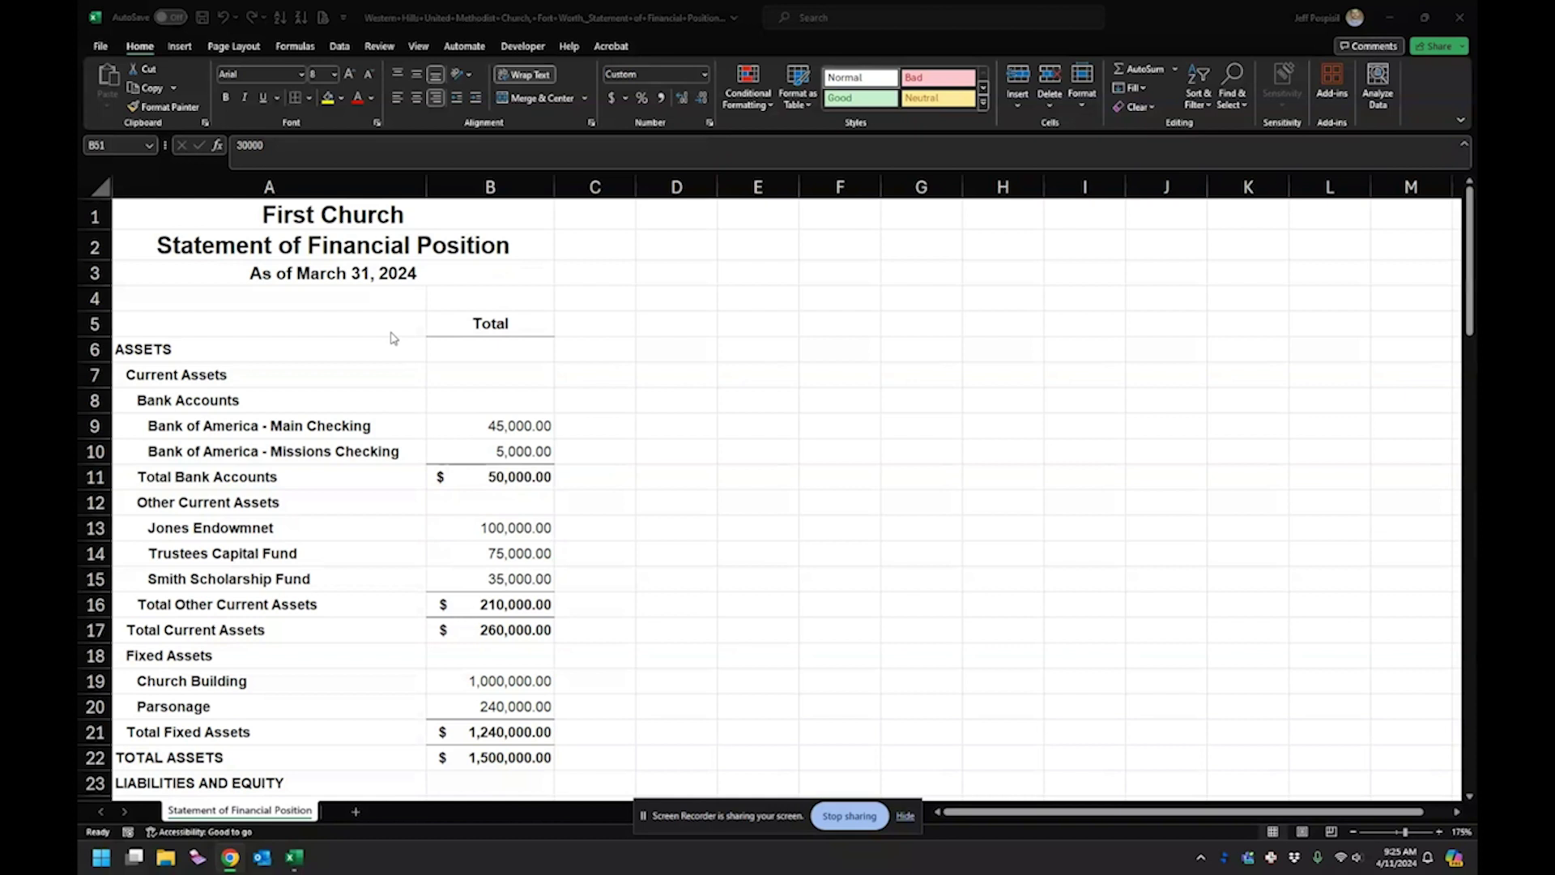
# Step: Review the March 31, 2024 assets: bank accounts, other current assets, Church Building 1,000,000 and Parsonage 240,000
pyautogui.click(356, 274)
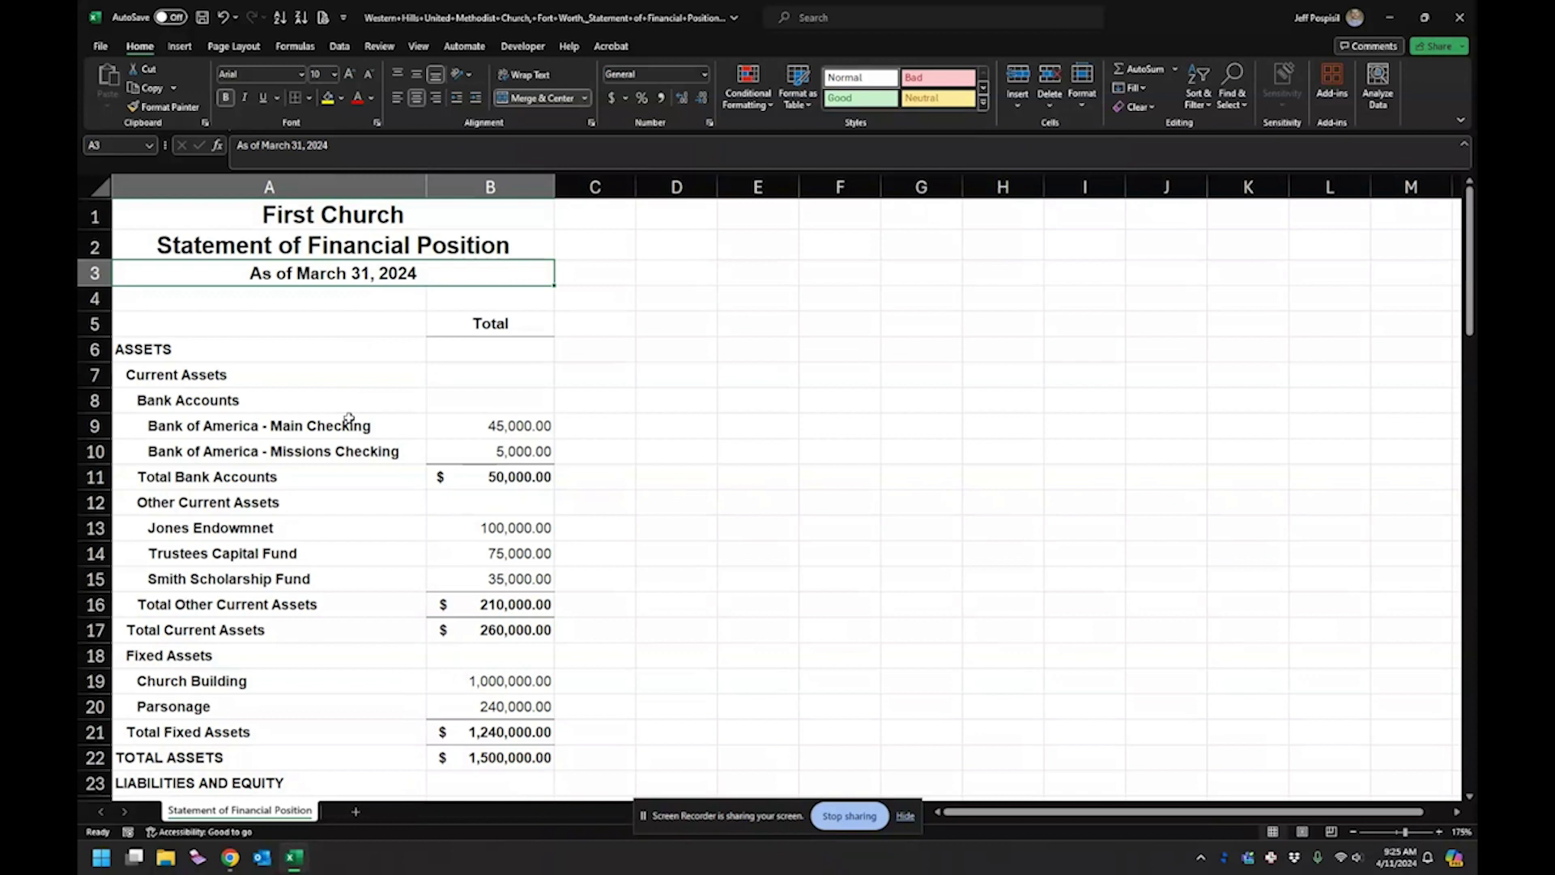
pyautogui.scroll(-1, 348, 417)
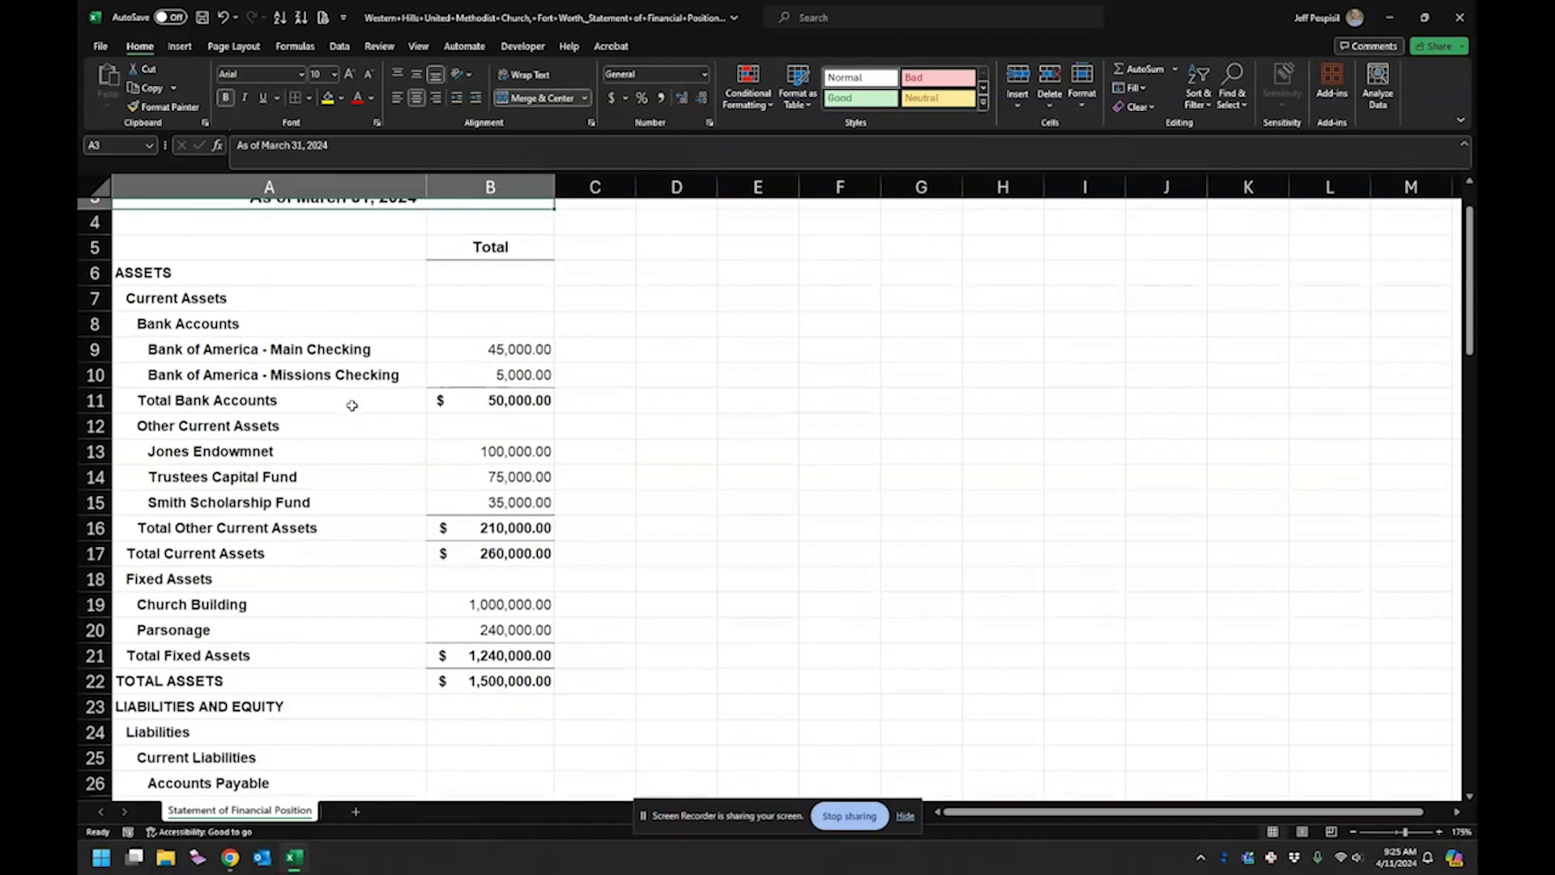
pyautogui.click(324, 354)
pyautogui.moveTo(324, 349); pyautogui.dragTo(352, 370)
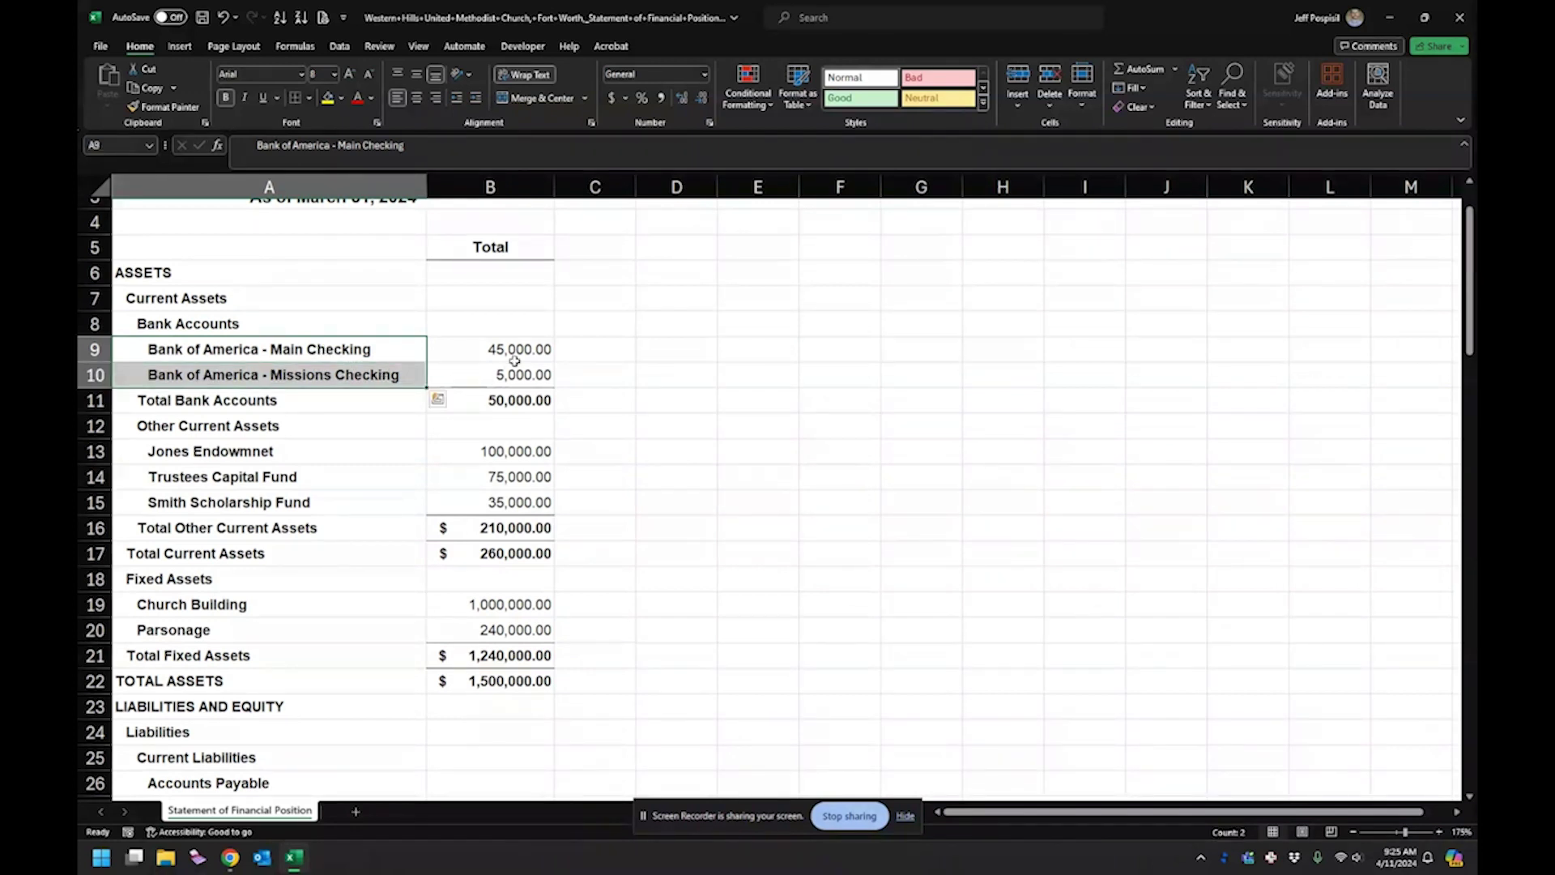
pyautogui.moveTo(510, 451); pyautogui.dragTo(500, 505)
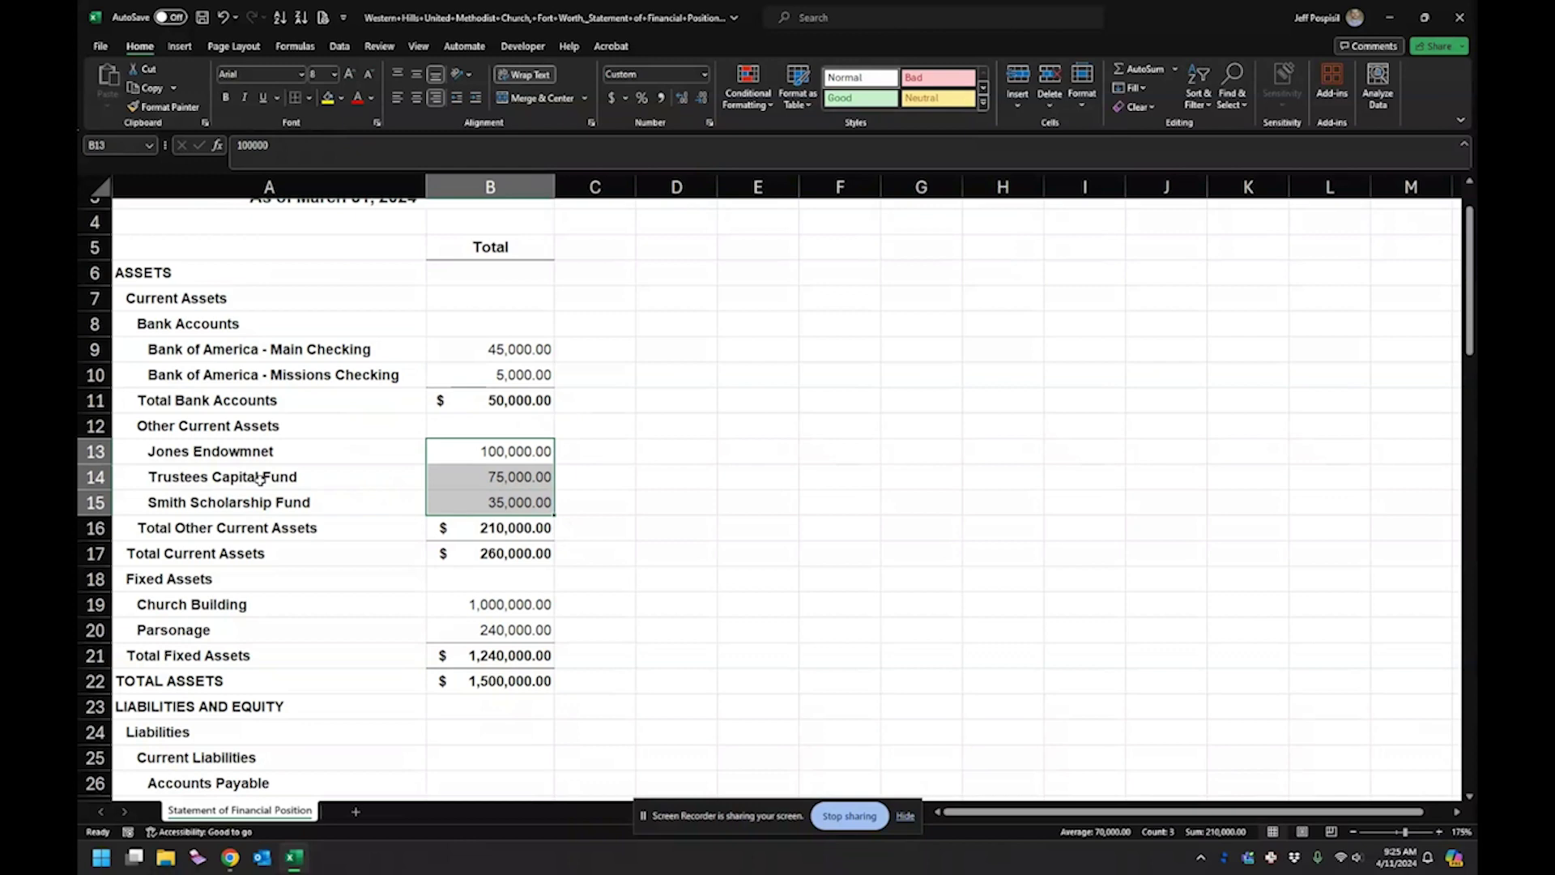
pyautogui.moveTo(230, 451); pyautogui.dragTo(255, 502)
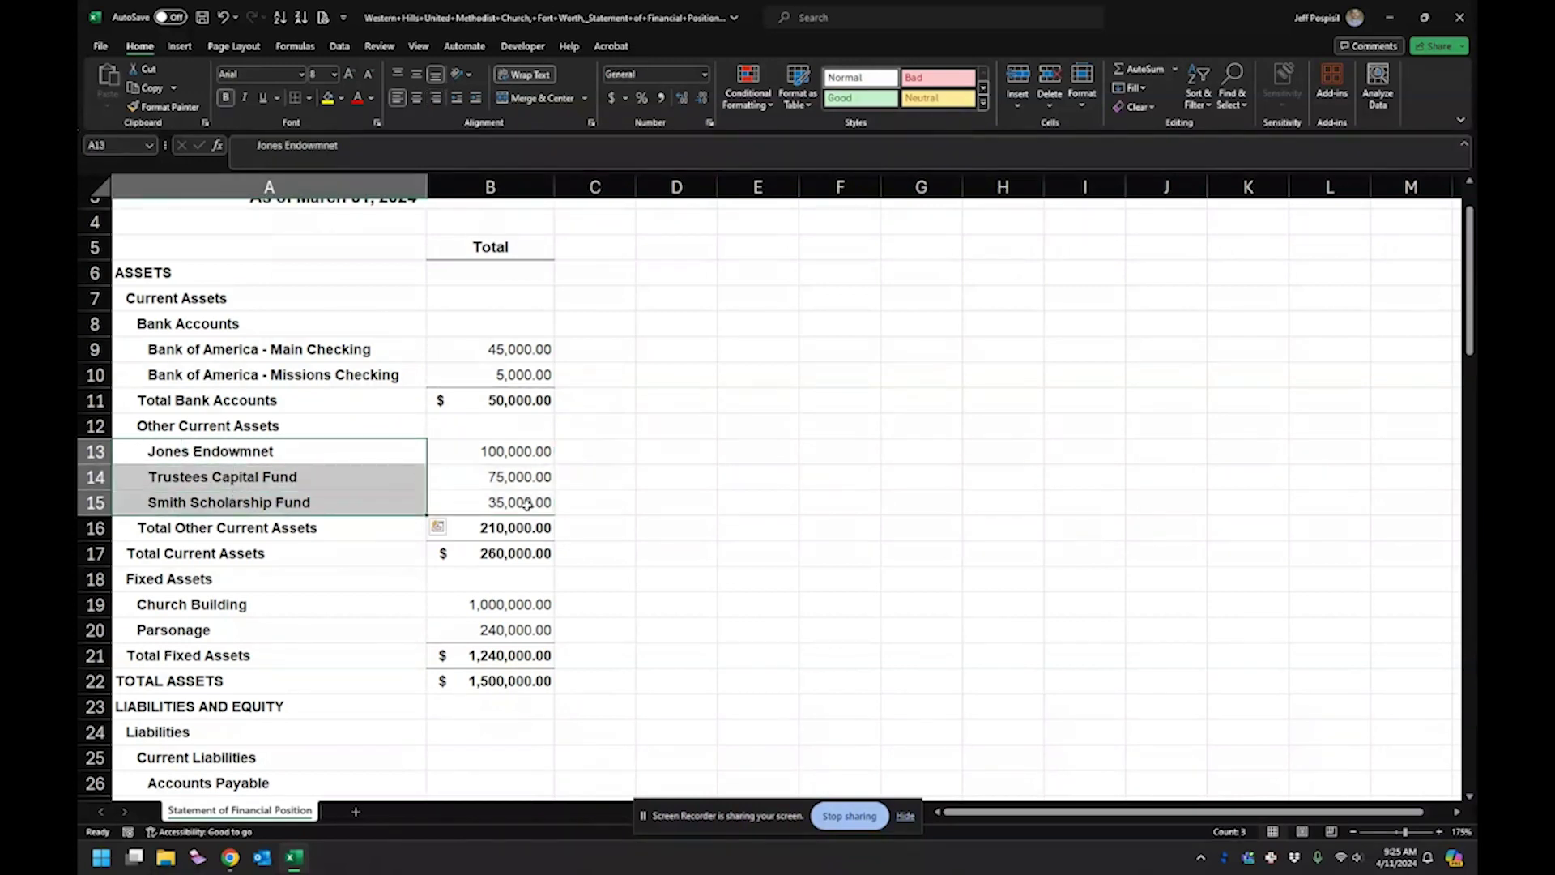
pyautogui.scroll(-2, 469, 545)
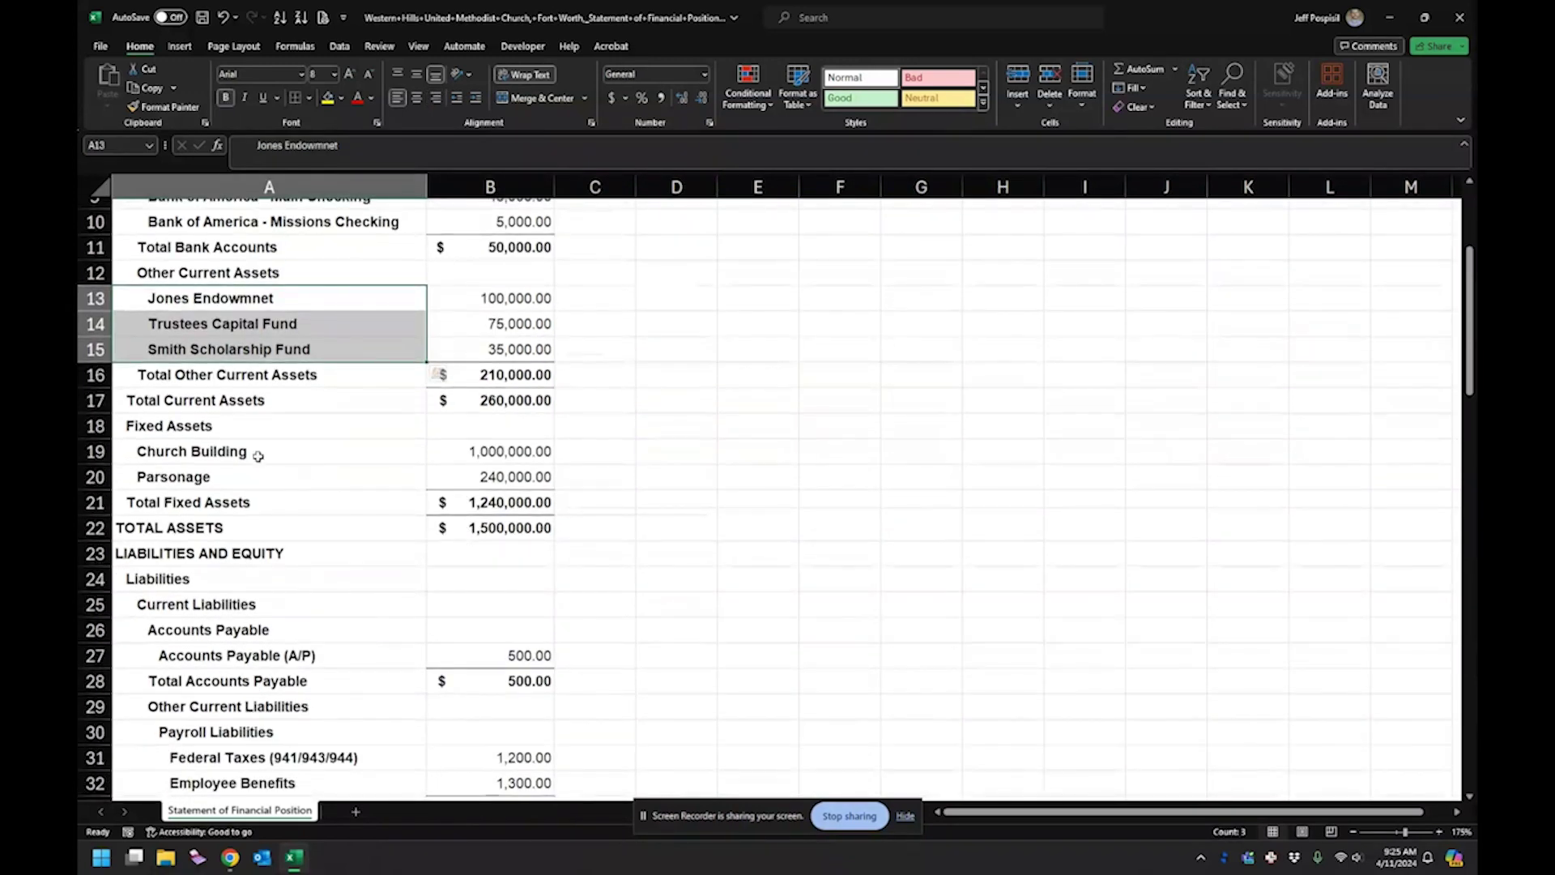
pyautogui.click(231, 451)
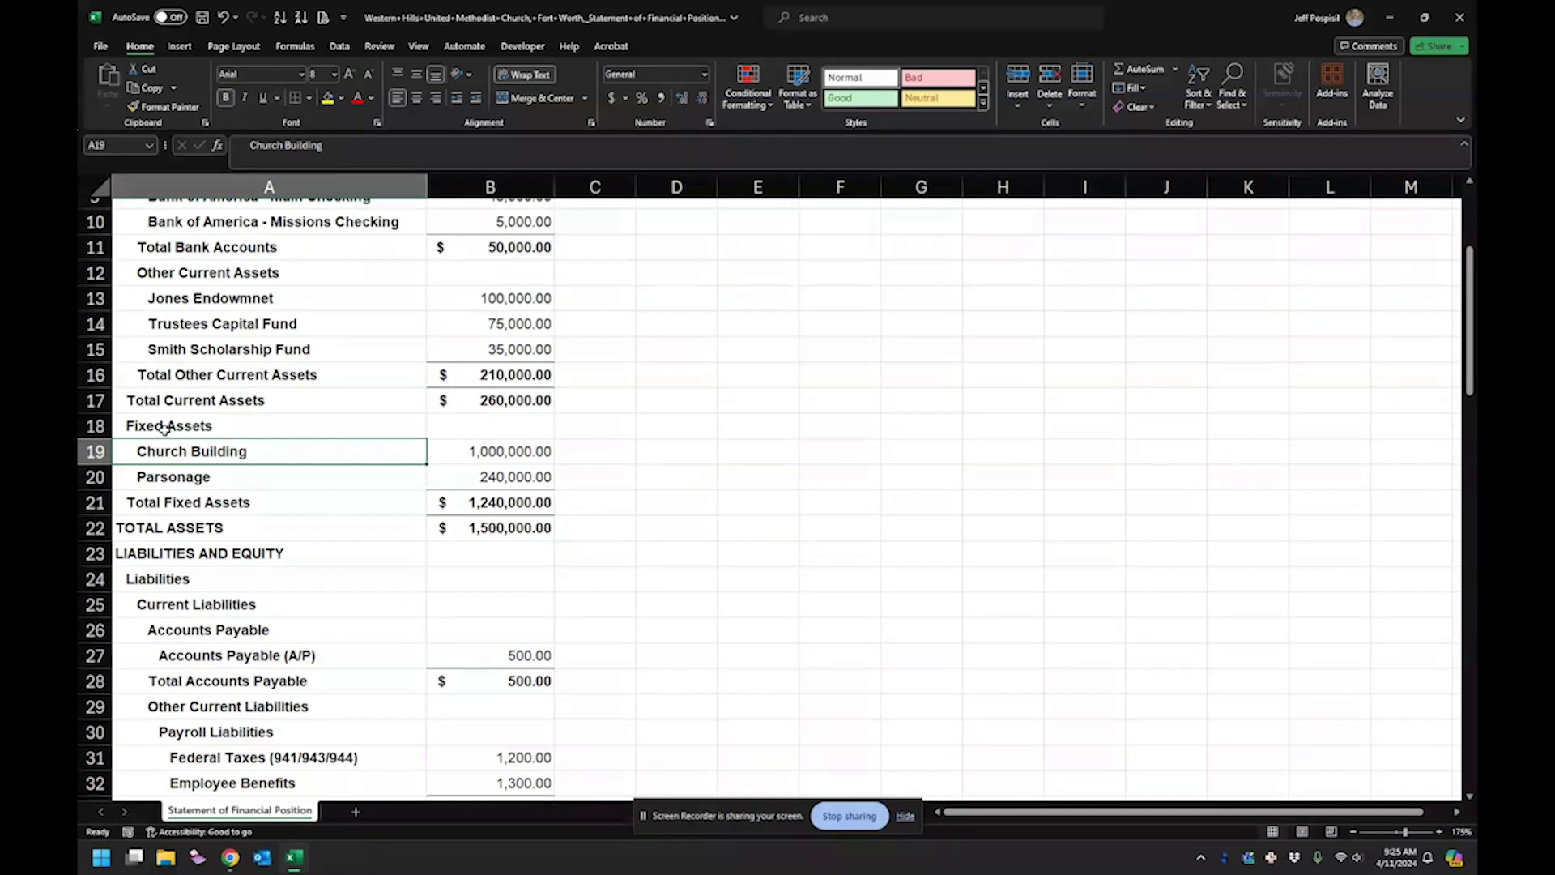
pyautogui.moveTo(165, 428); pyautogui.dragTo(485, 486)
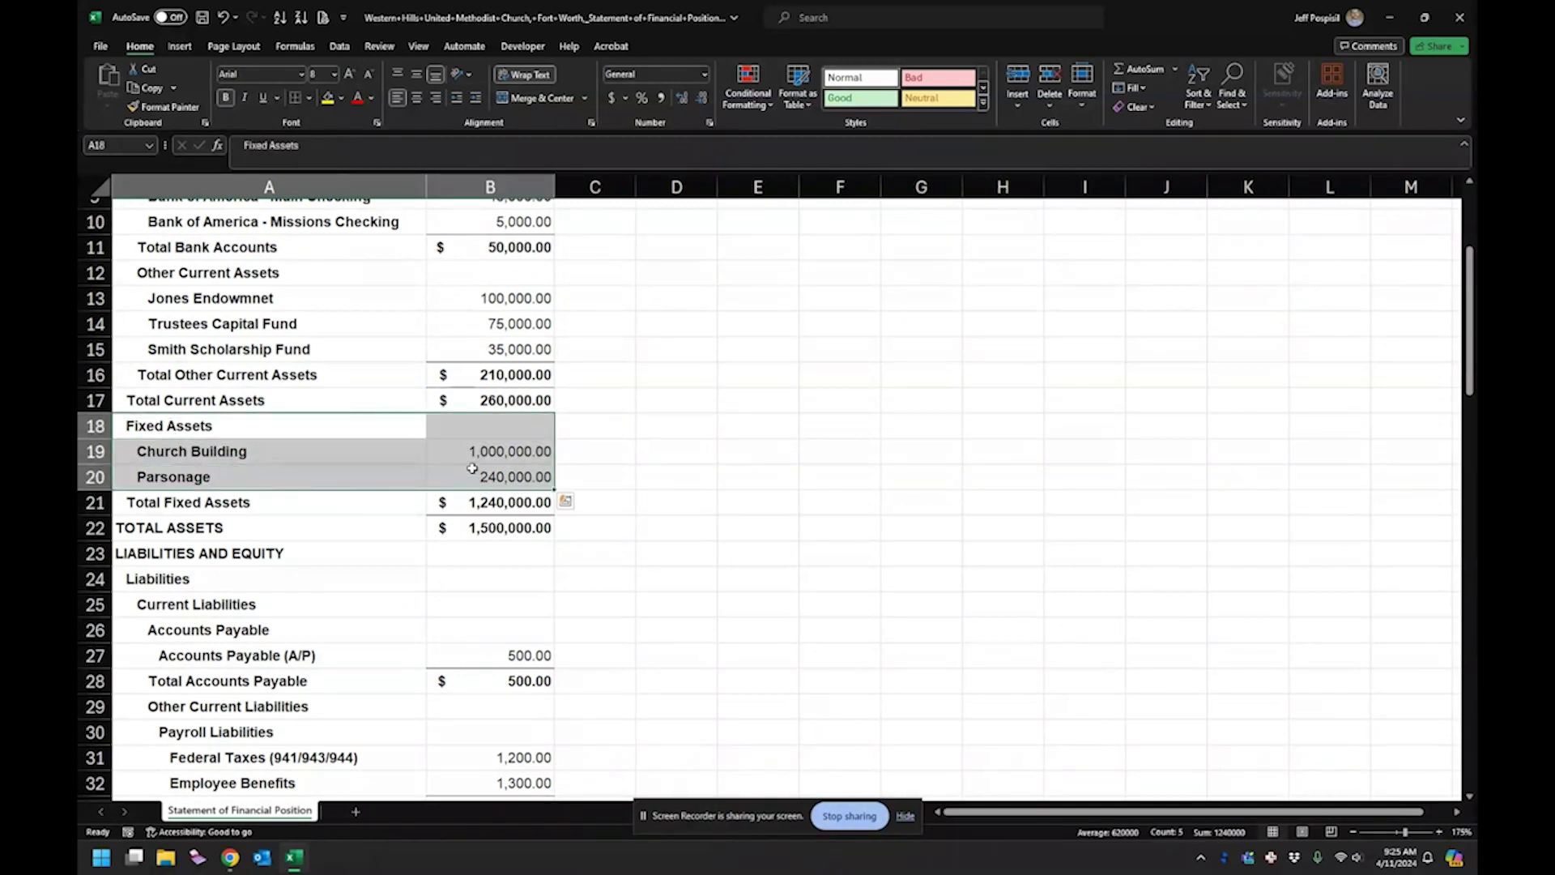
pyautogui.click(472, 477)
pyautogui.click(458, 453)
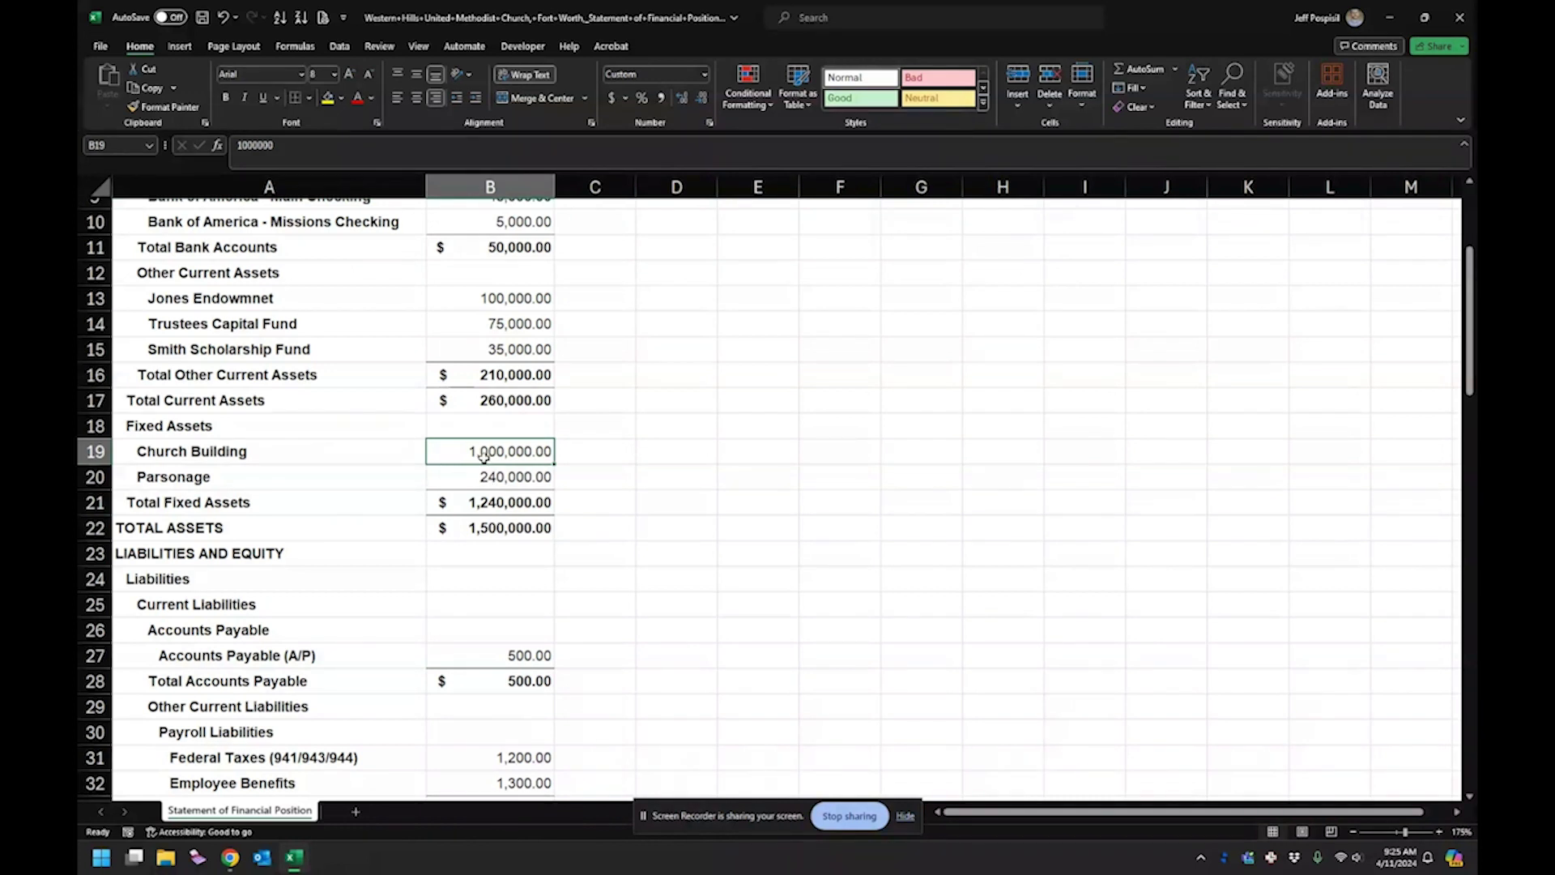
pyautogui.click(520, 479)
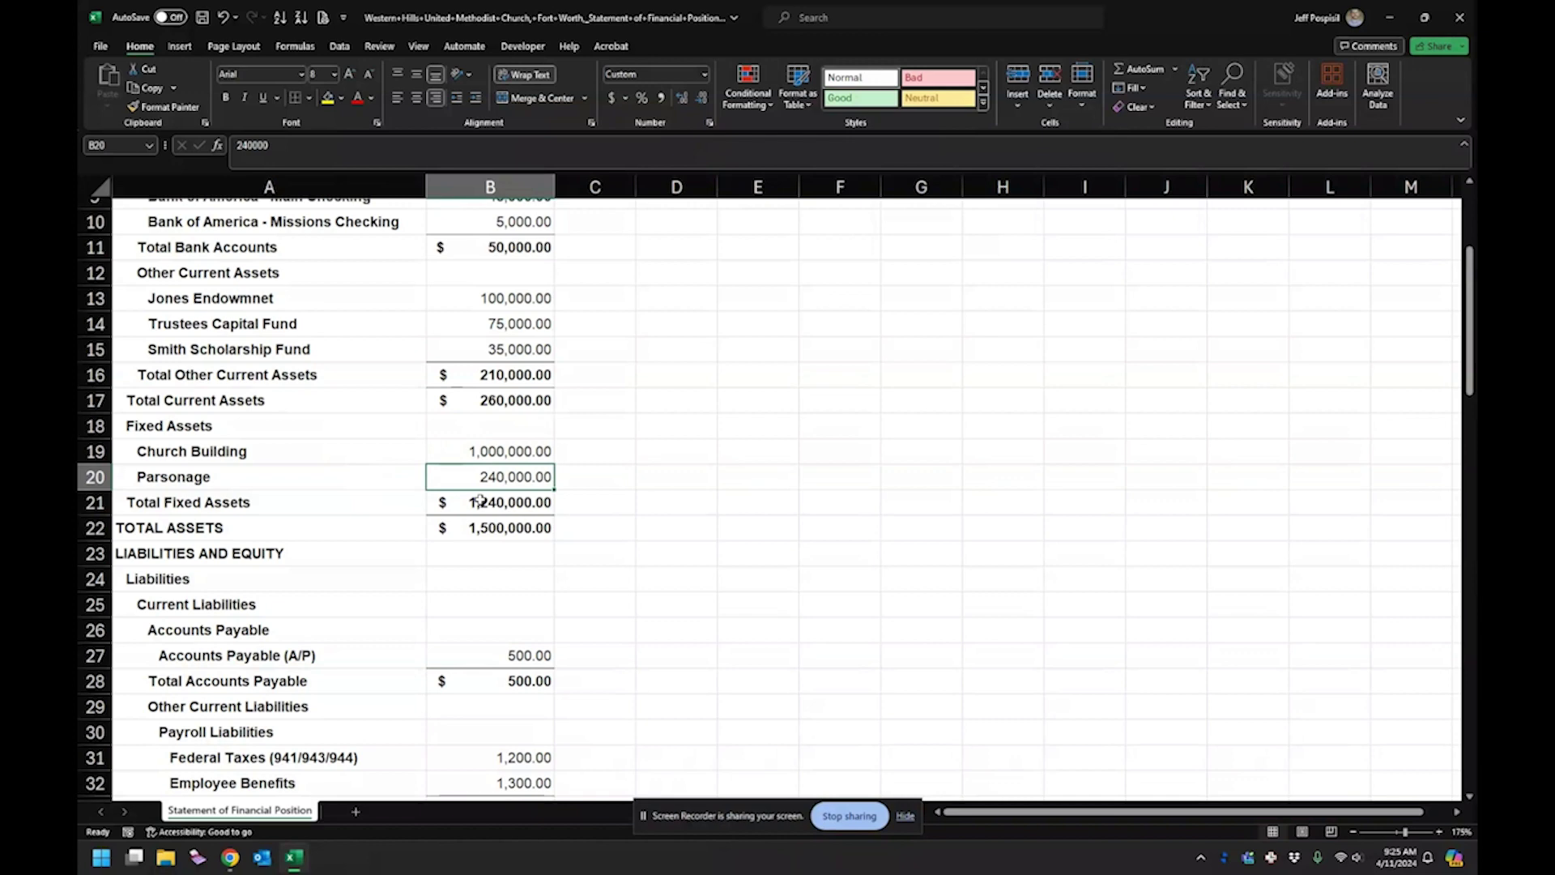
# Step: Review the liabilities: accounts payable 500, federal taxes 1,200, payroll liabilities and the 120,000 mortgage
pyautogui.scroll(-4, 486, 506)
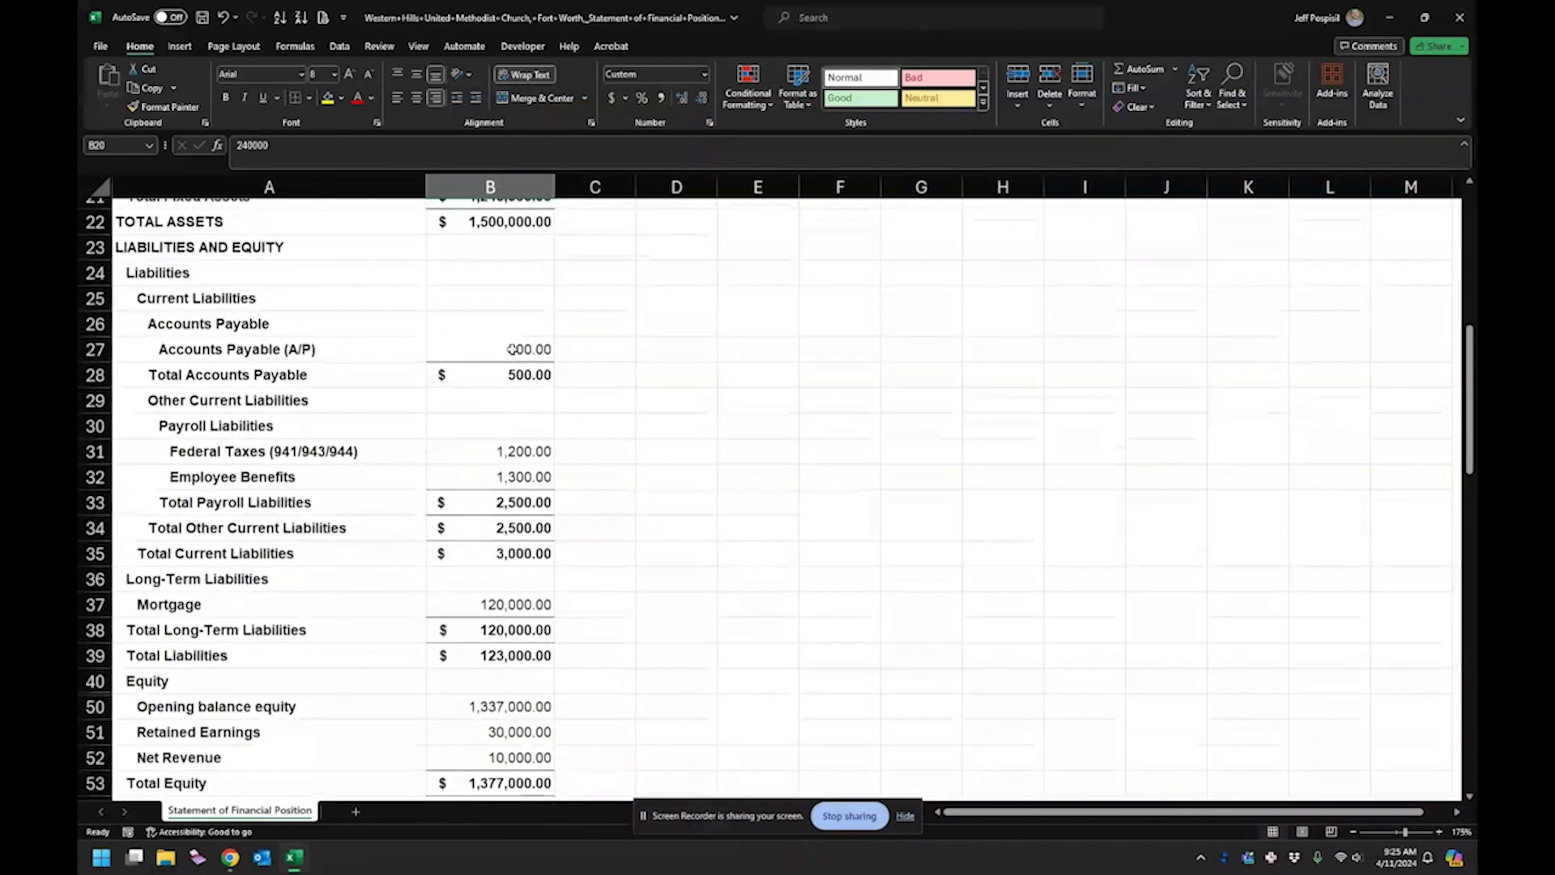
pyautogui.click(511, 349)
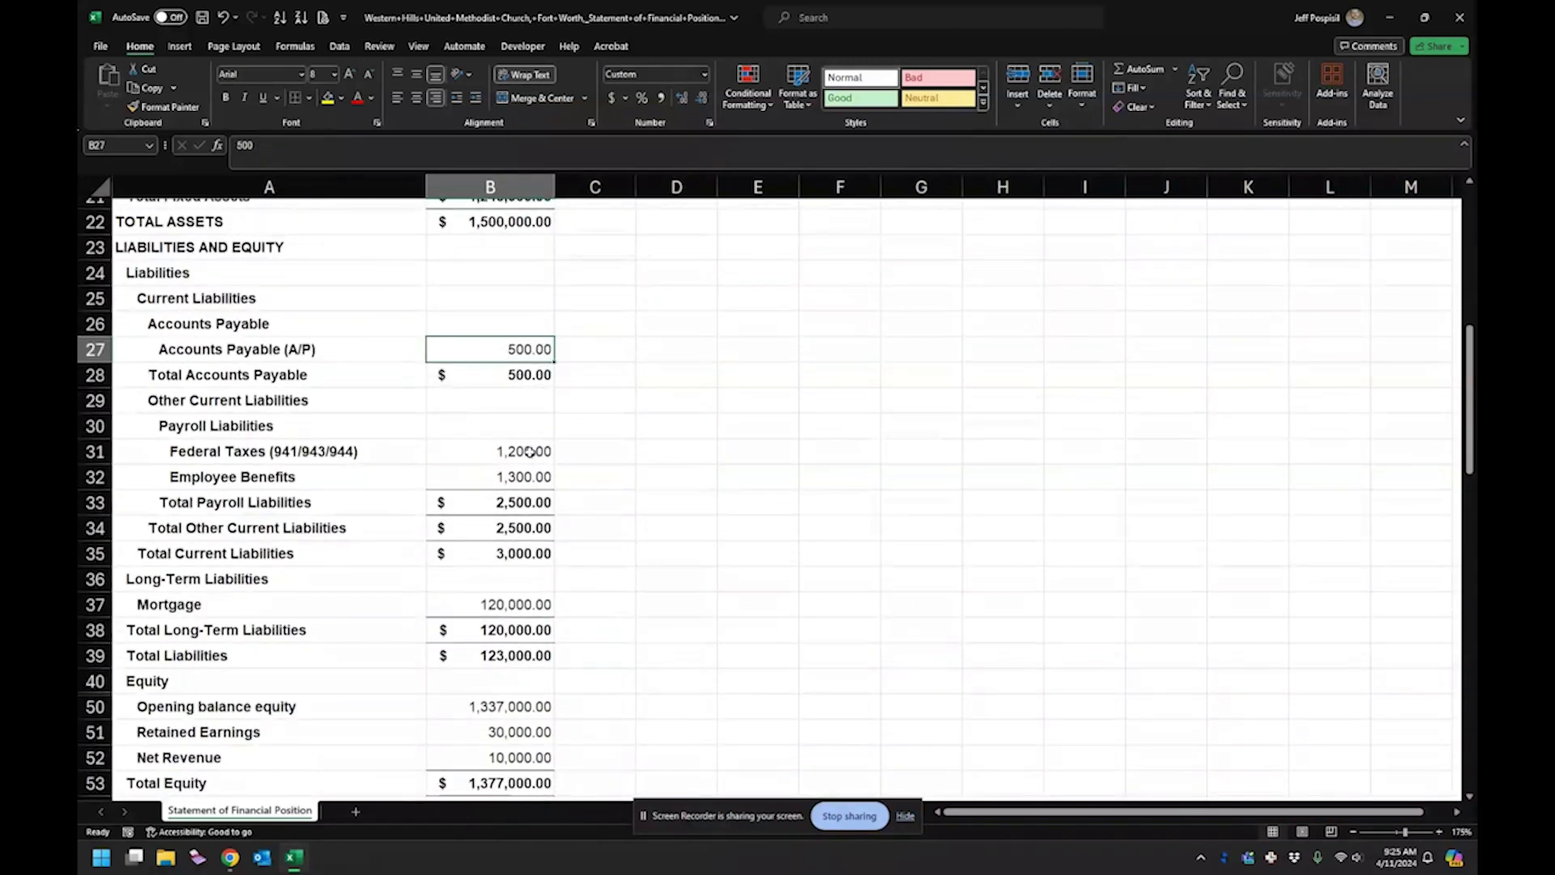
pyautogui.scroll(-1, 528, 451)
pyautogui.click(489, 371)
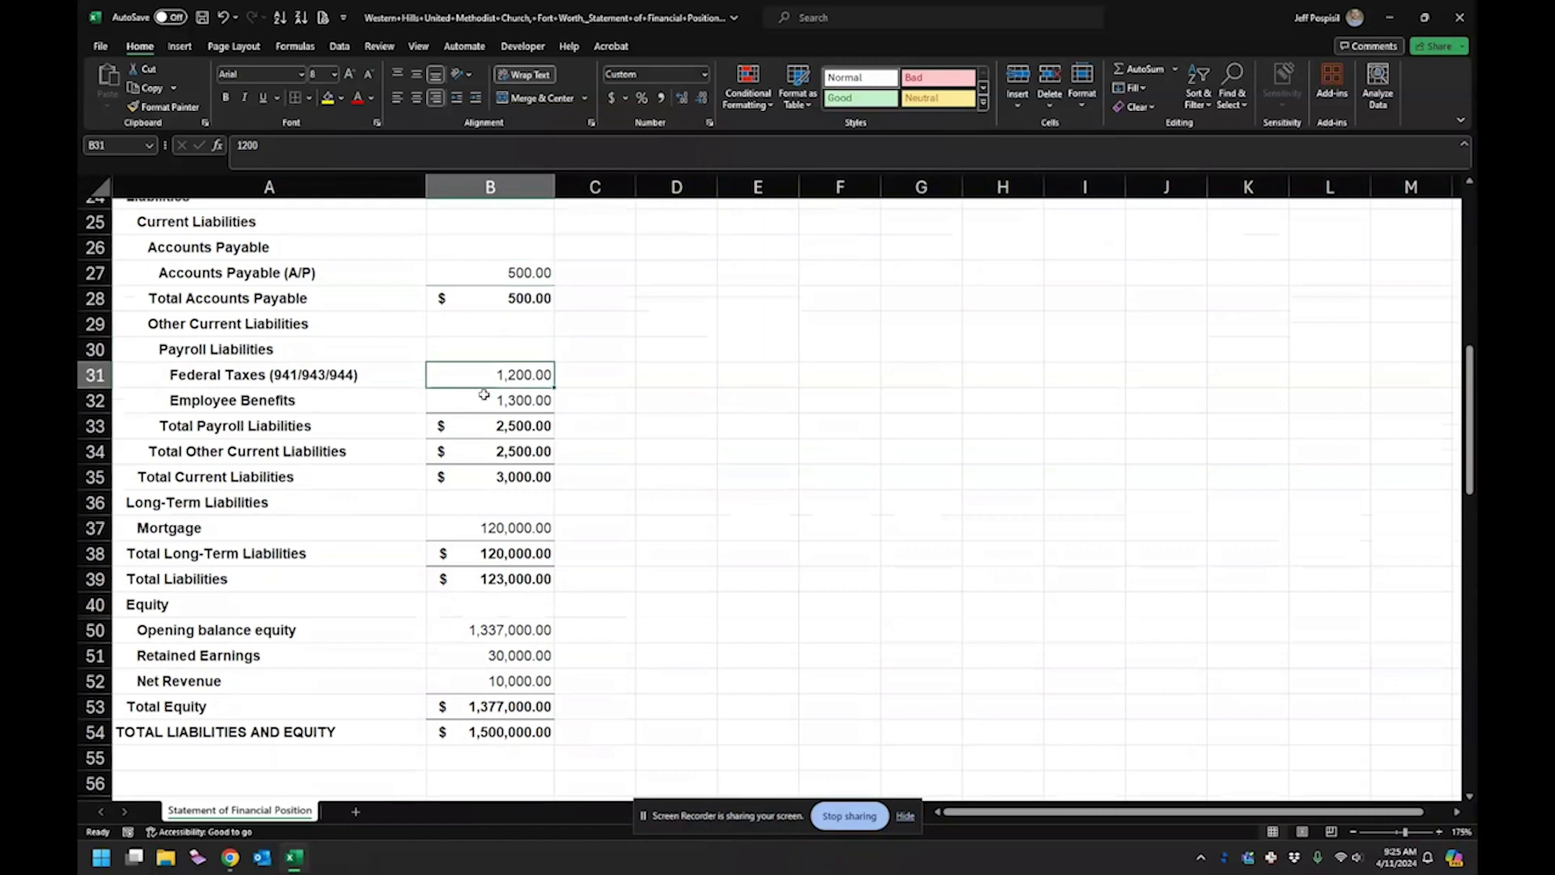
pyautogui.keyDown('shift'); pyautogui.click(484, 394); pyautogui.keyUp('shift')
pyautogui.scroll(-2, 487, 426)
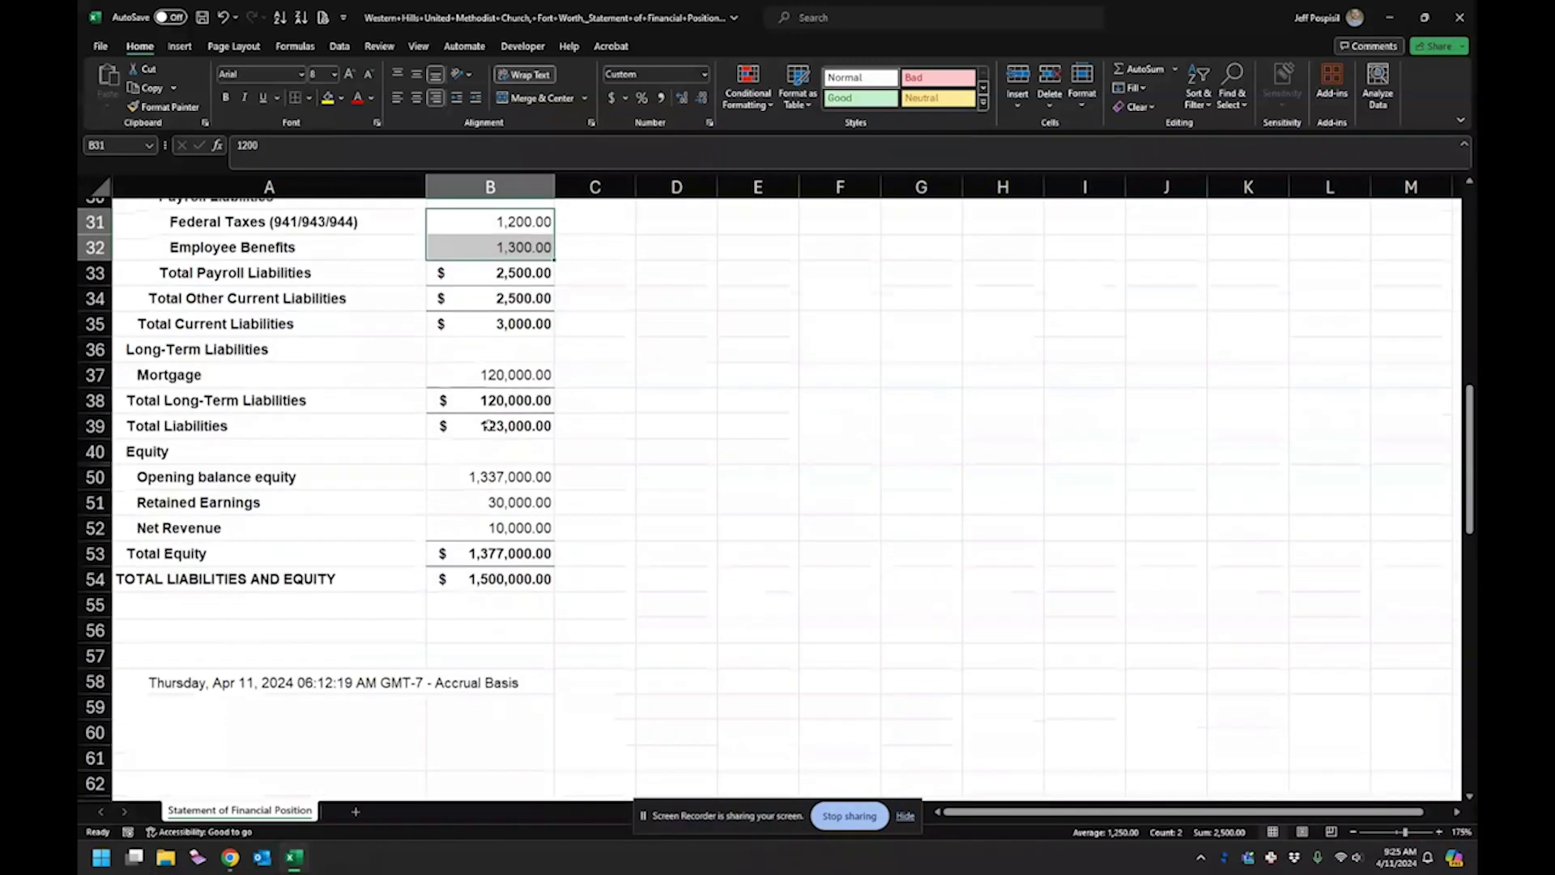
pyautogui.click(94, 374)
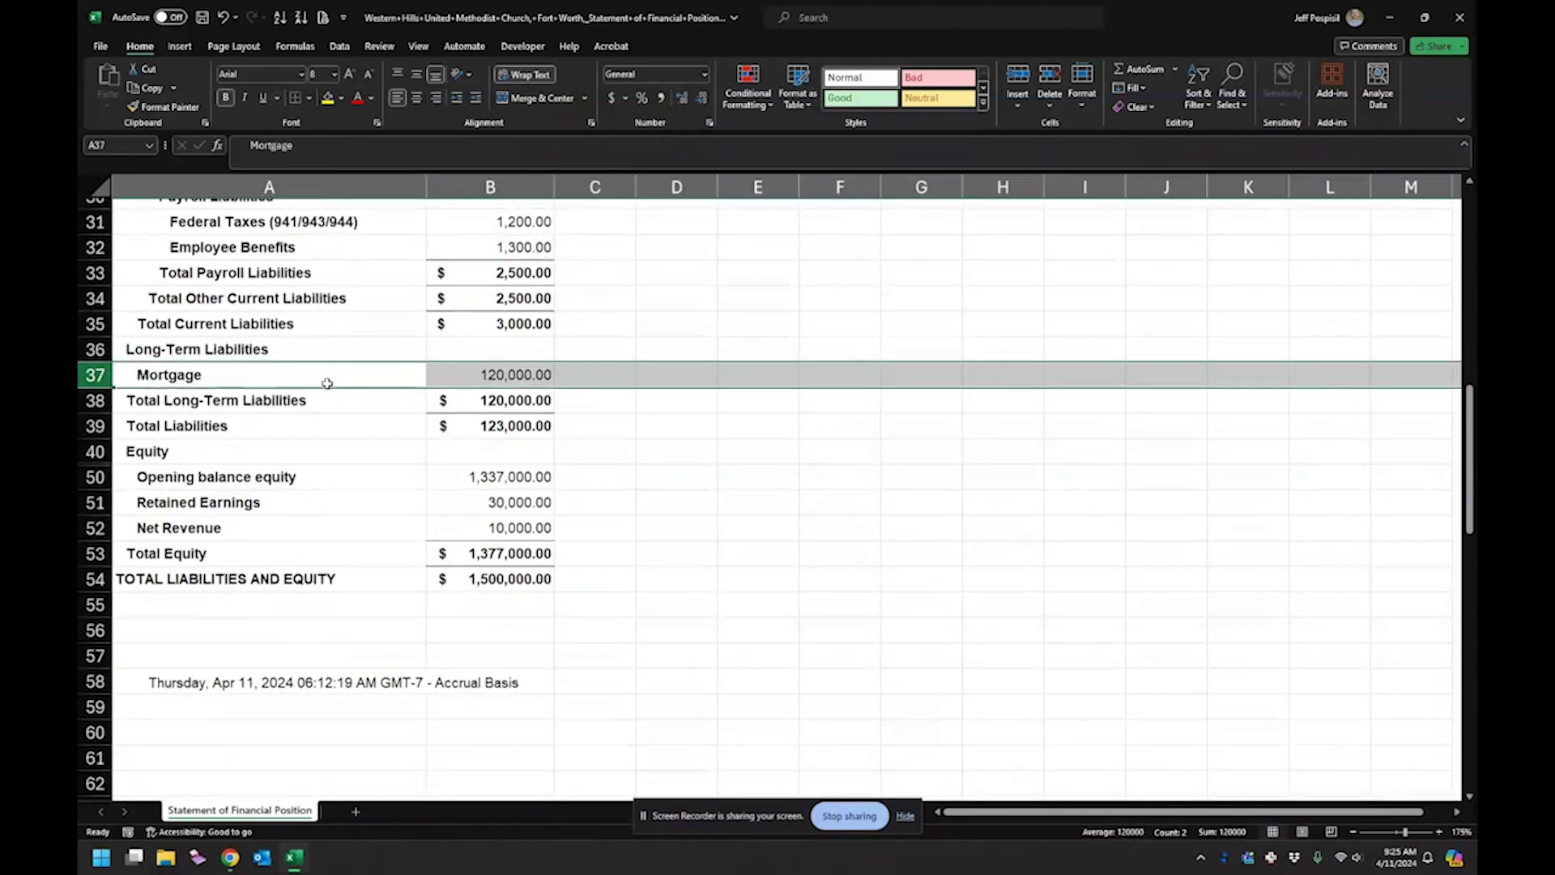
pyautogui.click(493, 379)
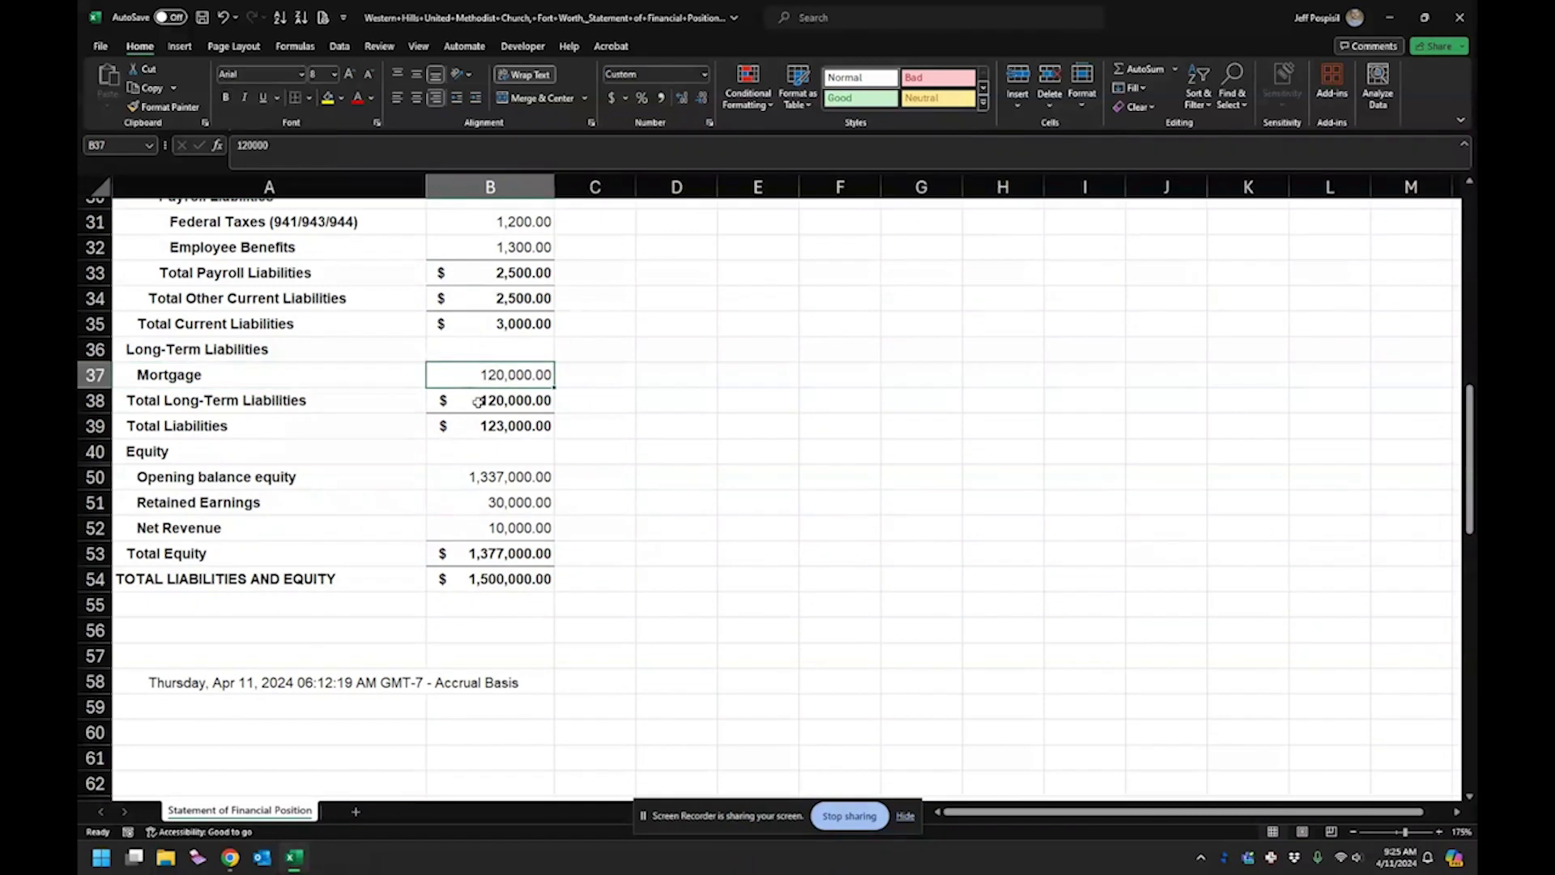
pyautogui.scroll(-1, 458, 427)
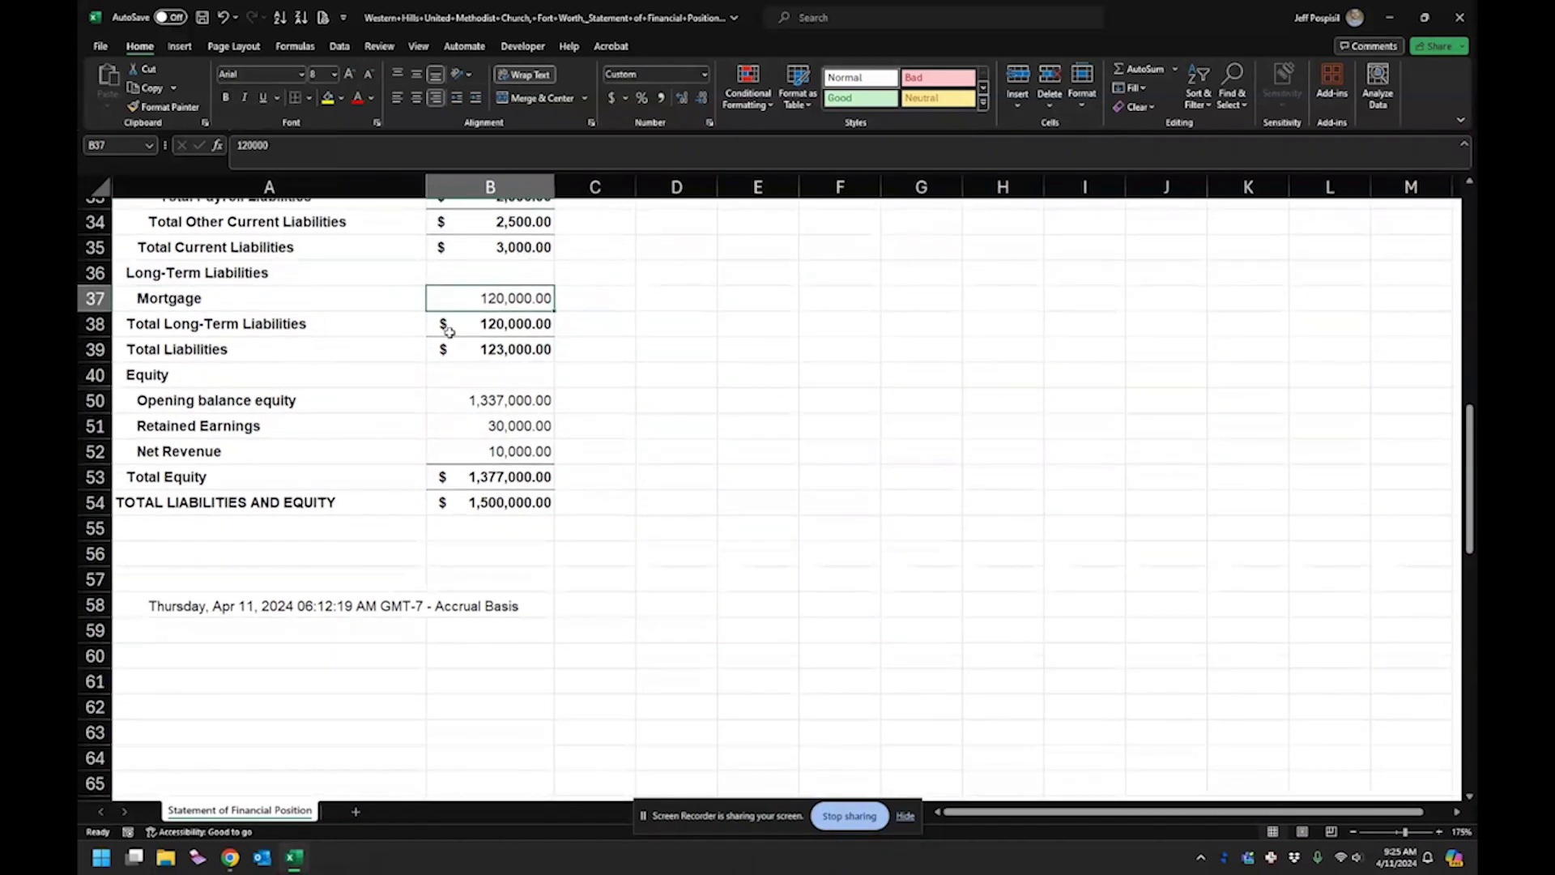
# Step: Inspect how the Total Liabilities and TOTAL ASSETS formulas are calculated
pyautogui.click(517, 347)
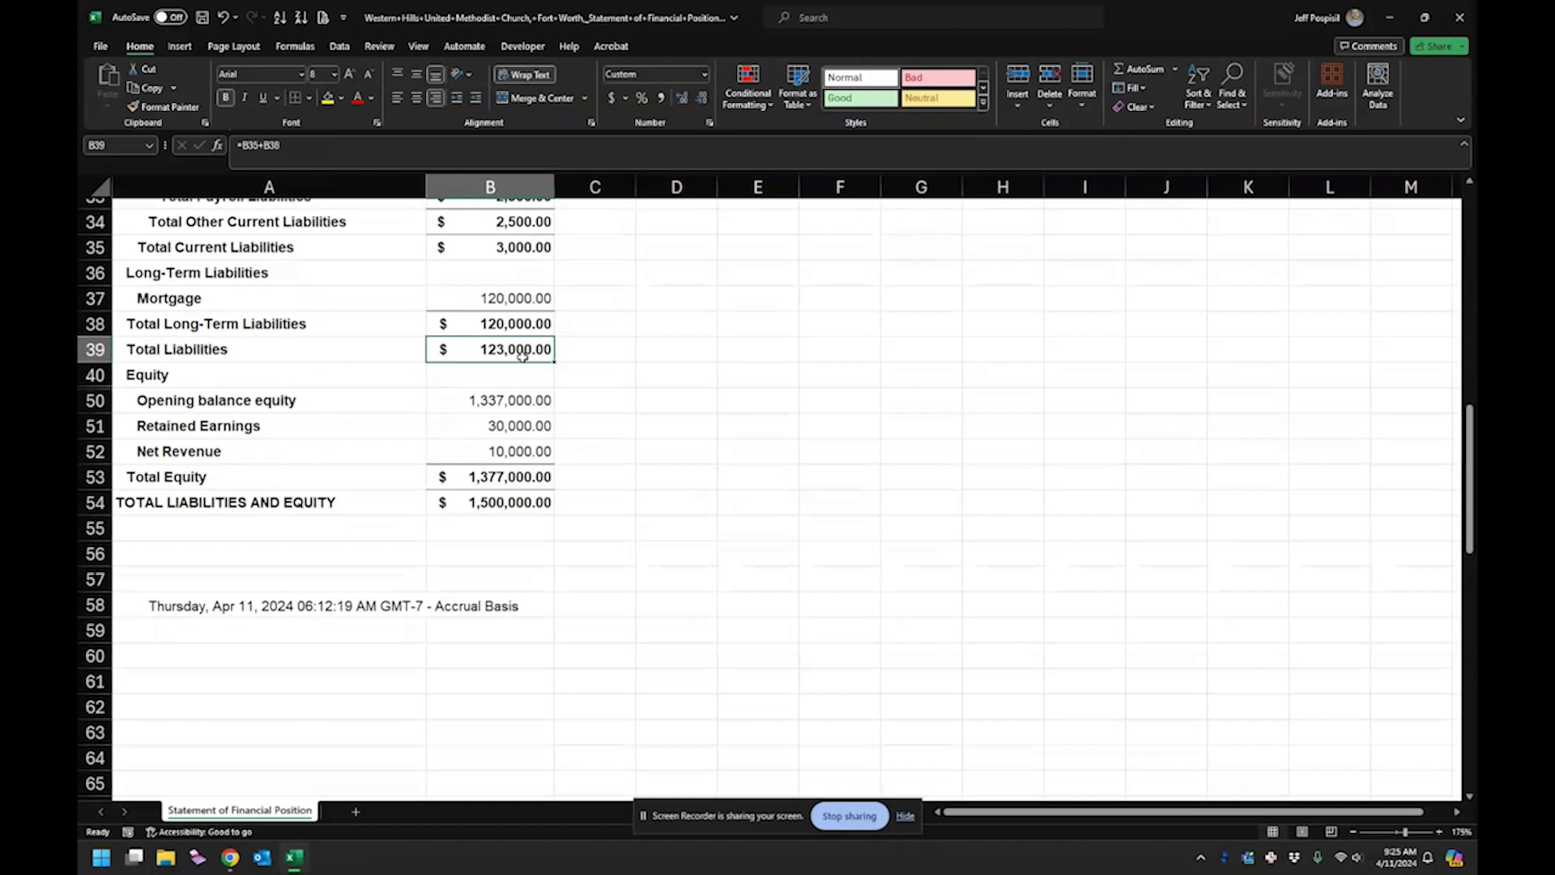
pyautogui.scroll(5, 508, 366)
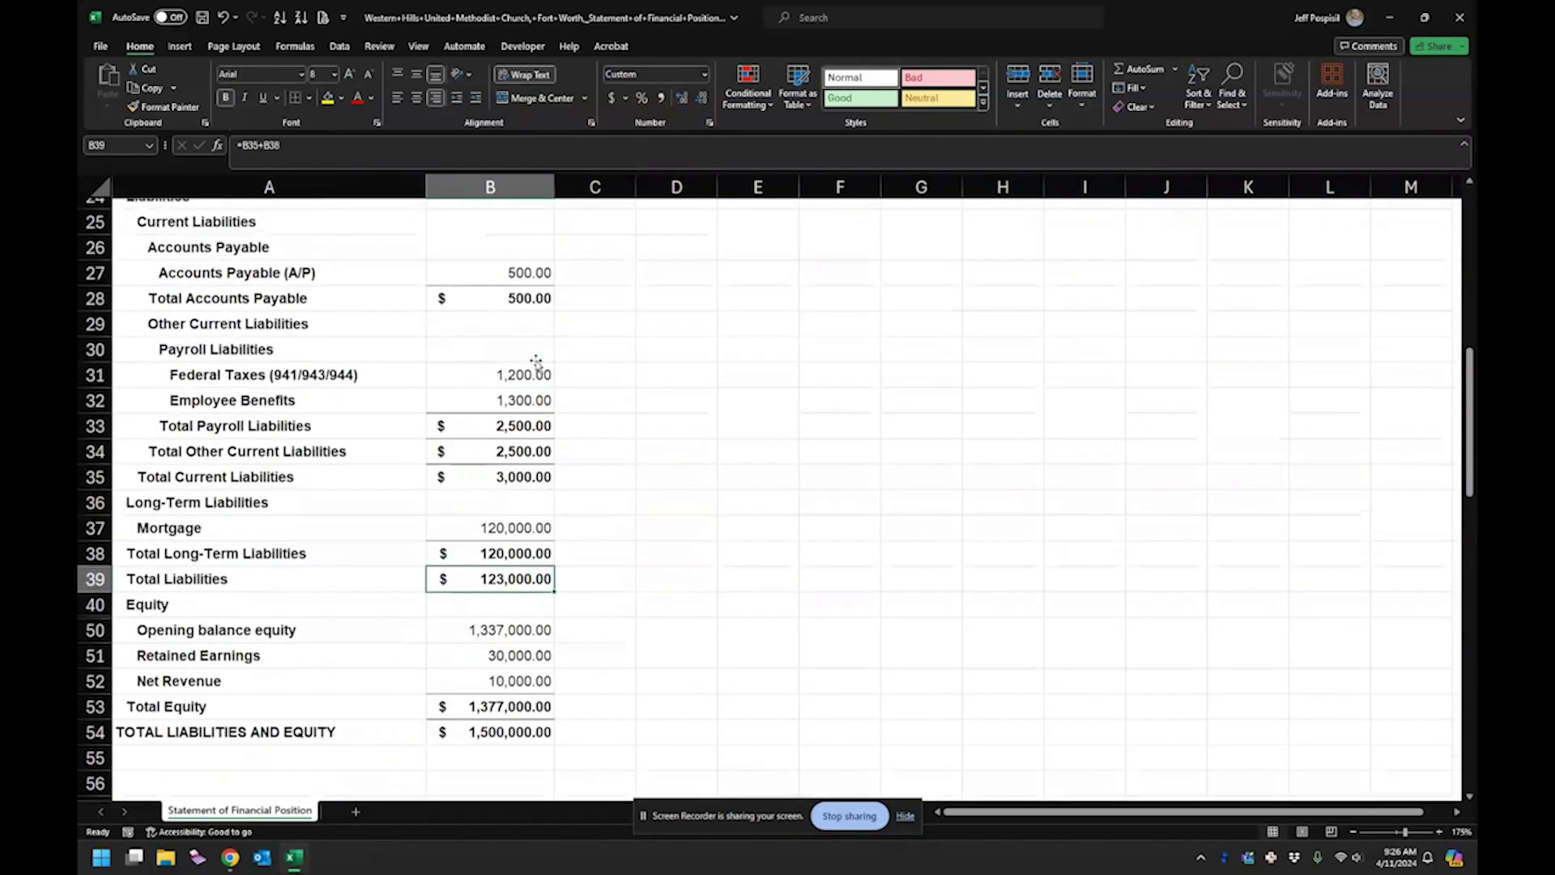
pyautogui.click(499, 302)
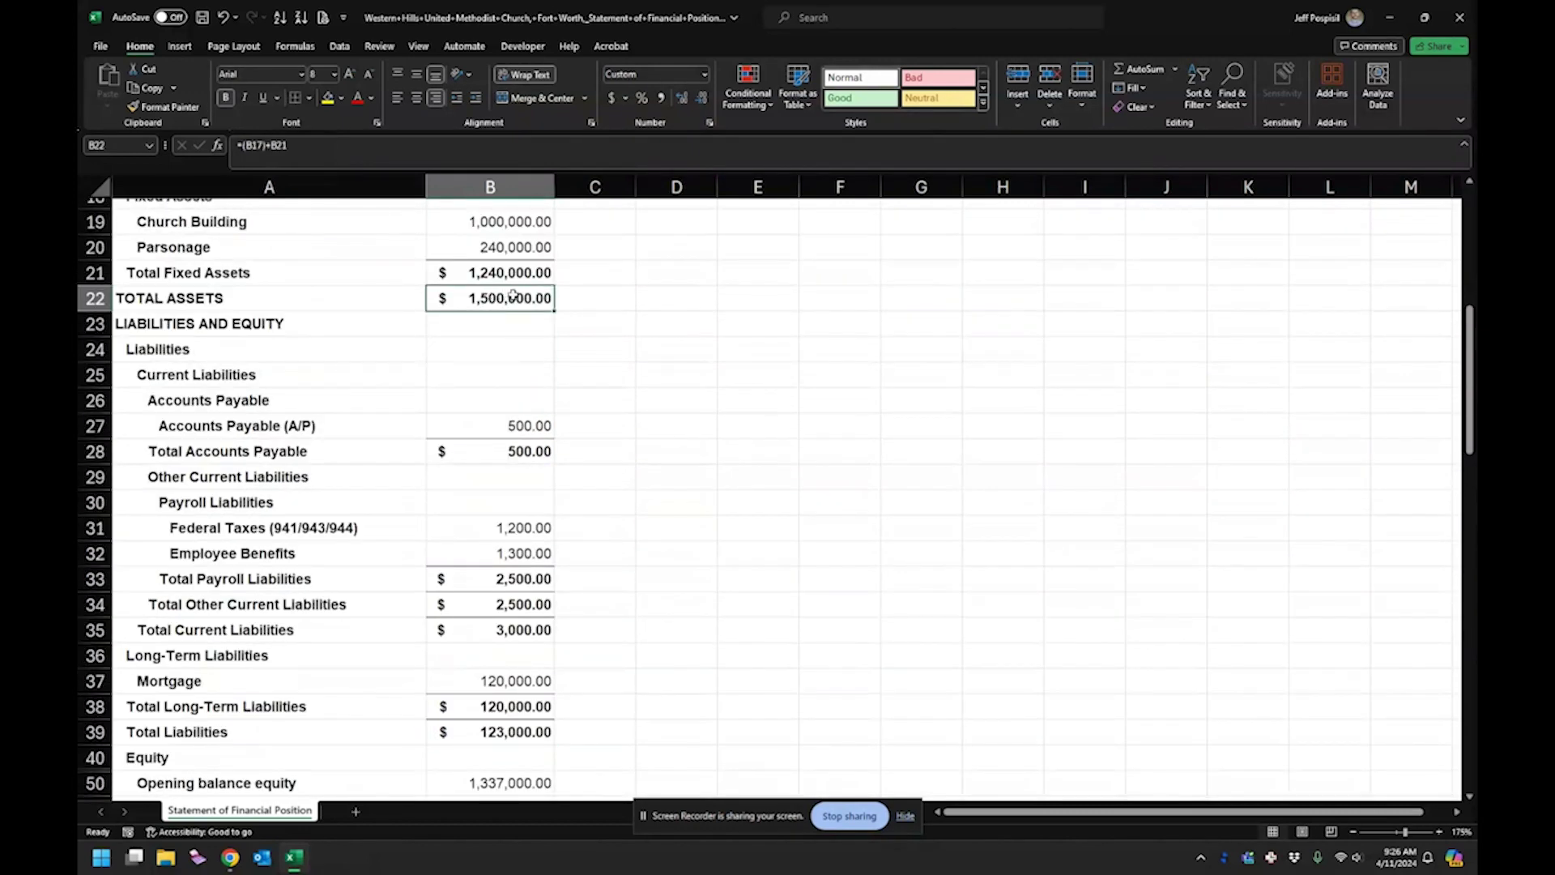
pyautogui.scroll(-2, 497, 323)
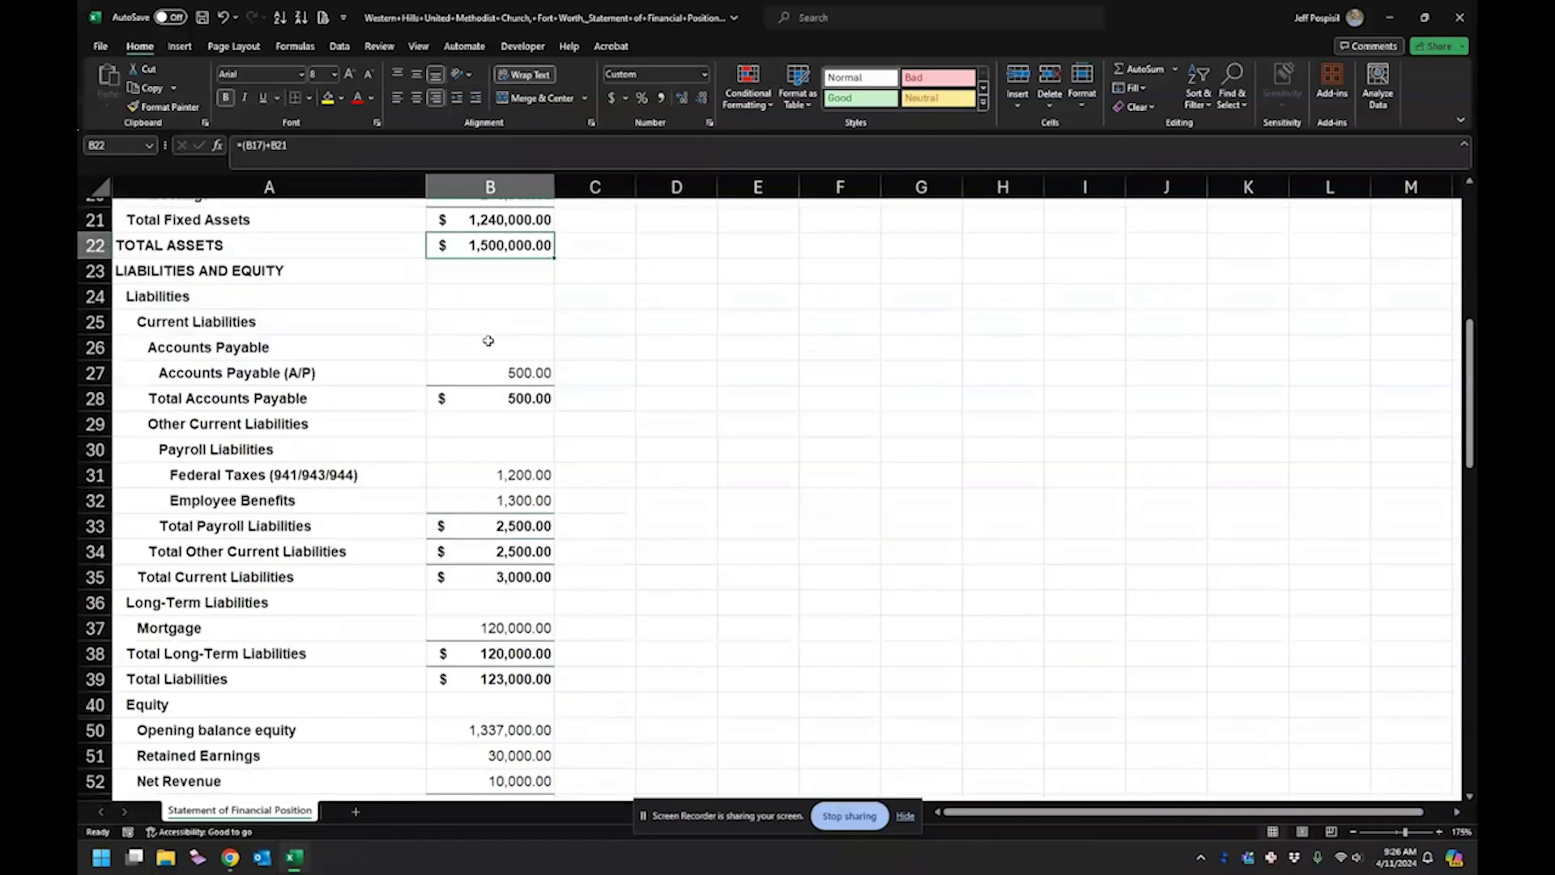
pyautogui.scroll(1, 444, 332)
pyautogui.scroll(-4, 444, 500)
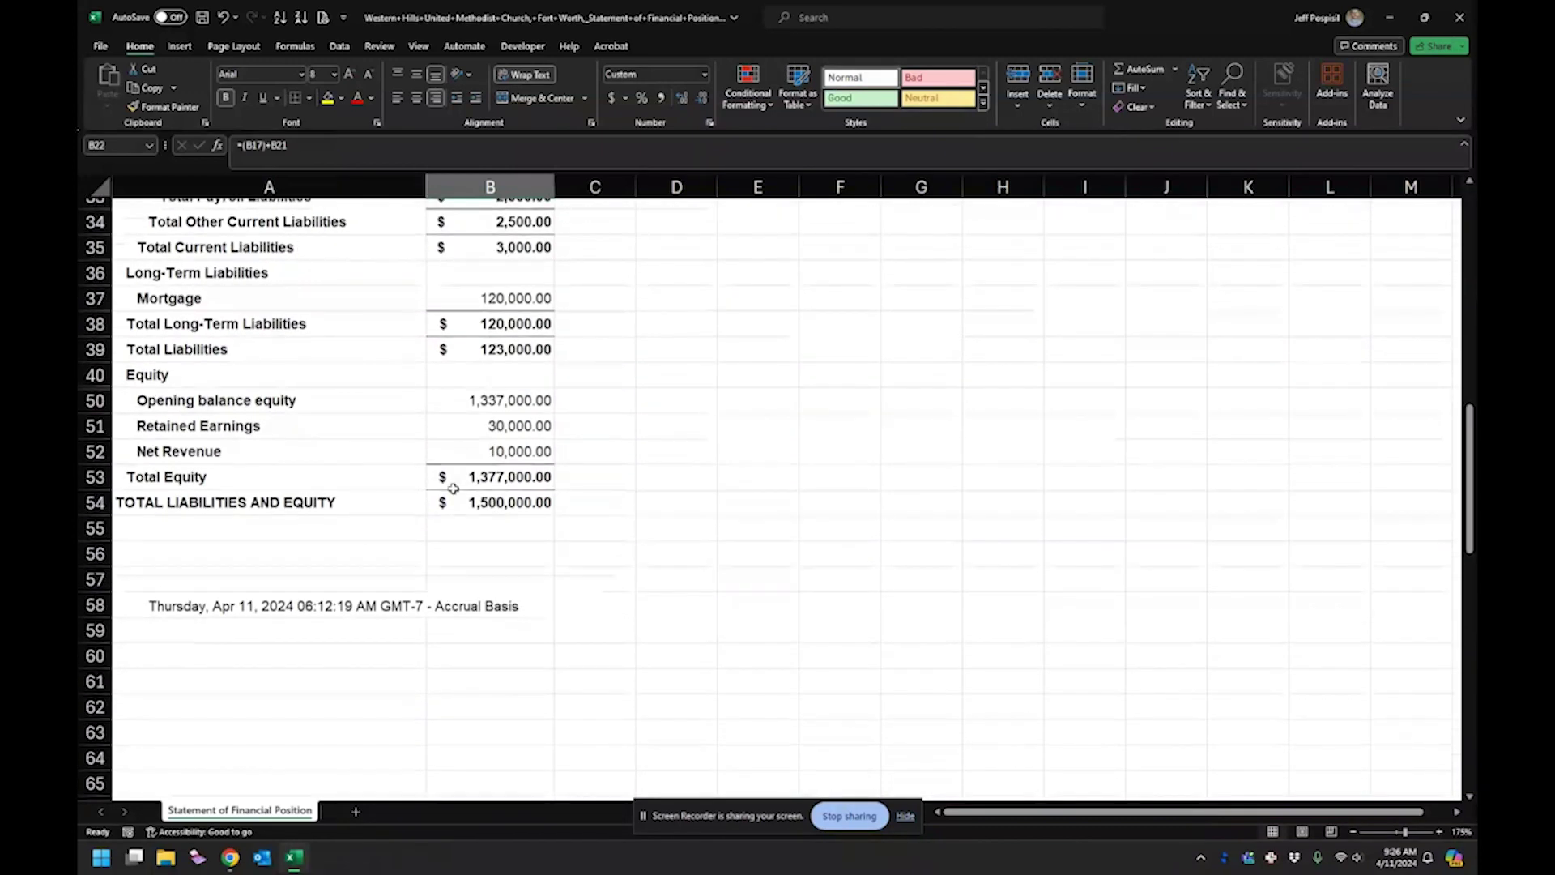
# Step: Review equity (opening balance 1,337,000, retained earnings 30,000, net revenue 10,000) and its total formula
pyautogui.click(491, 402)
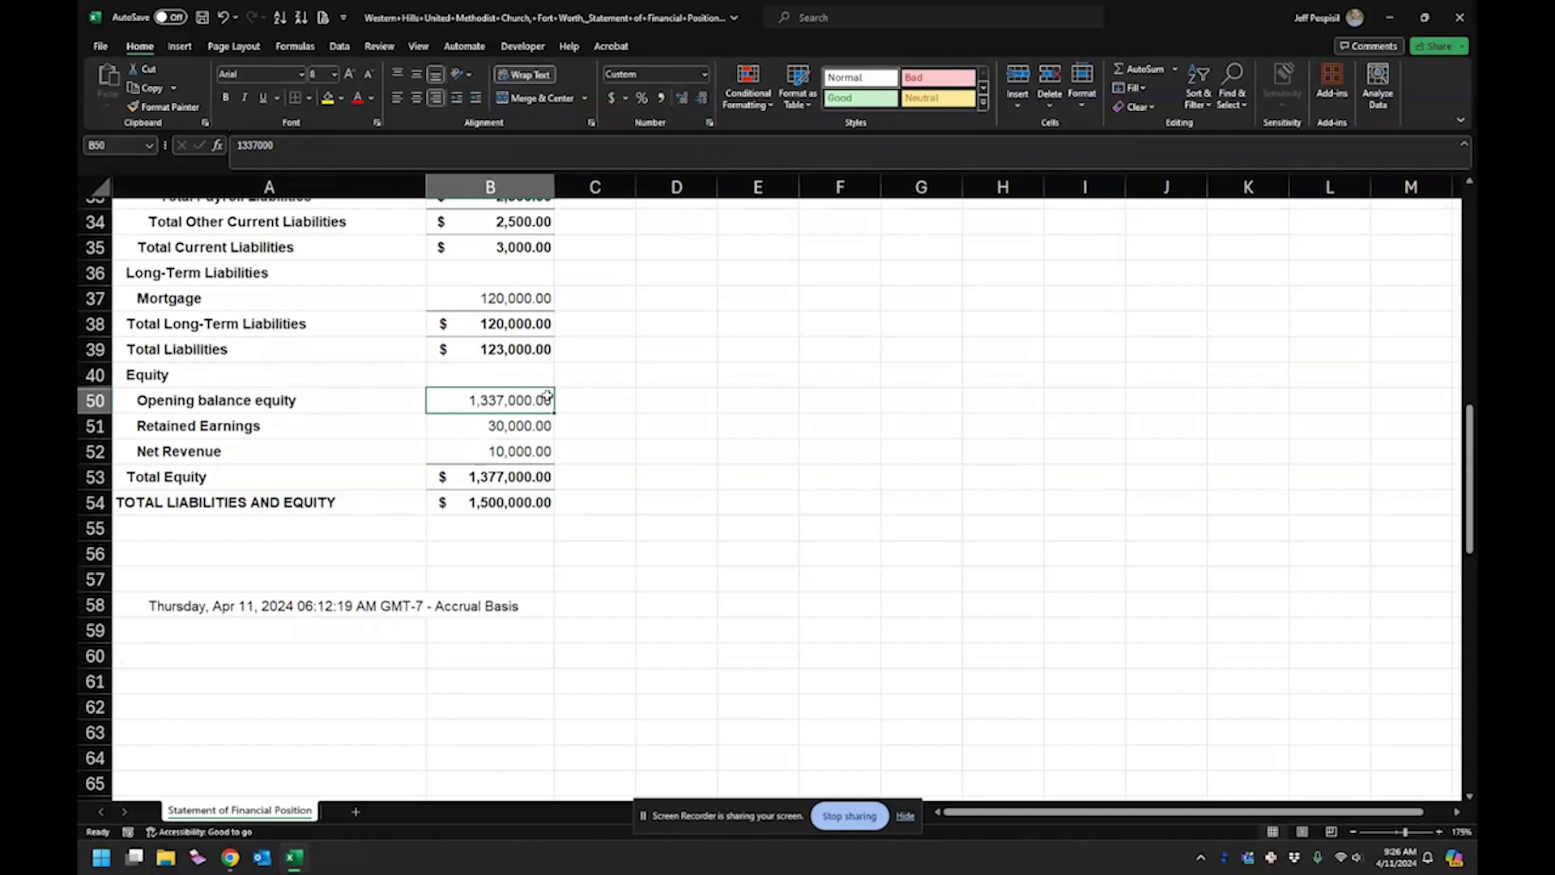
pyautogui.scroll(1, 531, 414)
pyautogui.scroll(-1, 526, 421)
pyautogui.click(499, 434)
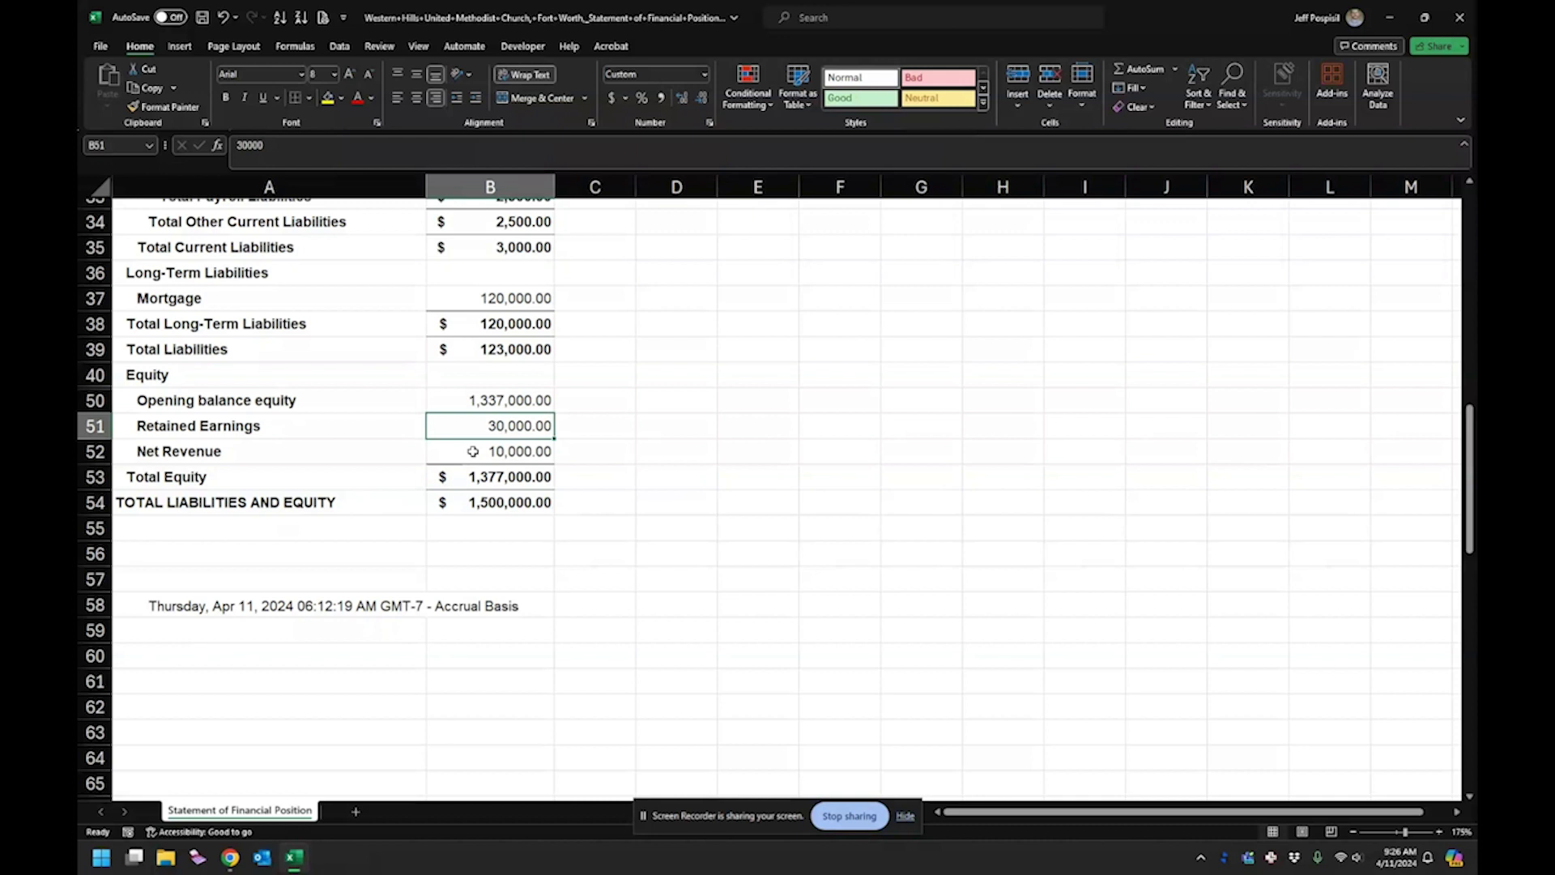
pyautogui.scroll(1, 558, 399)
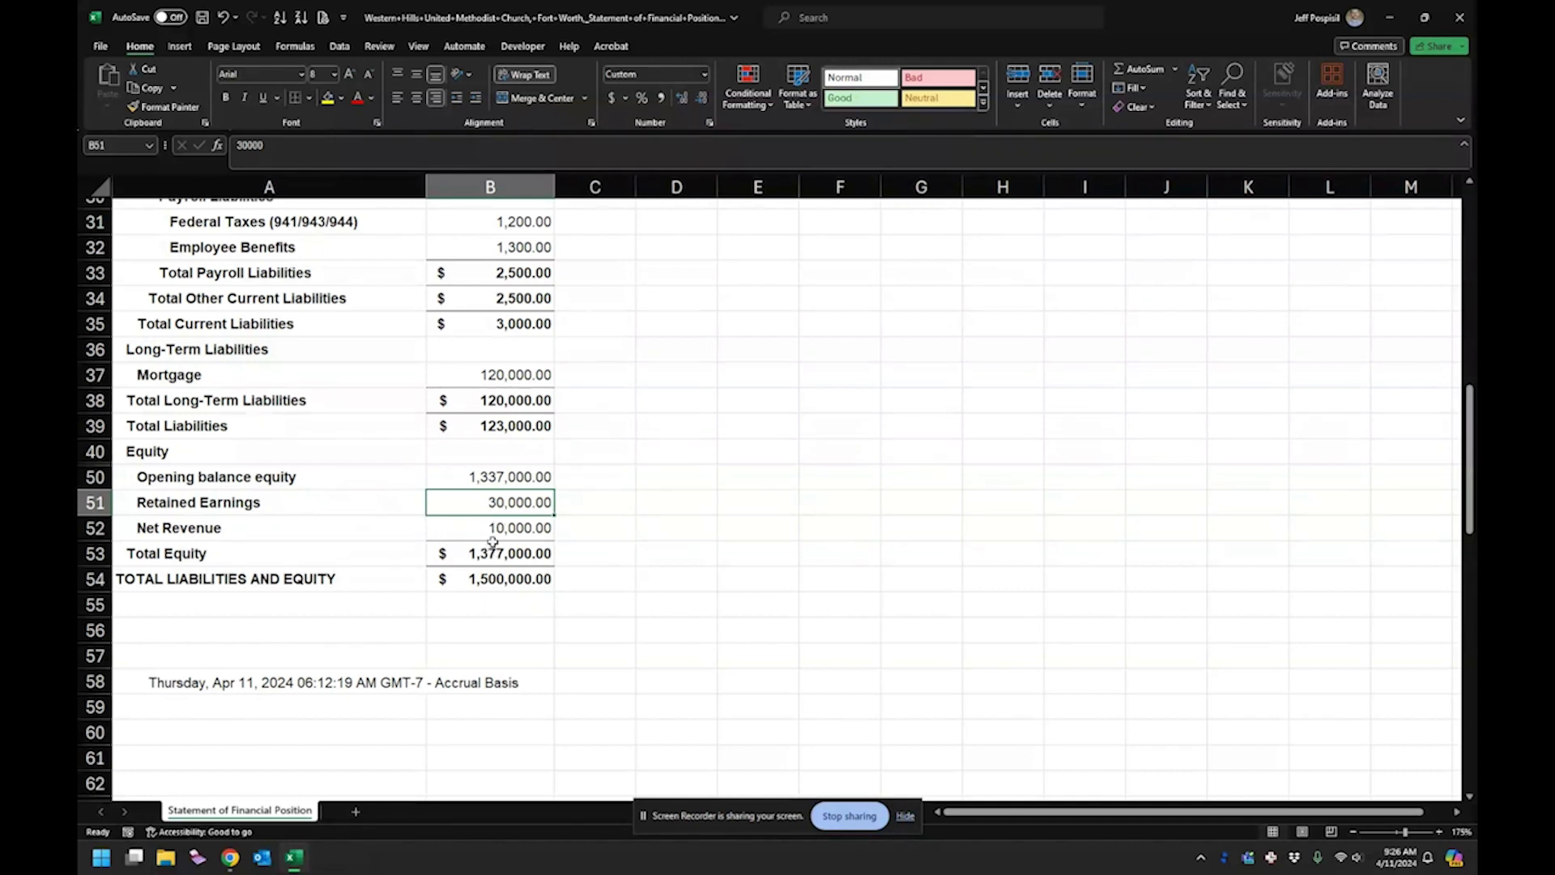
pyautogui.click(490, 532)
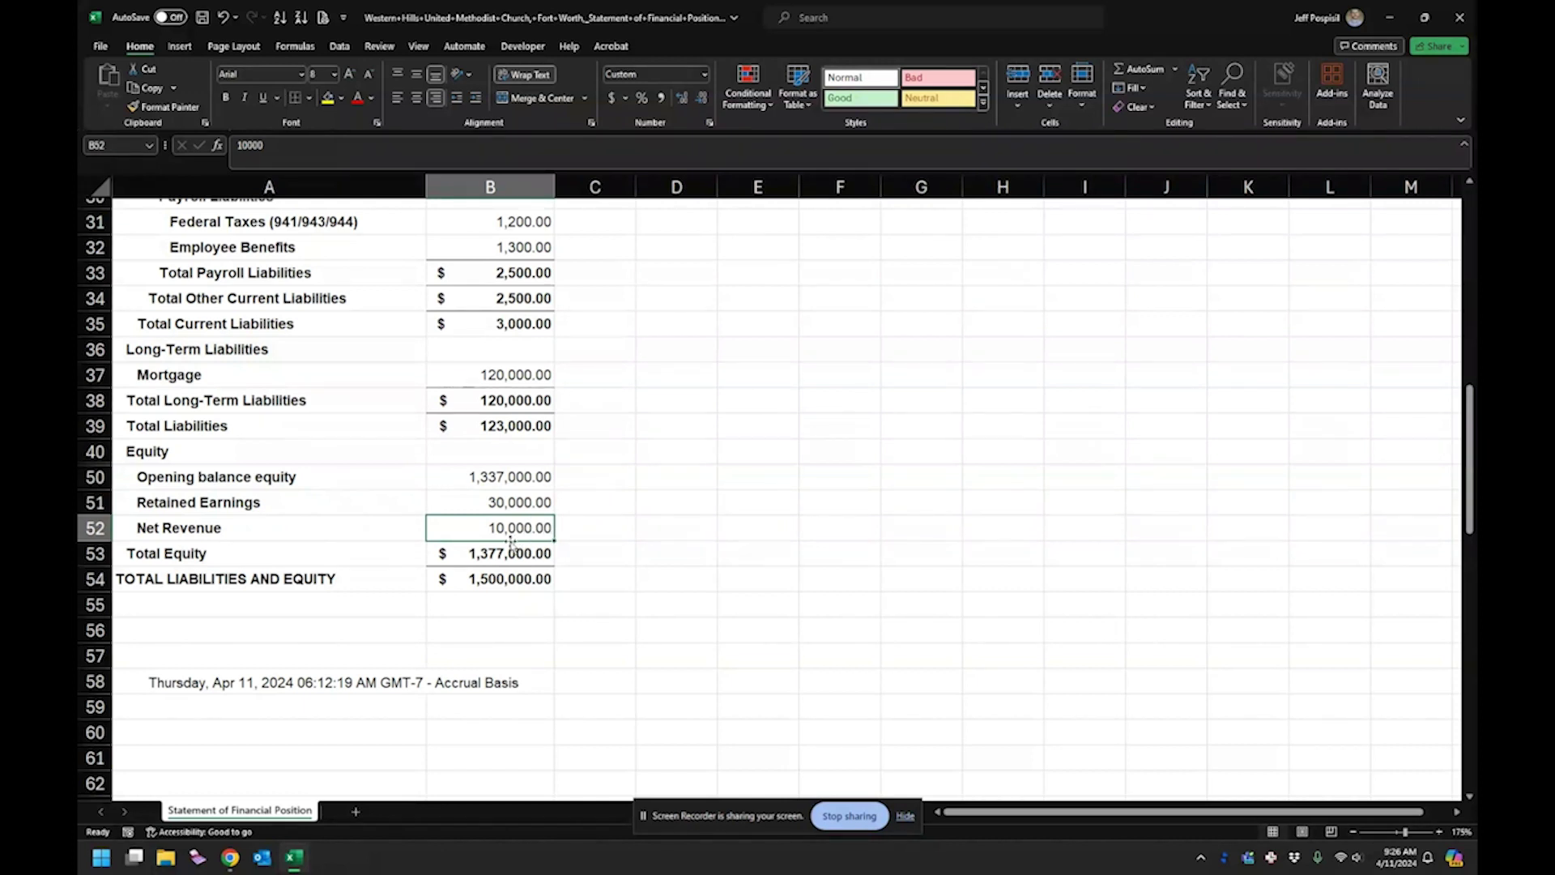
pyautogui.click(506, 579)
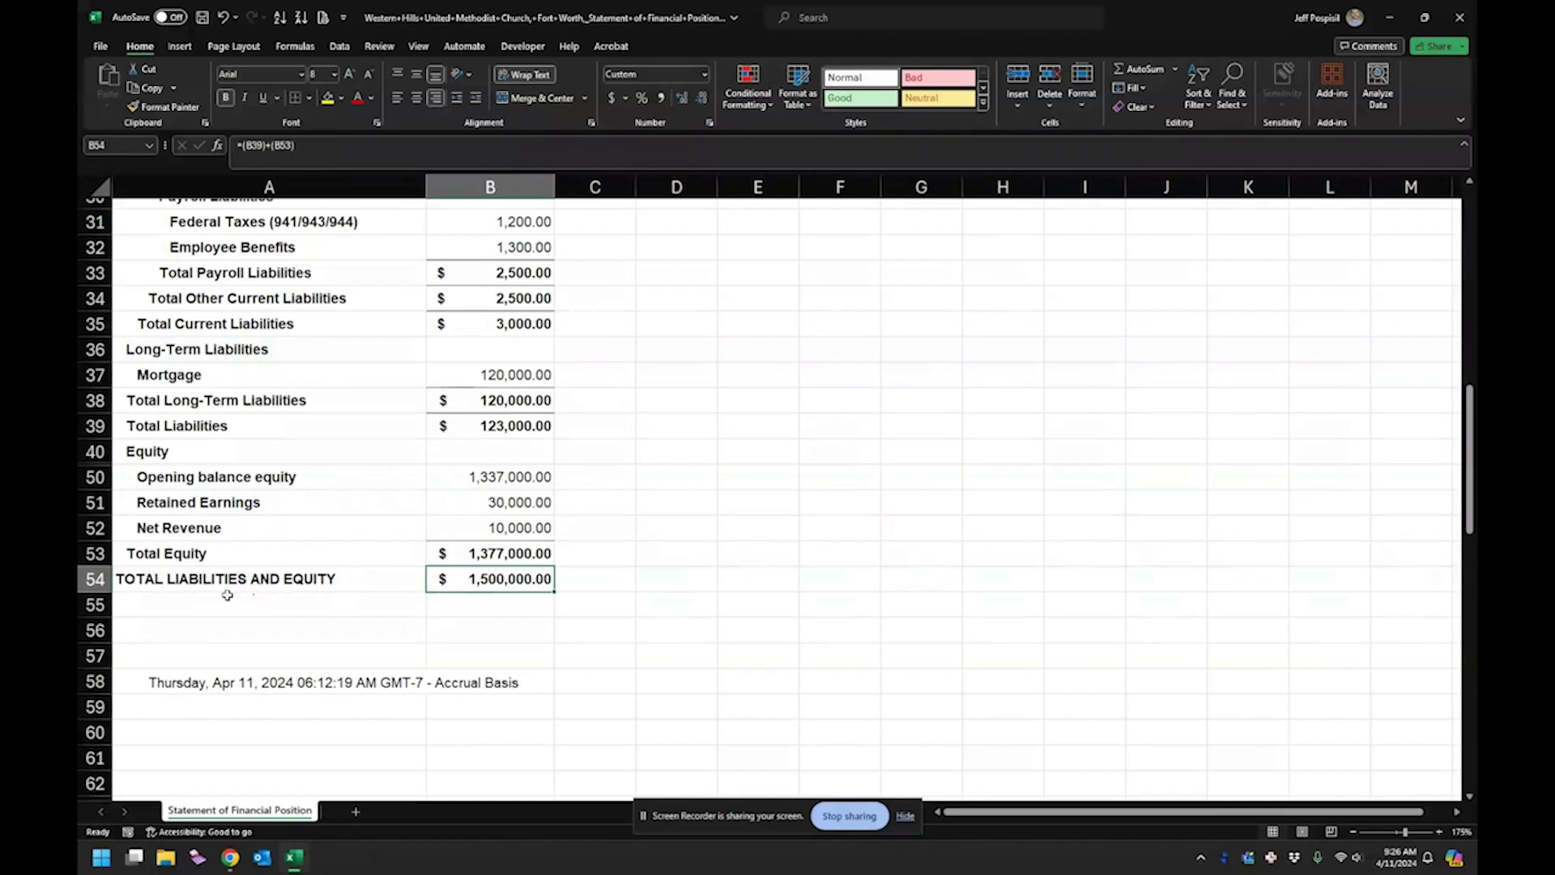
pyautogui.scroll(7, 476, 558)
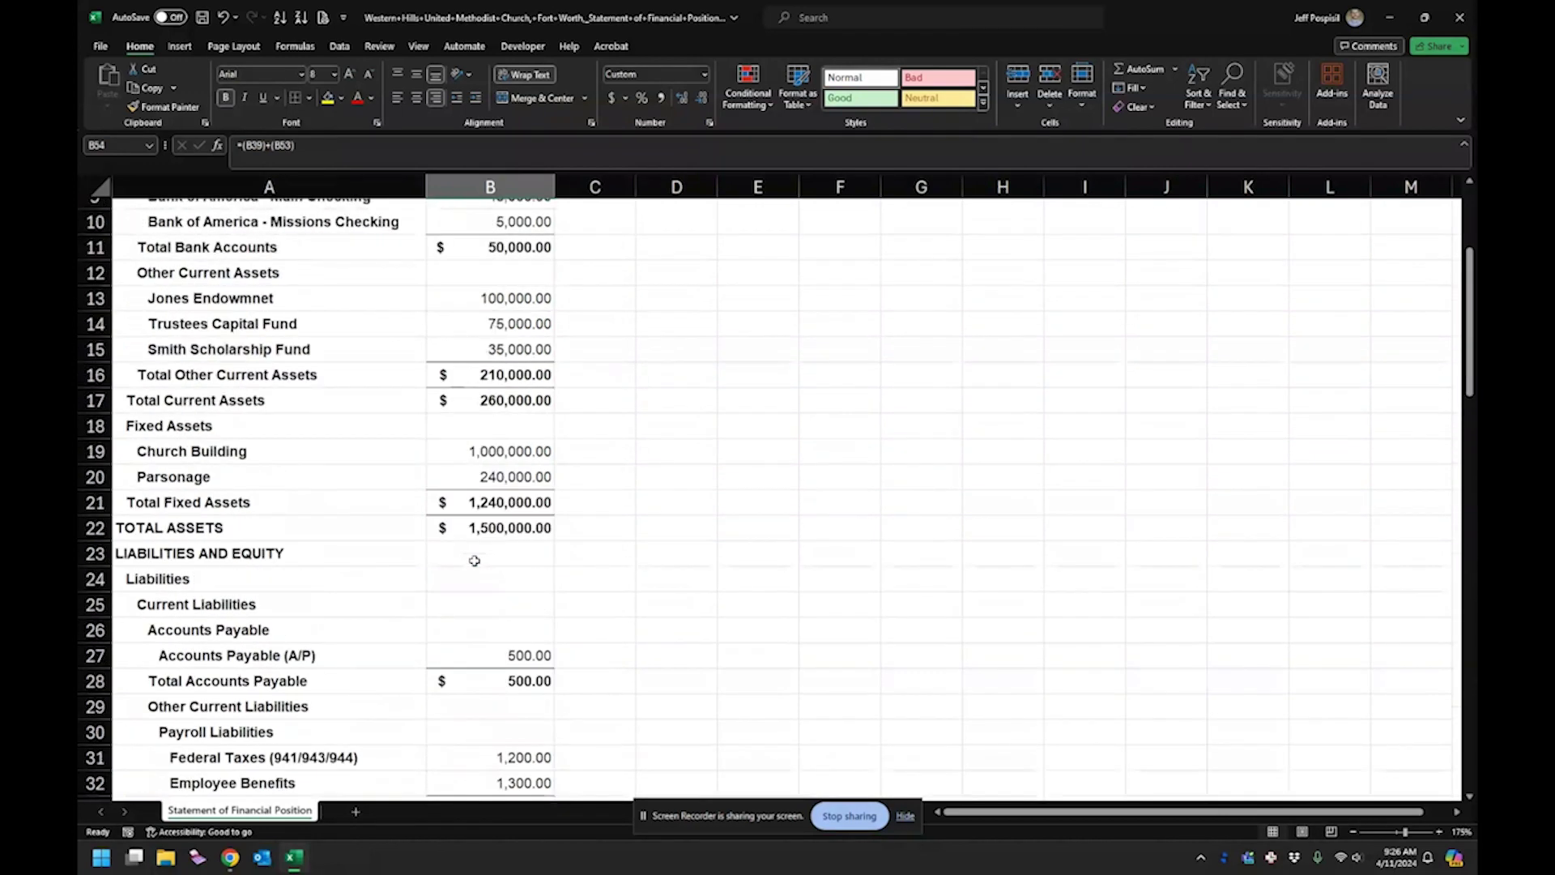
pyautogui.scroll(-7, 474, 517)
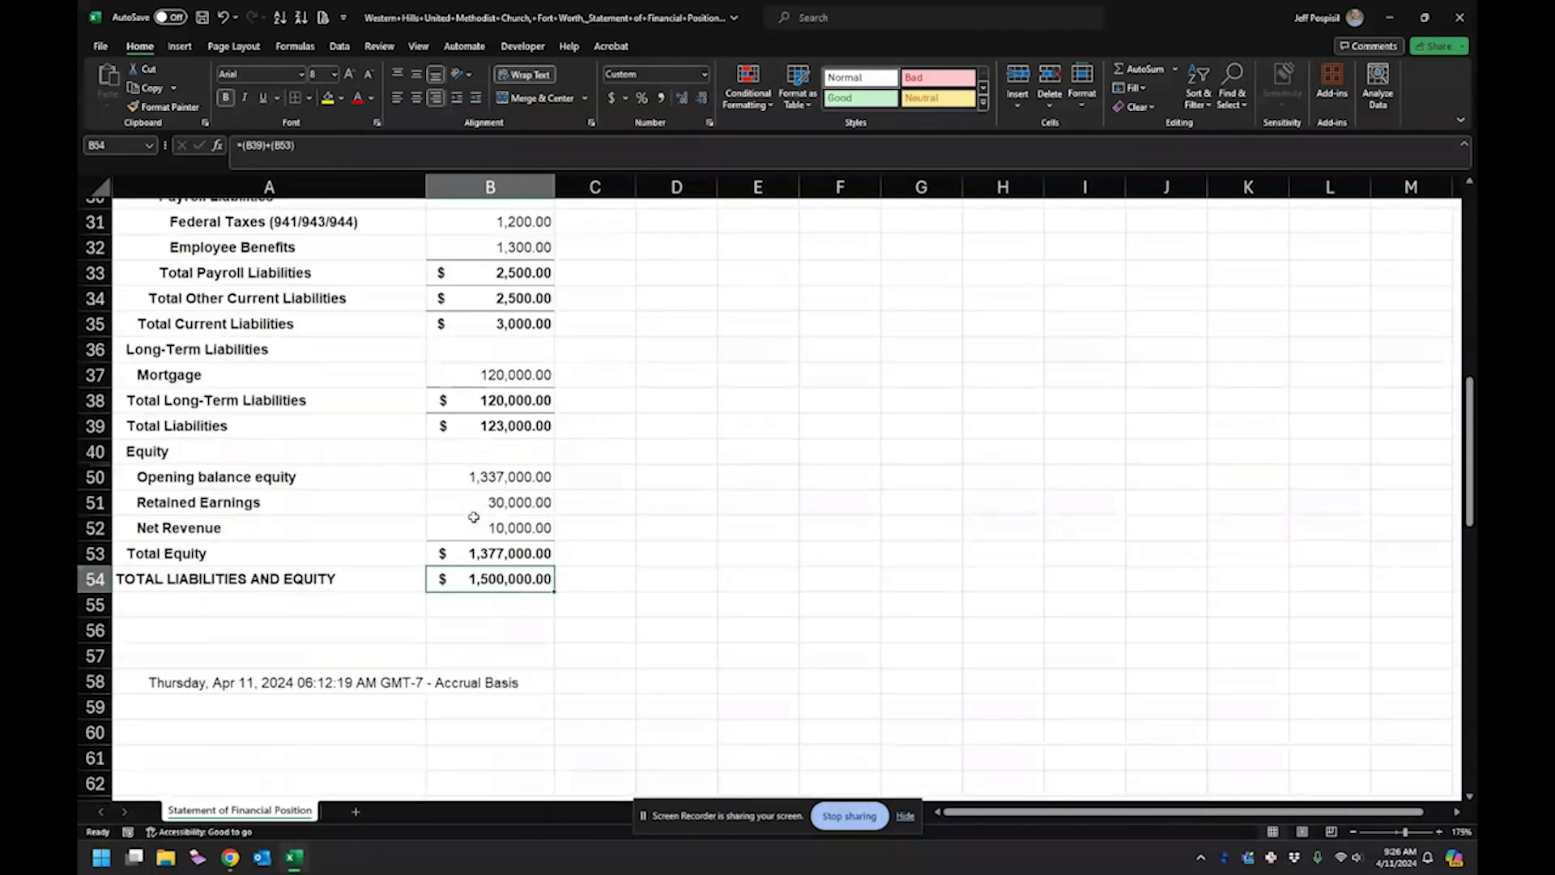
# Step: Enter the balance check =B22-B54 in B56
pyautogui.click(457, 631)
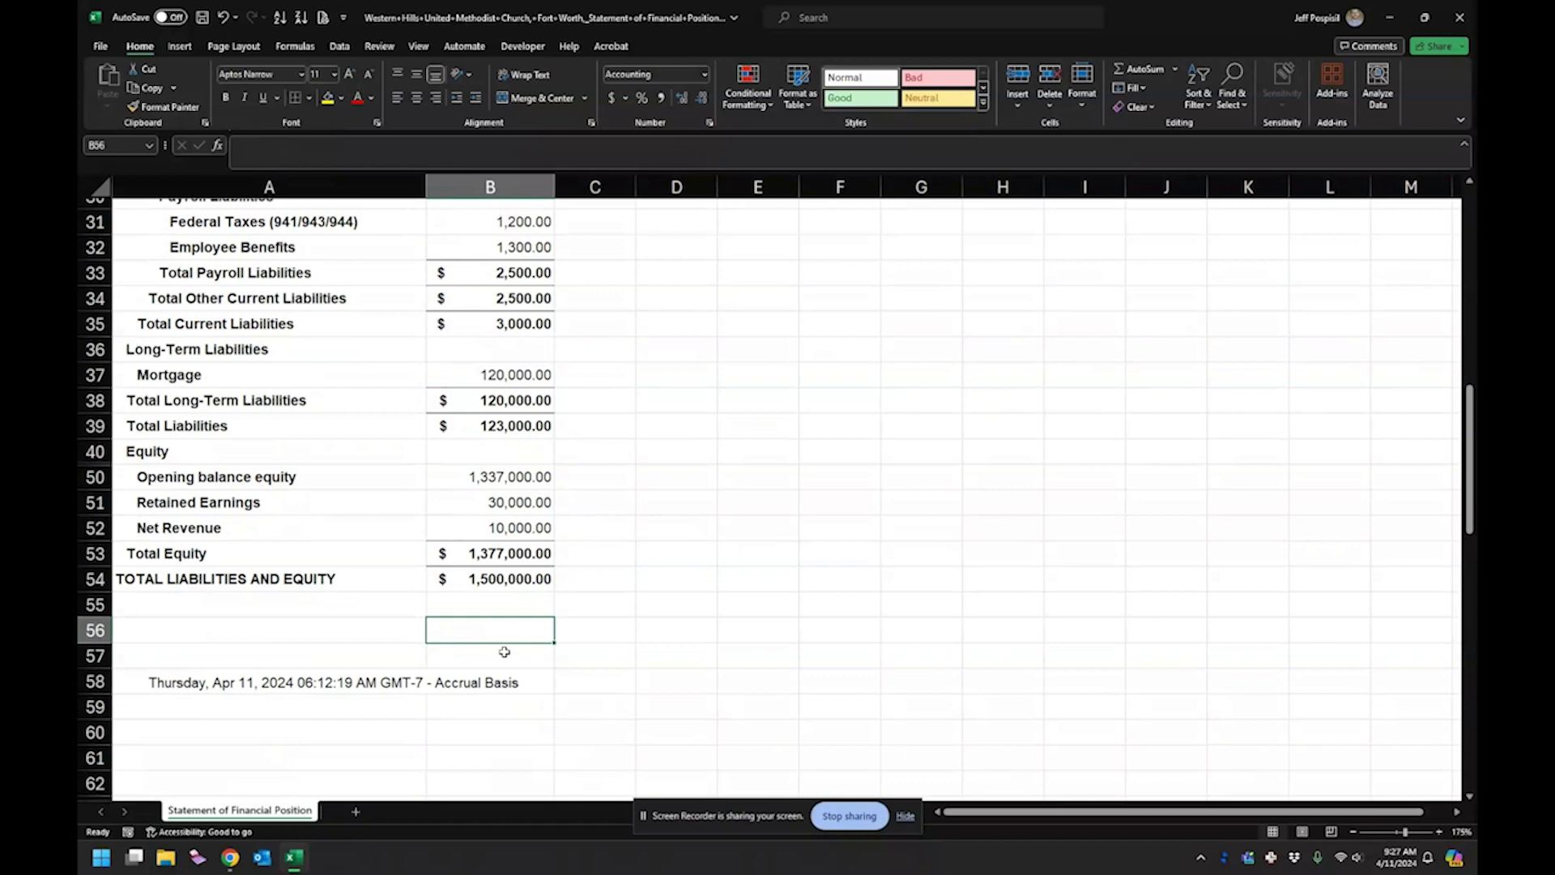
pyautogui.write('=')
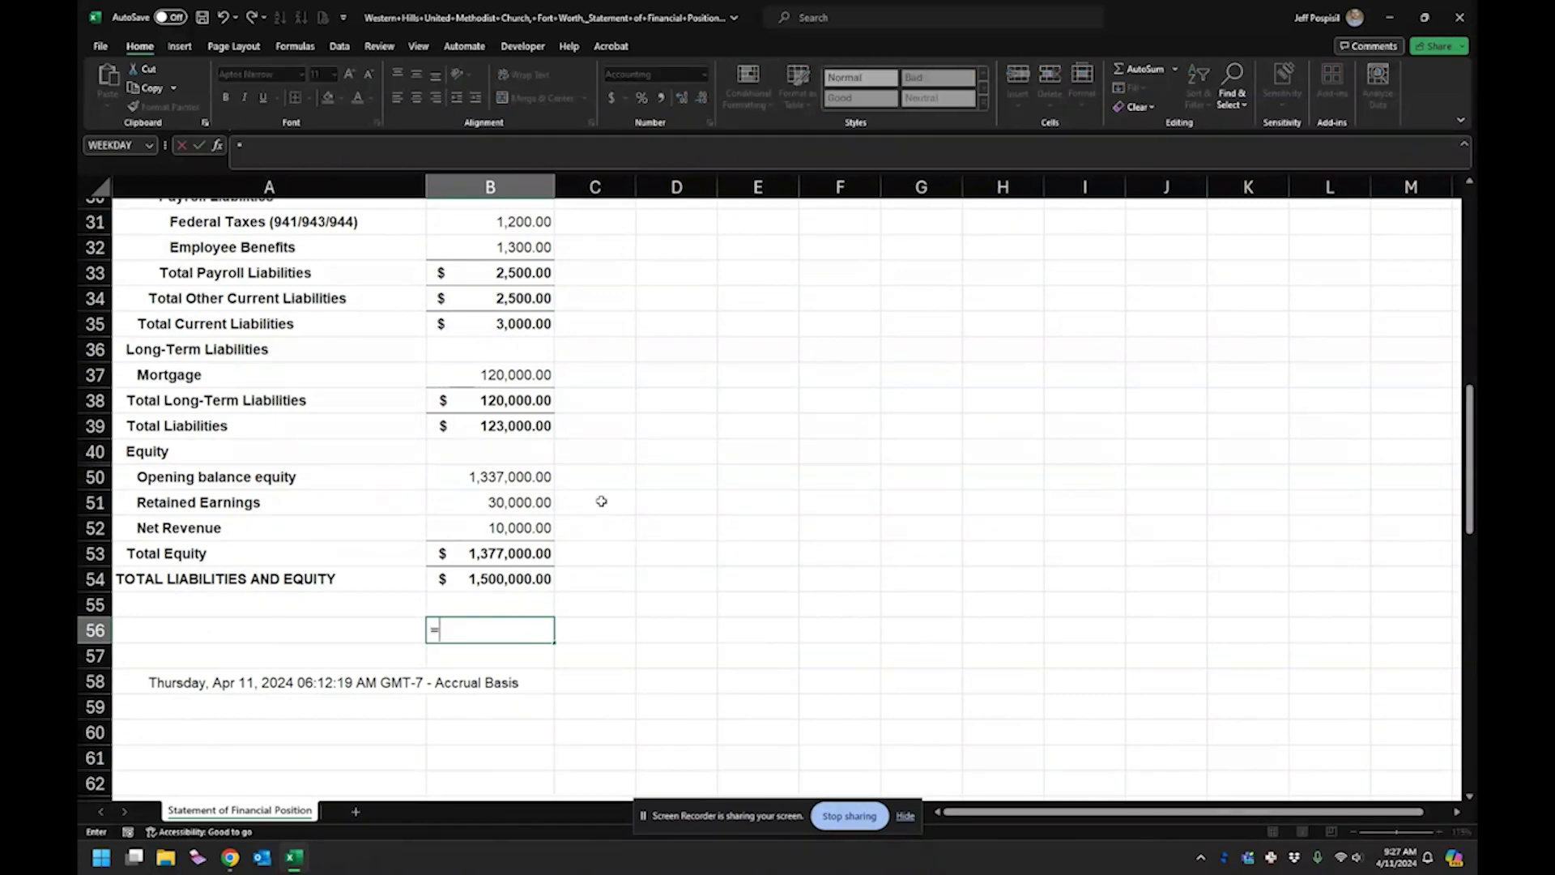
pyautogui.scroll(5, 602, 501)
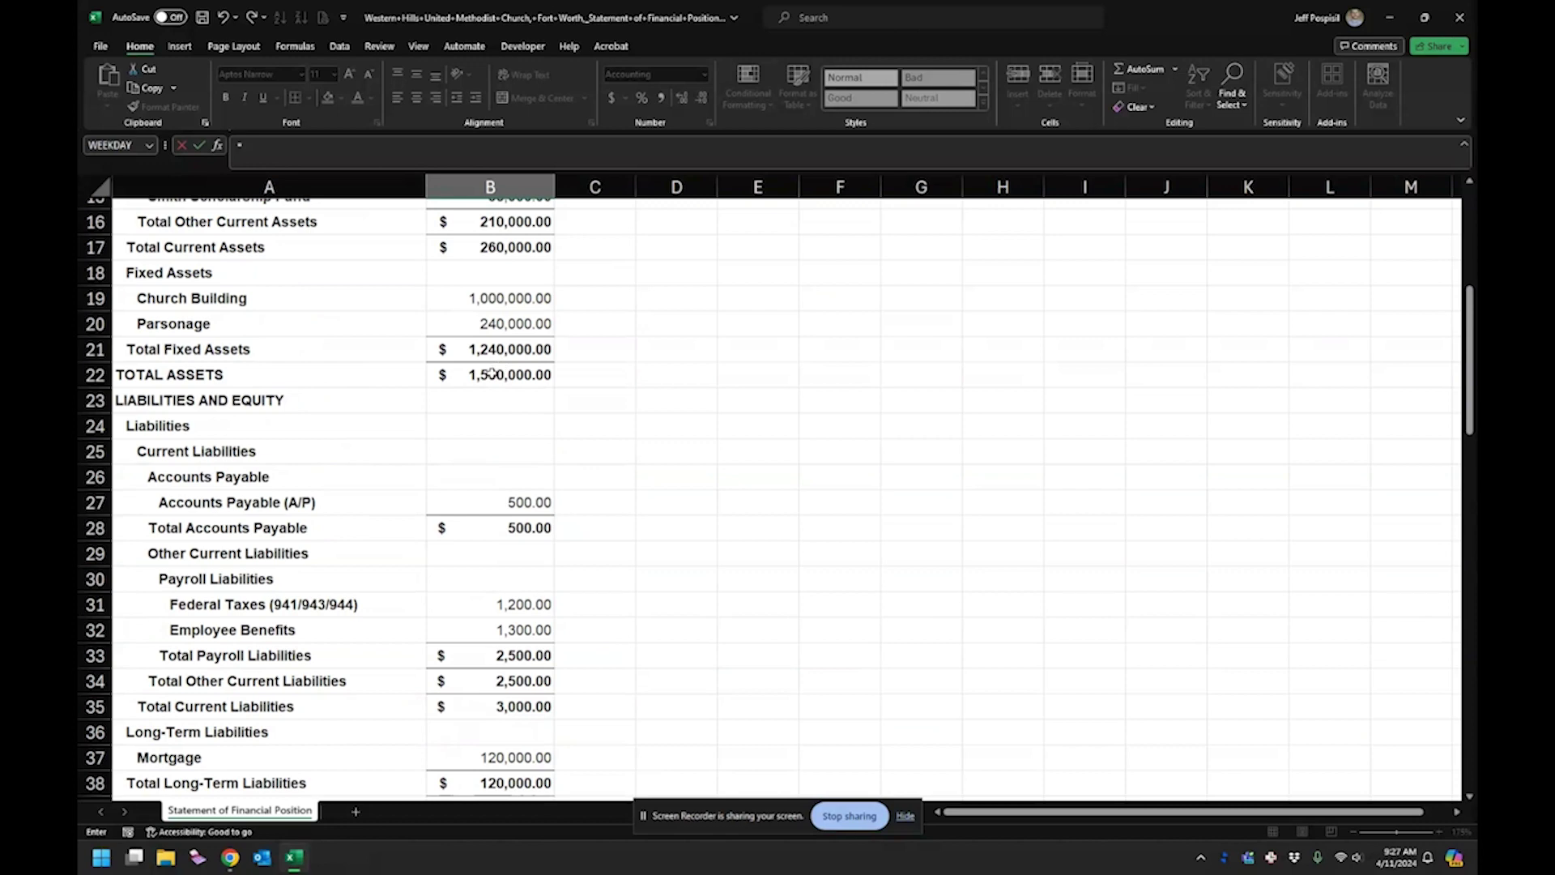
pyautogui.click(492, 372)
pyautogui.write('-')
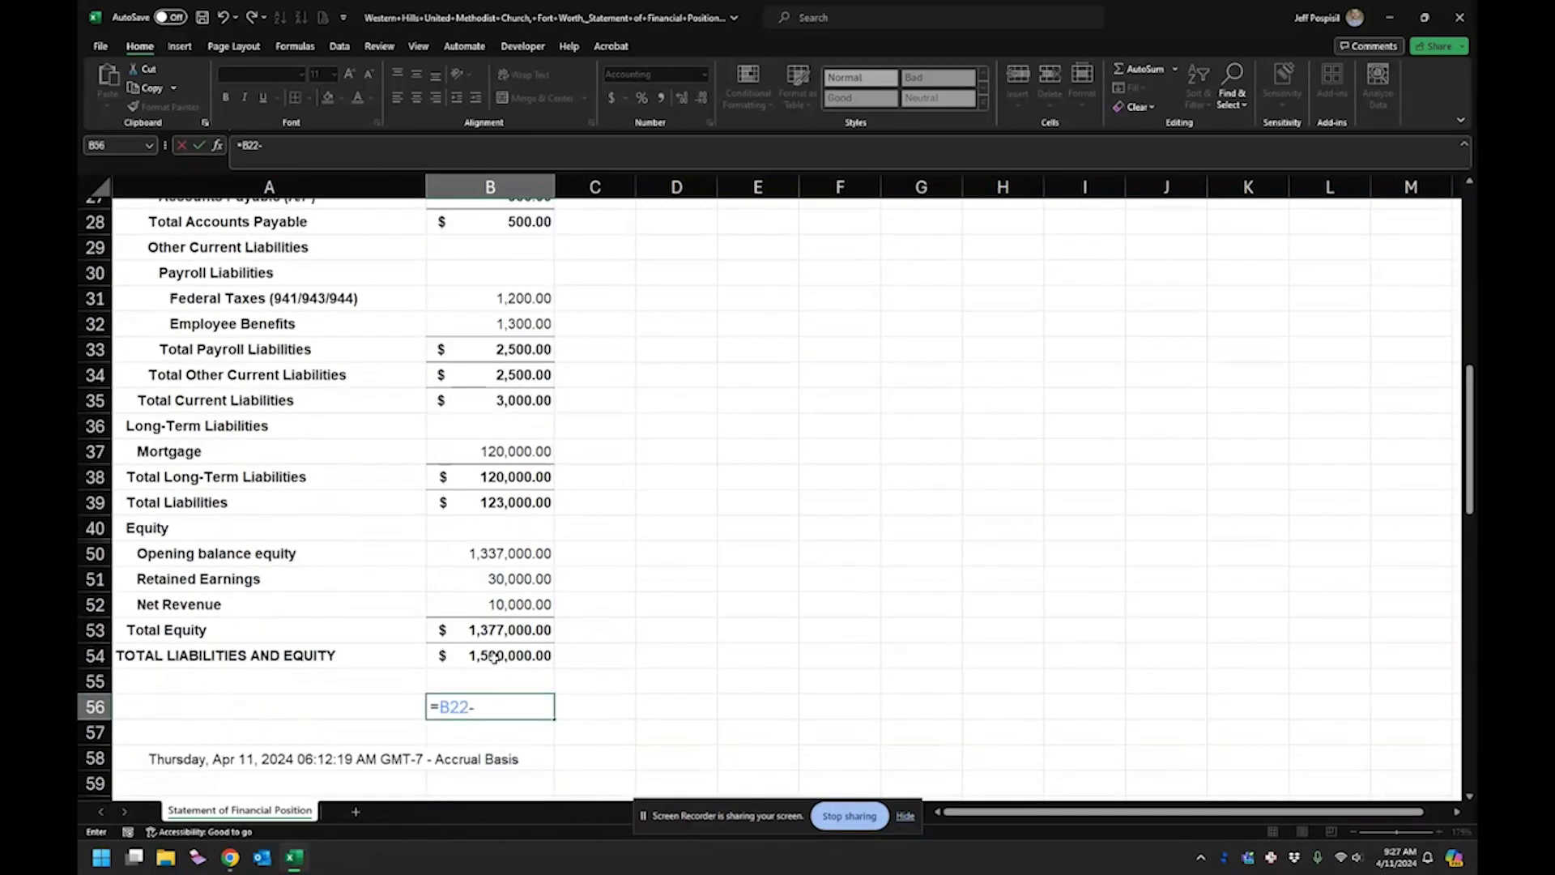
pyautogui.click(494, 656)
pyautogui.press('Return')
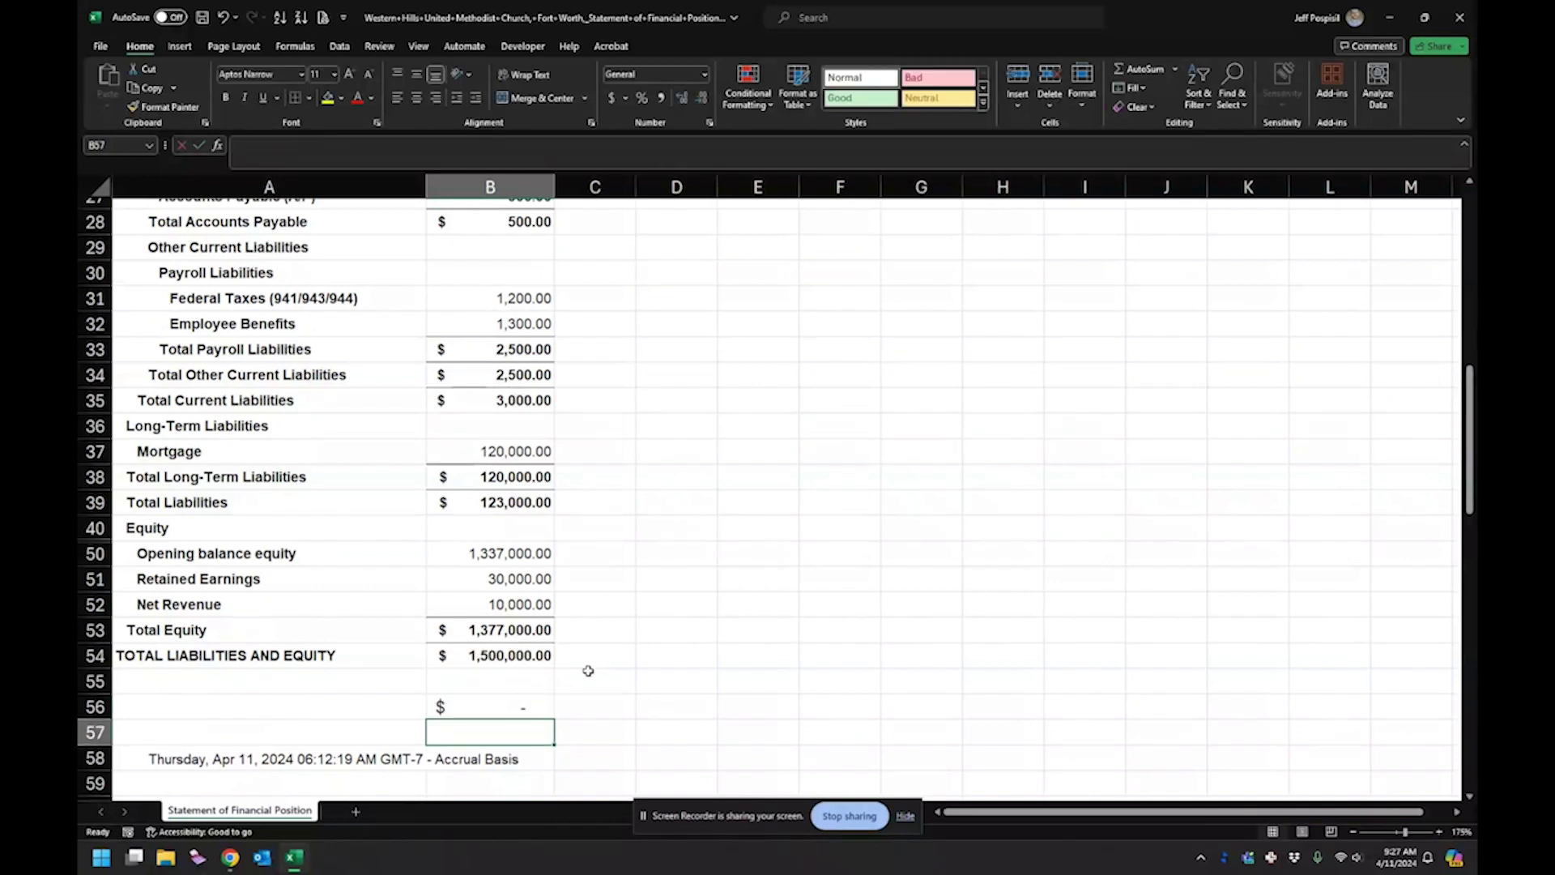
# Step: Test the check by deleting the Net Revenue amount, then undo the deletion
pyautogui.click(521, 702)
pyautogui.click(520, 598)
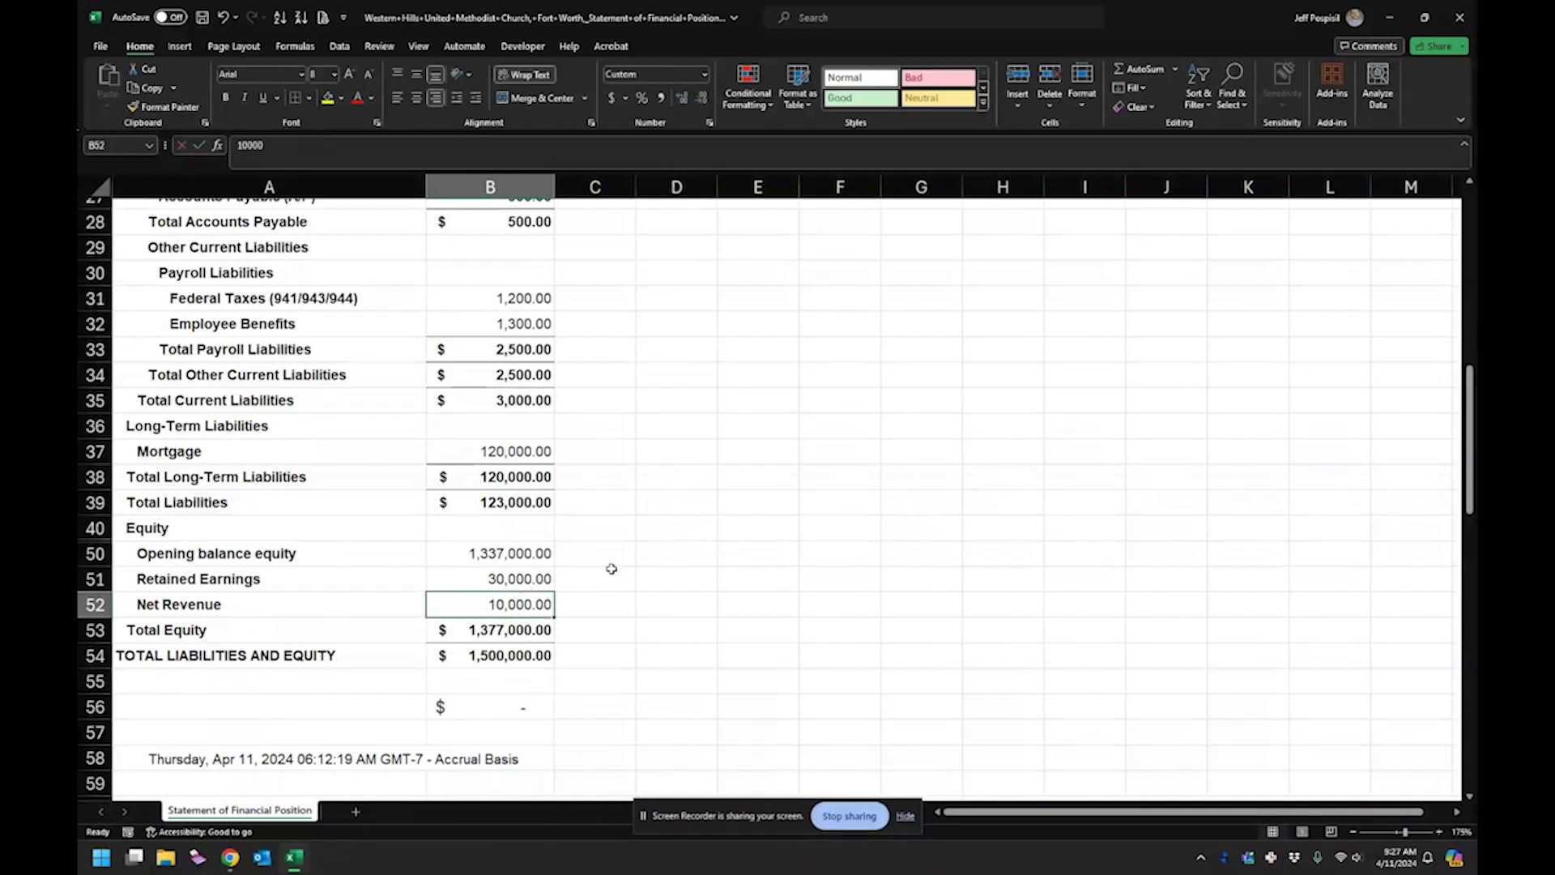
pyautogui.press('Delete')
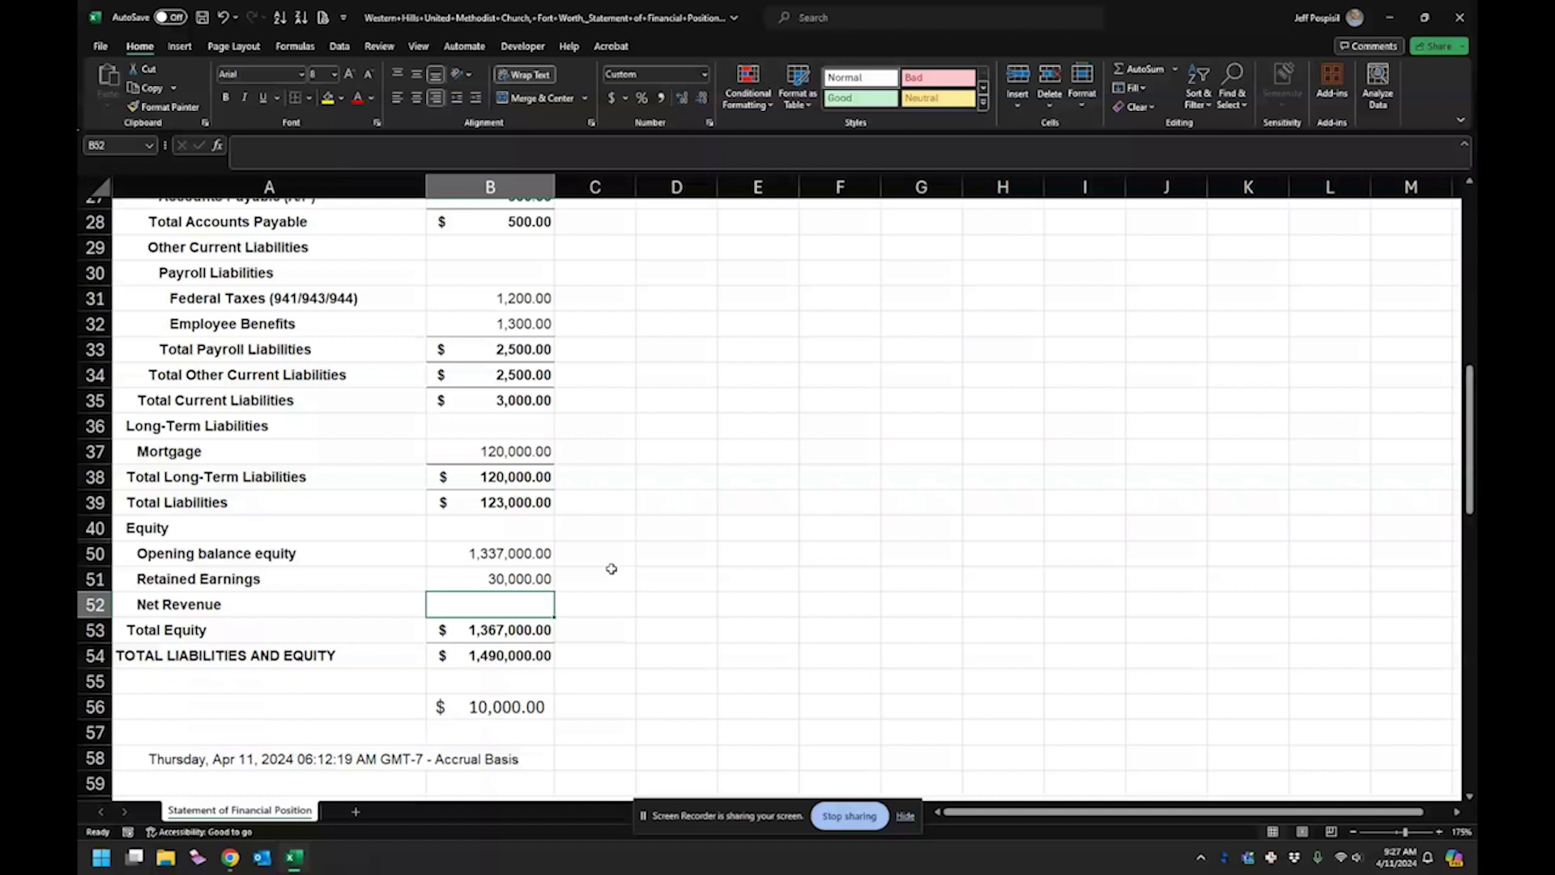
pyautogui.click(226, 17)
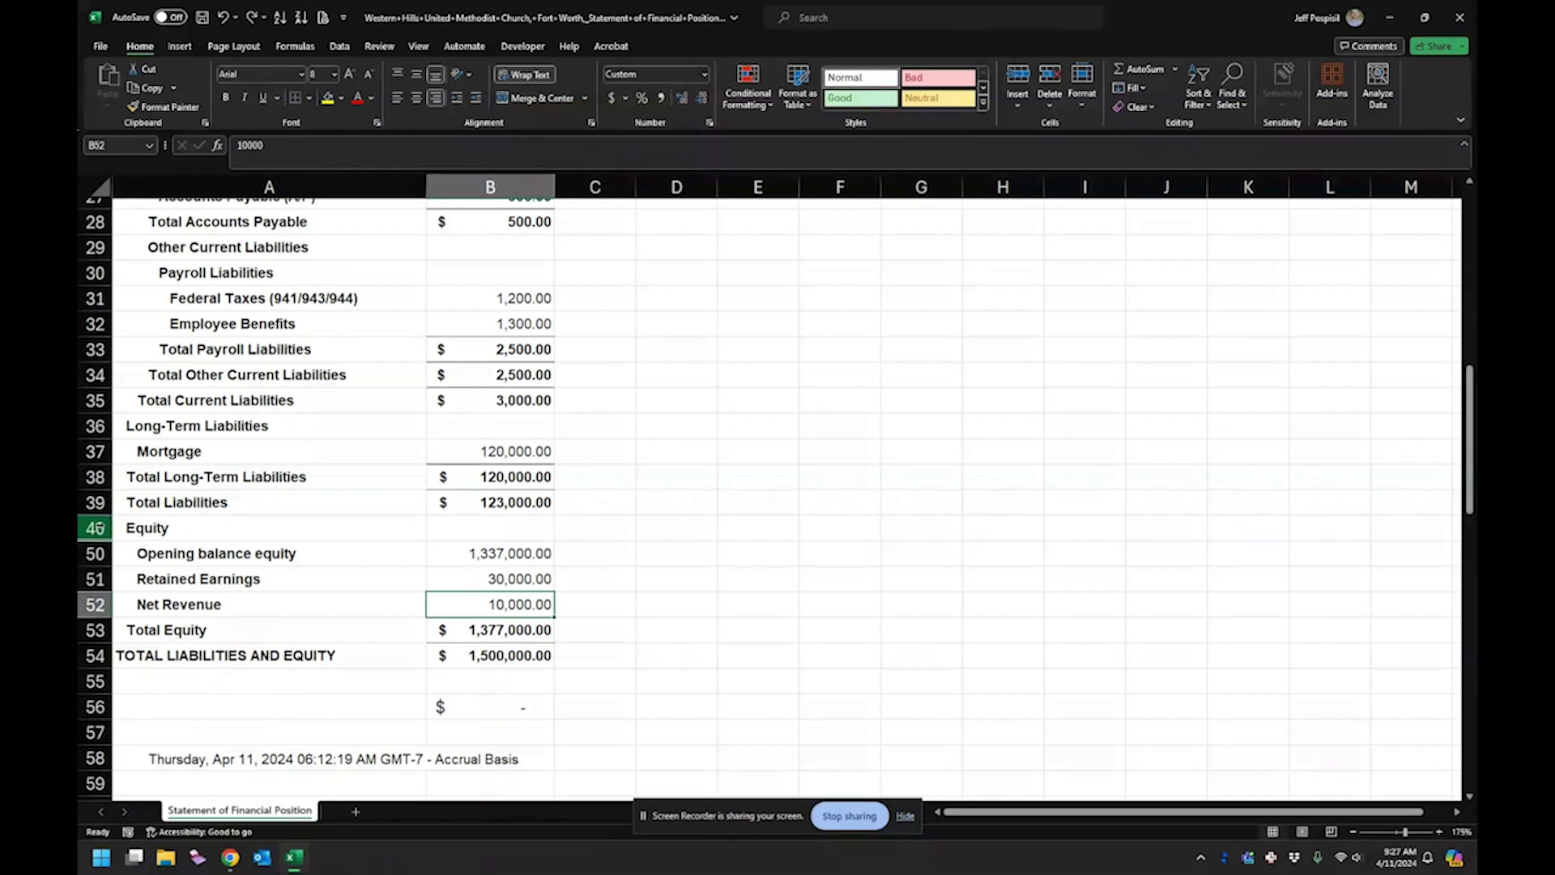
# Step: Unhide rows 41–49 to reveal the Designated Funds names, from Jones Endowmnet down
pyautogui.moveTo(95, 527); pyautogui.dragTo(103, 543)
pyautogui.doubleClick(96, 540)
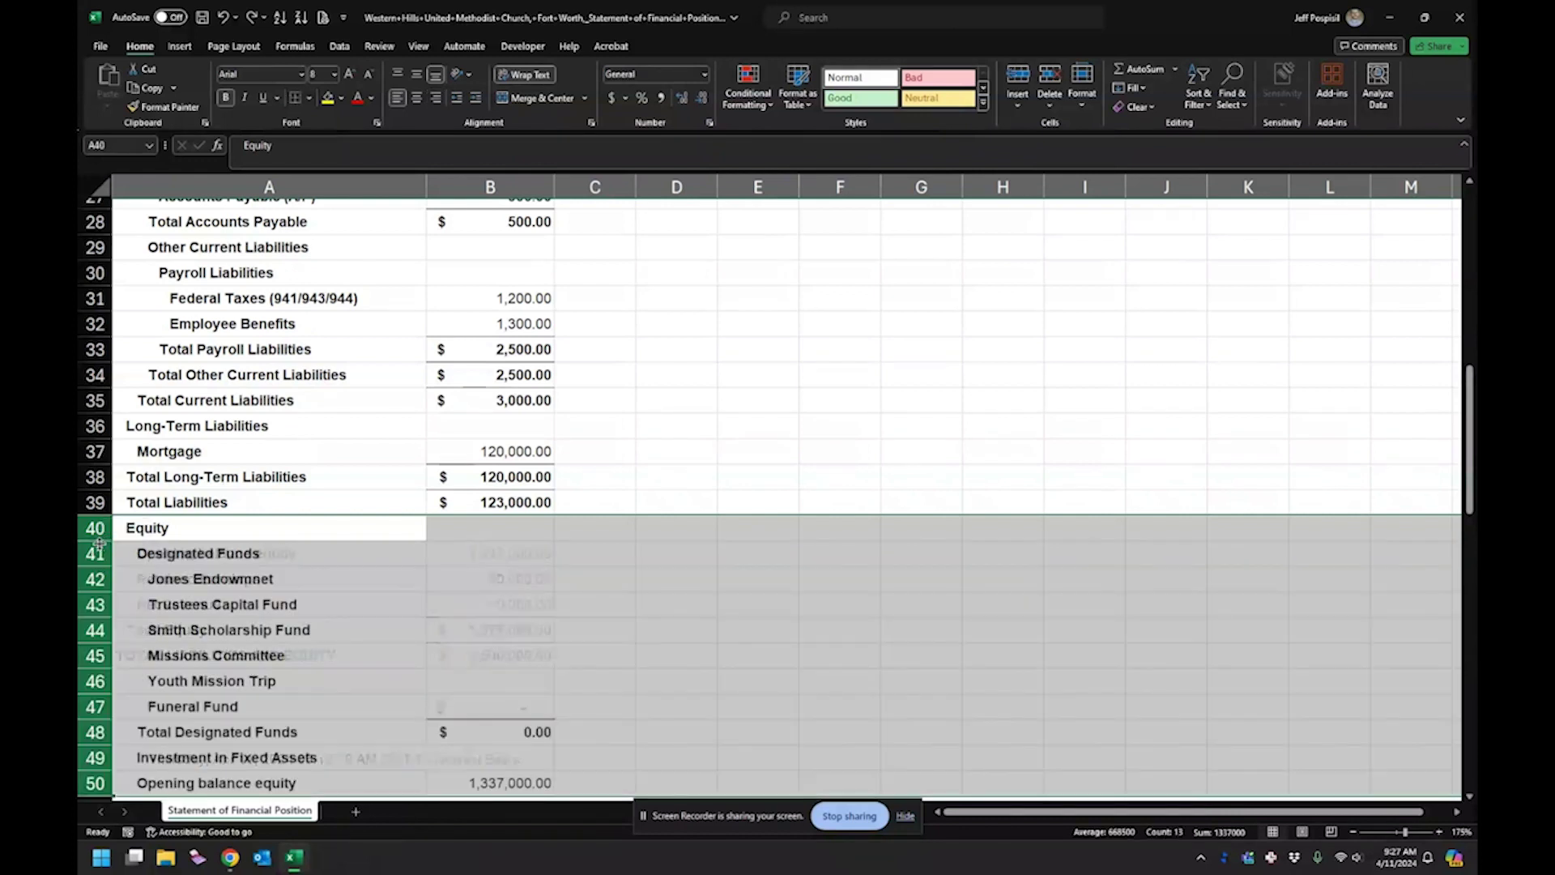
pyautogui.click(193, 551)
pyautogui.moveTo(202, 578); pyautogui.dragTo(222, 675)
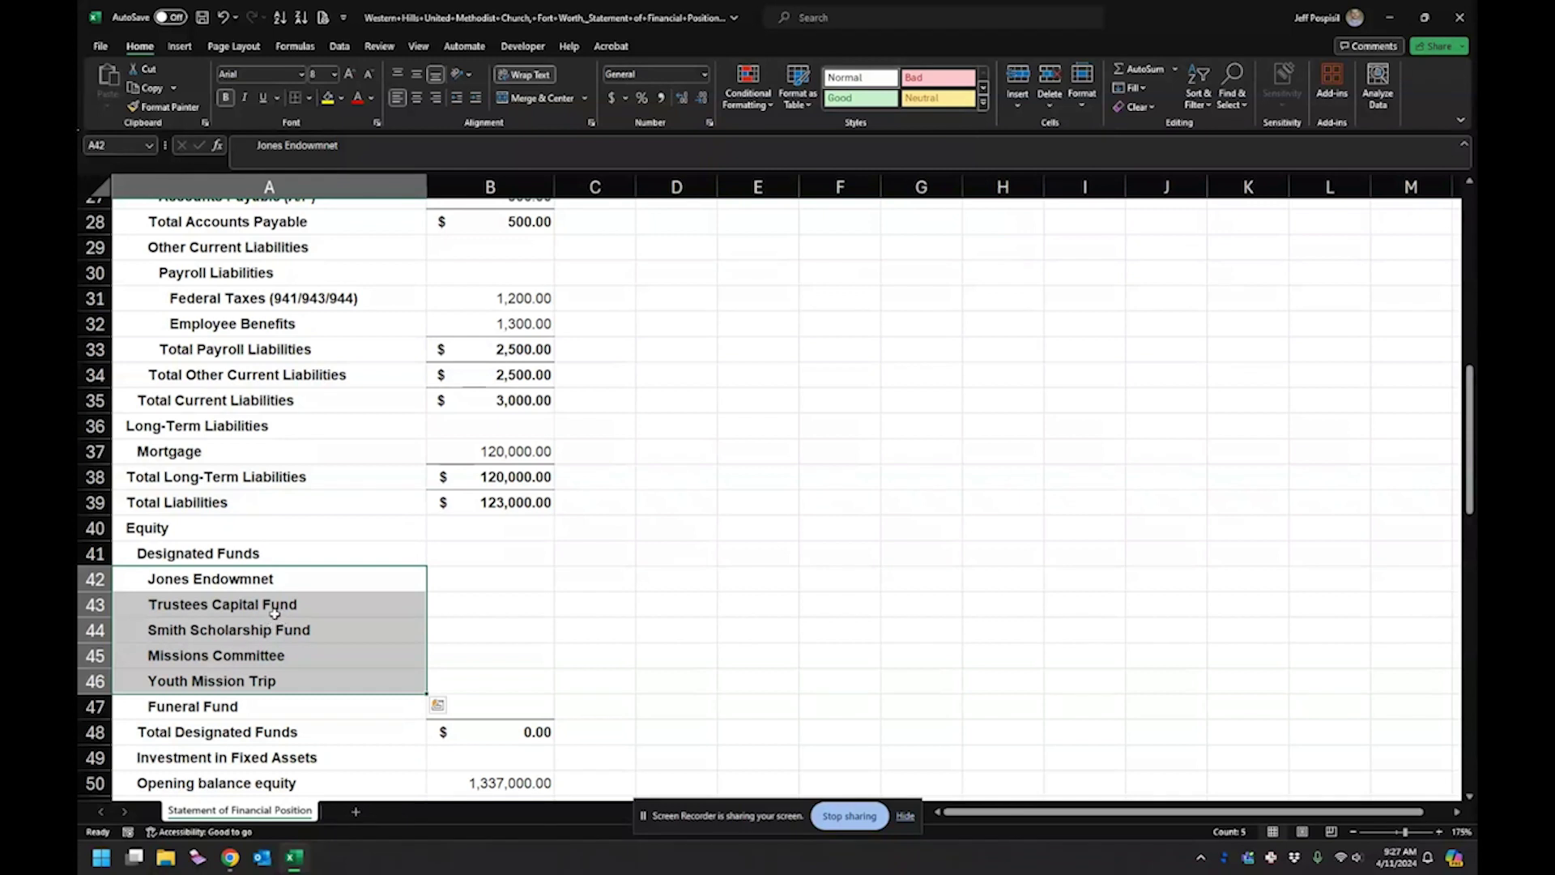
pyautogui.click(203, 553)
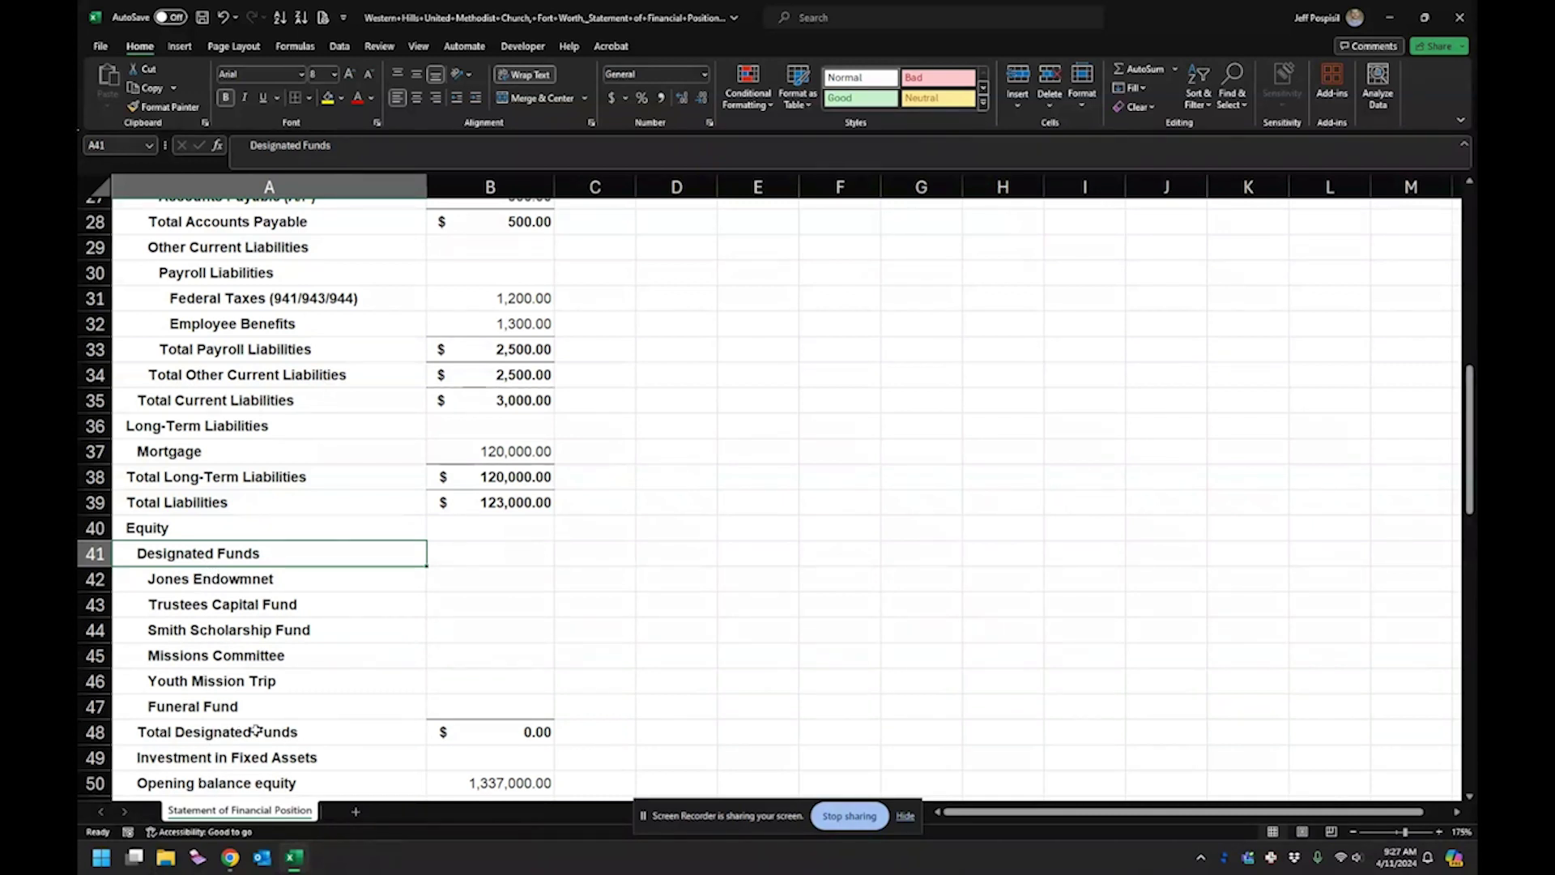
pyautogui.click(227, 578)
# Step: Select the three fund balances in B13:B15
pyautogui.scroll(5, 360, 587)
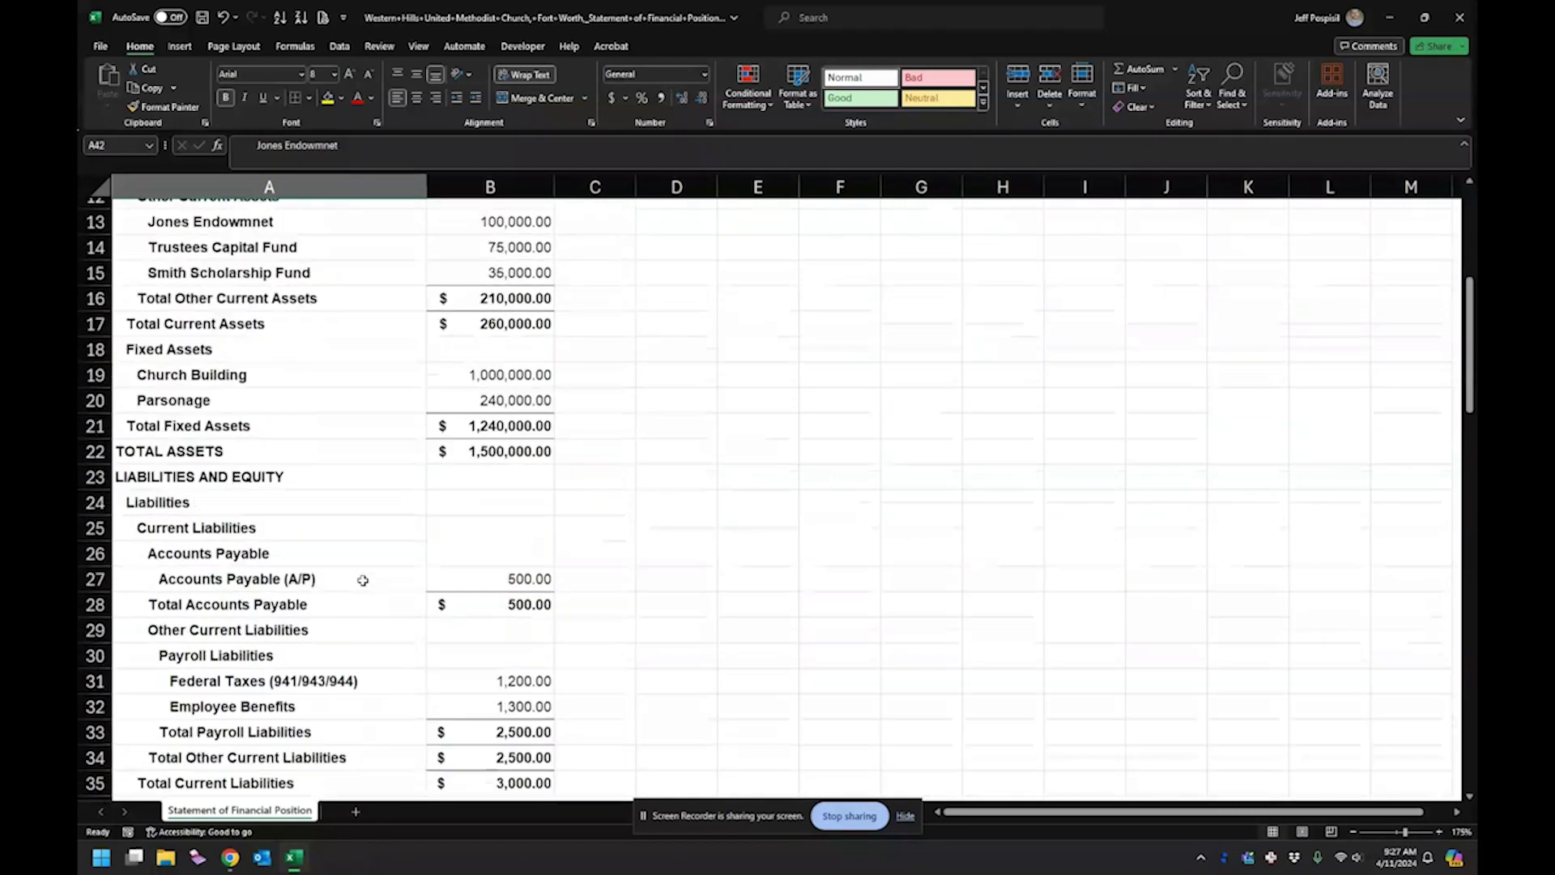
pyautogui.scroll(2, 363, 580)
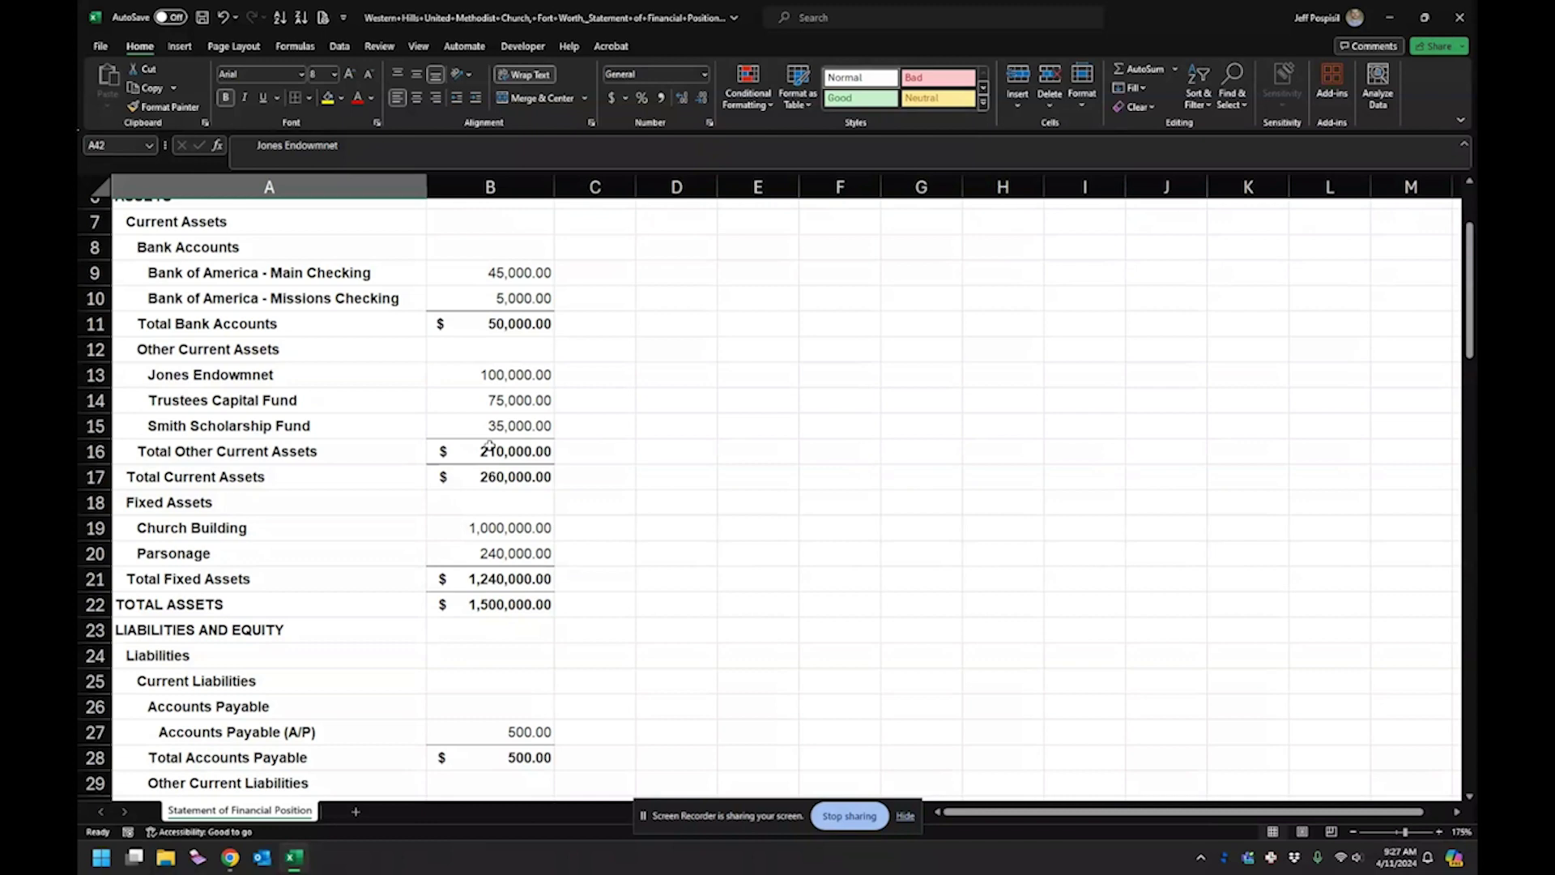
pyautogui.scroll(-1, 506, 405)
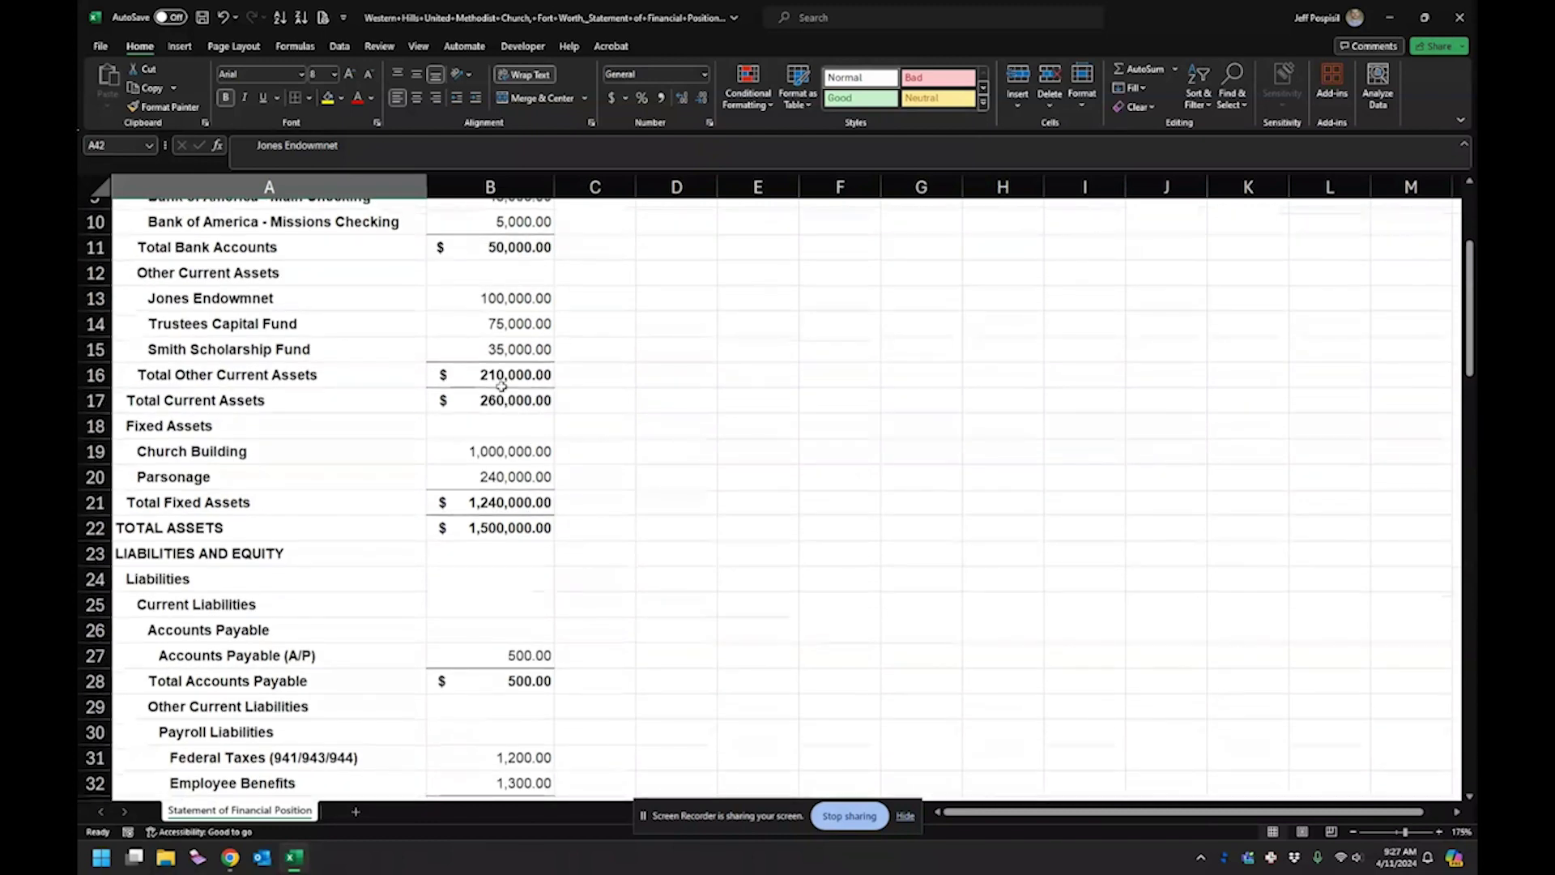
pyautogui.moveTo(517, 299); pyautogui.dragTo(520, 340)
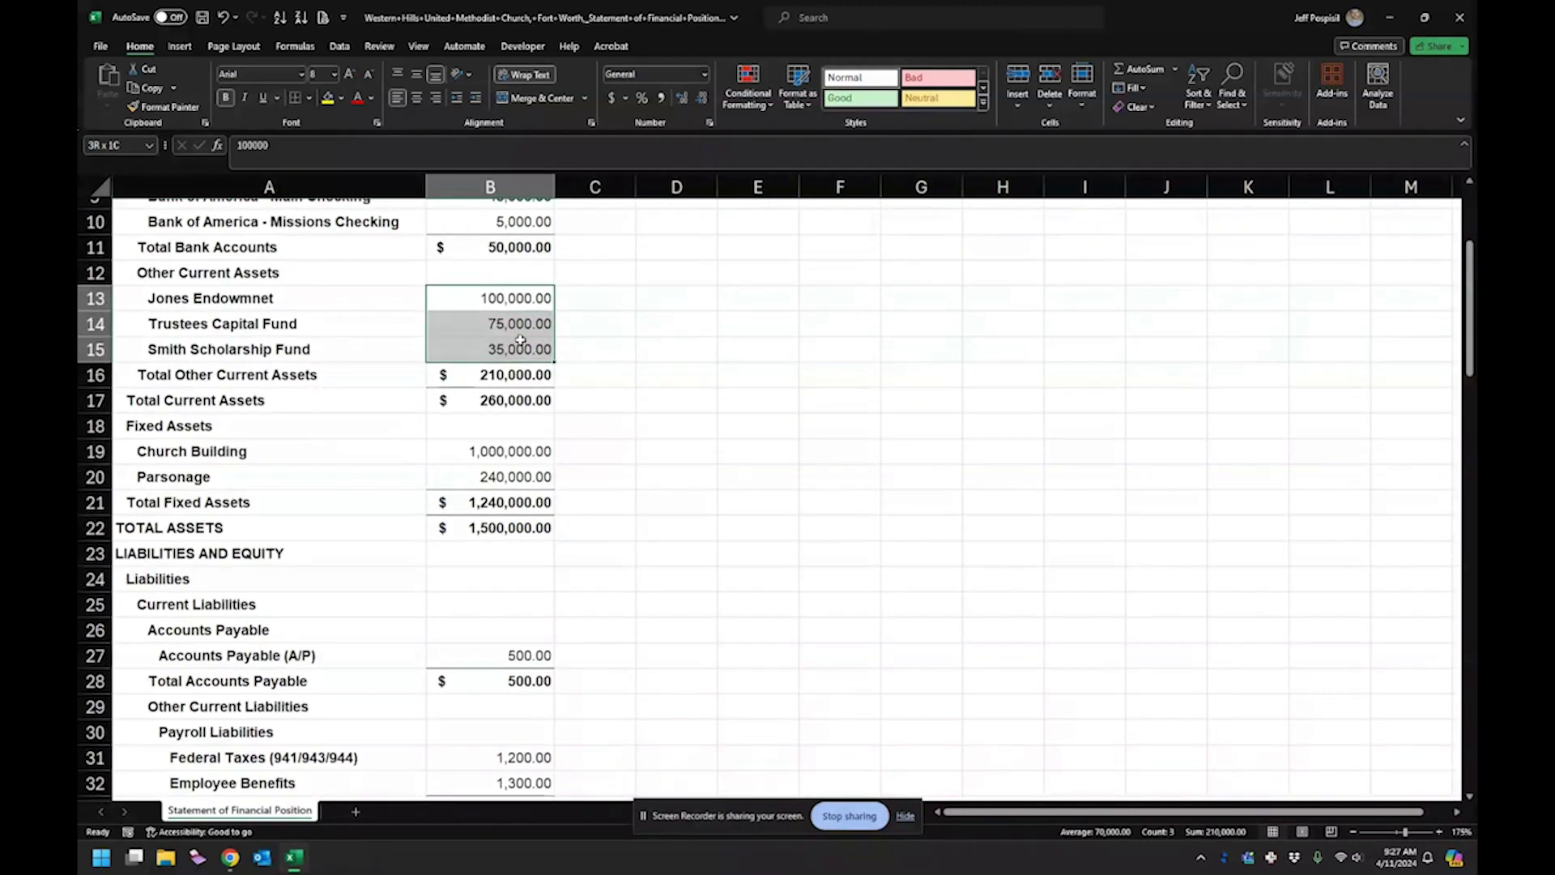
# Step: Copy the B13:B15 fund balances into B42:B44 and fill them yellow
pyautogui.hotkey('ctrl', 'c')
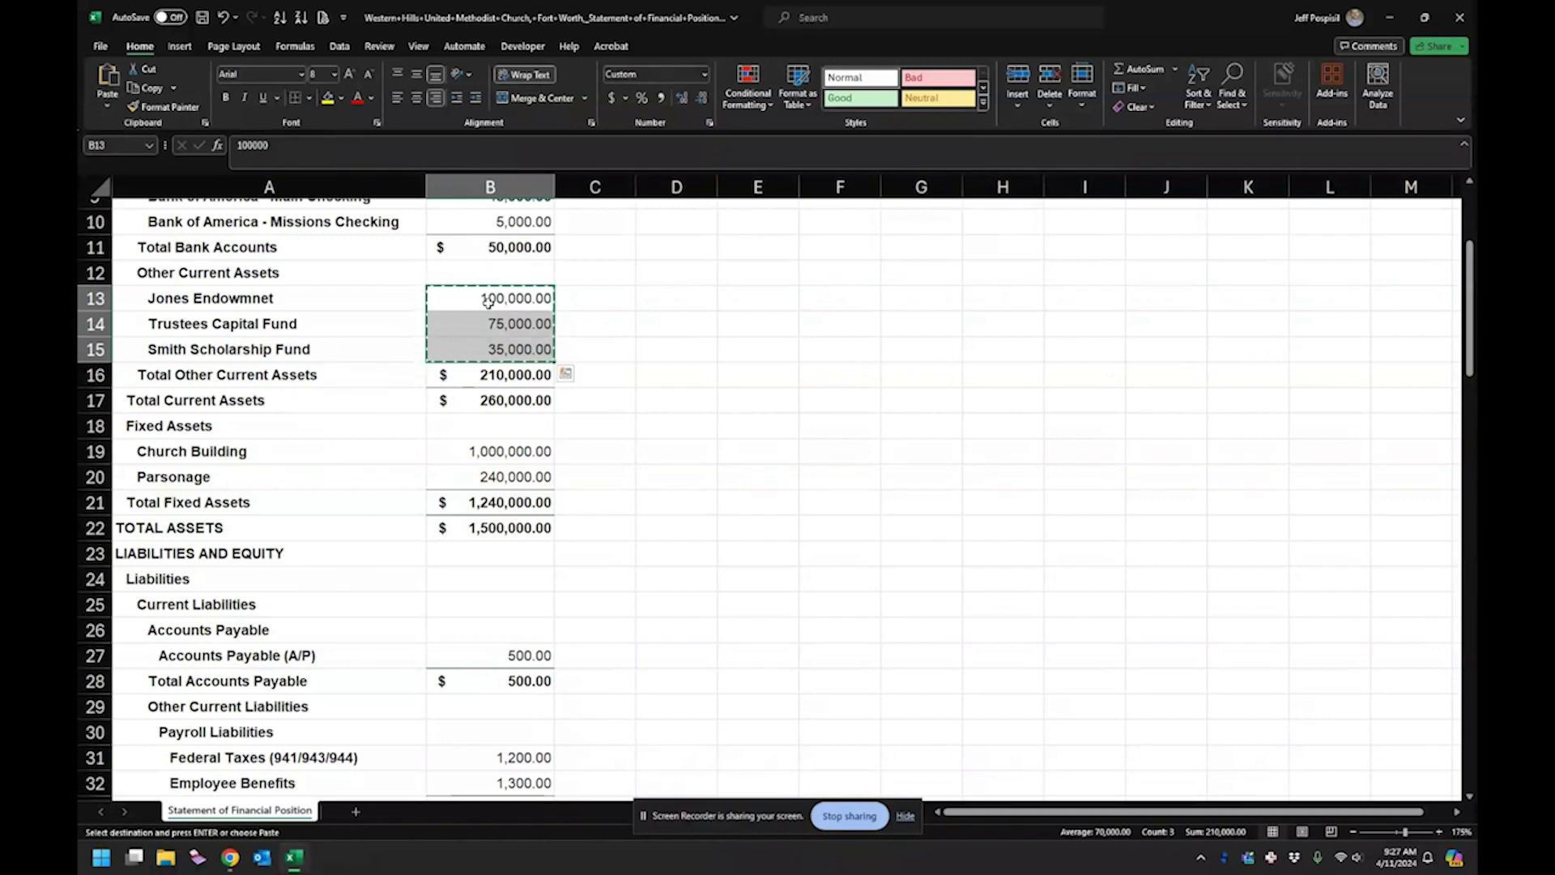
pyautogui.scroll(-3, 457, 413)
pyautogui.scroll(-3, 482, 526)
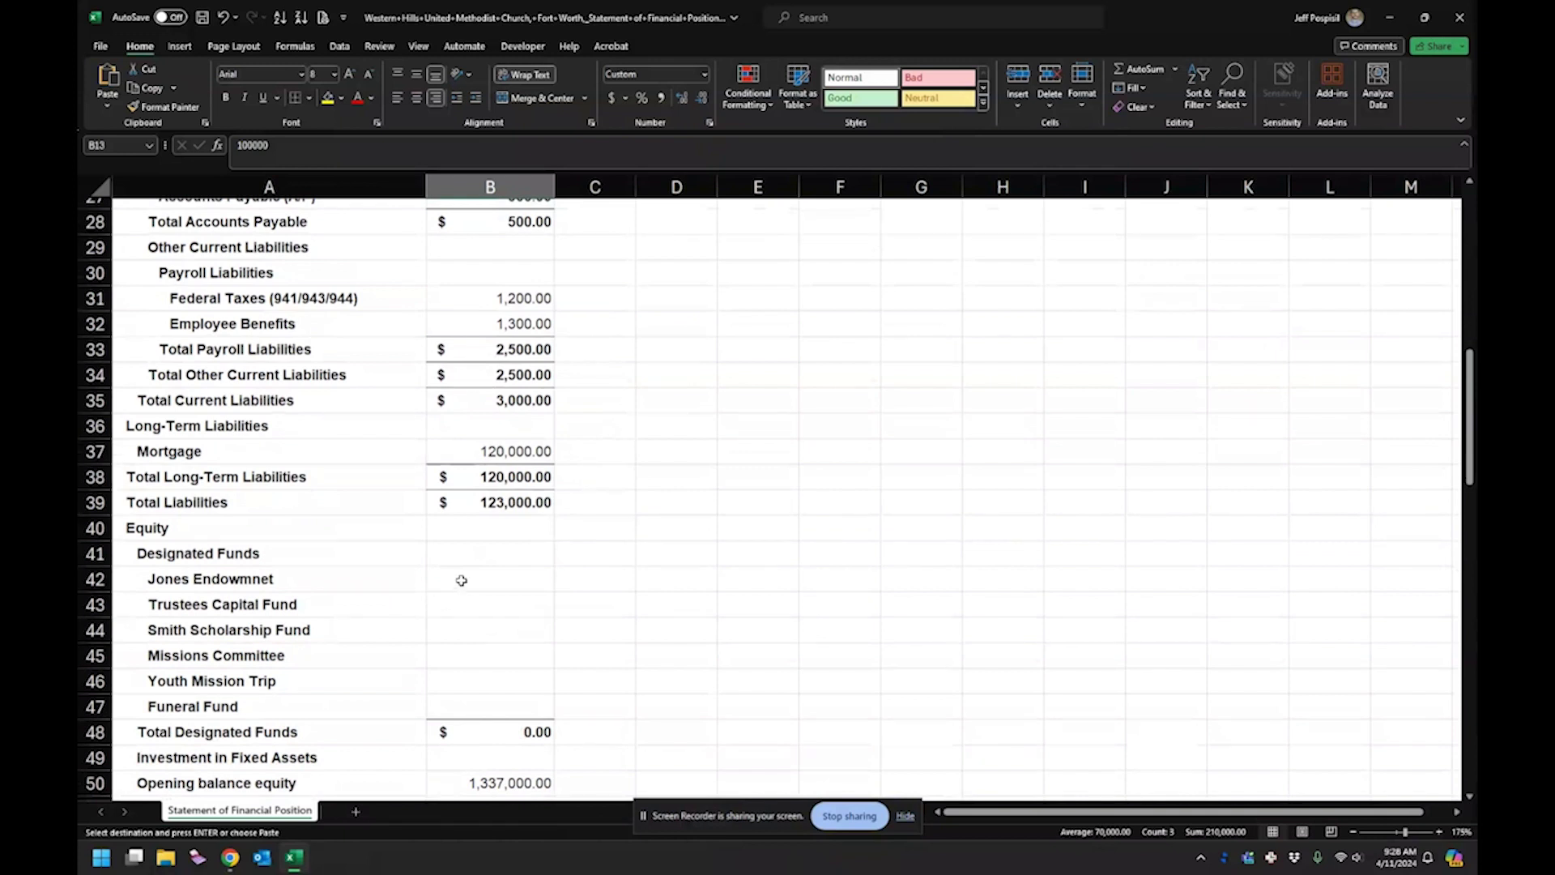
pyautogui.moveTo(461, 580); pyautogui.dragTo(497, 644)
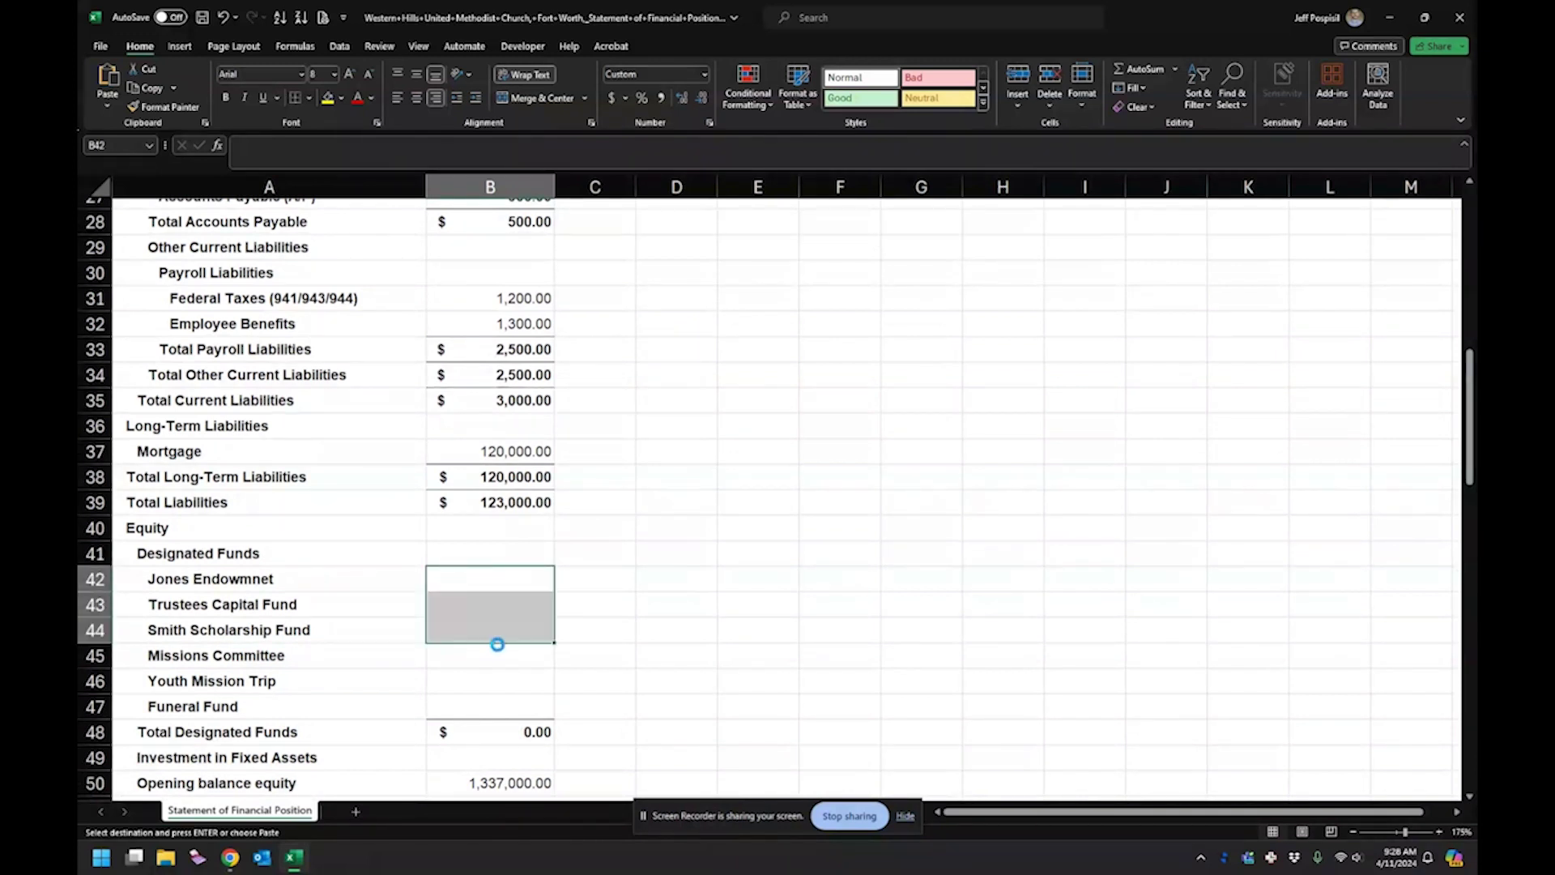
pyautogui.hotkey('ctrl', 'v')
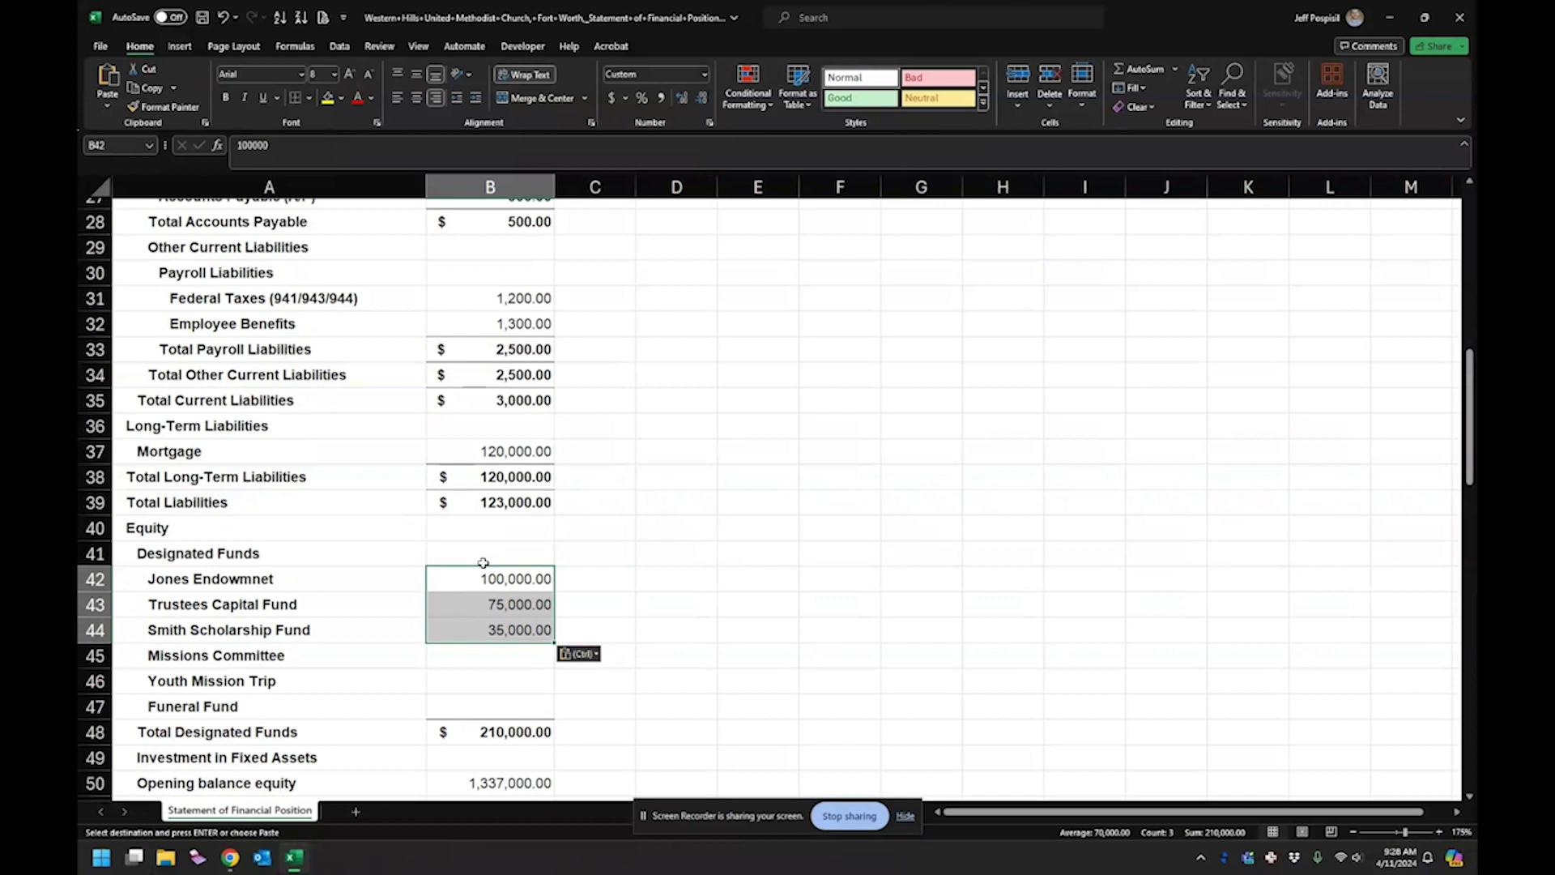
pyautogui.click(336, 99)
pyautogui.click(571, 525)
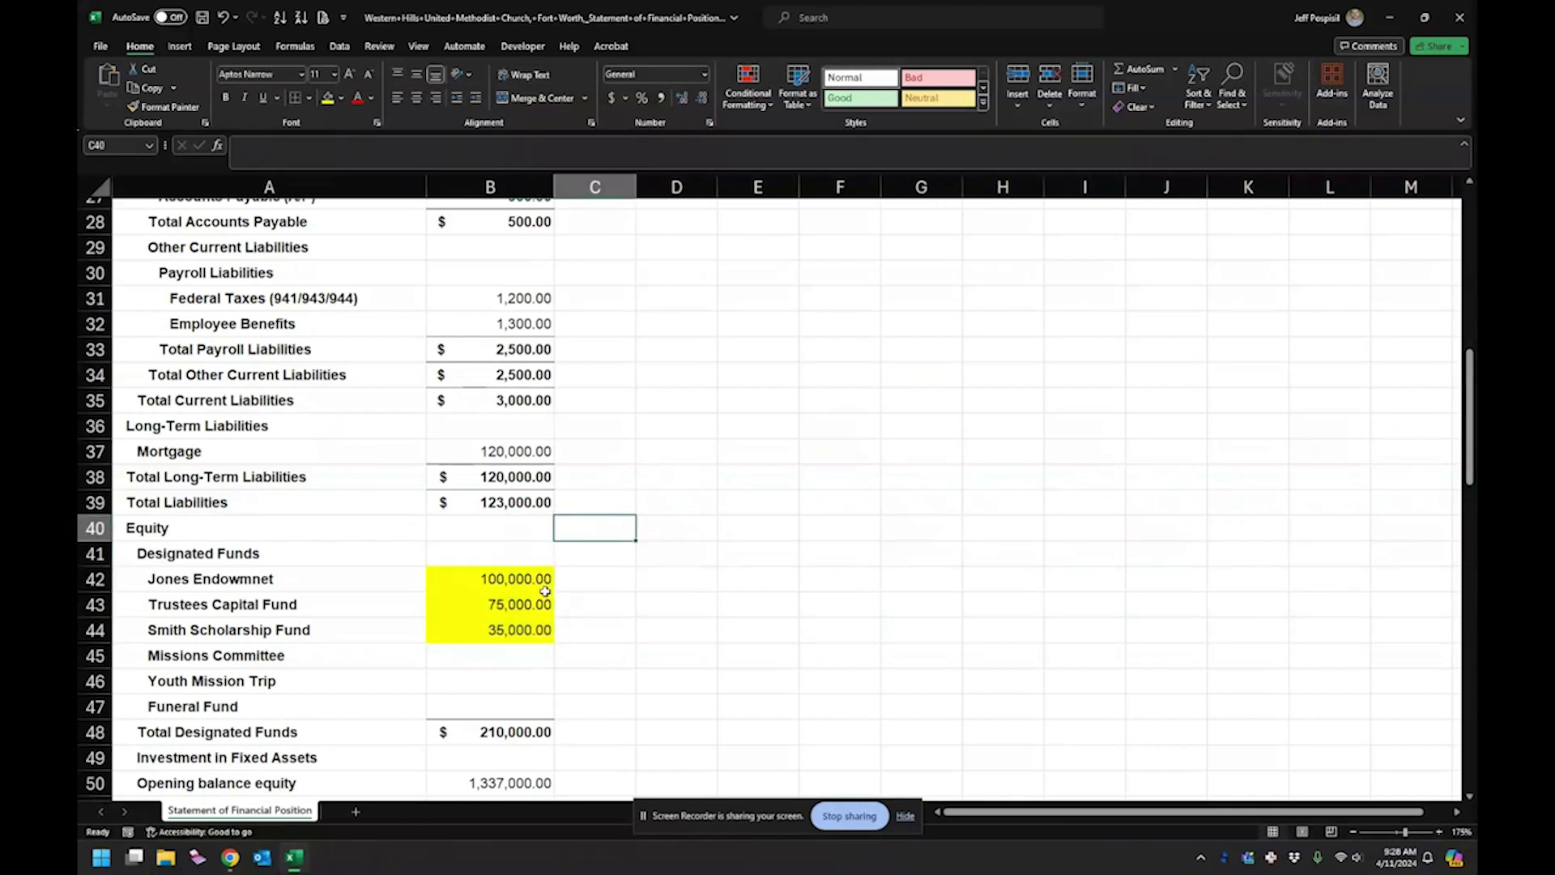
pyautogui.scroll(8, 510, 559)
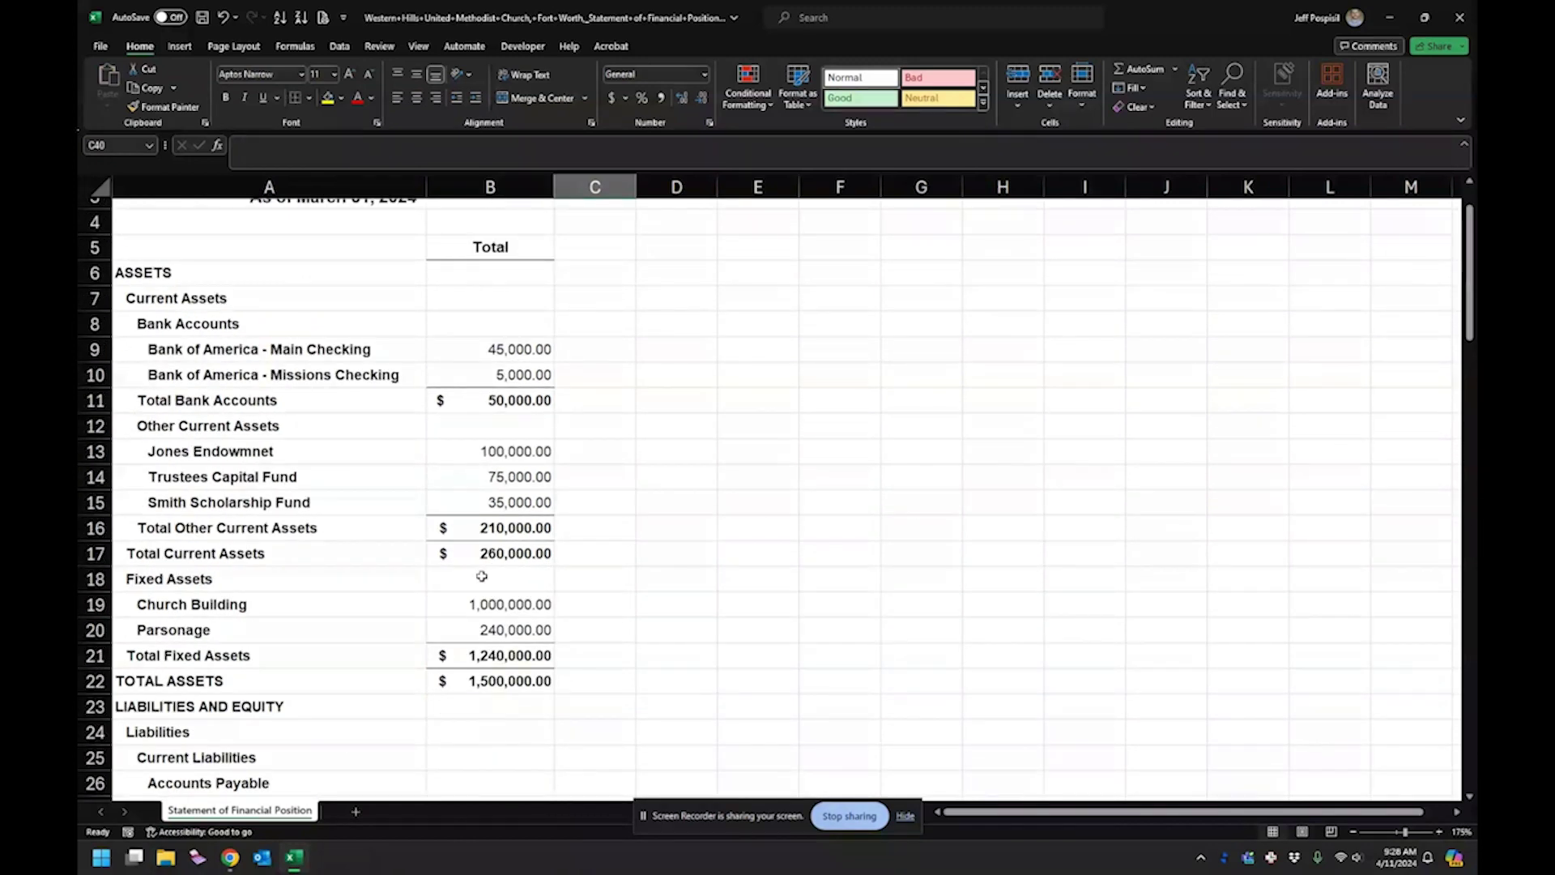
# Step: Copy the 5,000 Missions Checking balance into Missions Committee and shade it yellow
pyautogui.click(495, 377)
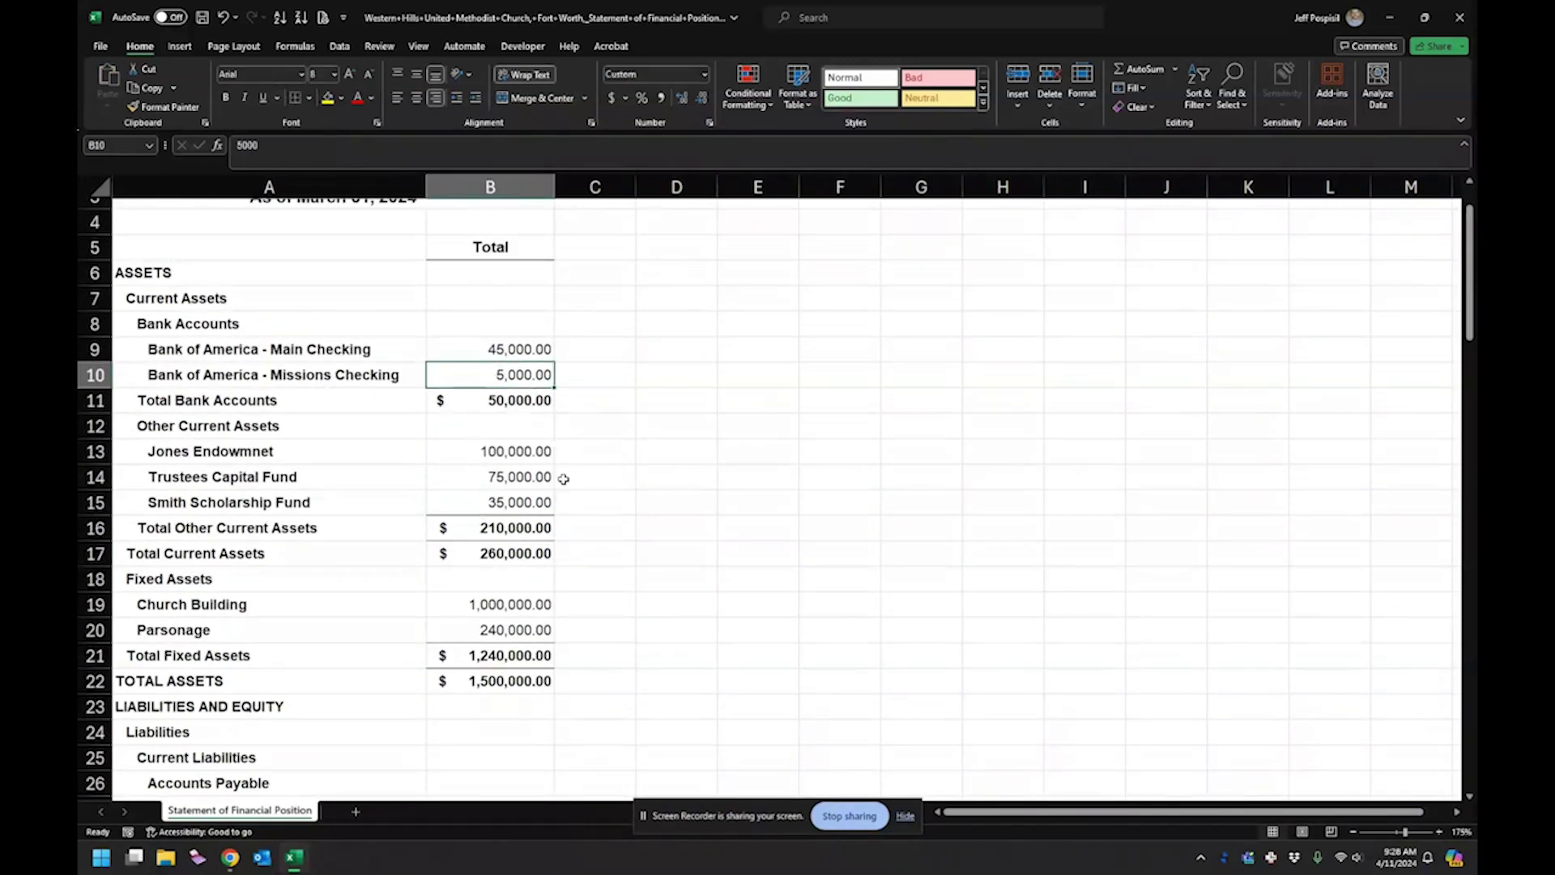
pyautogui.hotkey('ctrl', 'c')
pyautogui.scroll(-9, 535, 526)
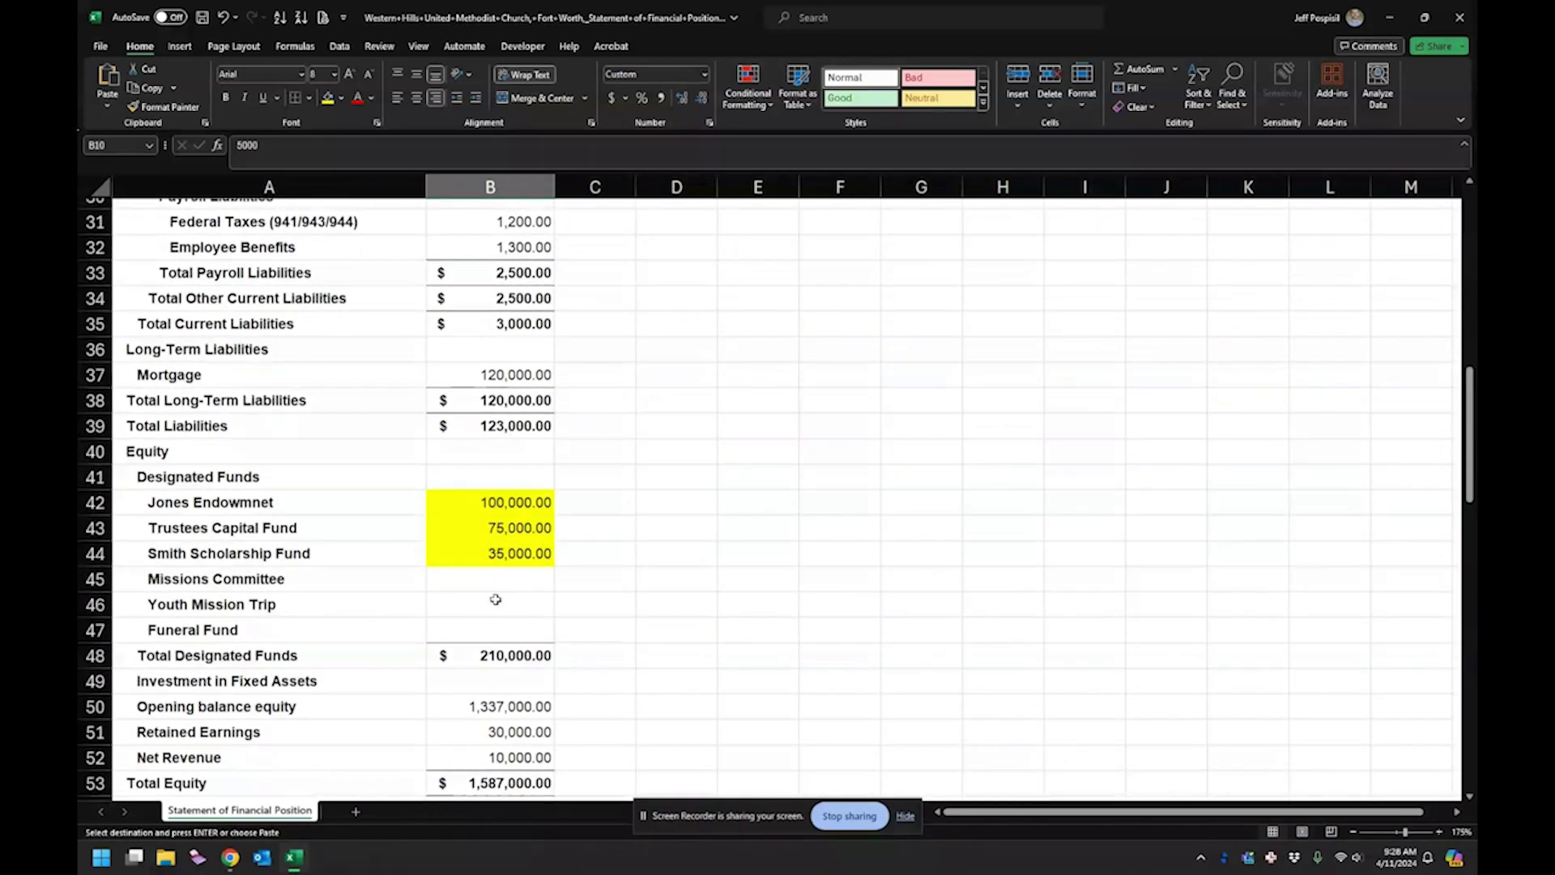
pyautogui.click(483, 582)
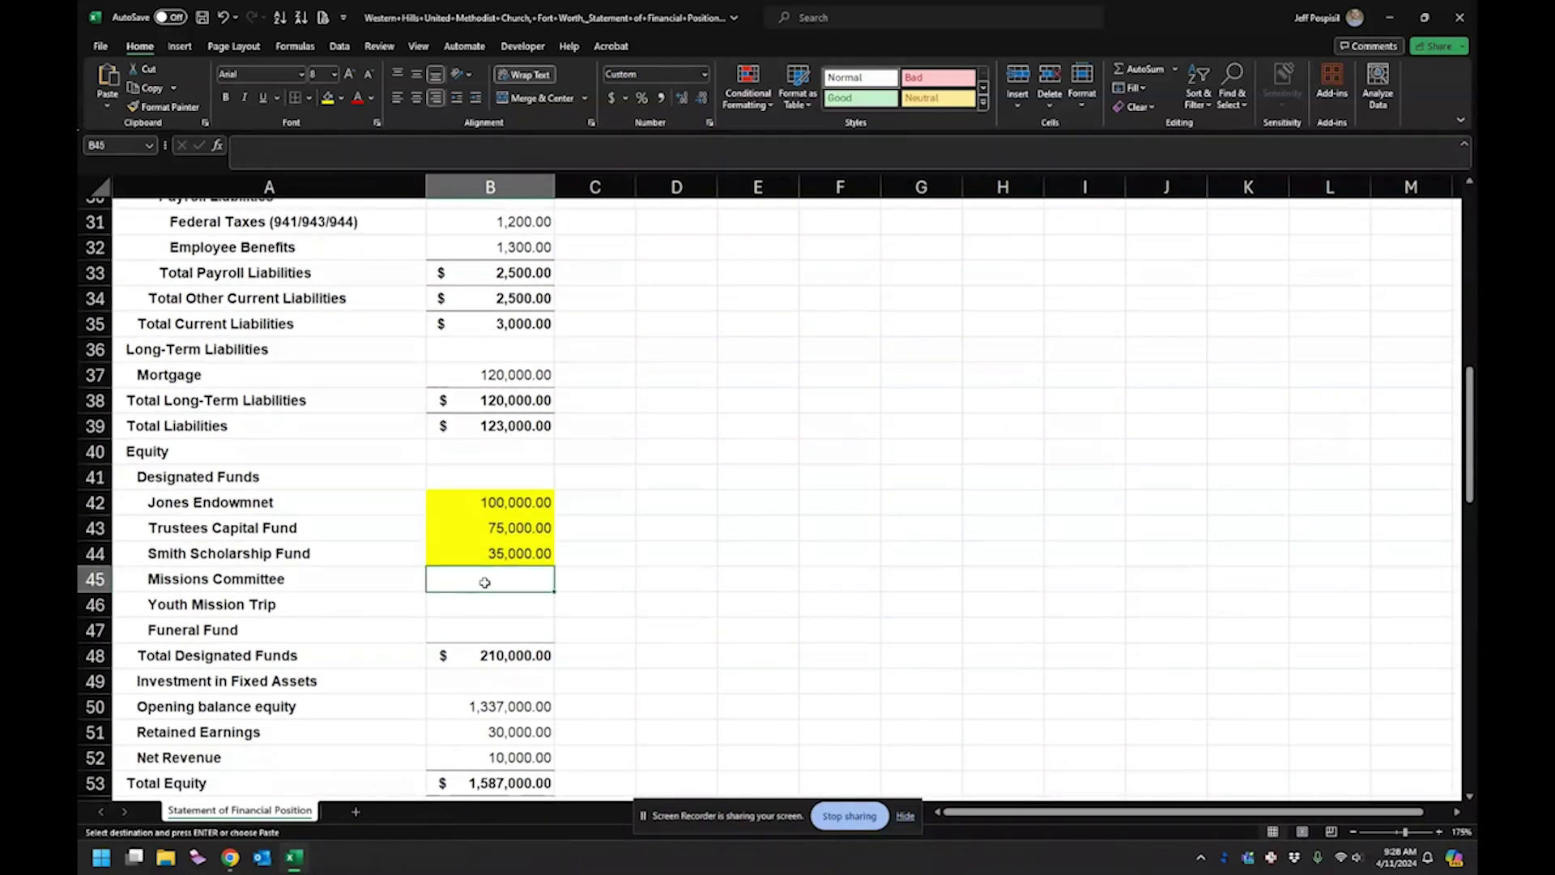
pyautogui.hotkey('ctrl', 'v')
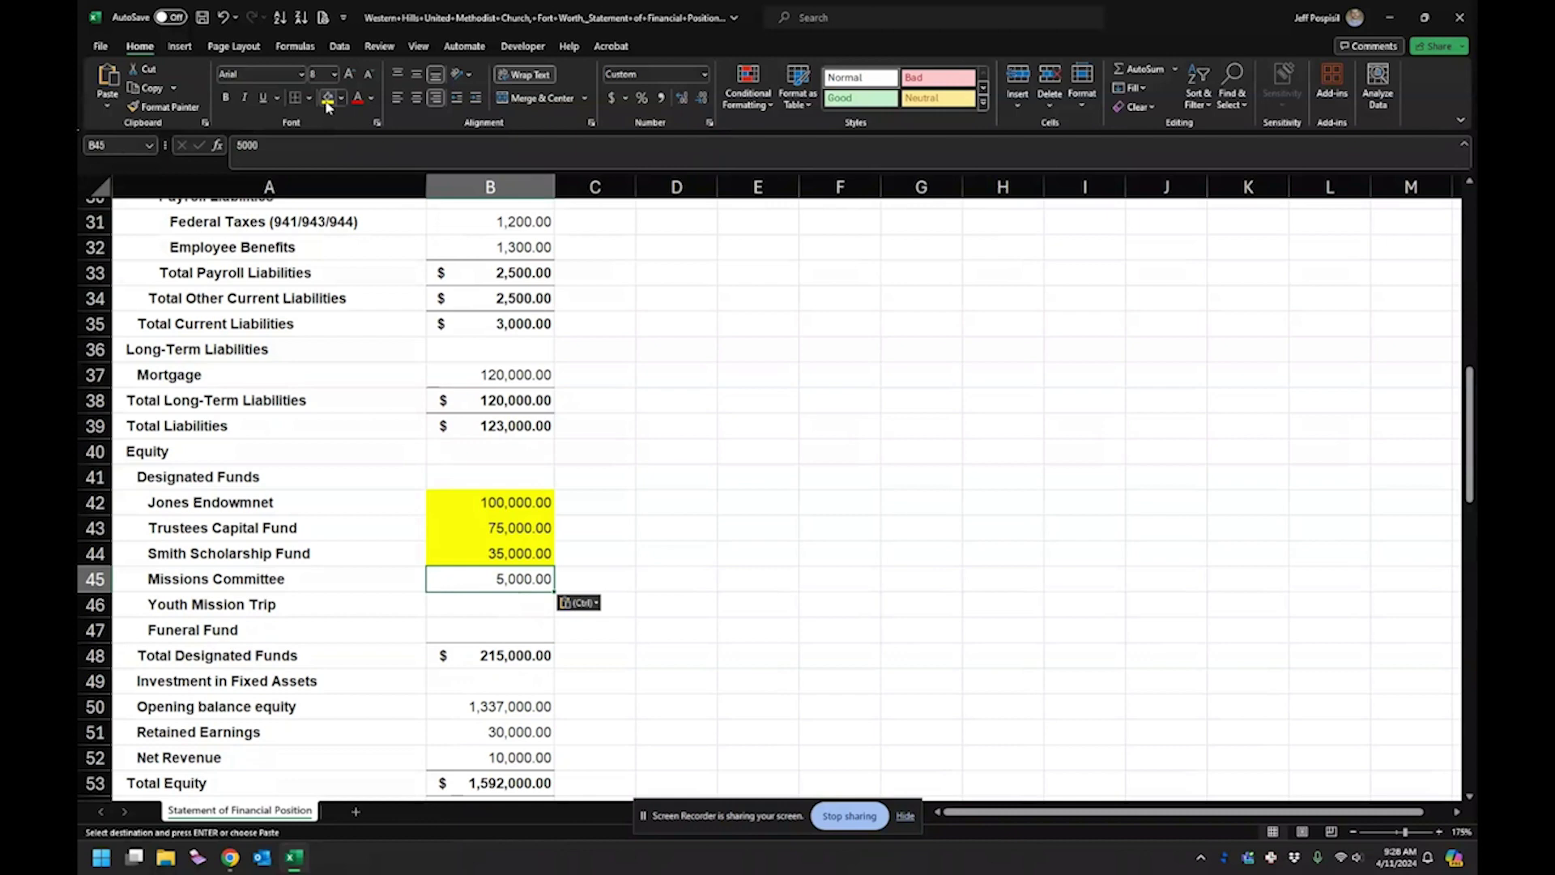
pyautogui.click(327, 100)
# Step: Enter 2,500 for Youth Mission Trip and 500 for Funeral Fund, shading both yellow
pyautogui.click(542, 608)
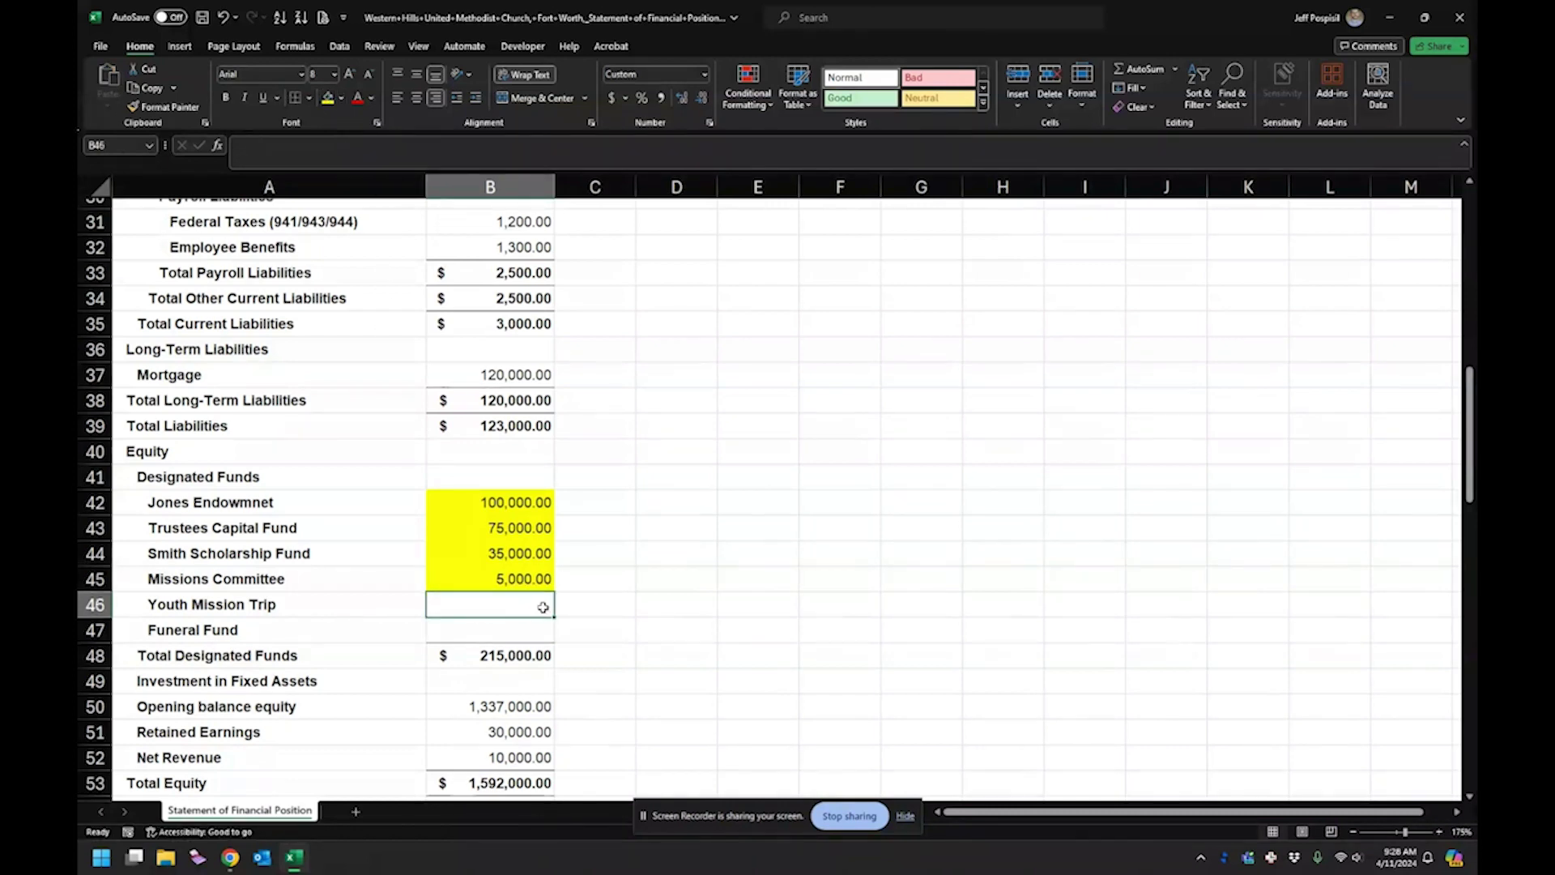
pyautogui.scroll(10, 530, 496)
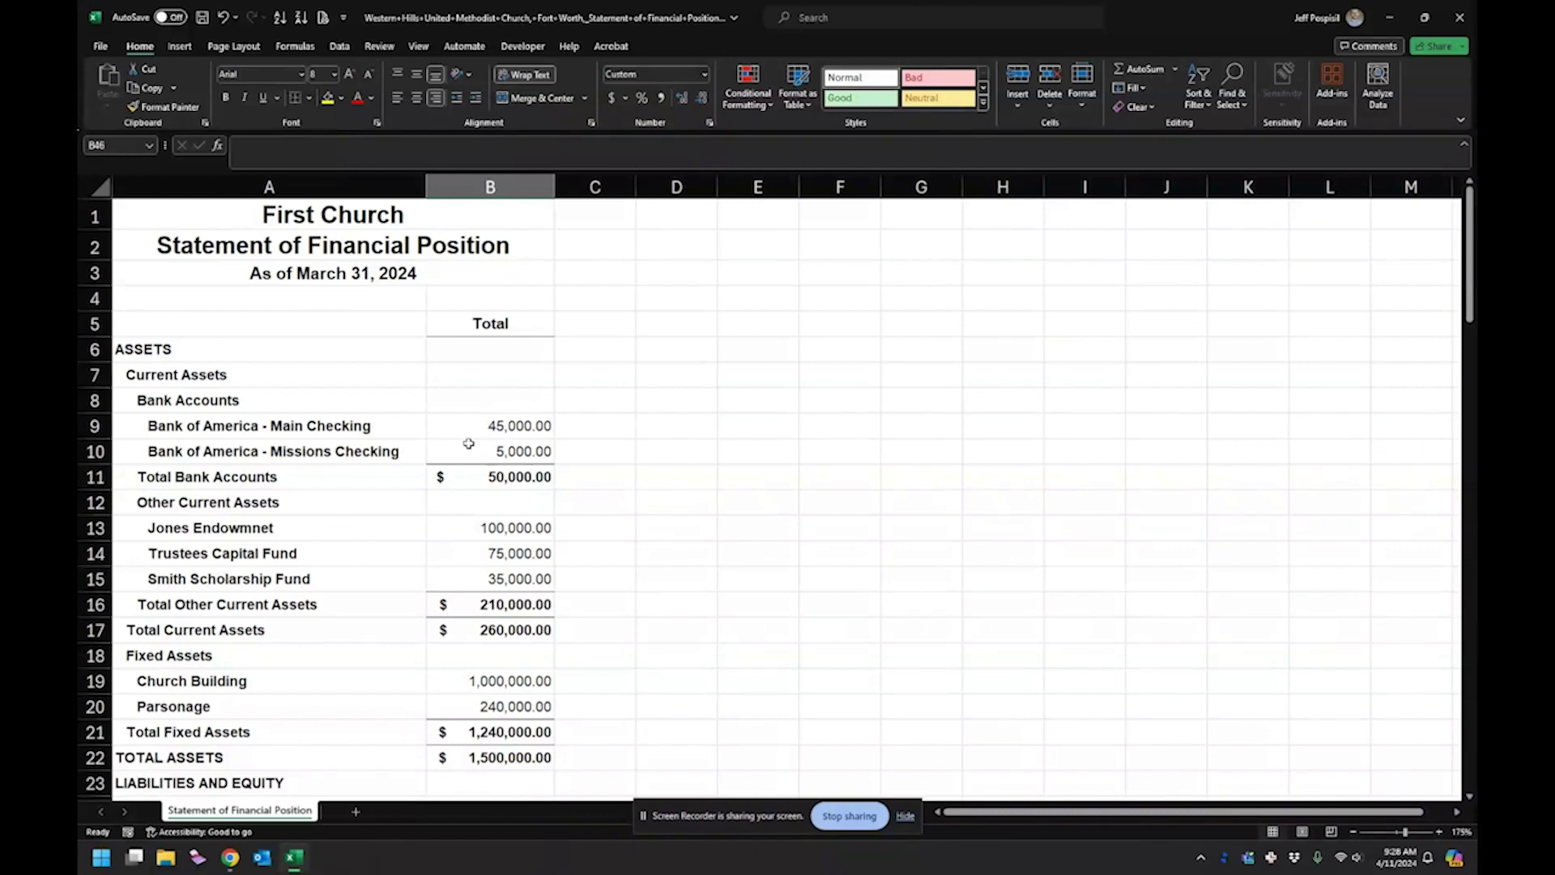
pyautogui.scroll(-5, 470, 446)
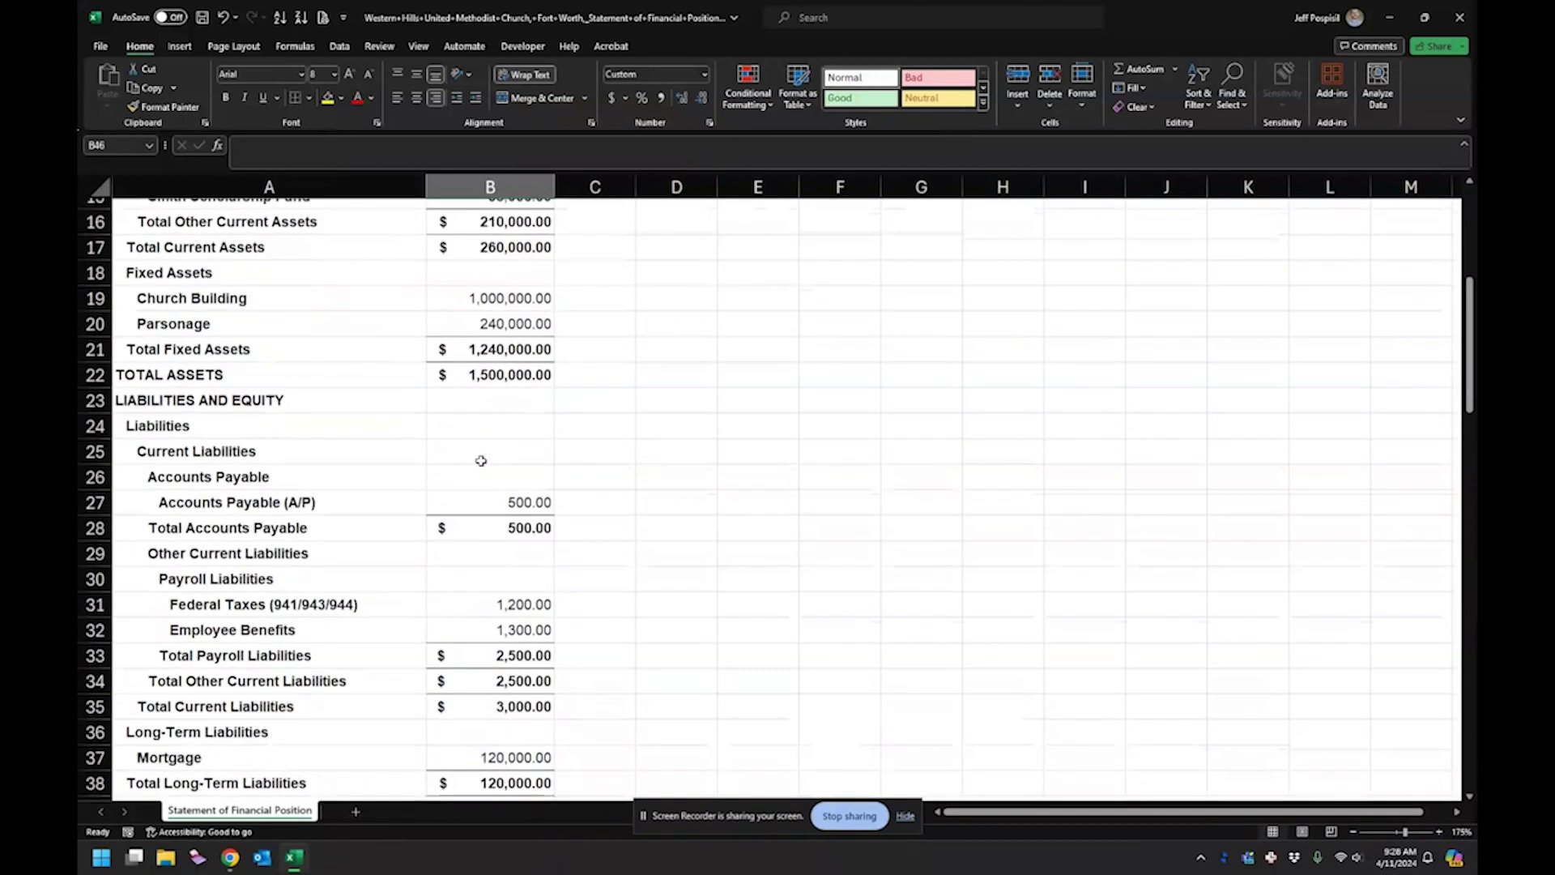
pyautogui.scroll(-6, 481, 461)
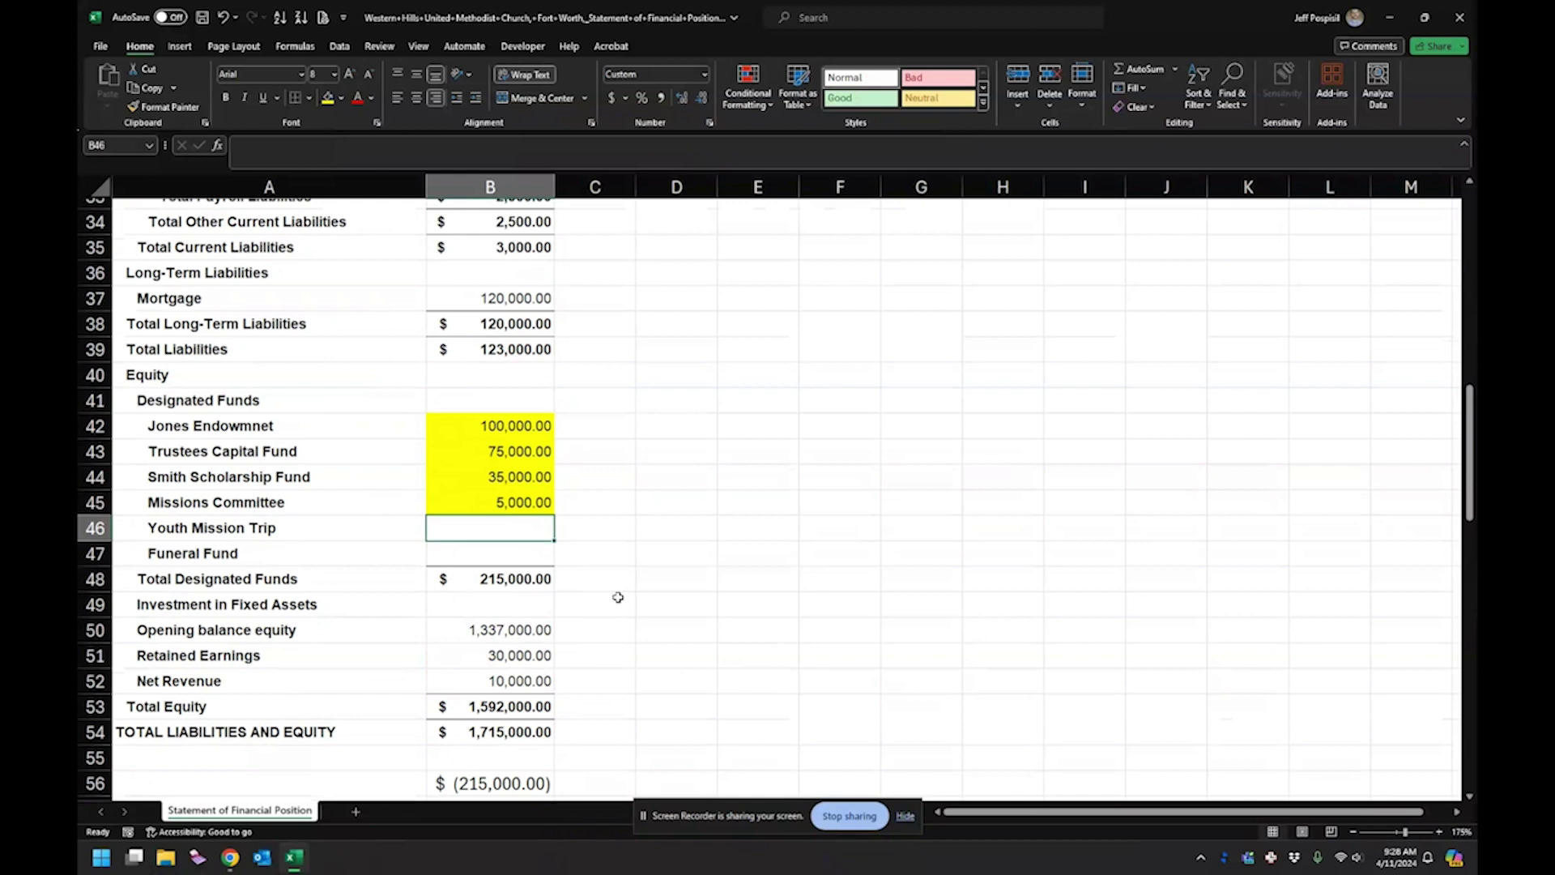
pyautogui.write('2500')
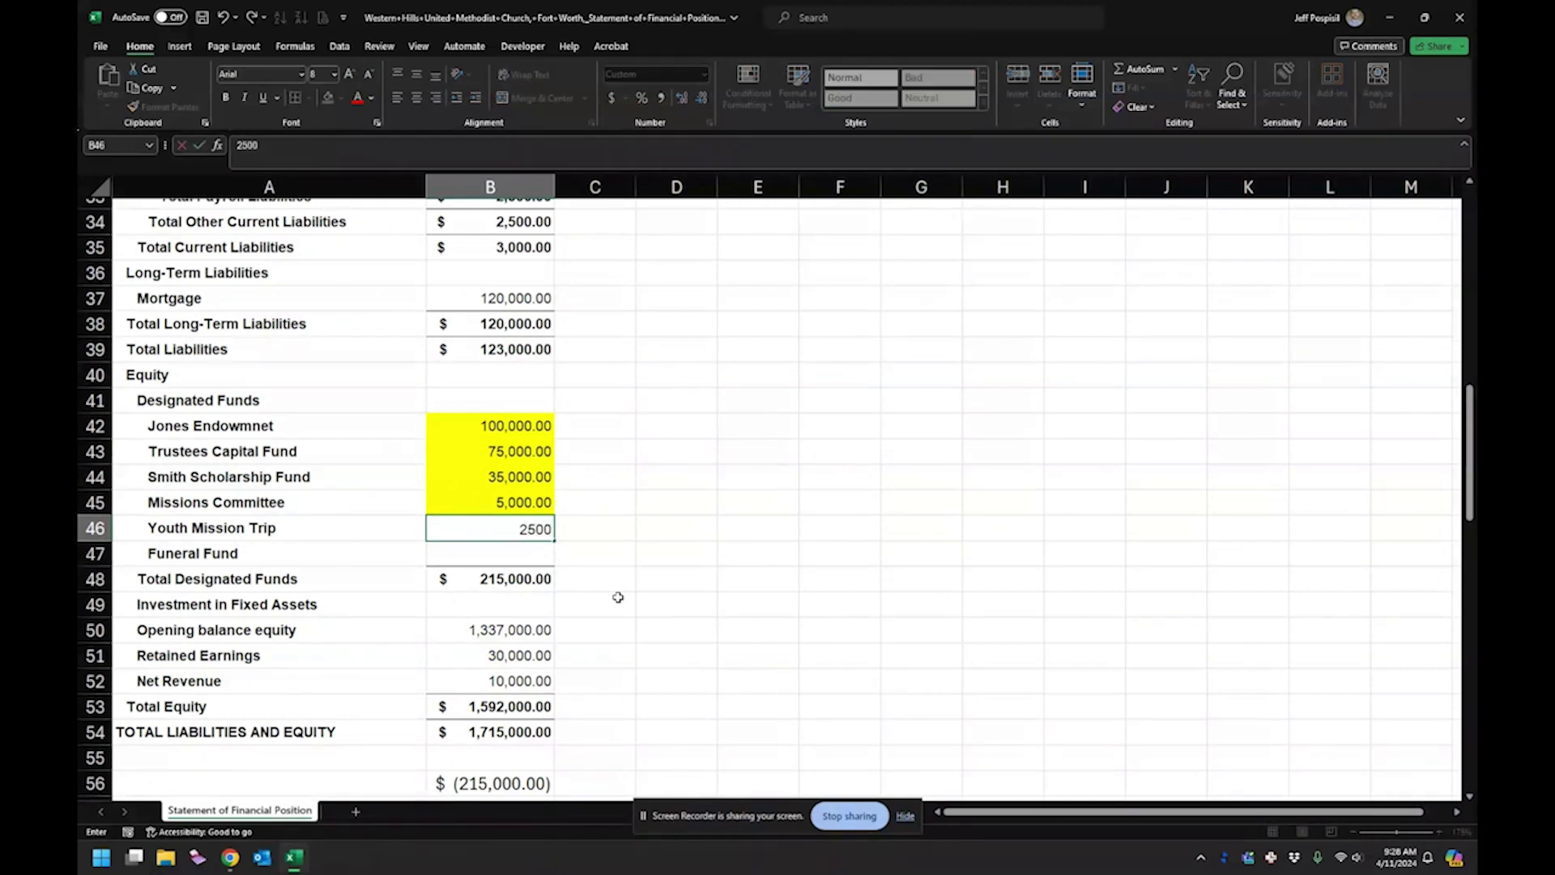
pyautogui.press('Return')
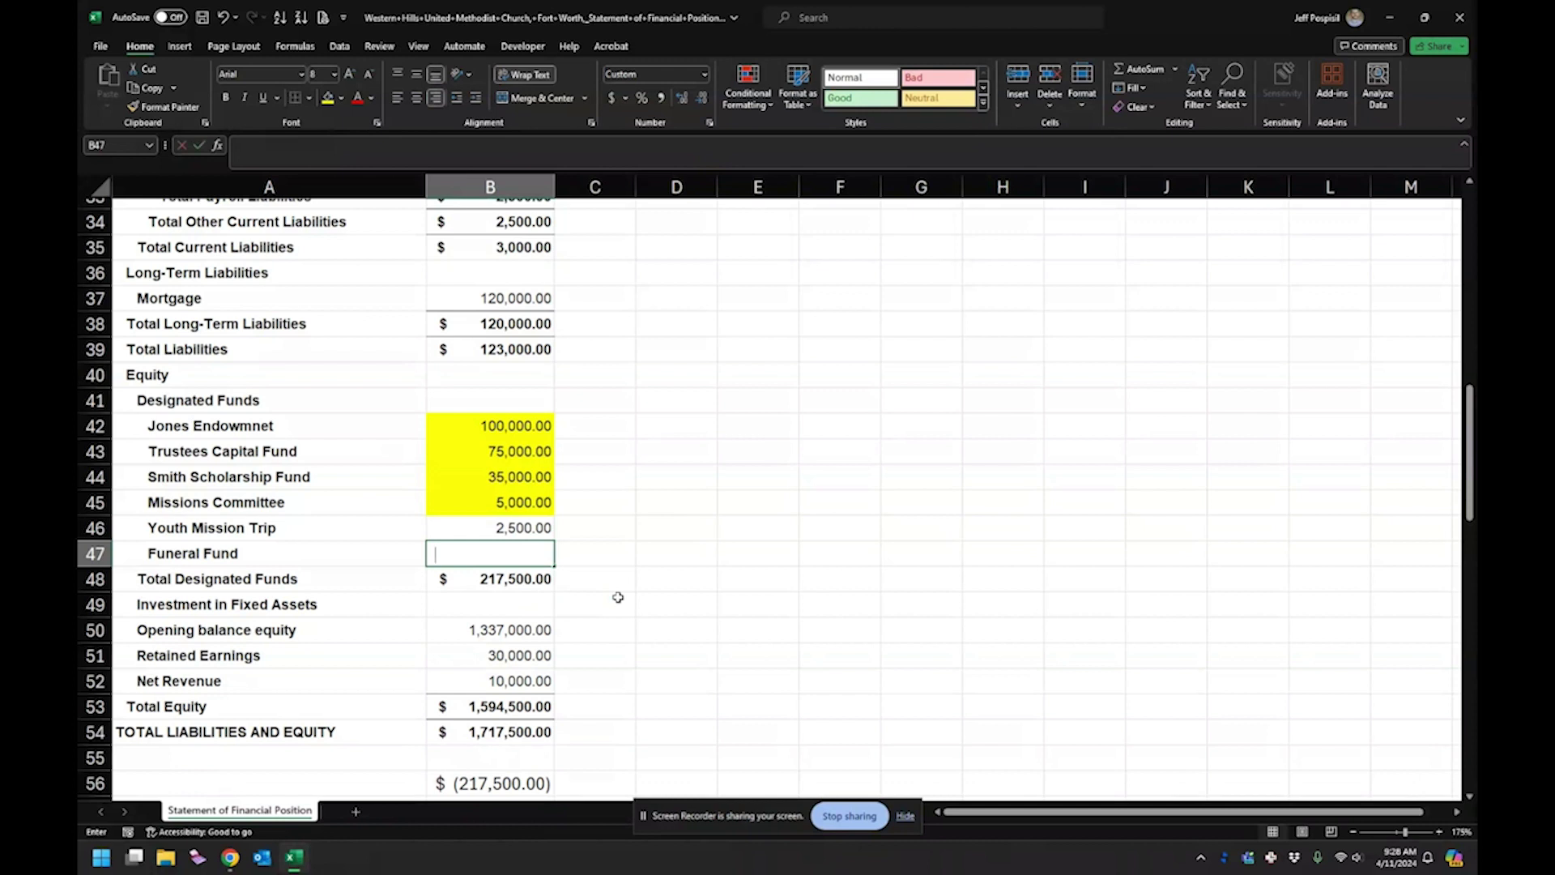
pyautogui.write('500')
pyautogui.press('Return')
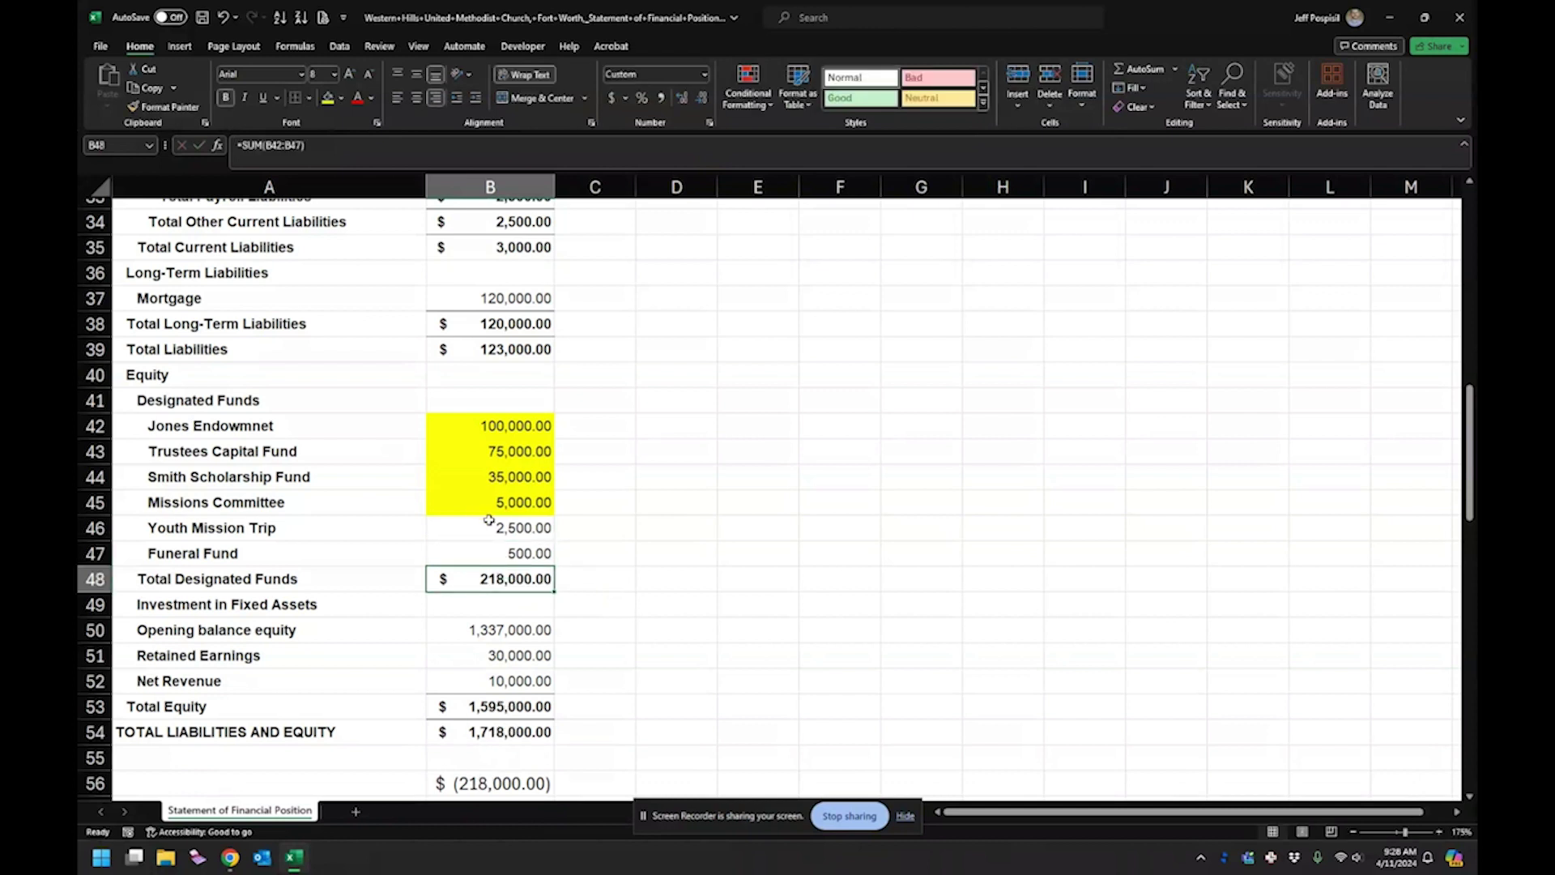
pyautogui.moveTo(488, 520); pyautogui.dragTo(489, 553)
pyautogui.click(327, 97)
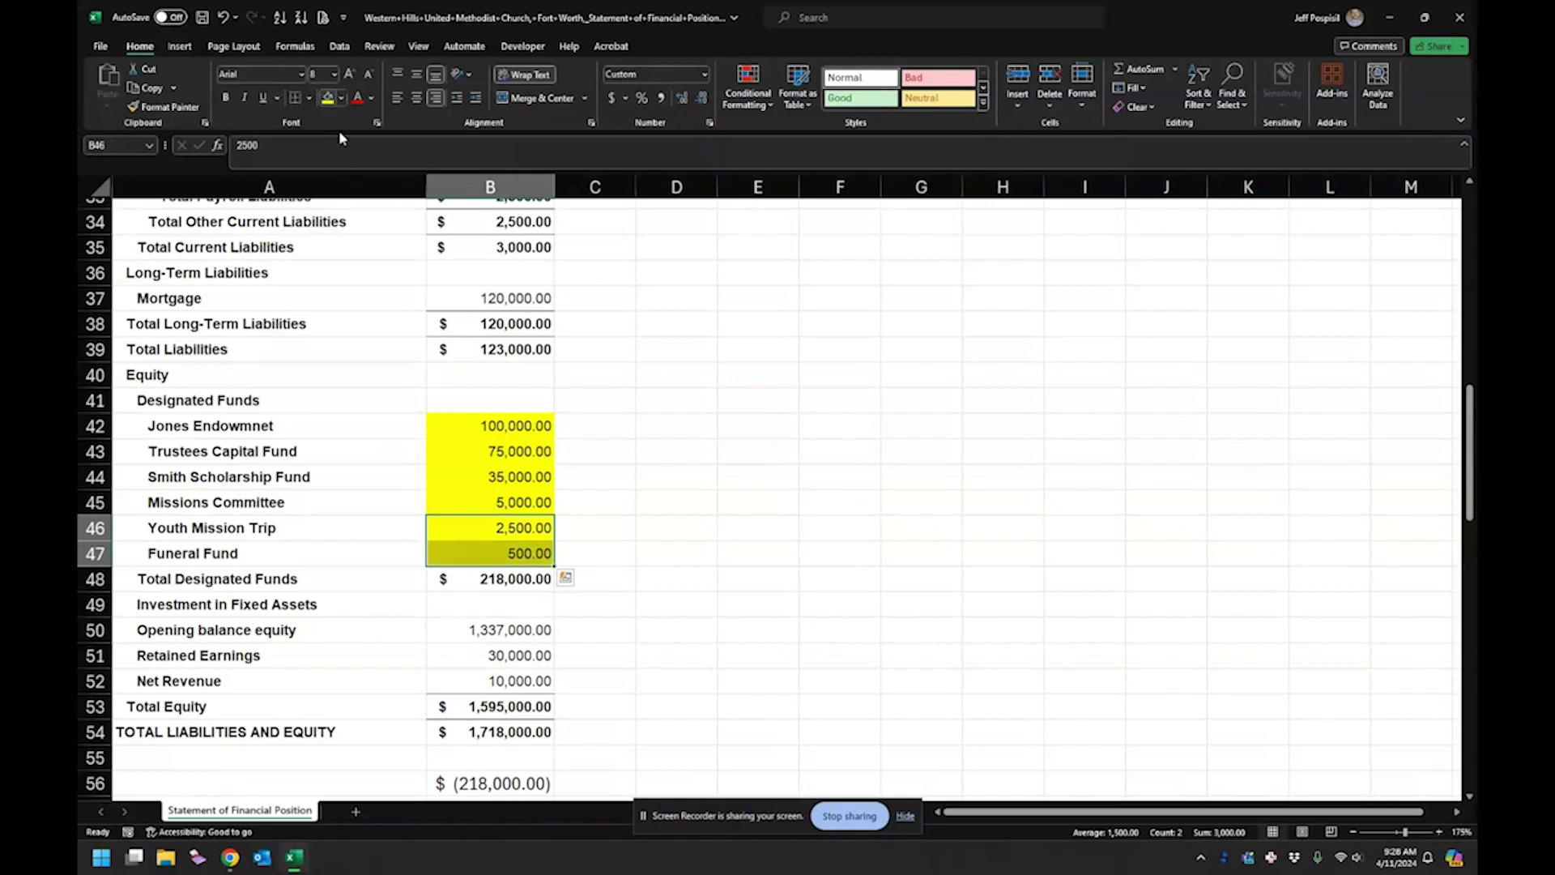
pyautogui.click(670, 483)
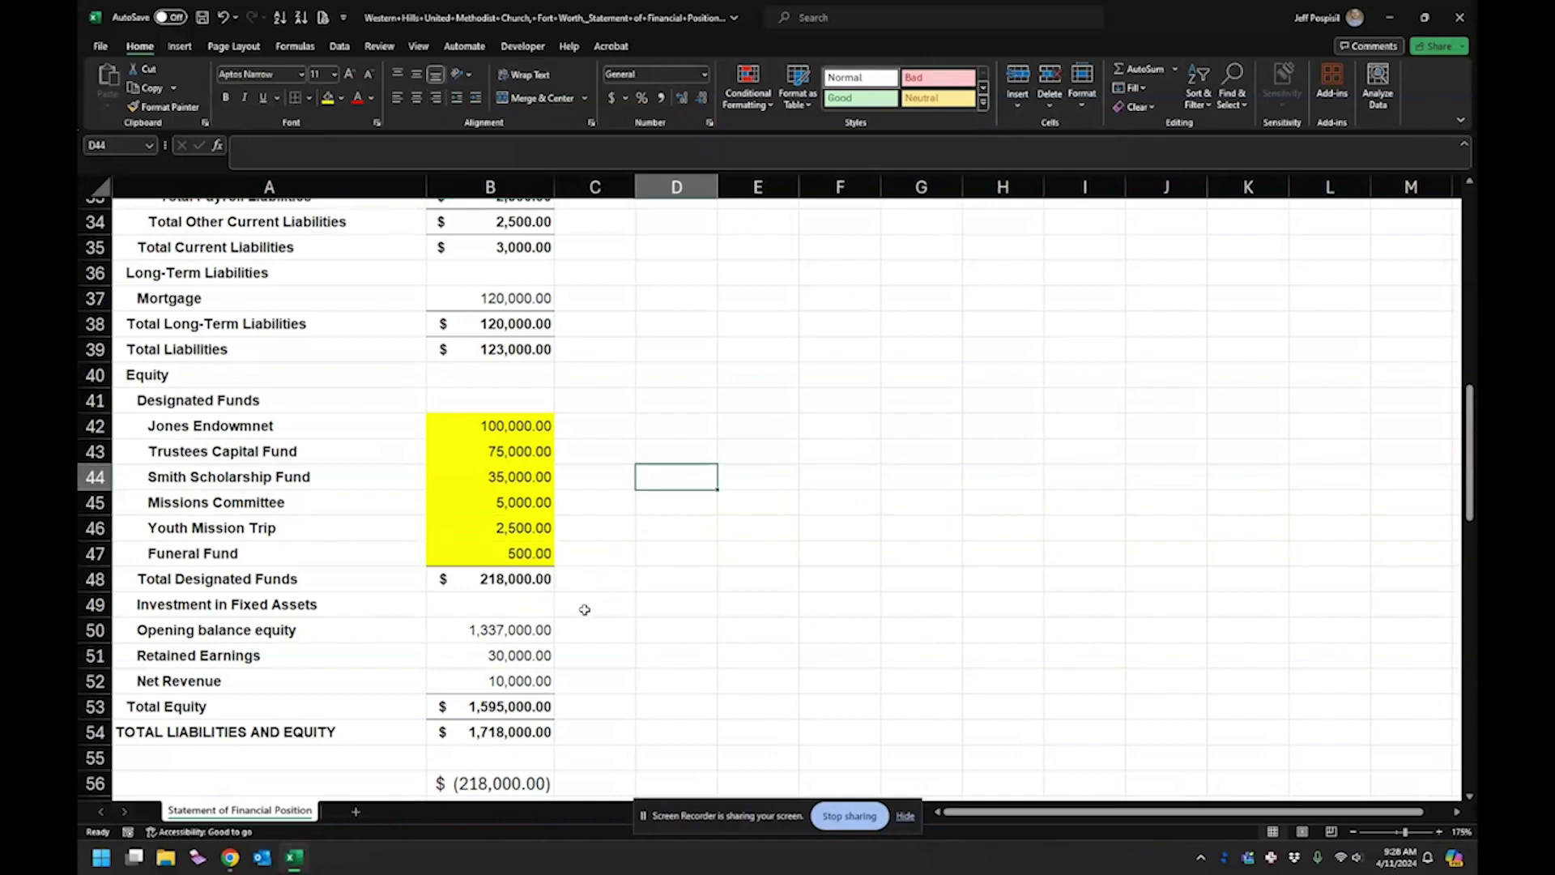
pyautogui.scroll(-1, 556, 642)
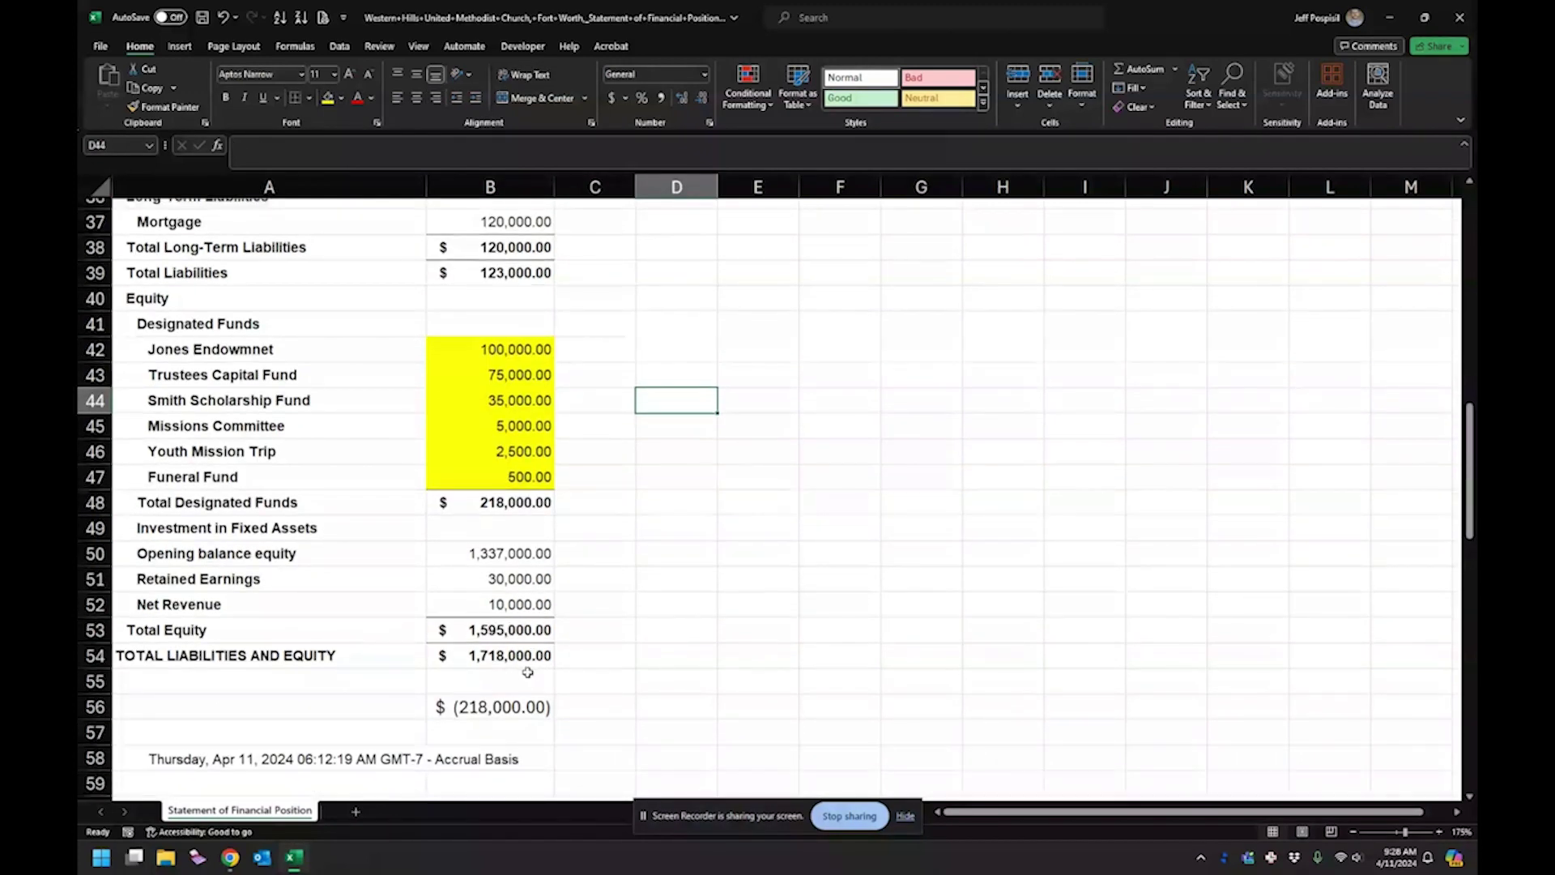
pyautogui.click(469, 710)
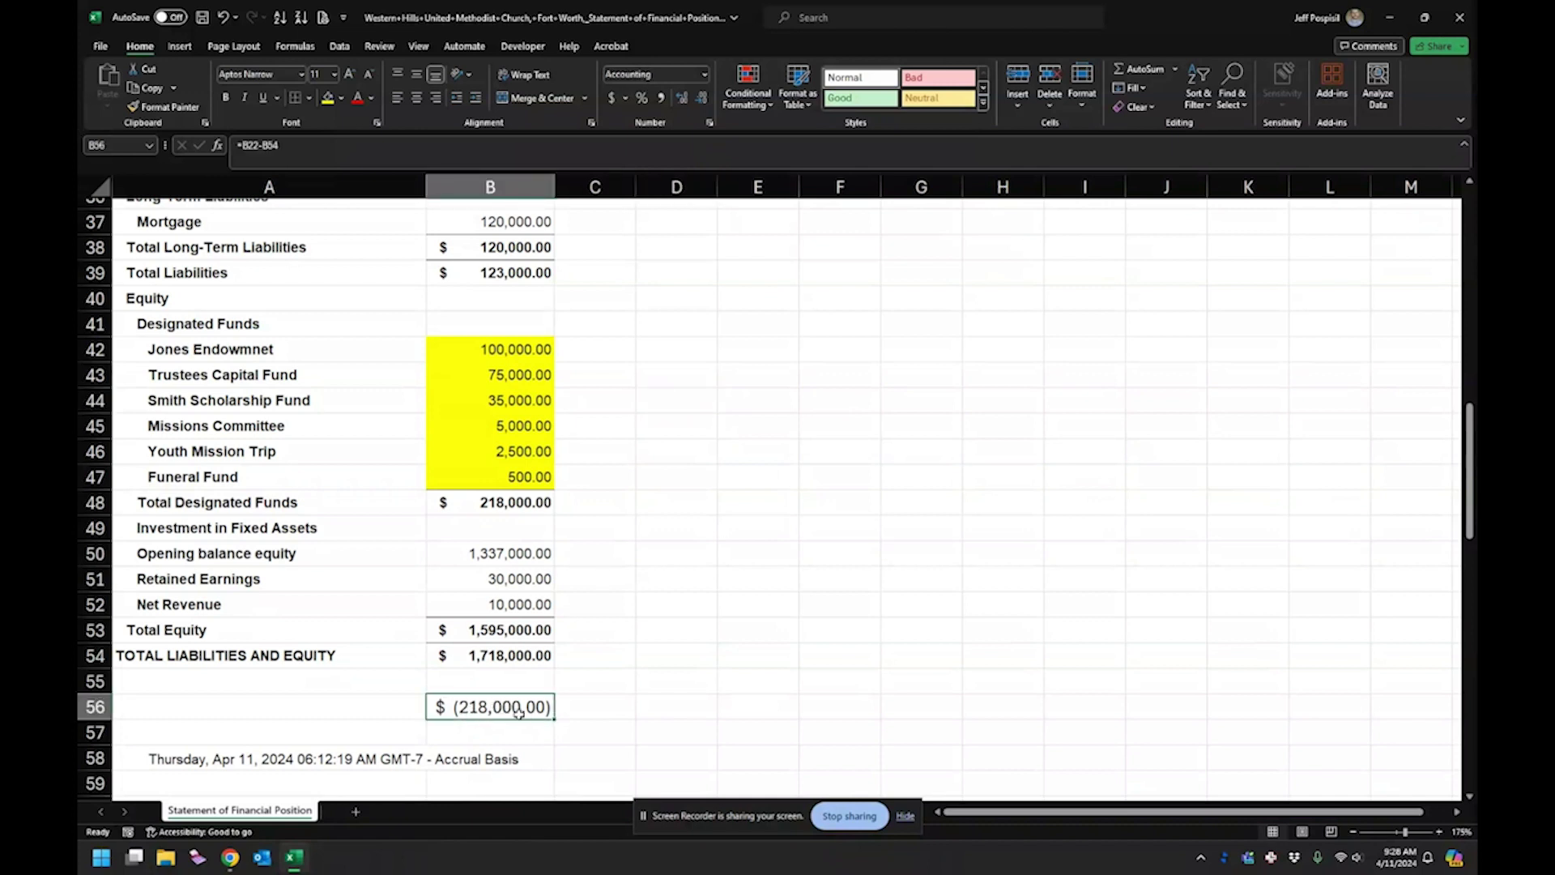
pyautogui.click(519, 553)
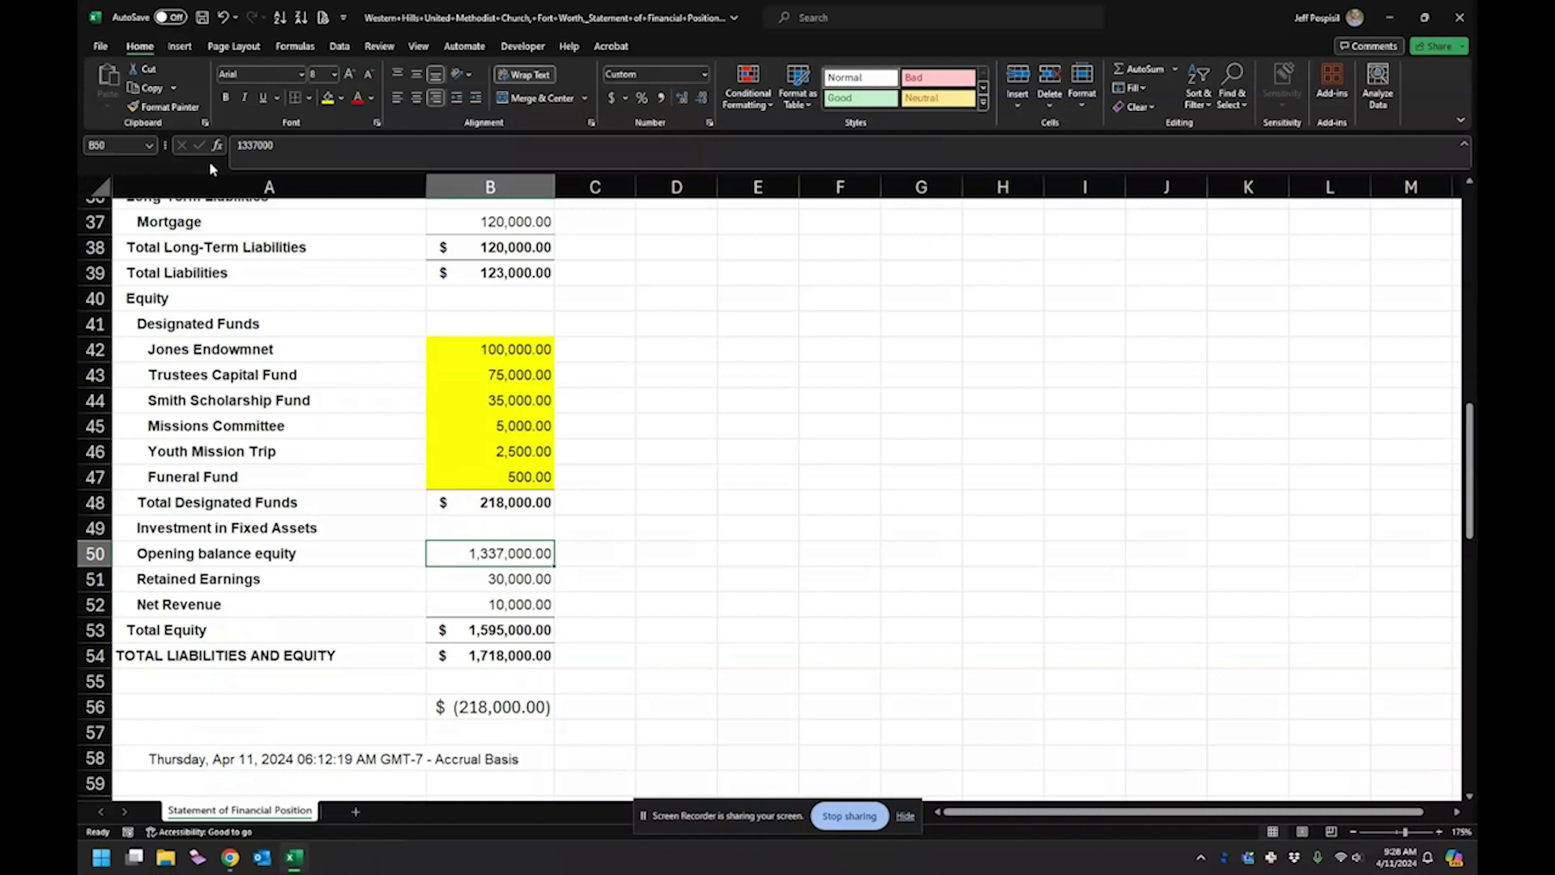
pyautogui.click(233, 147)
pyautogui.write('=1337000')
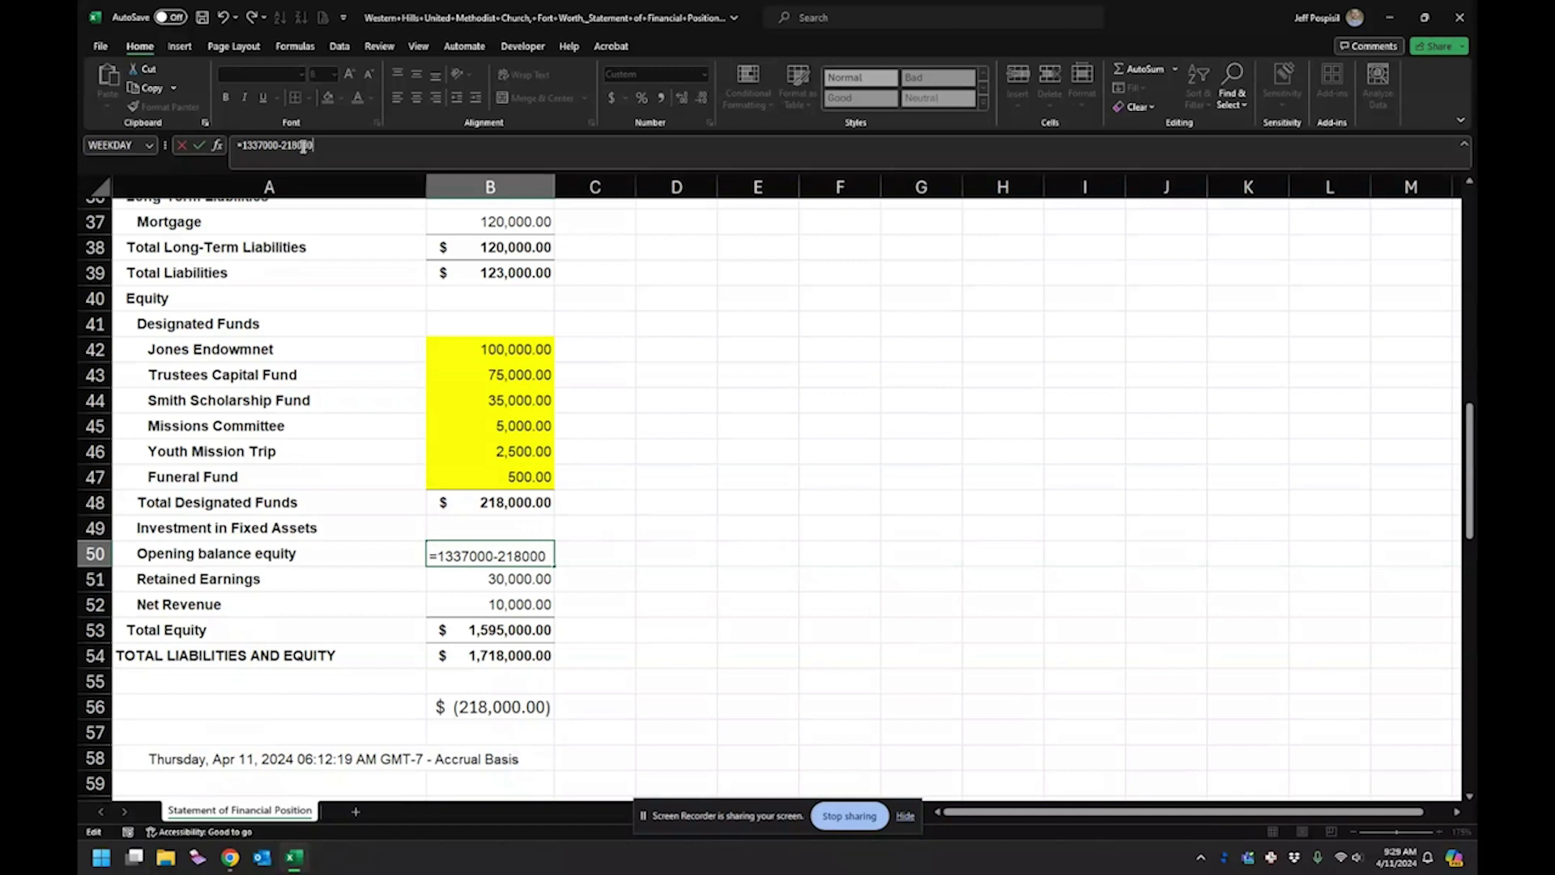
pyautogui.write('-218000')
pyautogui.hotkey('ctrl', 'Return')
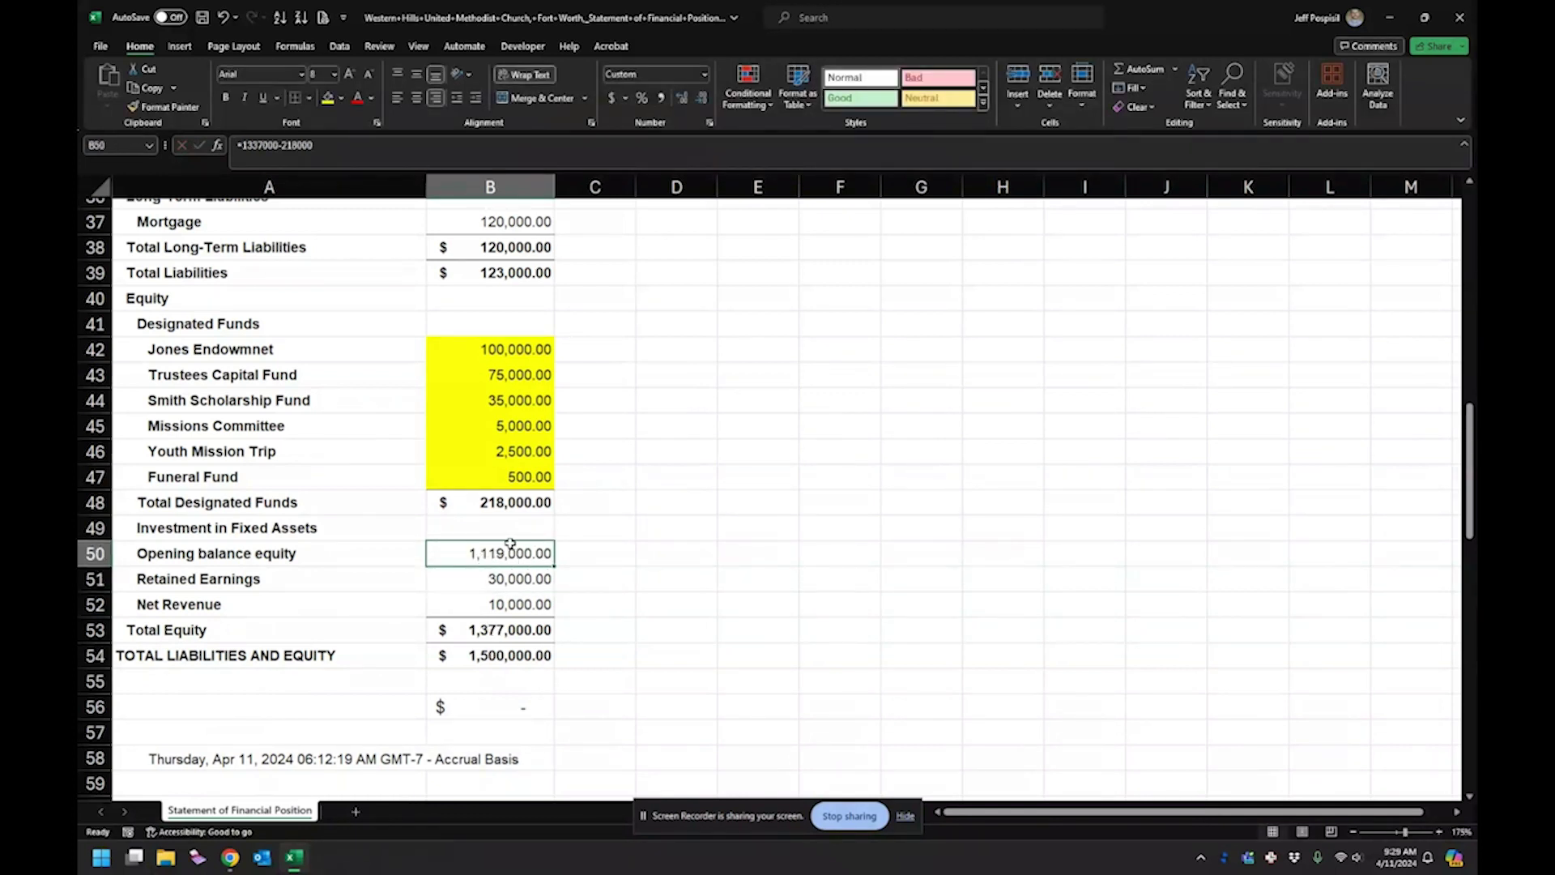
# Step: Relabel A51 from Retained Earnings to General Fund Beginning Balance
pyautogui.click(276, 586)
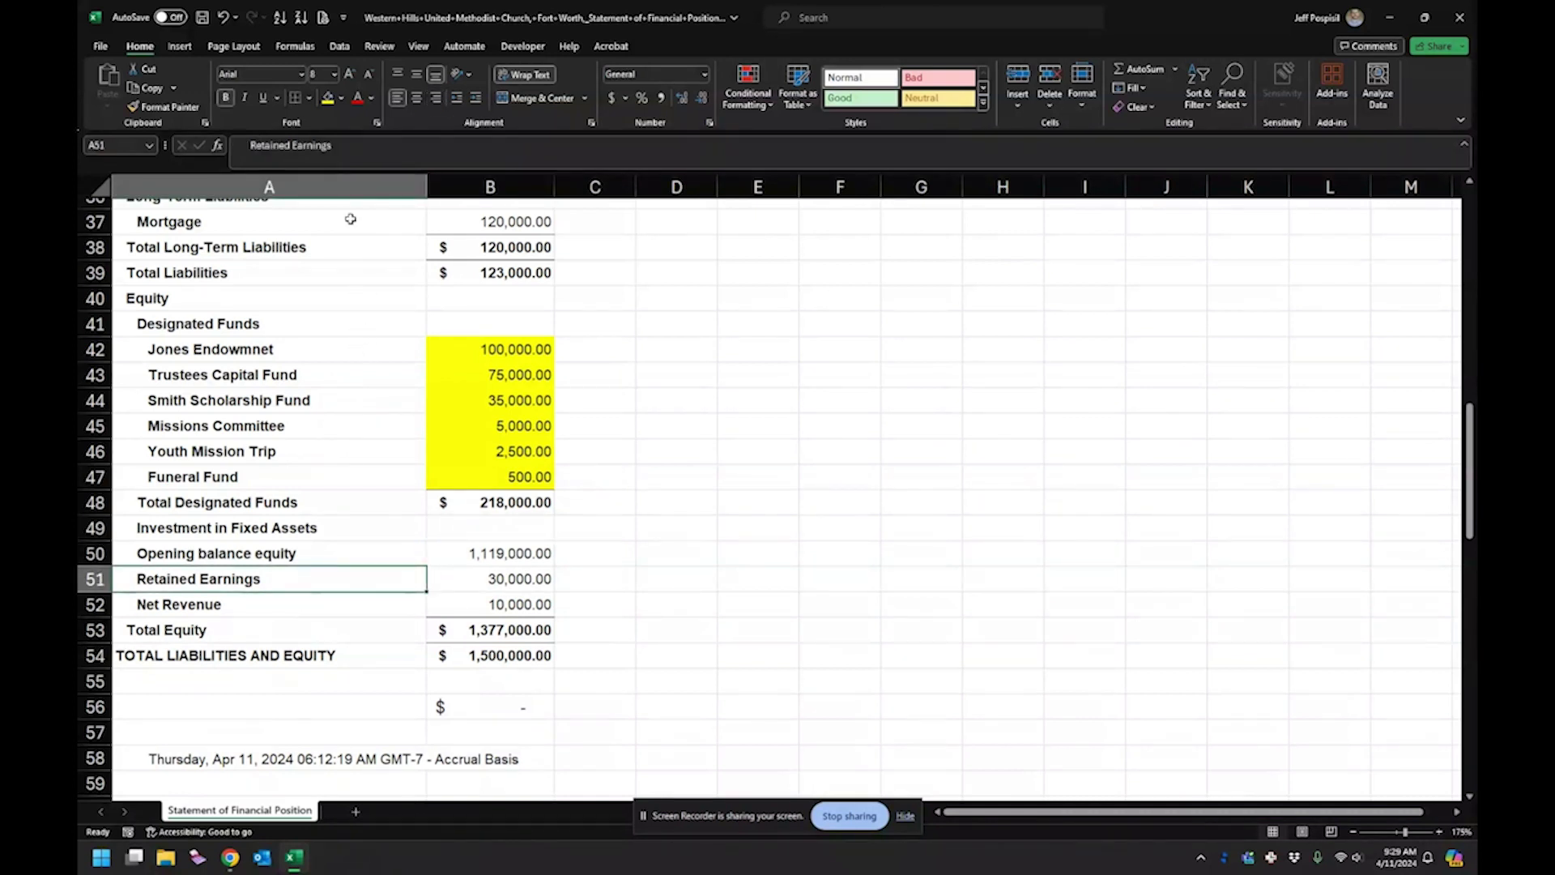
pyautogui.moveTo(340, 150); pyautogui.dragTo(253, 145)
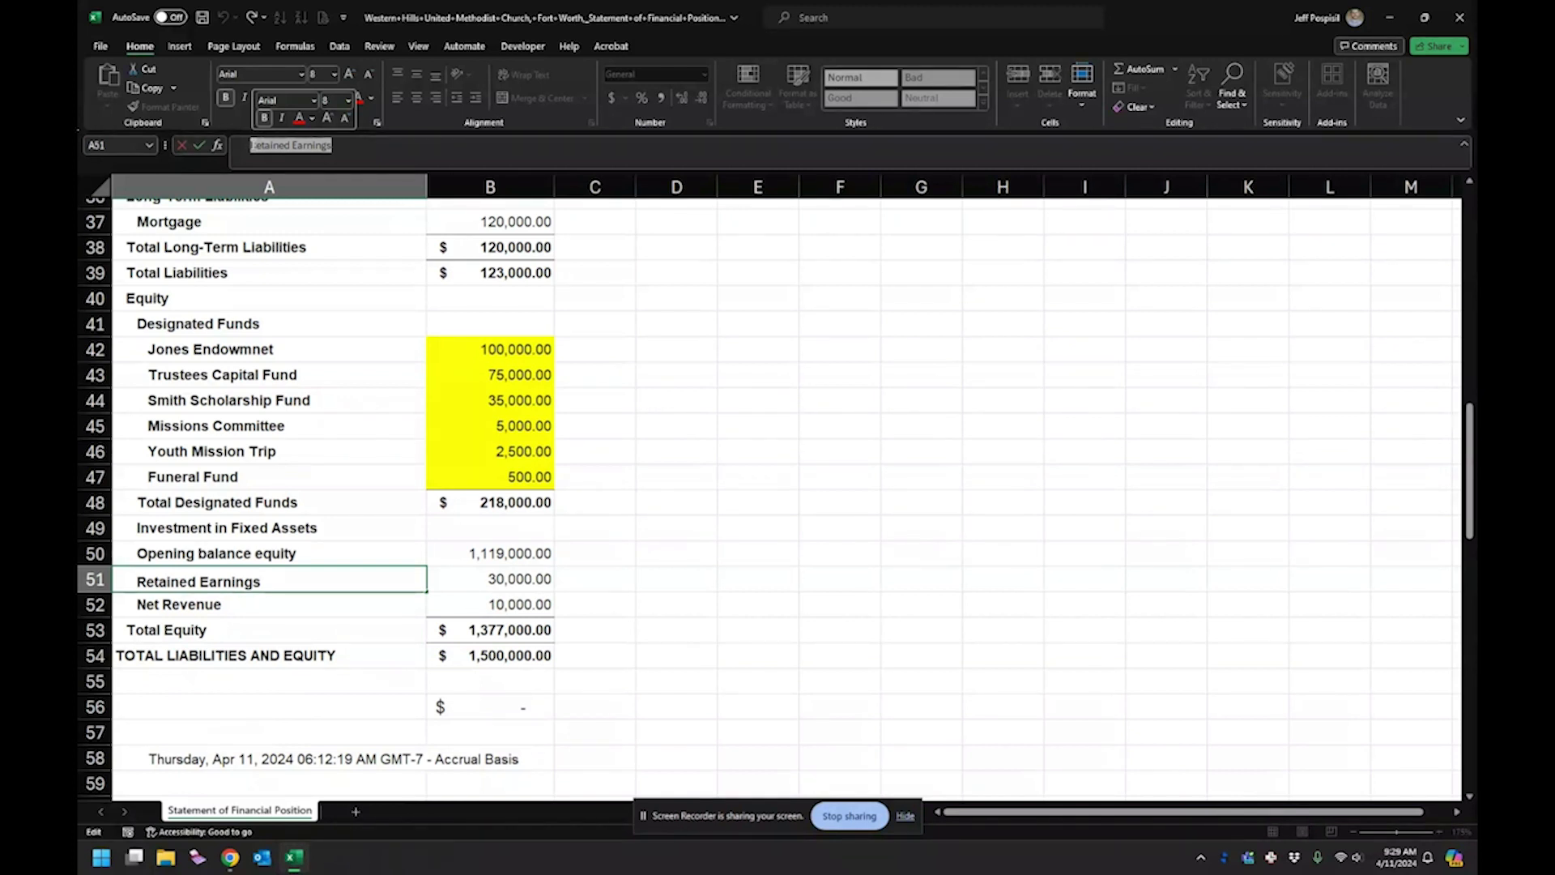
pyautogui.write('G')
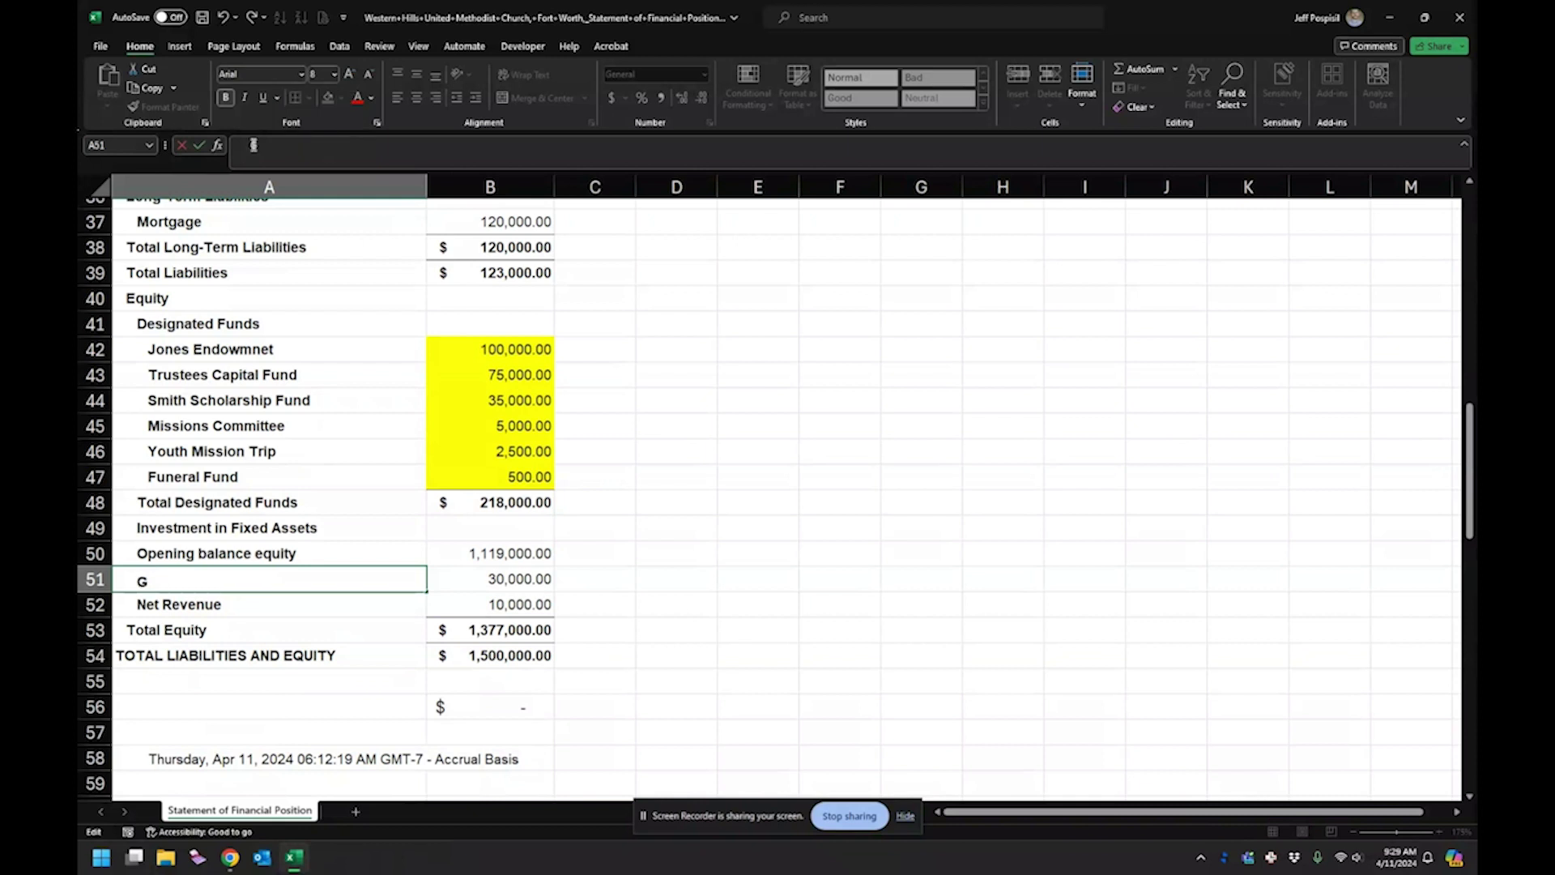
pyautogui.write('eneral Fund Begin')
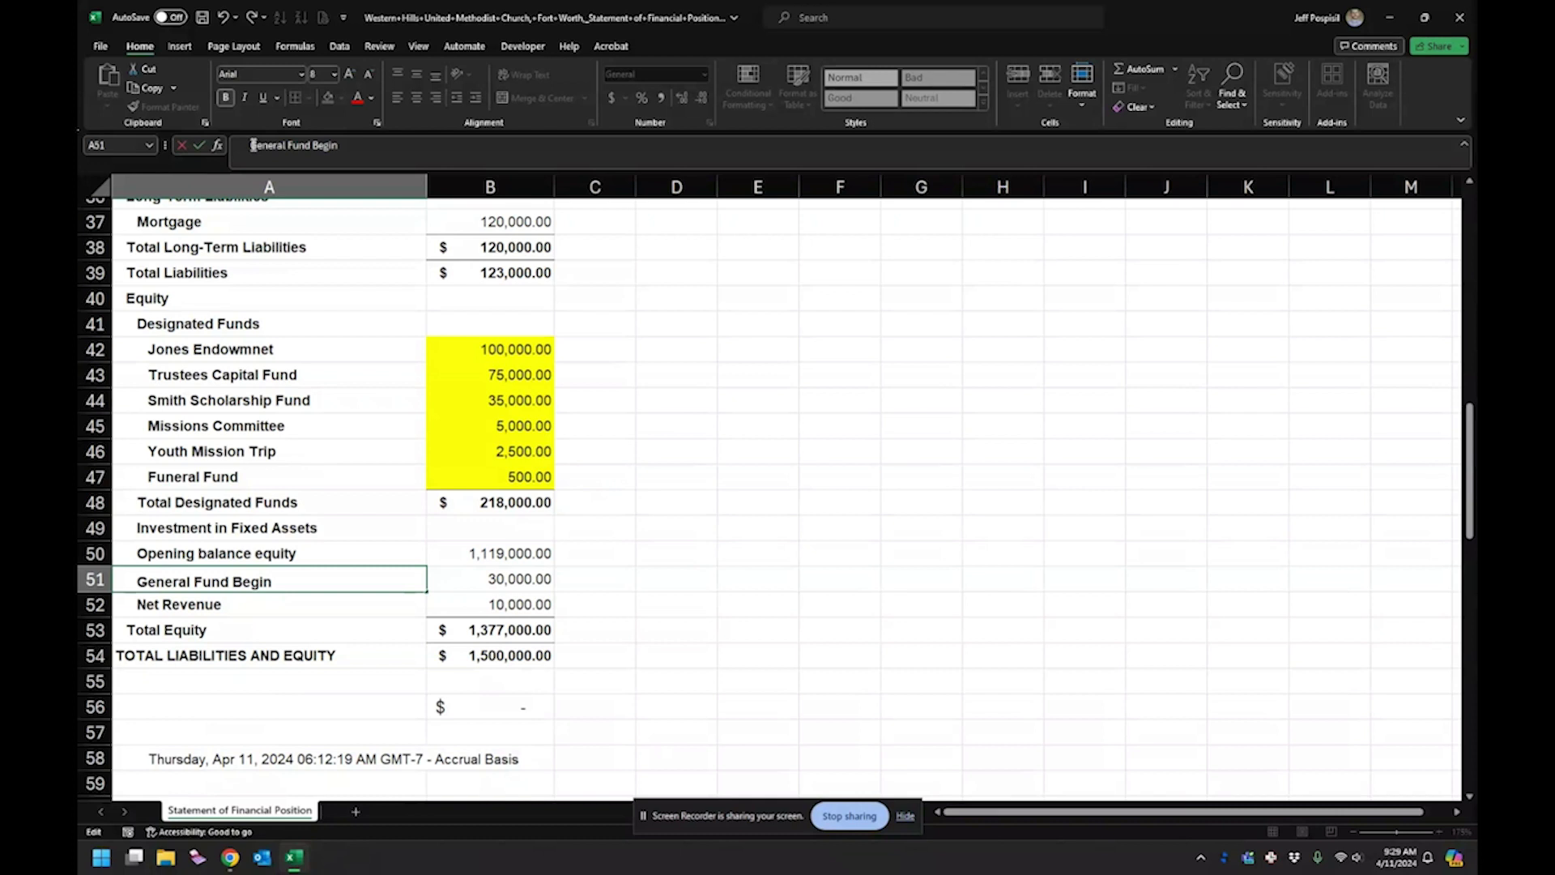
pyautogui.write('ning Balna')
pyautogui.press('BackSpace')
pyautogui.press('BackSpace')
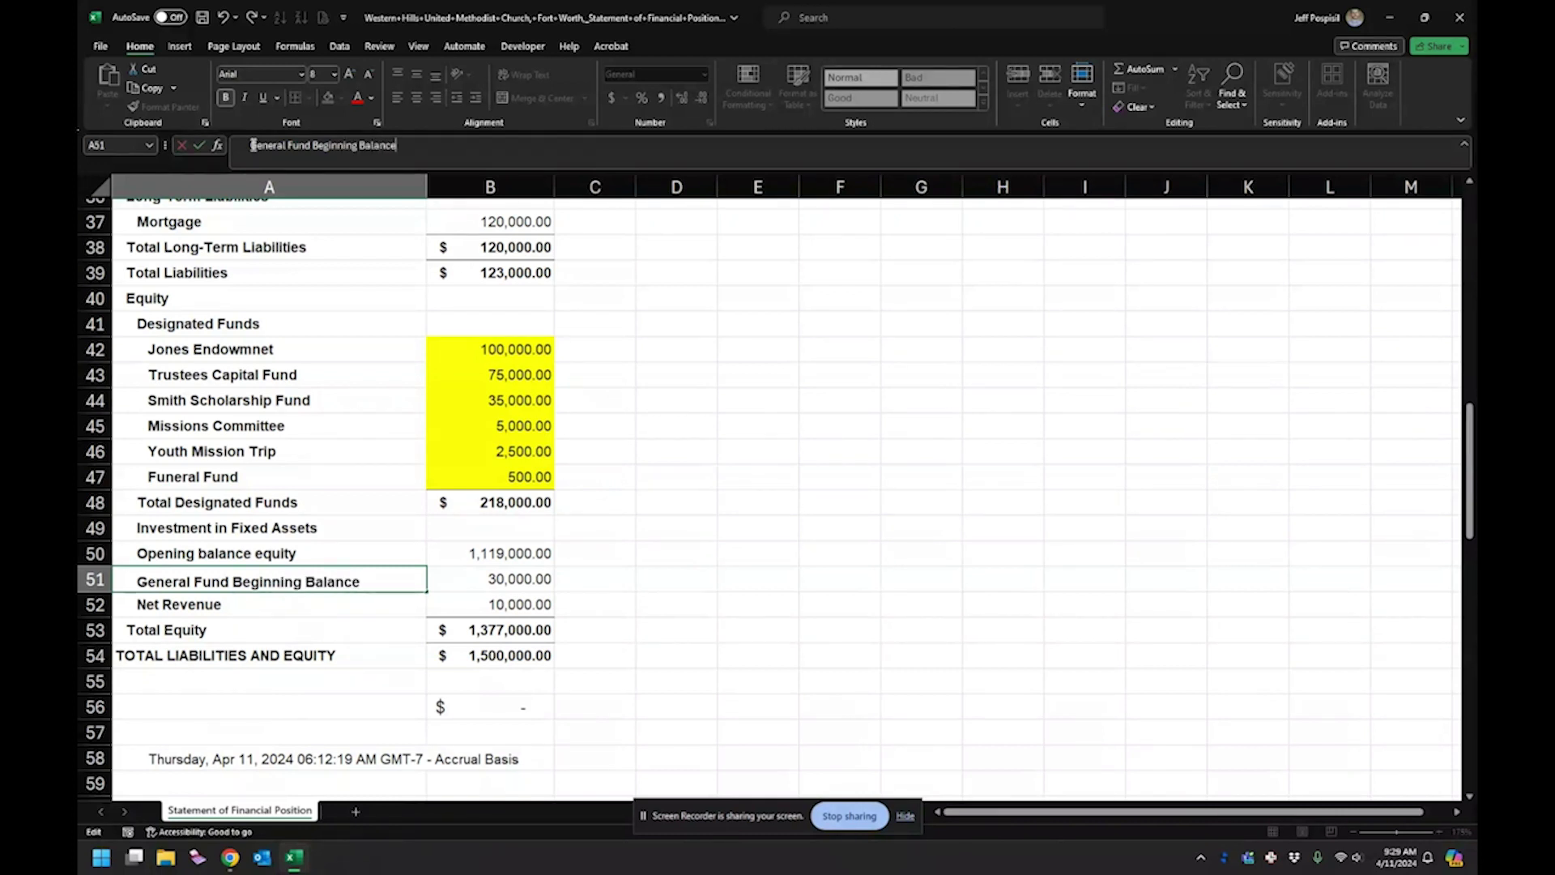
pyautogui.press('Return')
# Step: Review the 30,000 and 10,000 equity amounts and the Opening balance equity formula
pyautogui.press('Up')
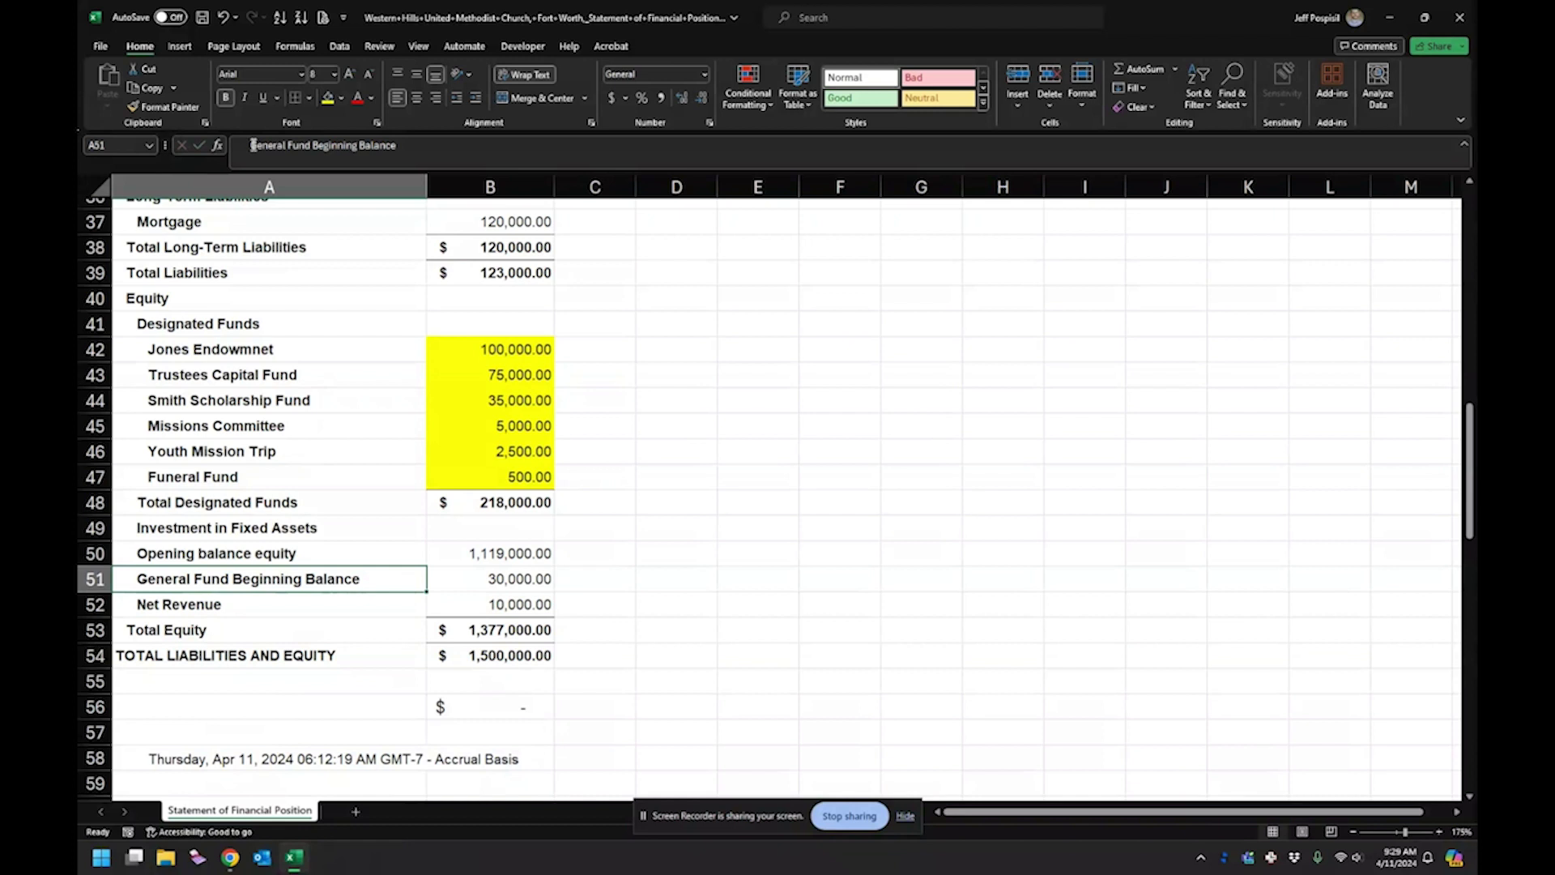
pyautogui.press('Right')
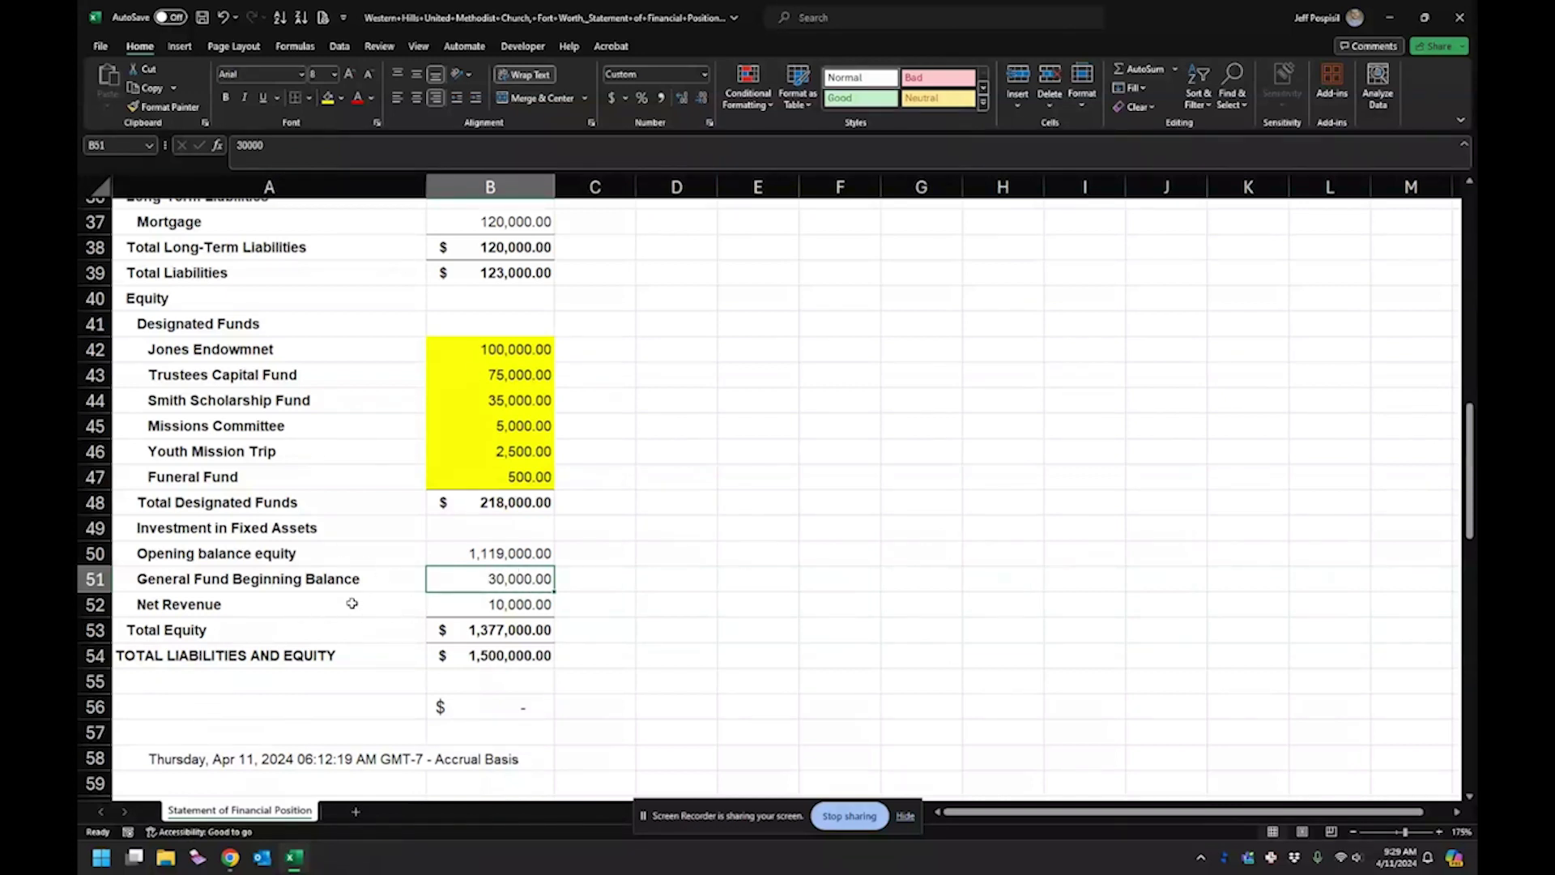
pyautogui.moveTo(486, 582); pyautogui.dragTo(488, 600)
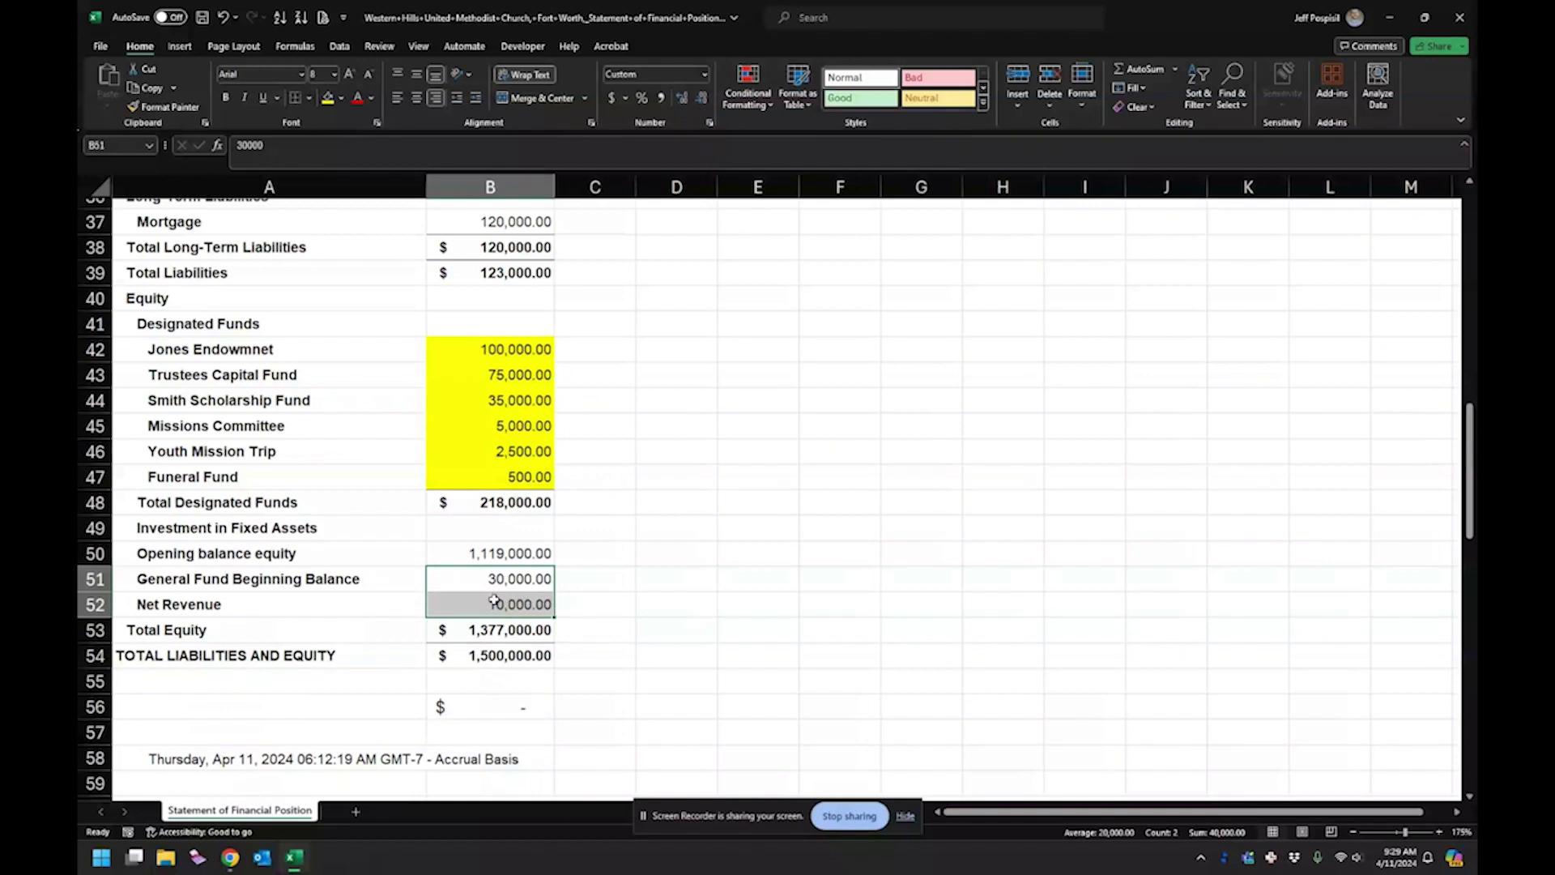
pyautogui.click(437, 557)
pyautogui.click(470, 527)
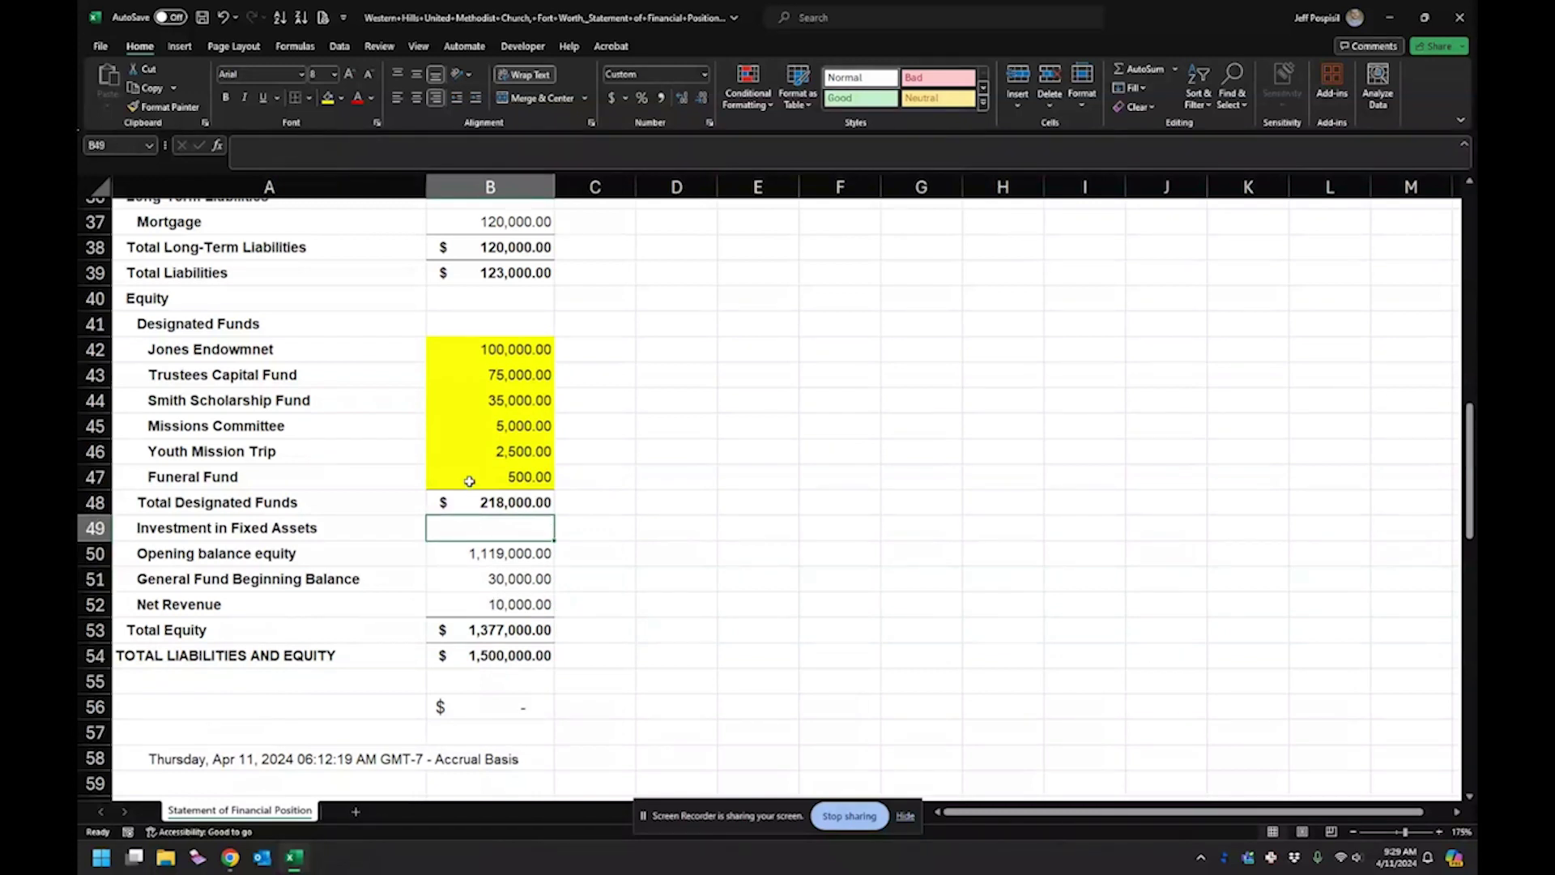
# Step: Compare the Total Fixed Assets sum in B21 with the Mortgage balance
pyautogui.click(477, 553)
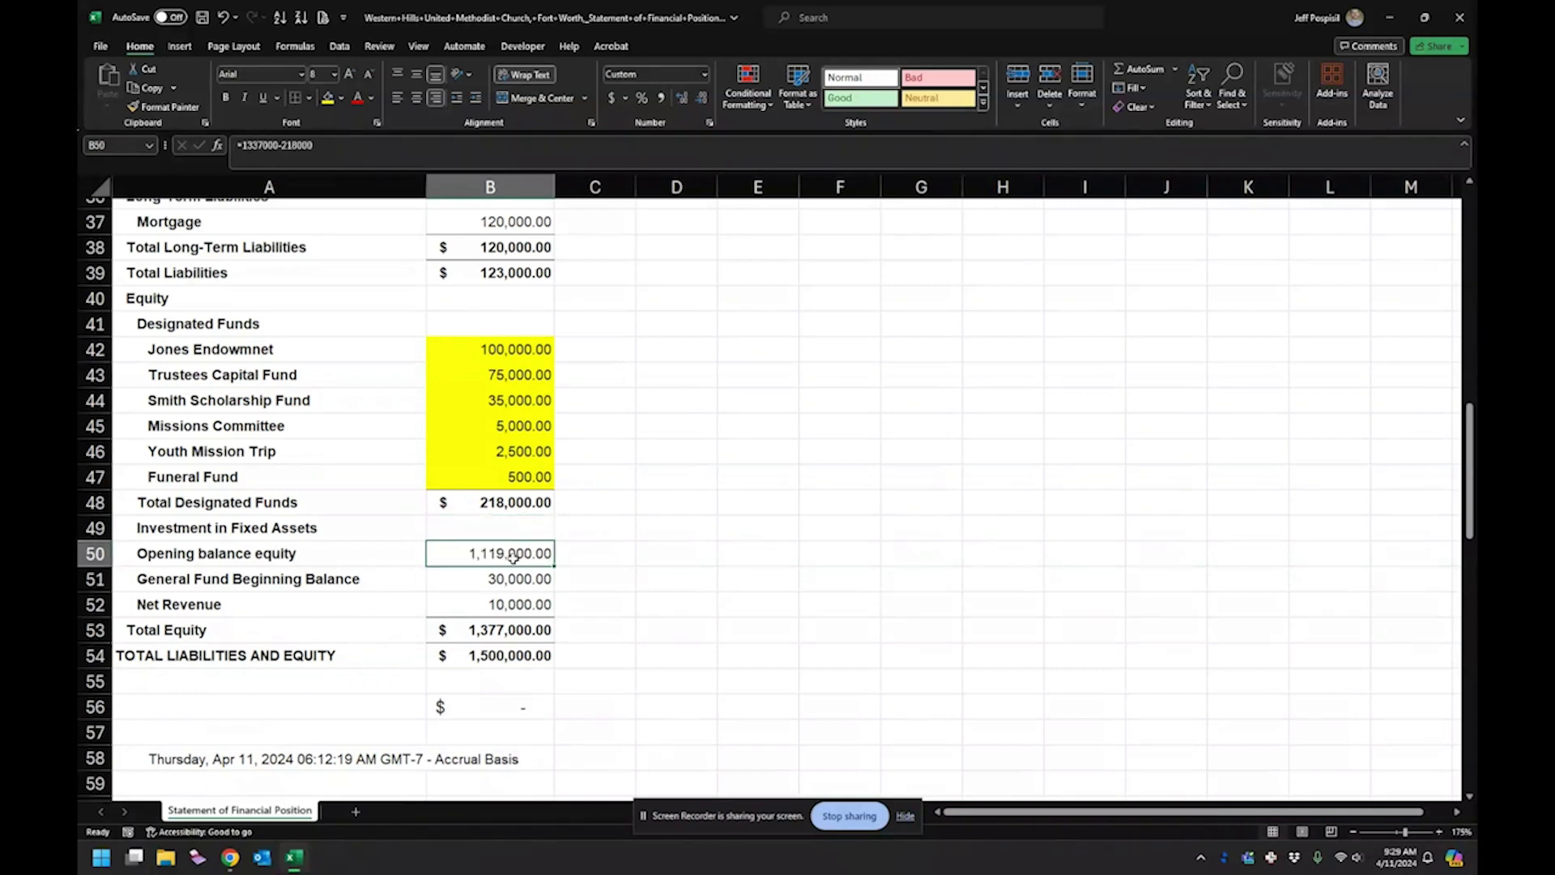
pyautogui.scroll(12, 490, 503)
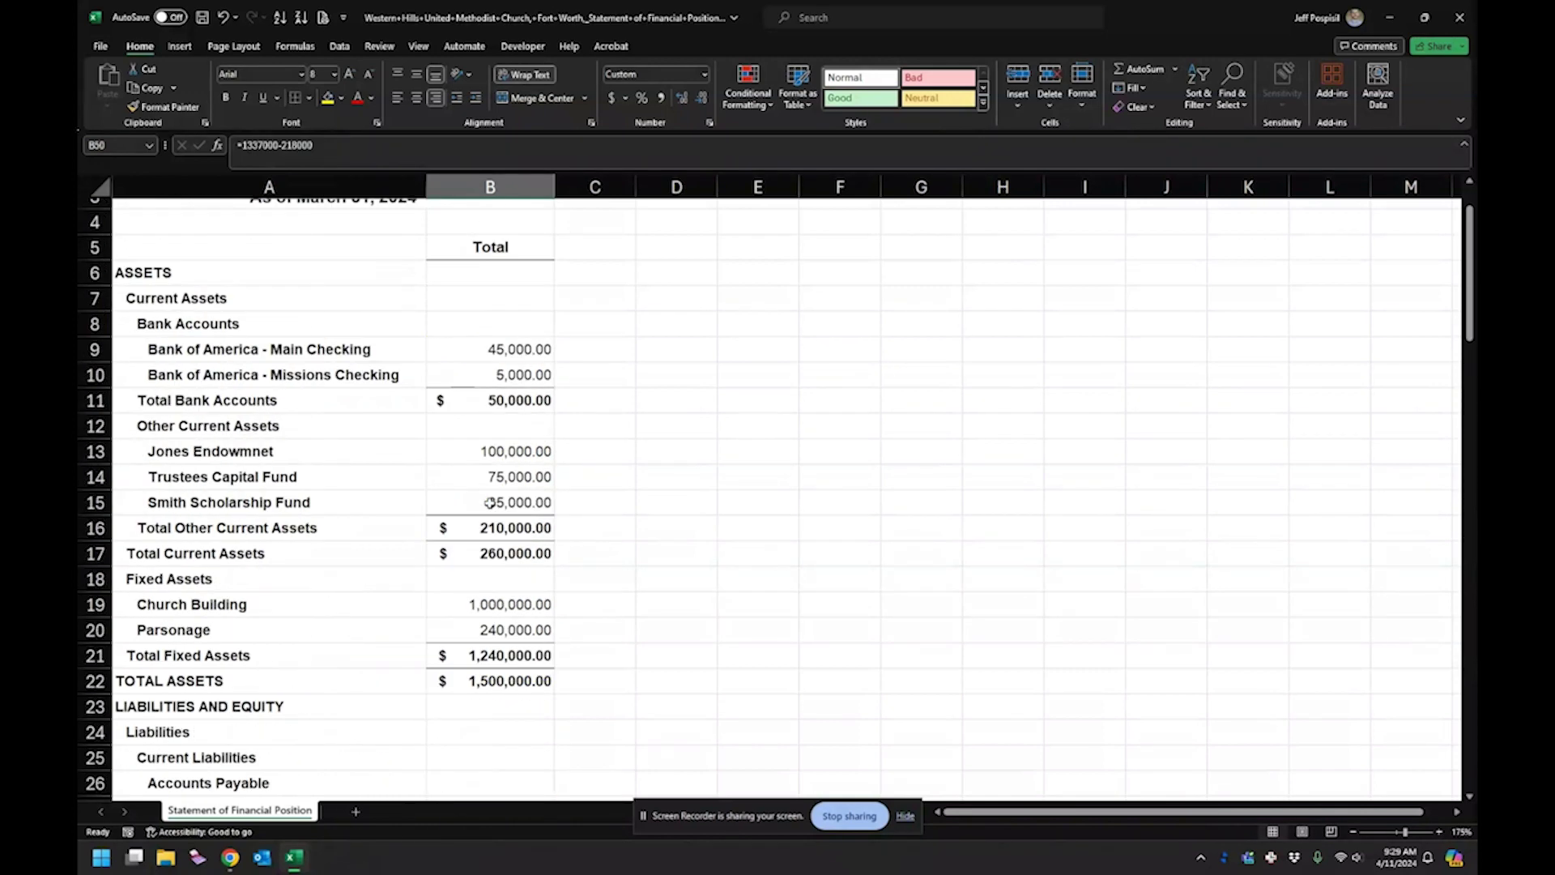
pyautogui.scroll(-1, 499, 528)
pyautogui.scroll(-3, 499, 528)
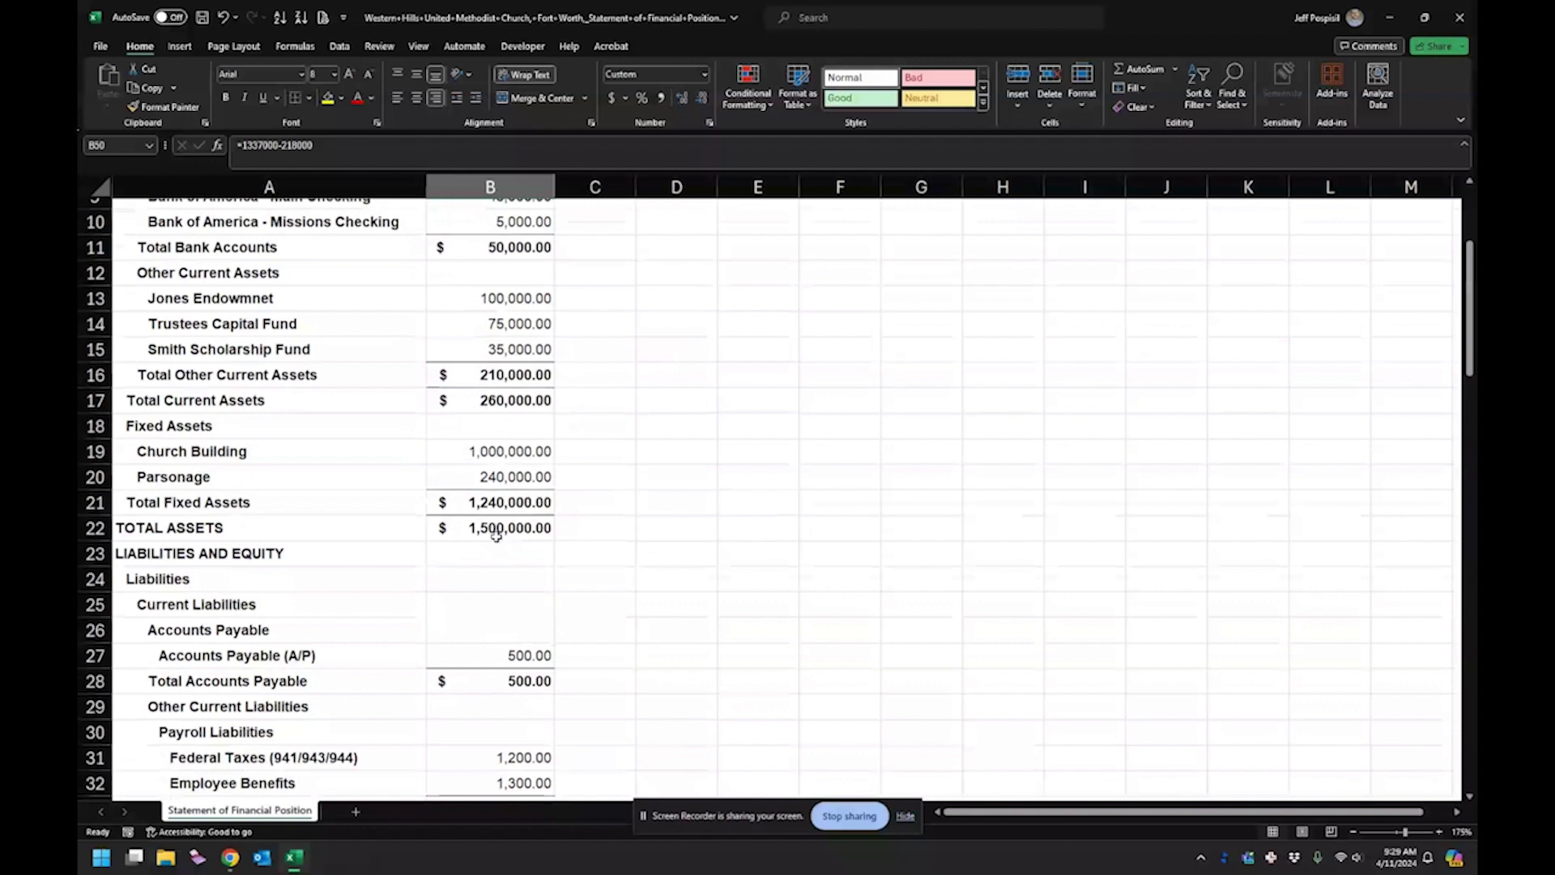
pyautogui.click(498, 502)
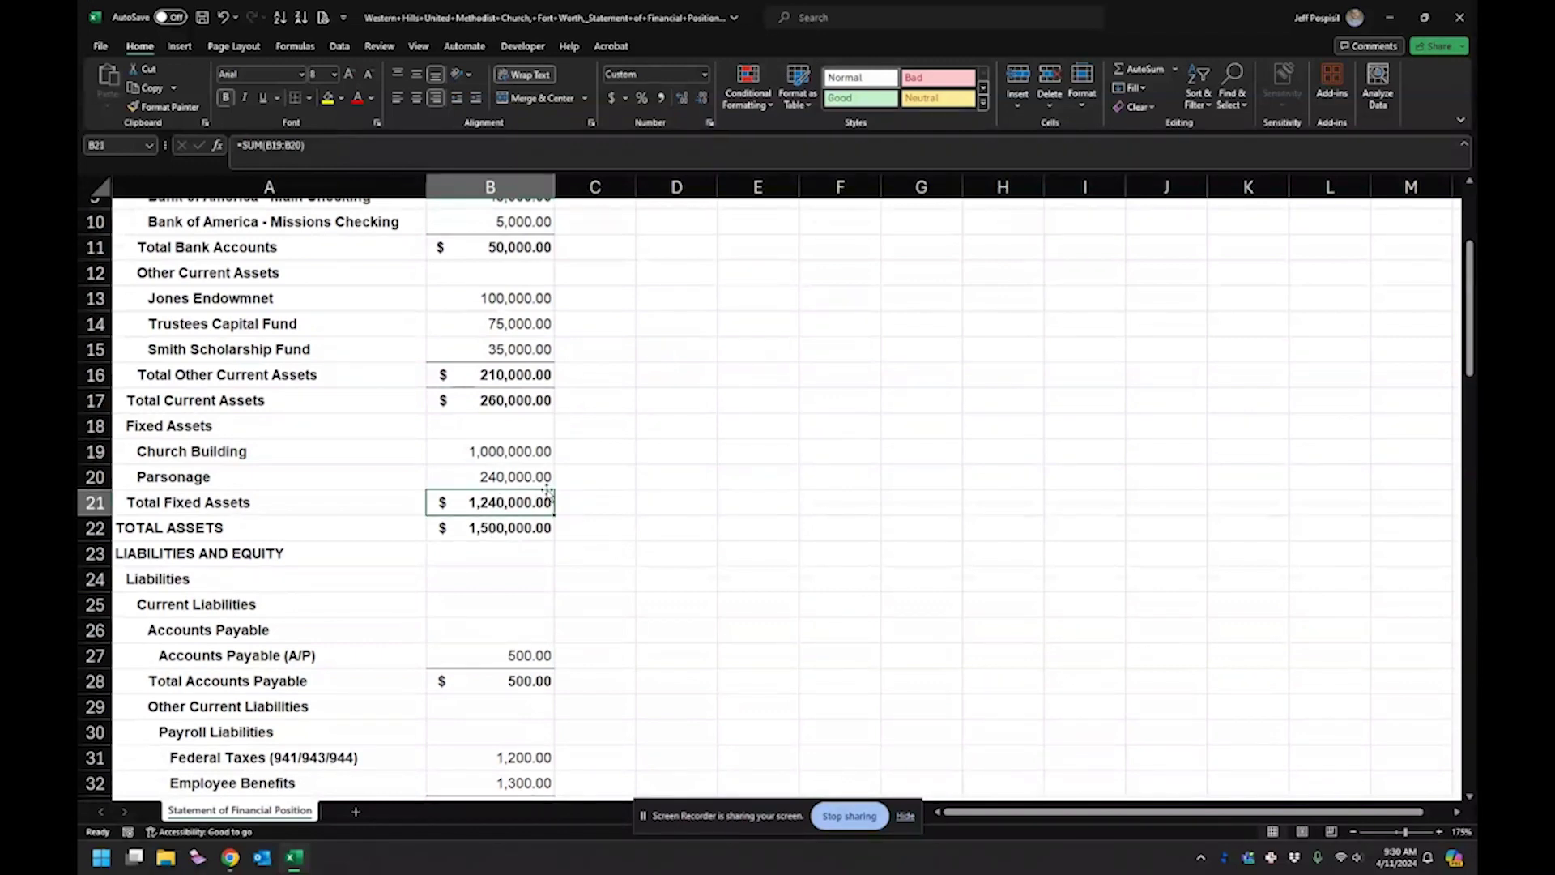
pyautogui.scroll(-2, 548, 490)
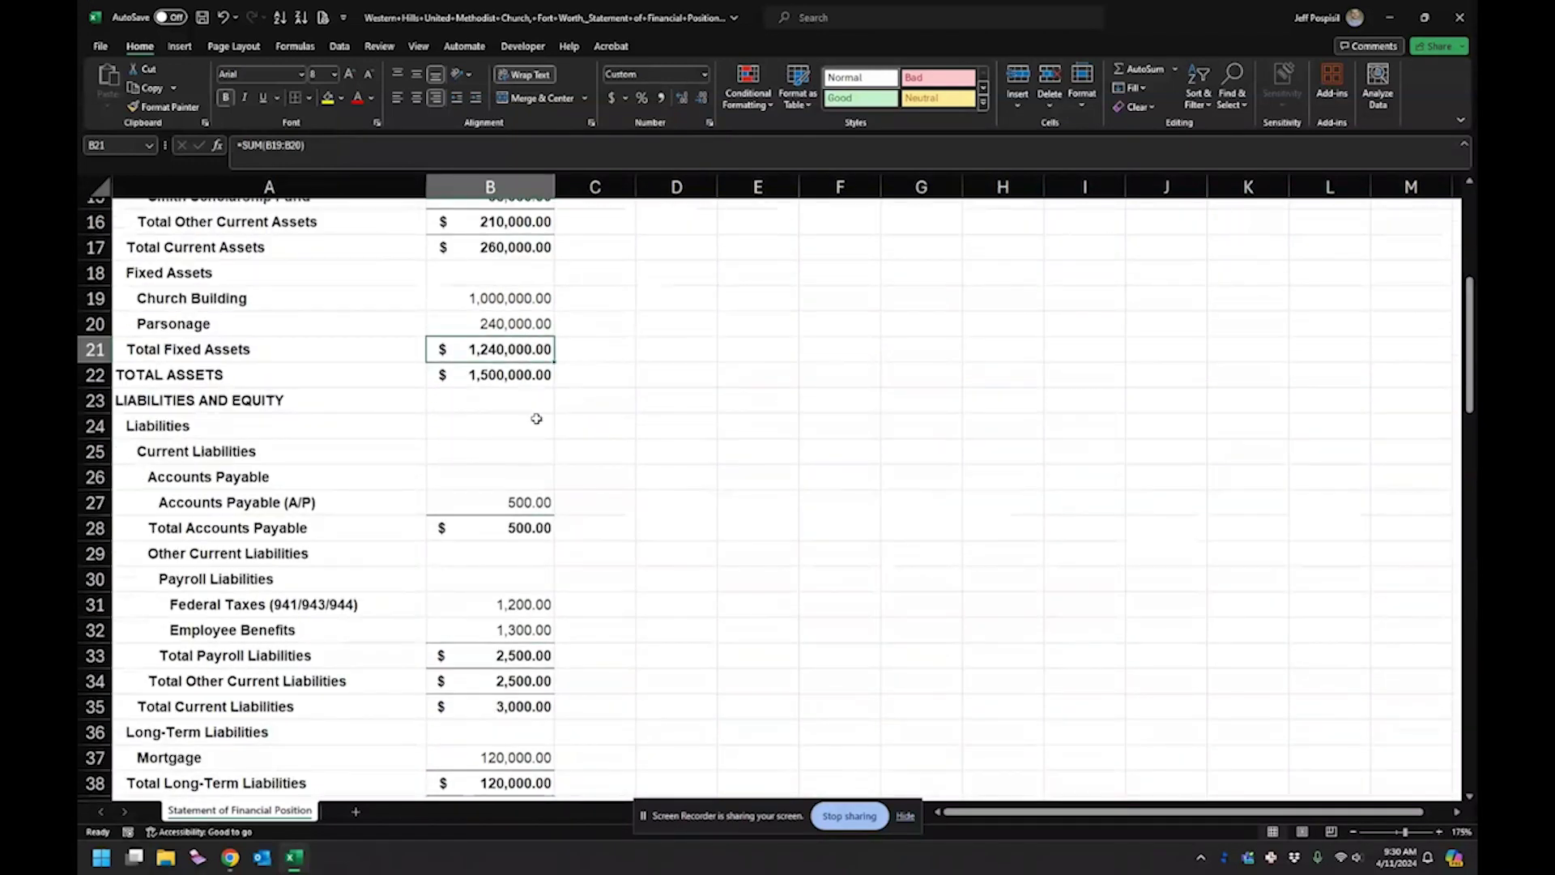
pyautogui.scroll(-1, 489, 427)
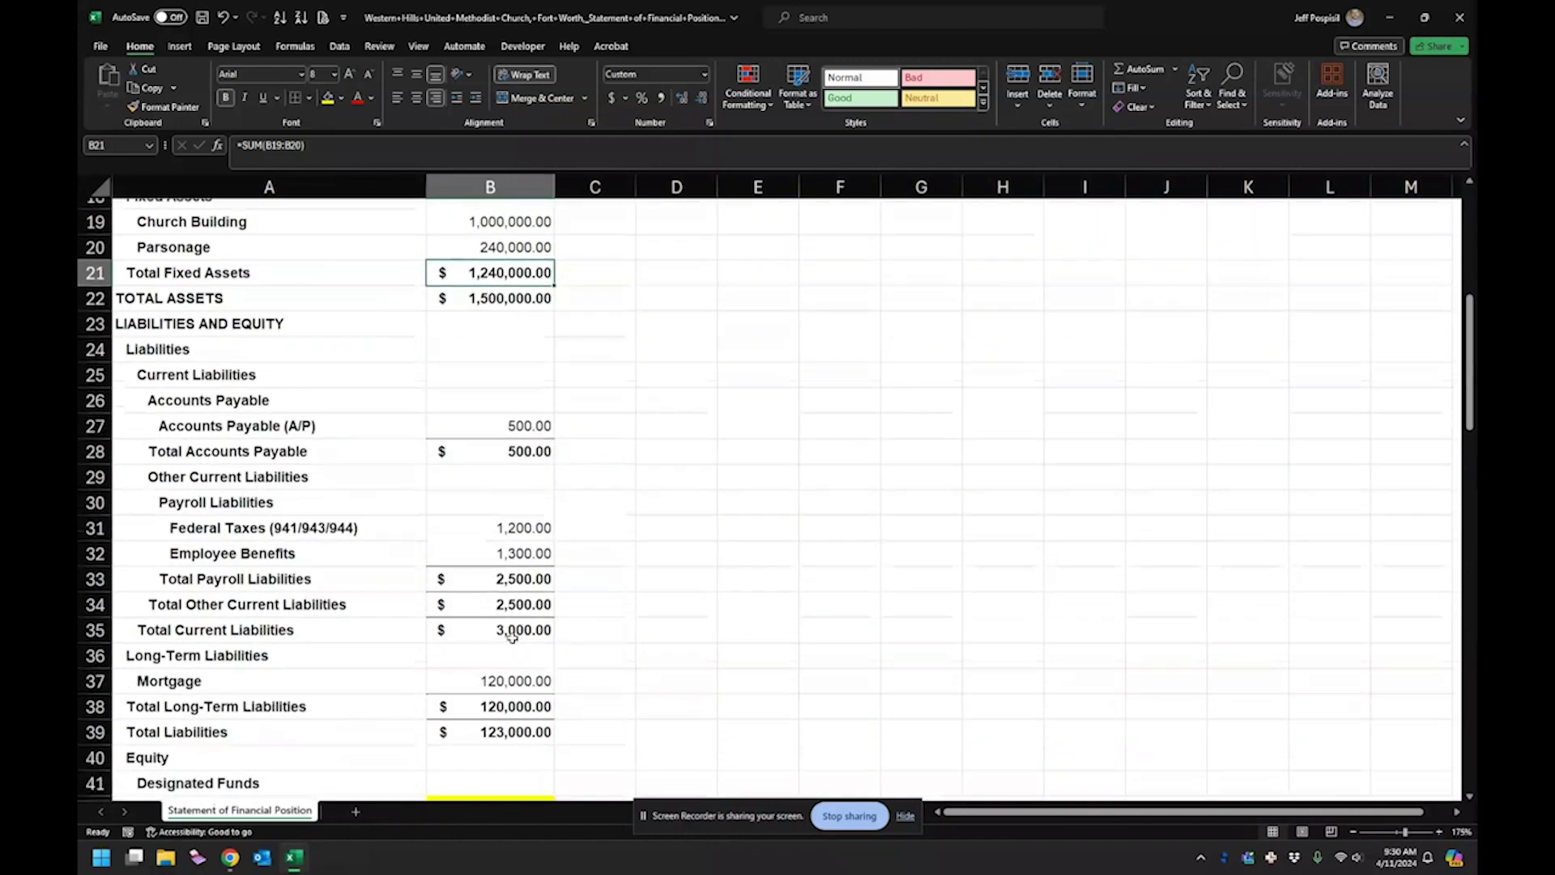
pyautogui.keyDown('ctrl'); pyautogui.click(511, 679); pyautogui.keyUp('ctrl')
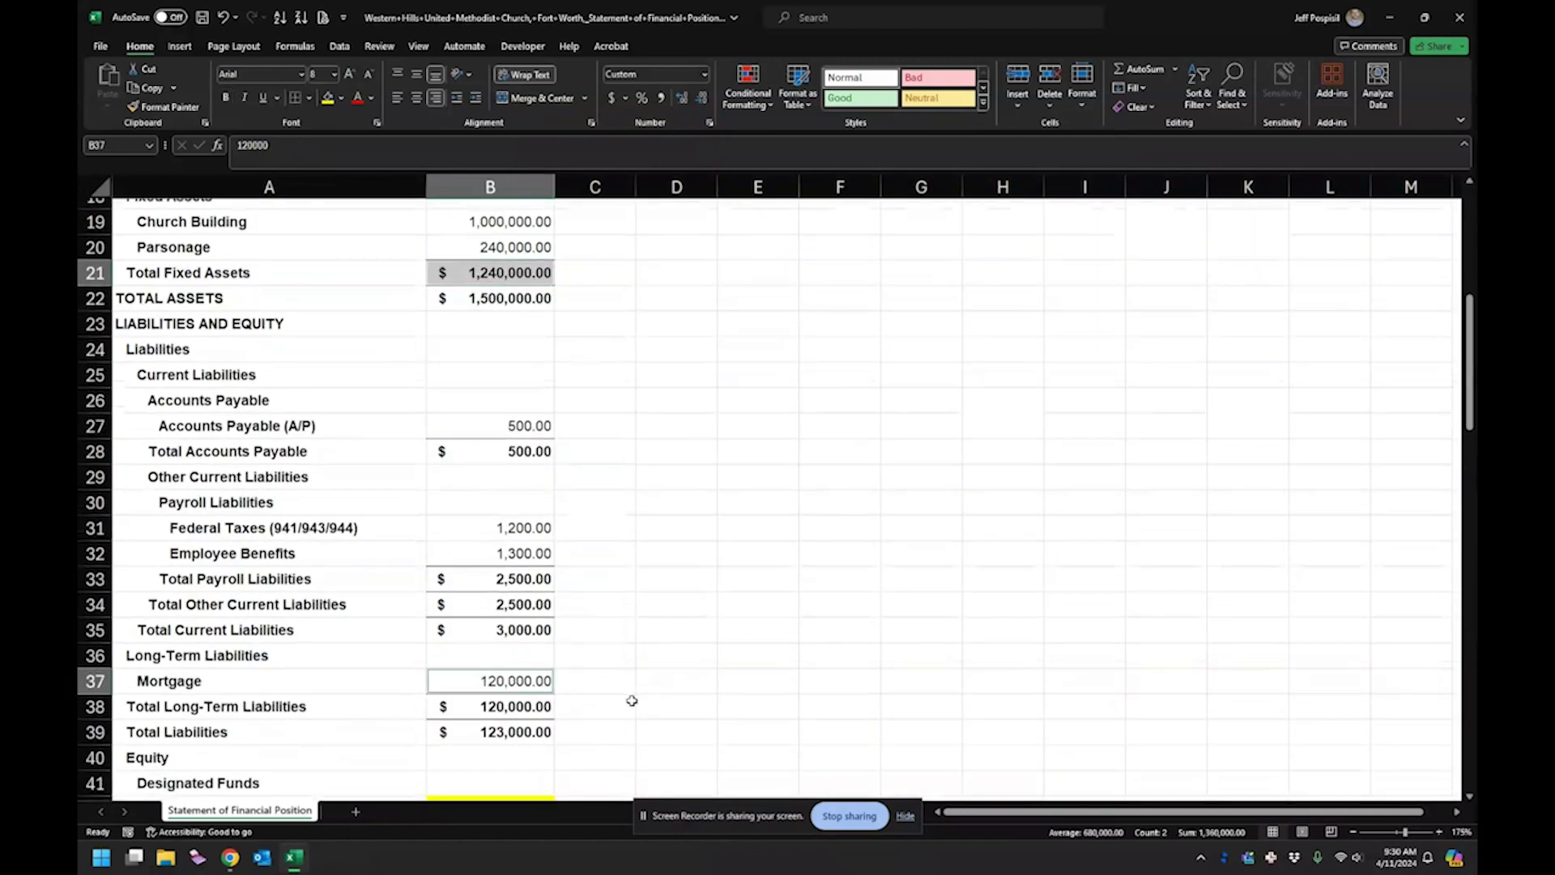
pyautogui.click(591, 625)
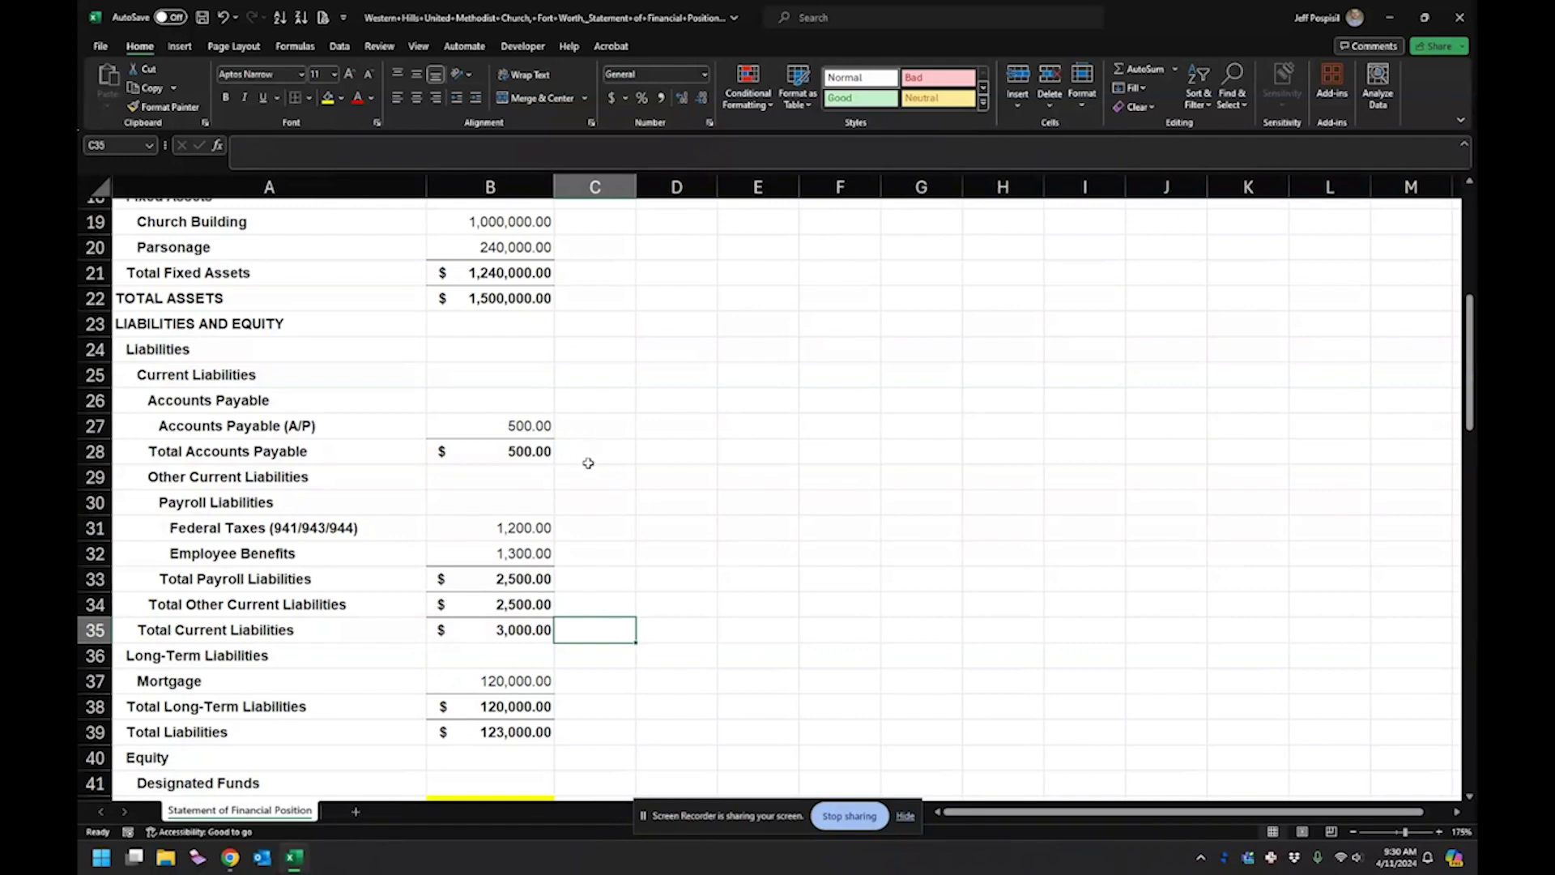
pyautogui.scroll(-3, 587, 463)
pyautogui.scroll(-3, 582, 483)
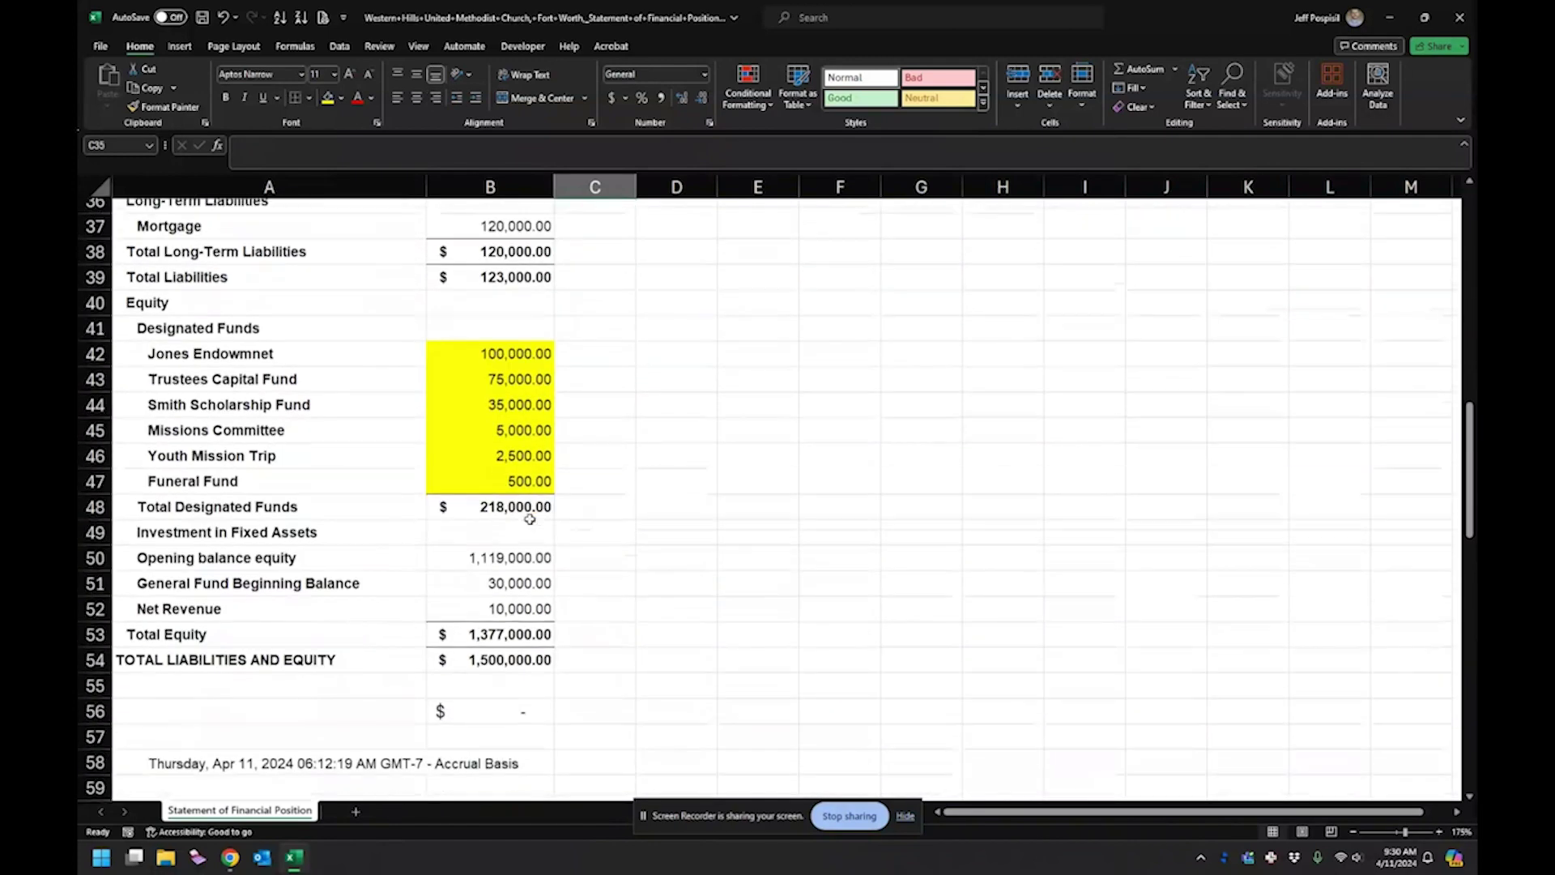
# Step: Enter 1,120,000 as Investment in Fixed Assets in B49 and fill it yellow
pyautogui.click(207, 532)
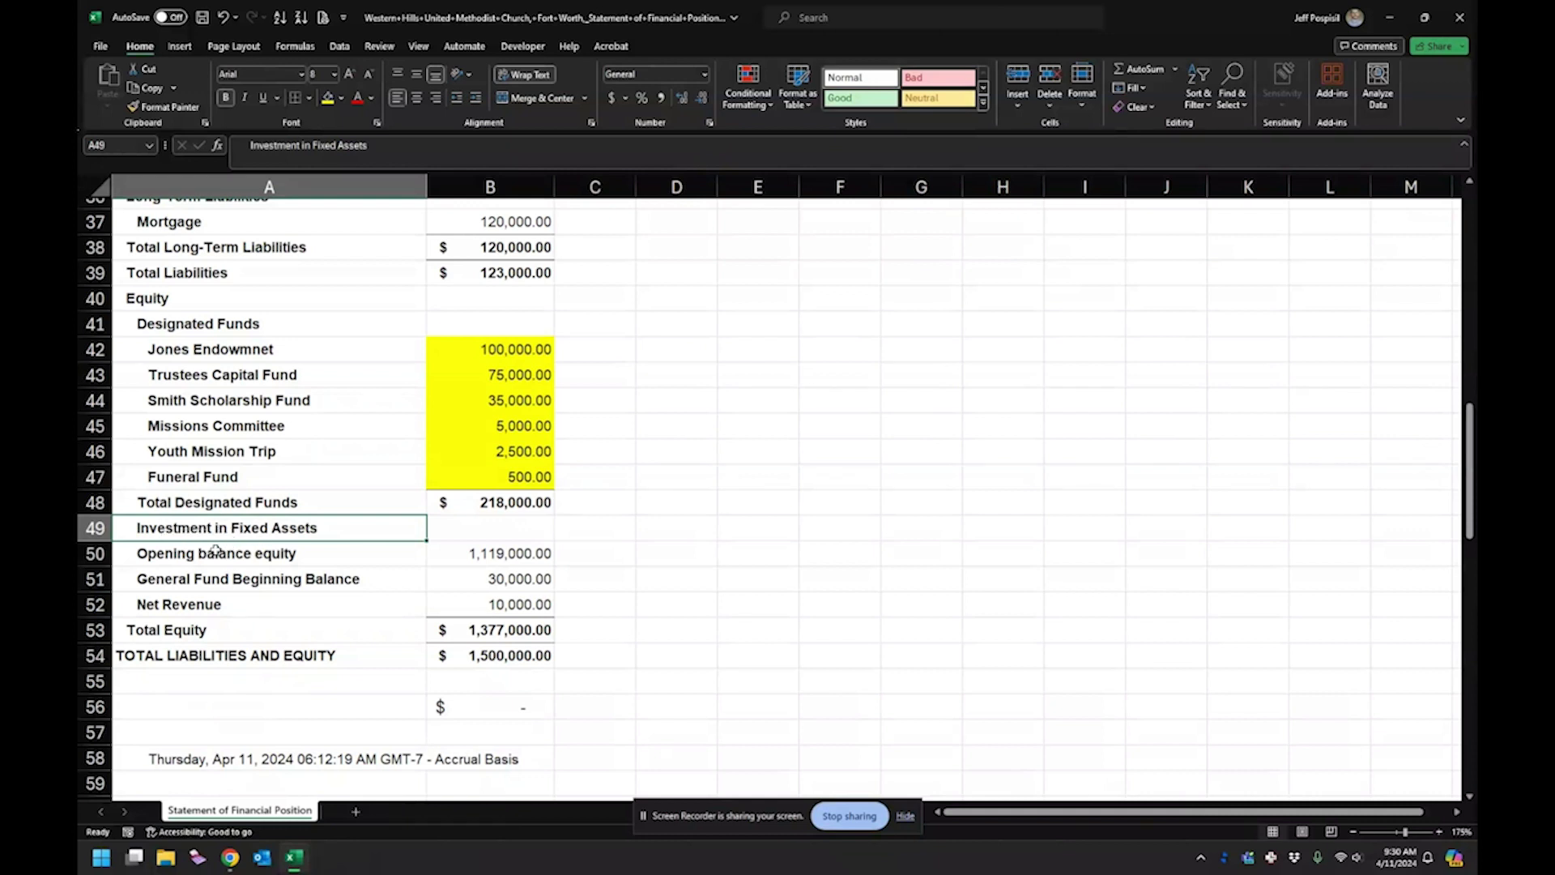
pyautogui.click(484, 532)
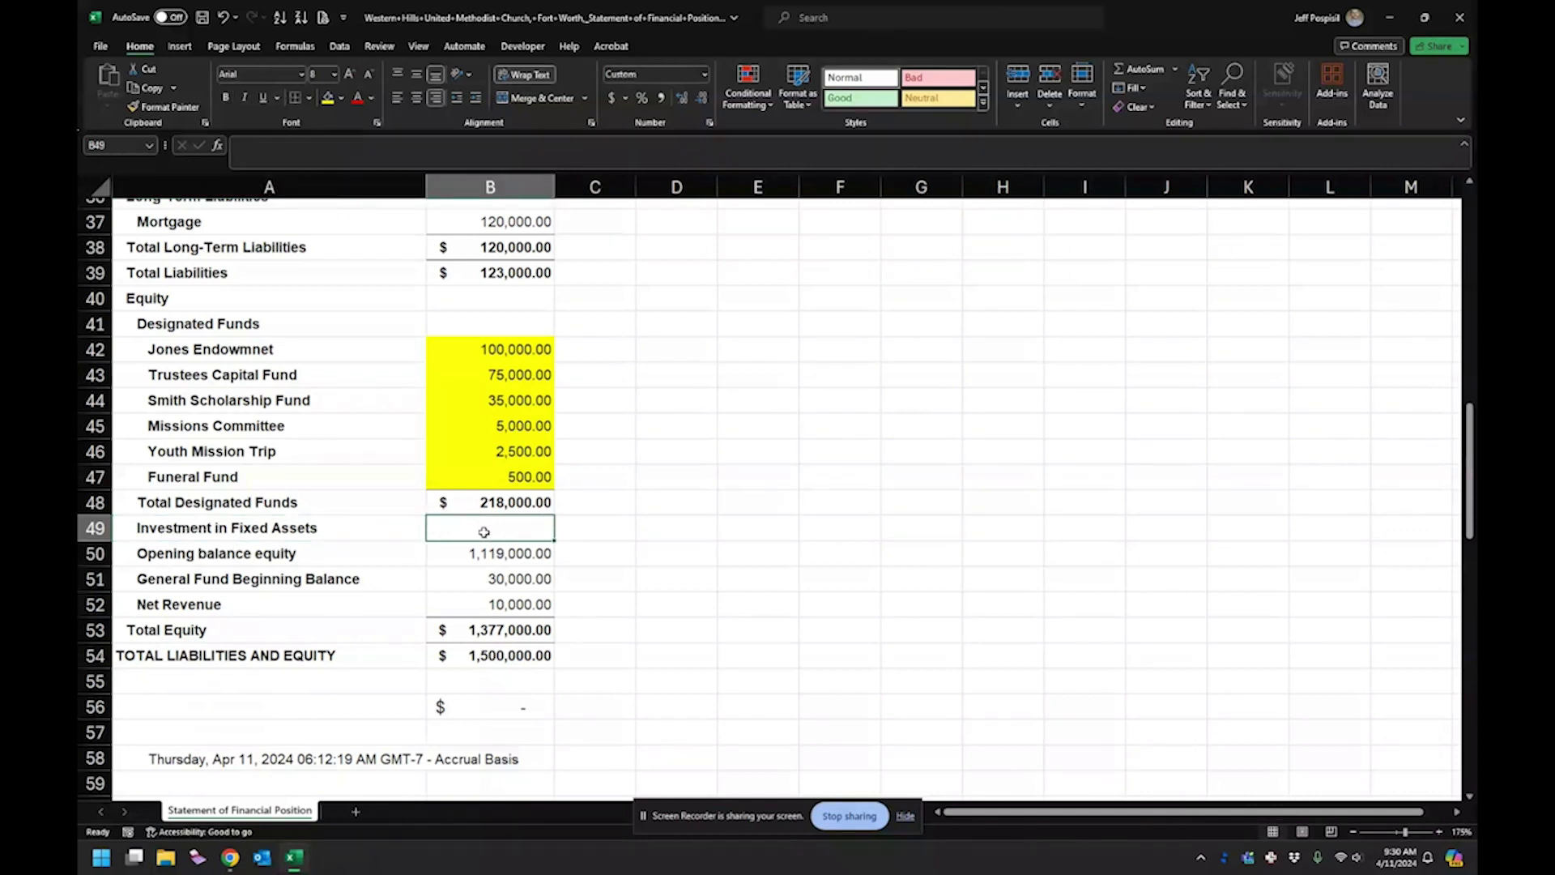
pyautogui.write('112')
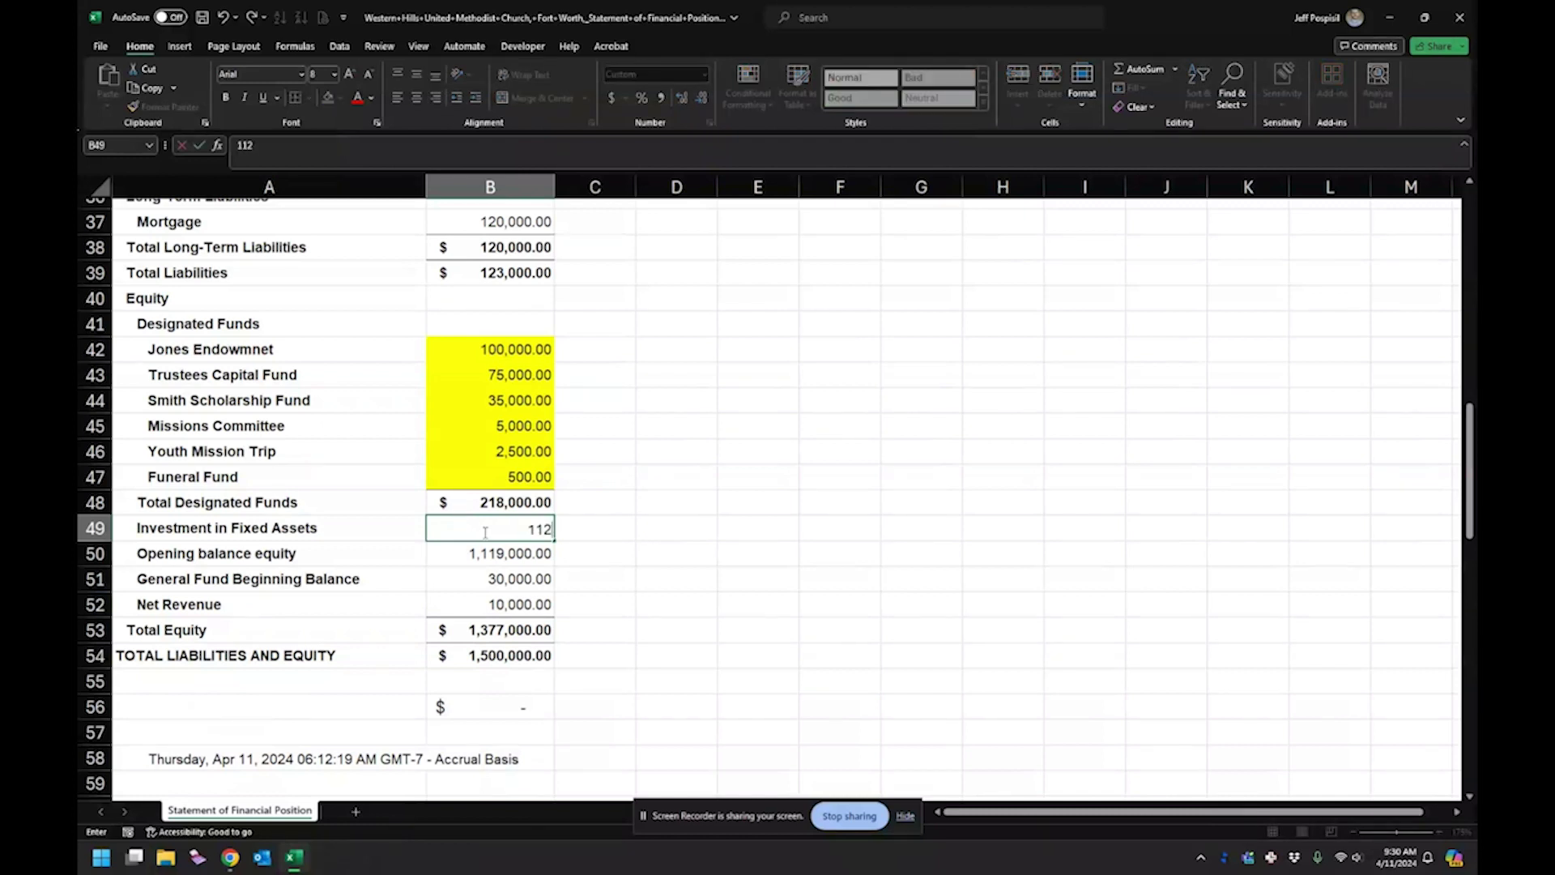
pyautogui.write('0000')
pyautogui.press('Return')
pyautogui.click(483, 530)
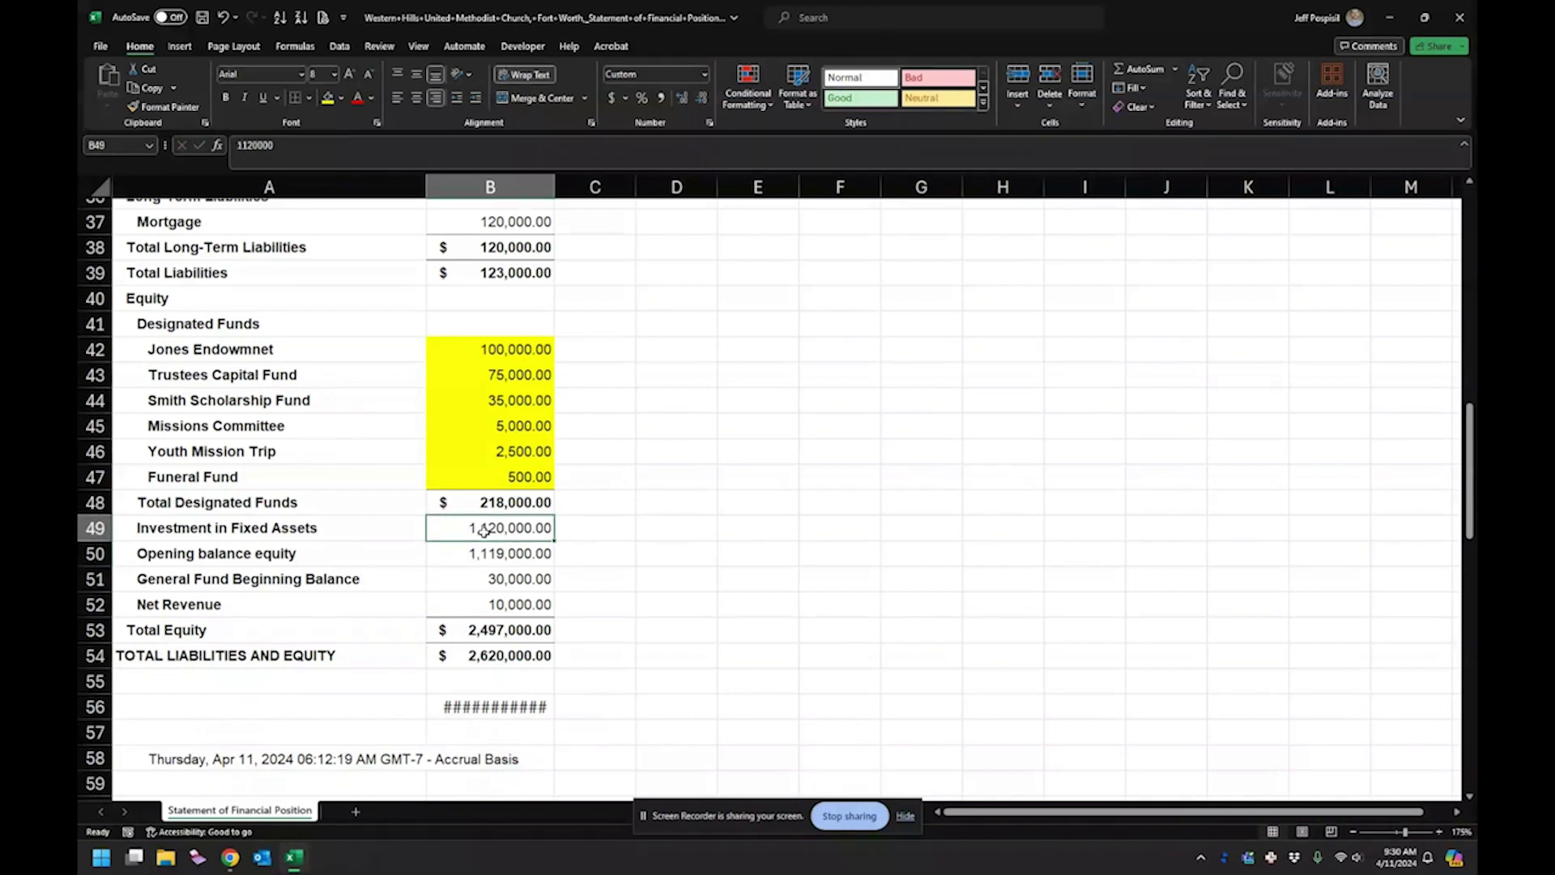
pyautogui.click(507, 554)
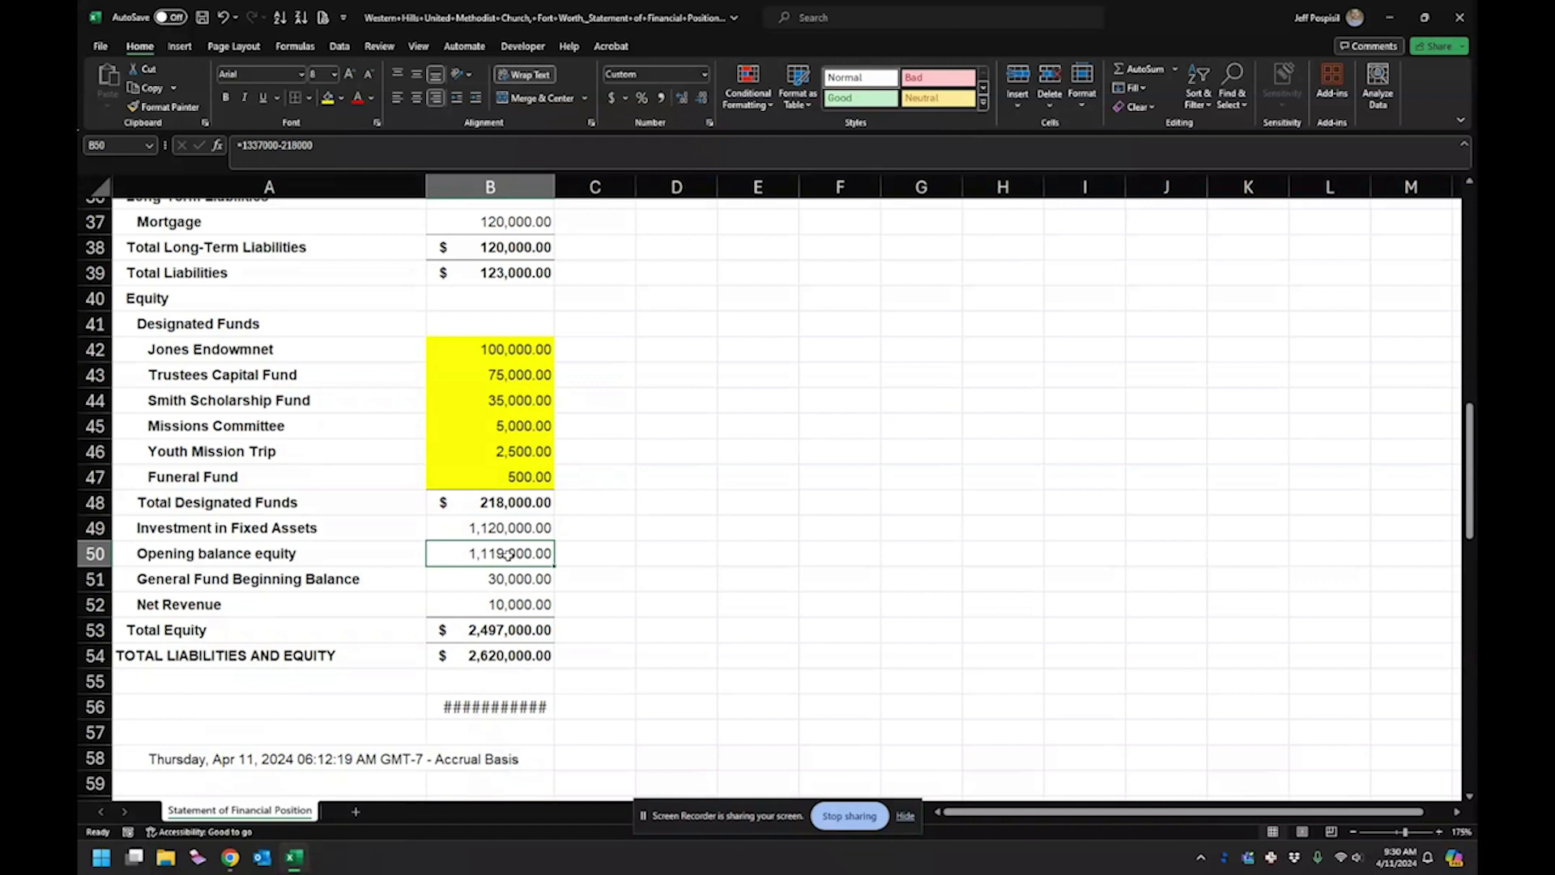
pyautogui.click(512, 531)
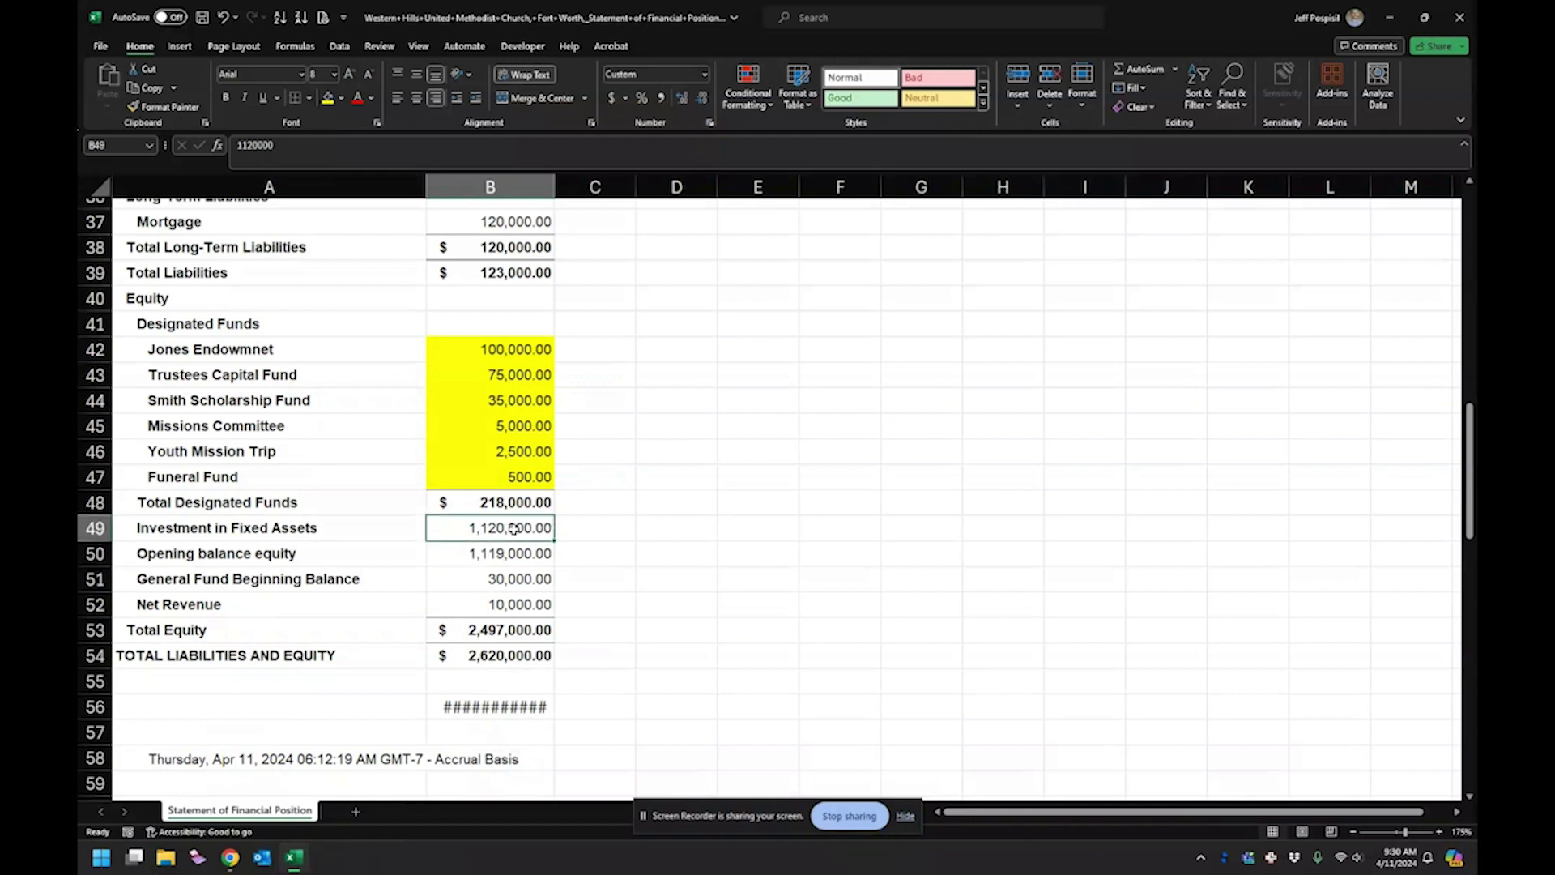
pyautogui.click(328, 98)
pyautogui.click(243, 580)
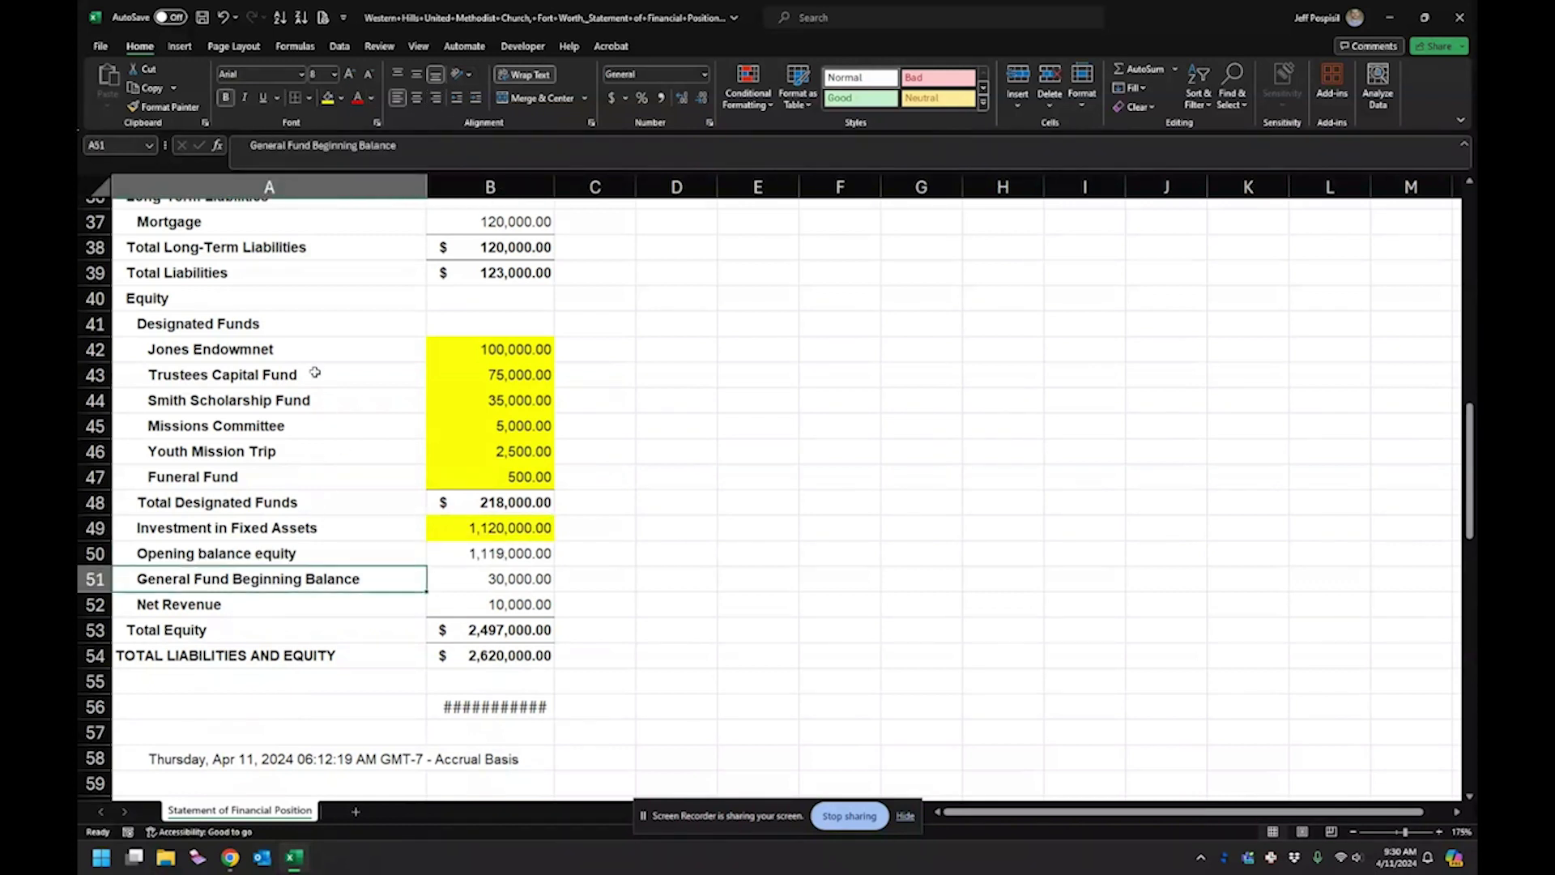
# Step: Shade the General Fund Beginning Balance label yellow and clear the Opening balance equity amount
pyautogui.click(327, 100)
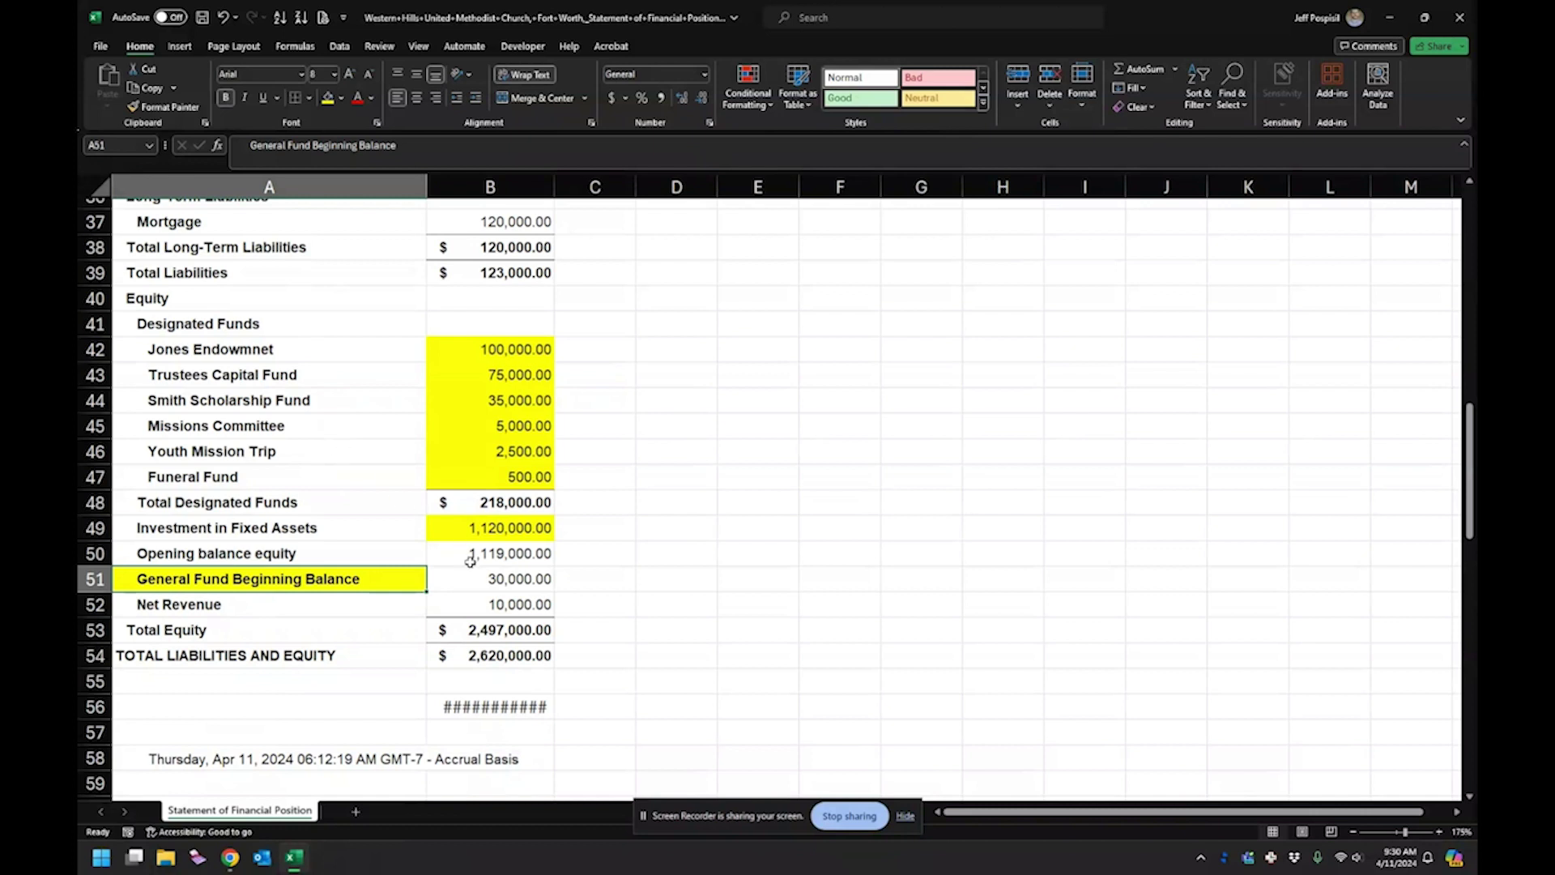
pyautogui.click(455, 584)
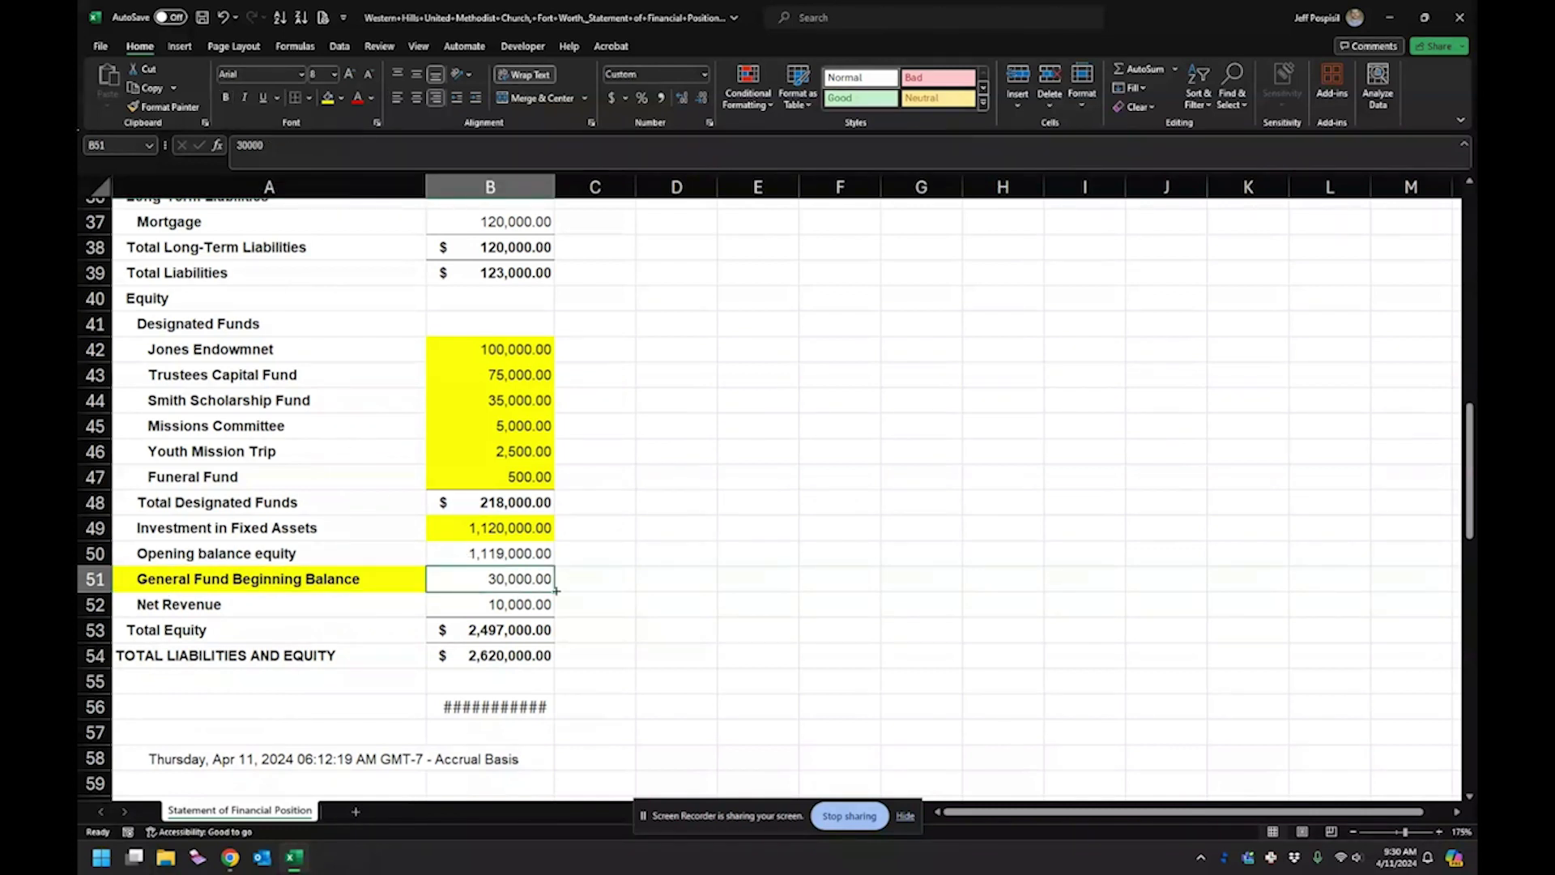
pyautogui.press('Up')
pyautogui.press('Delete')
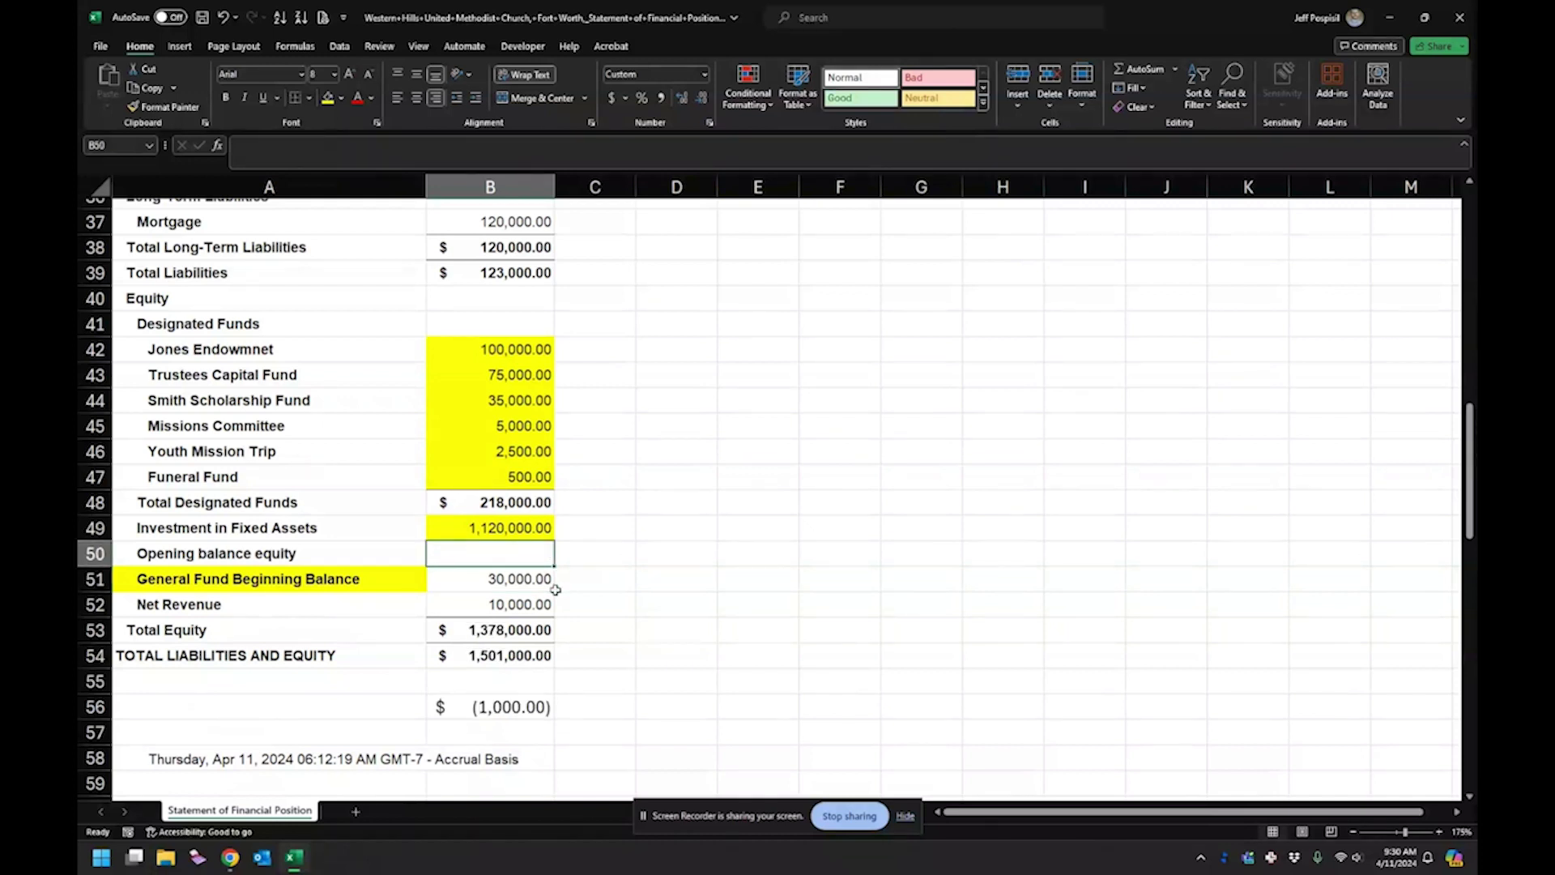
pyautogui.press('Down')
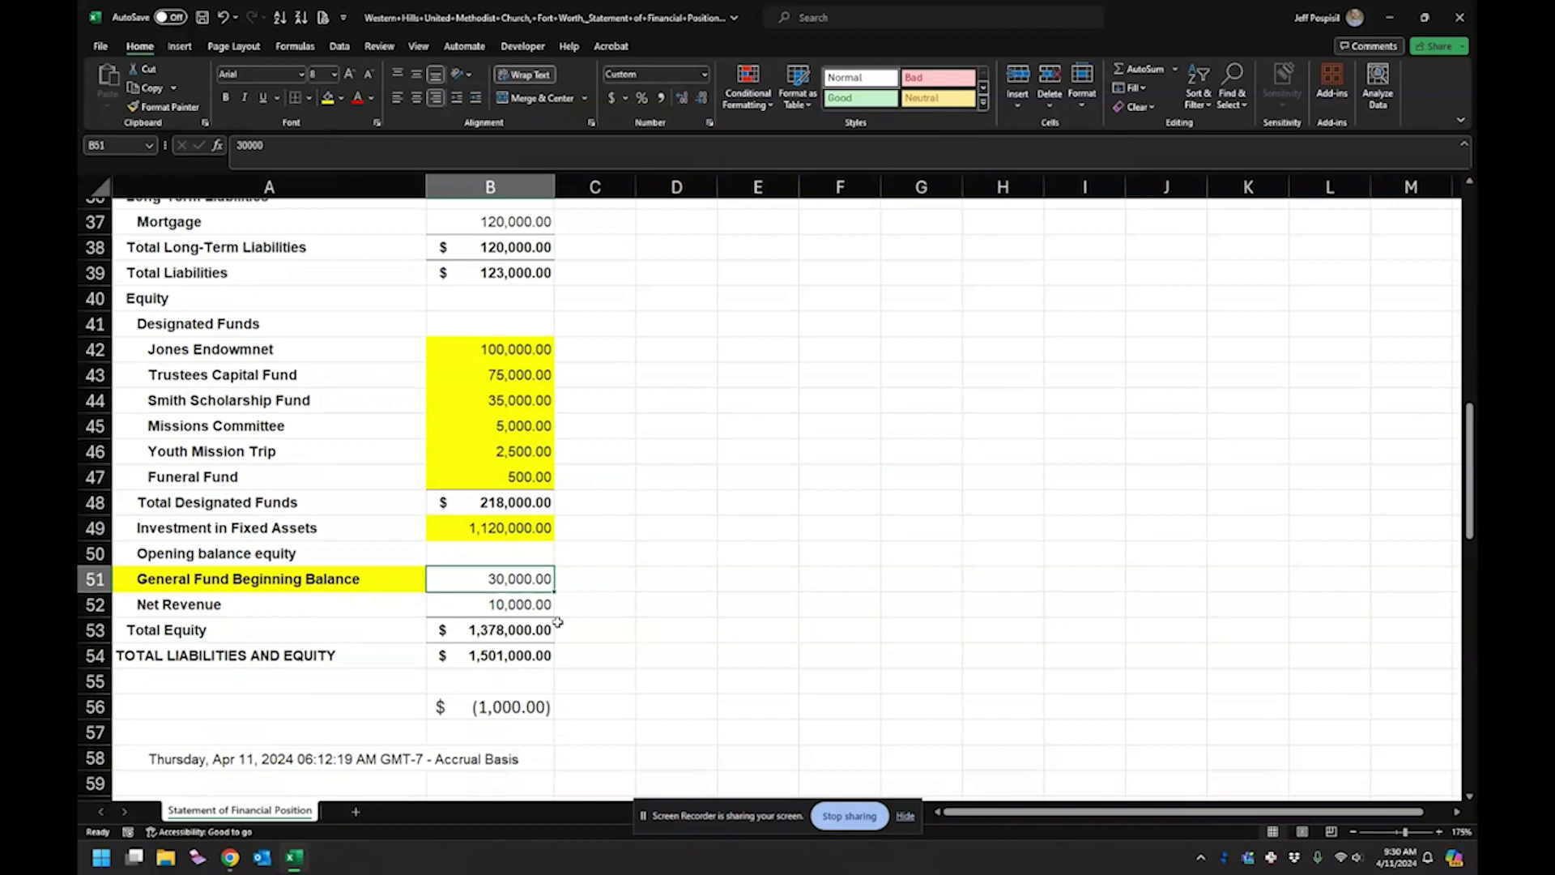
pyautogui.press('Up')
pyautogui.scroll(-1, 494, 515)
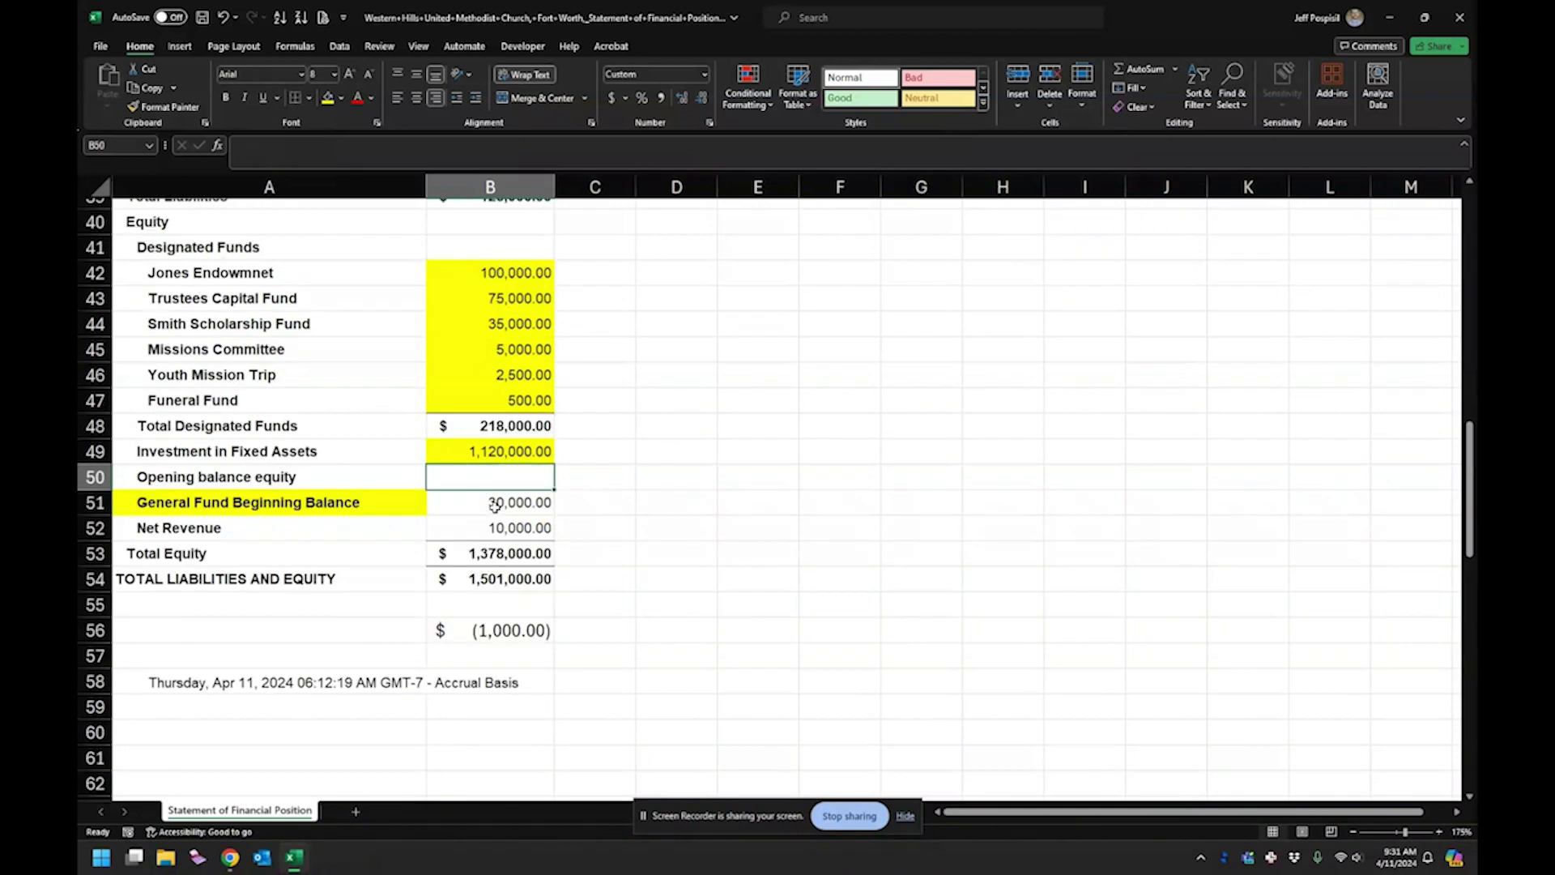
# Step: Set General Fund Beginning Balance to 29,000 and note -1000 in C51 beside it
pyautogui.click(491, 504)
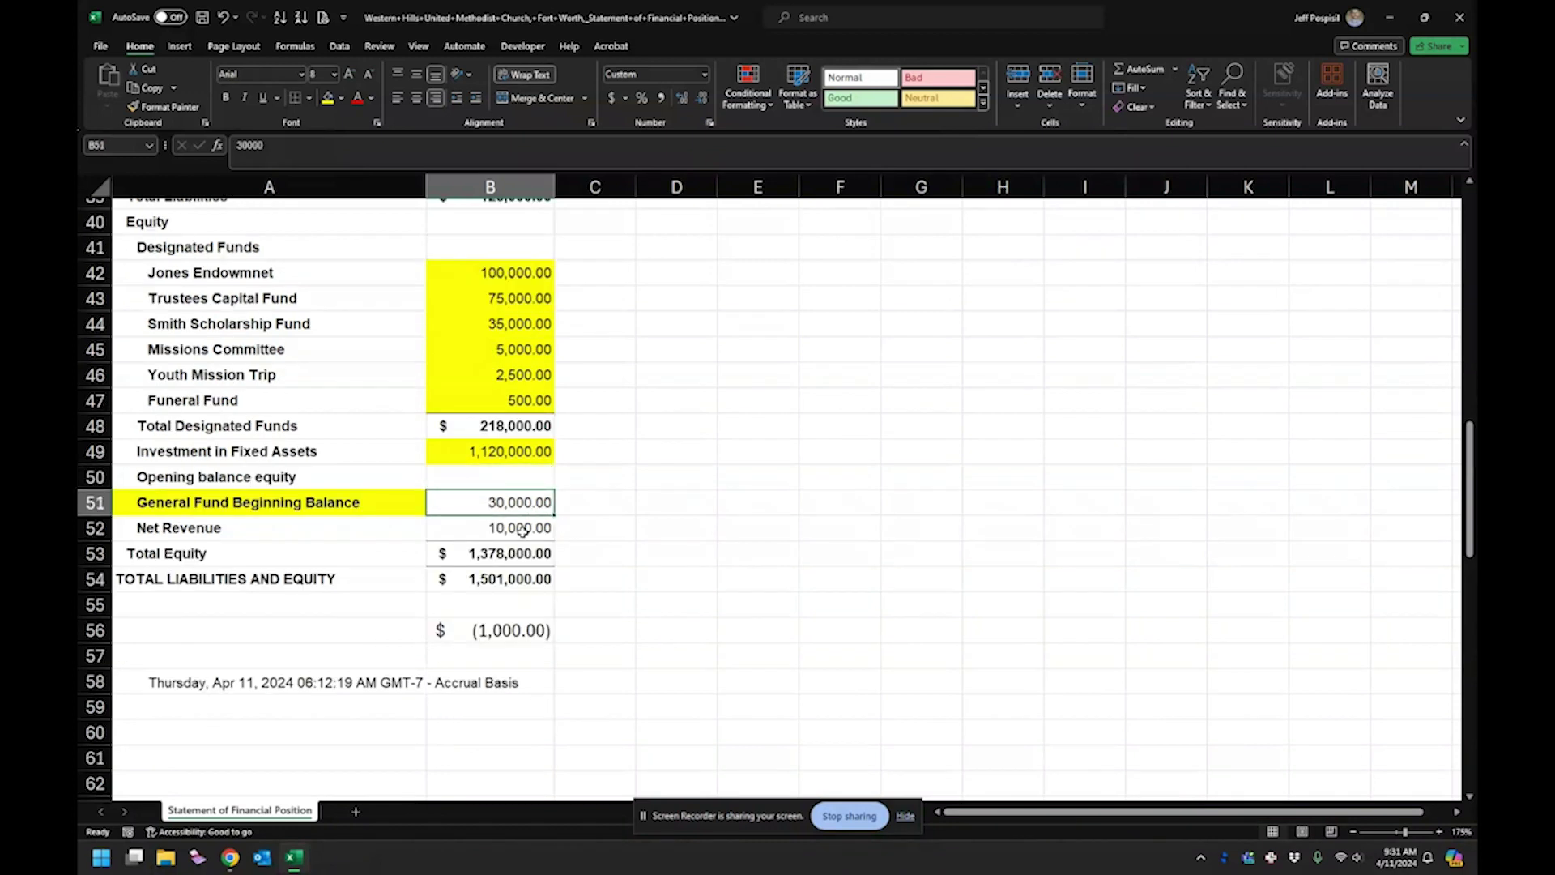
pyautogui.click(579, 507)
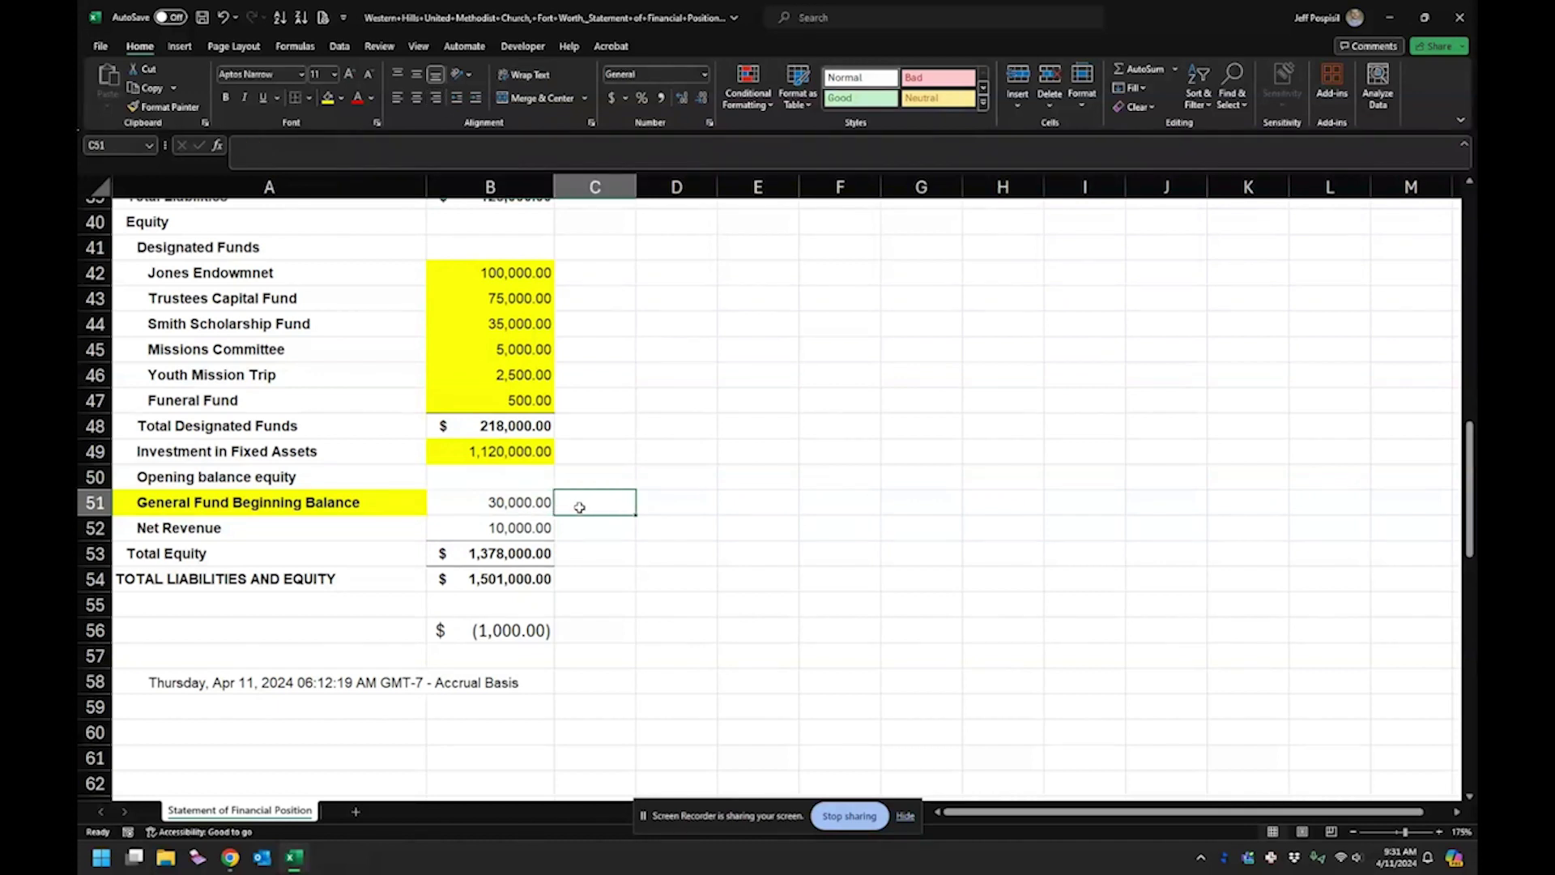
pyautogui.press('Left')
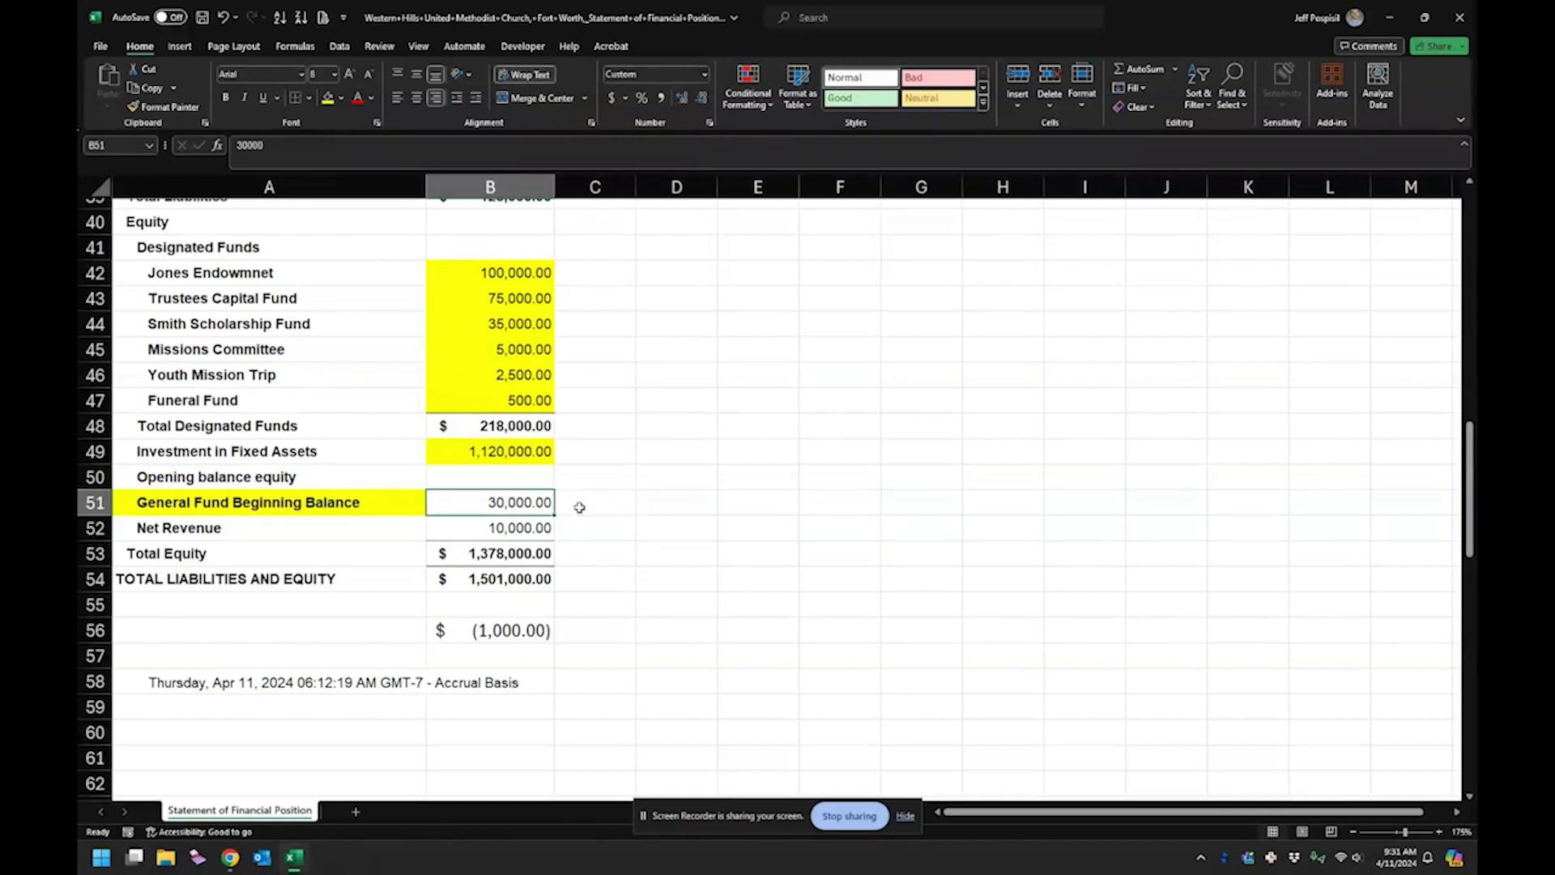
pyautogui.write('2')
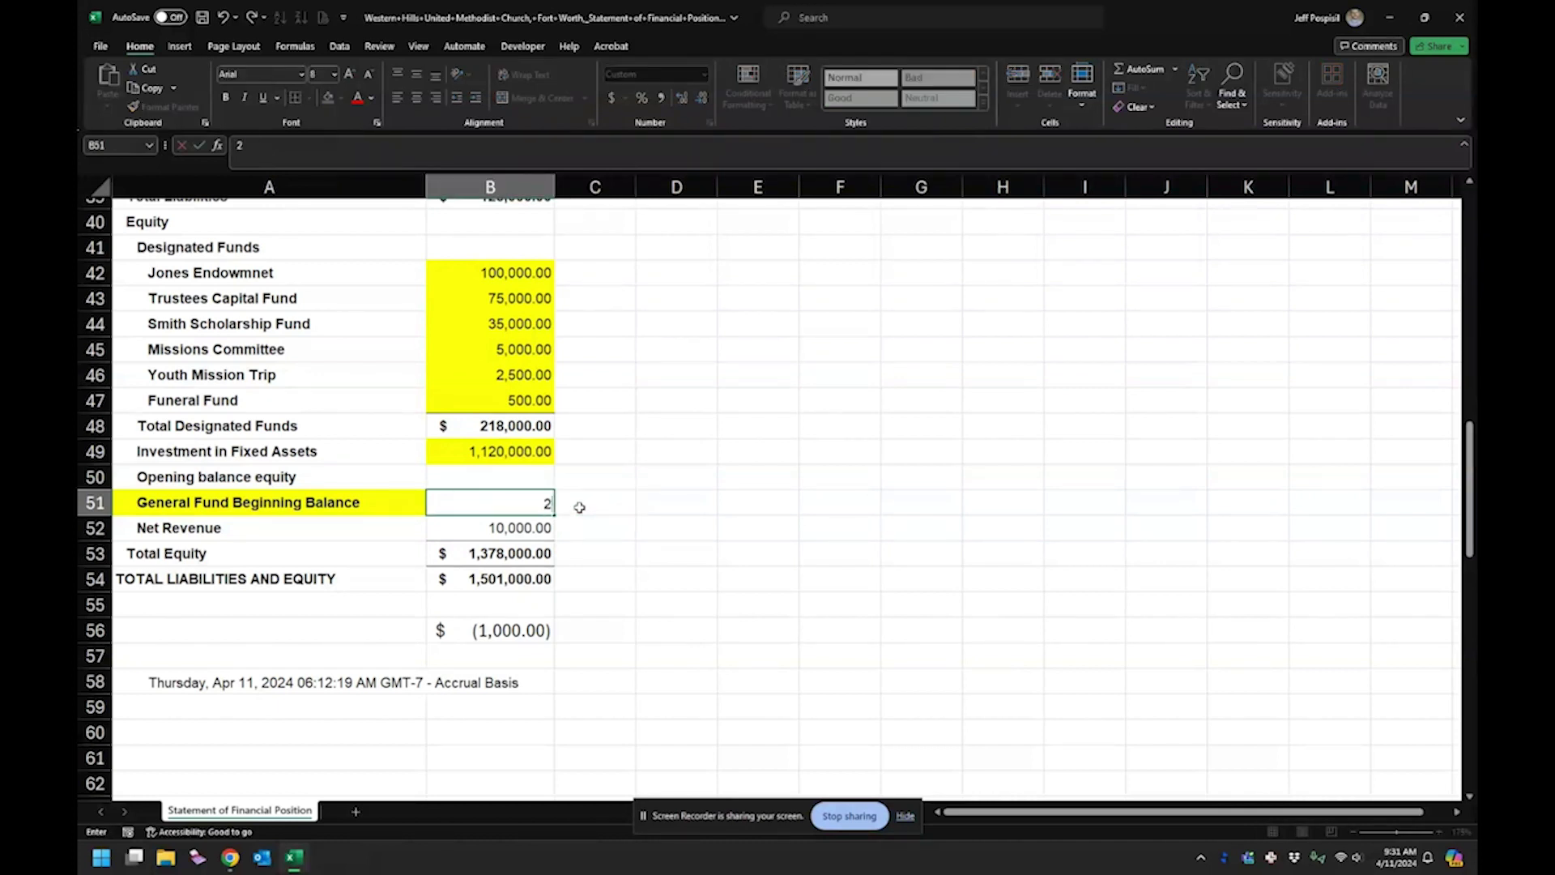
pyautogui.write('9,000')
pyautogui.press('Return')
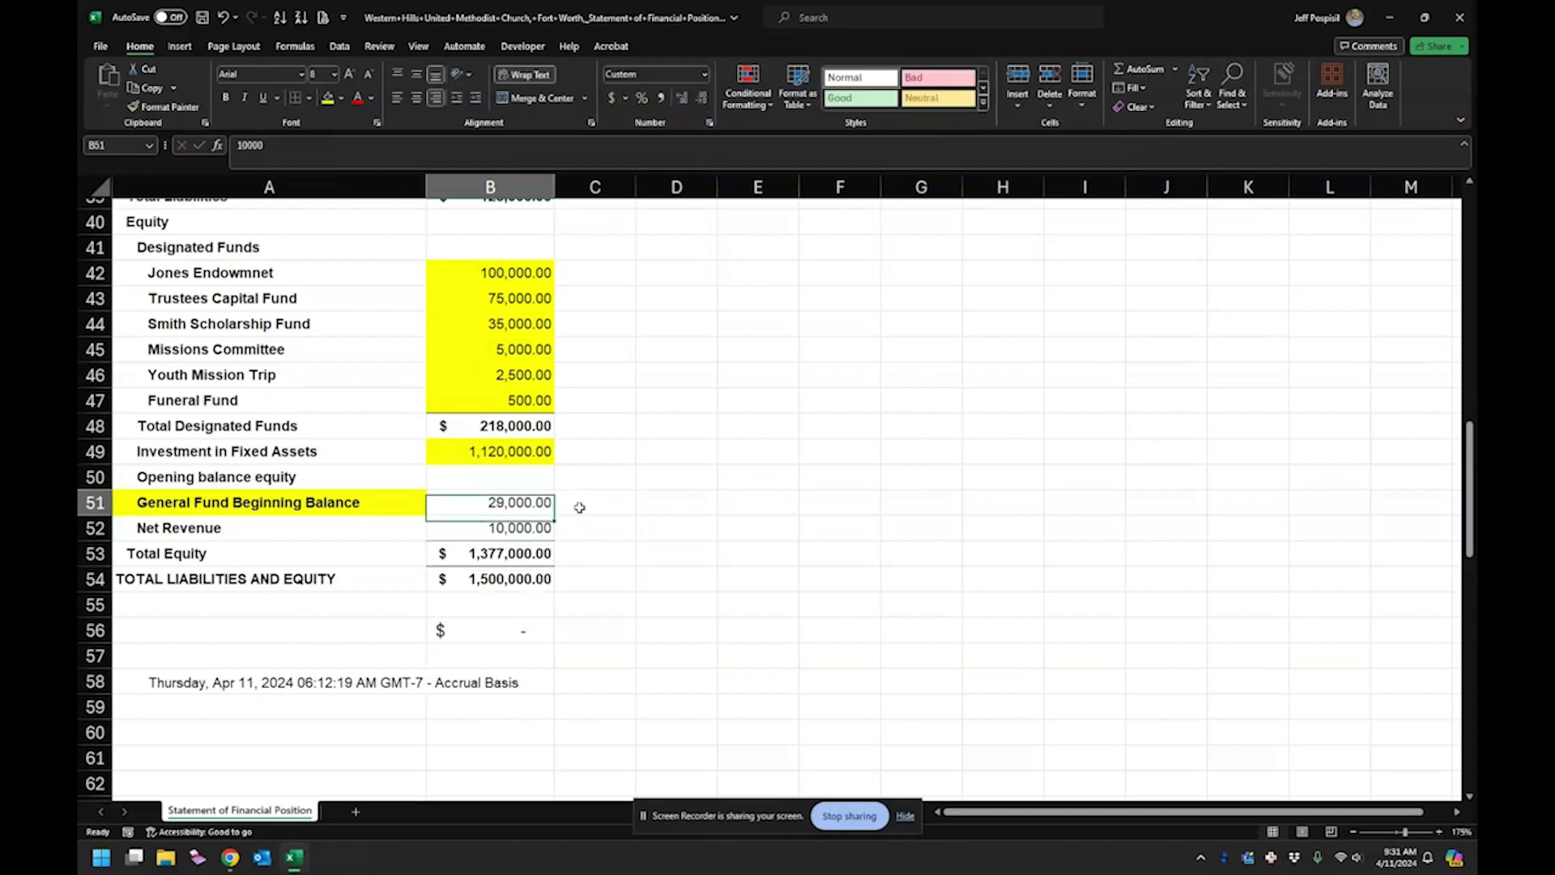
pyautogui.click(579, 507)
pyautogui.write('-10')
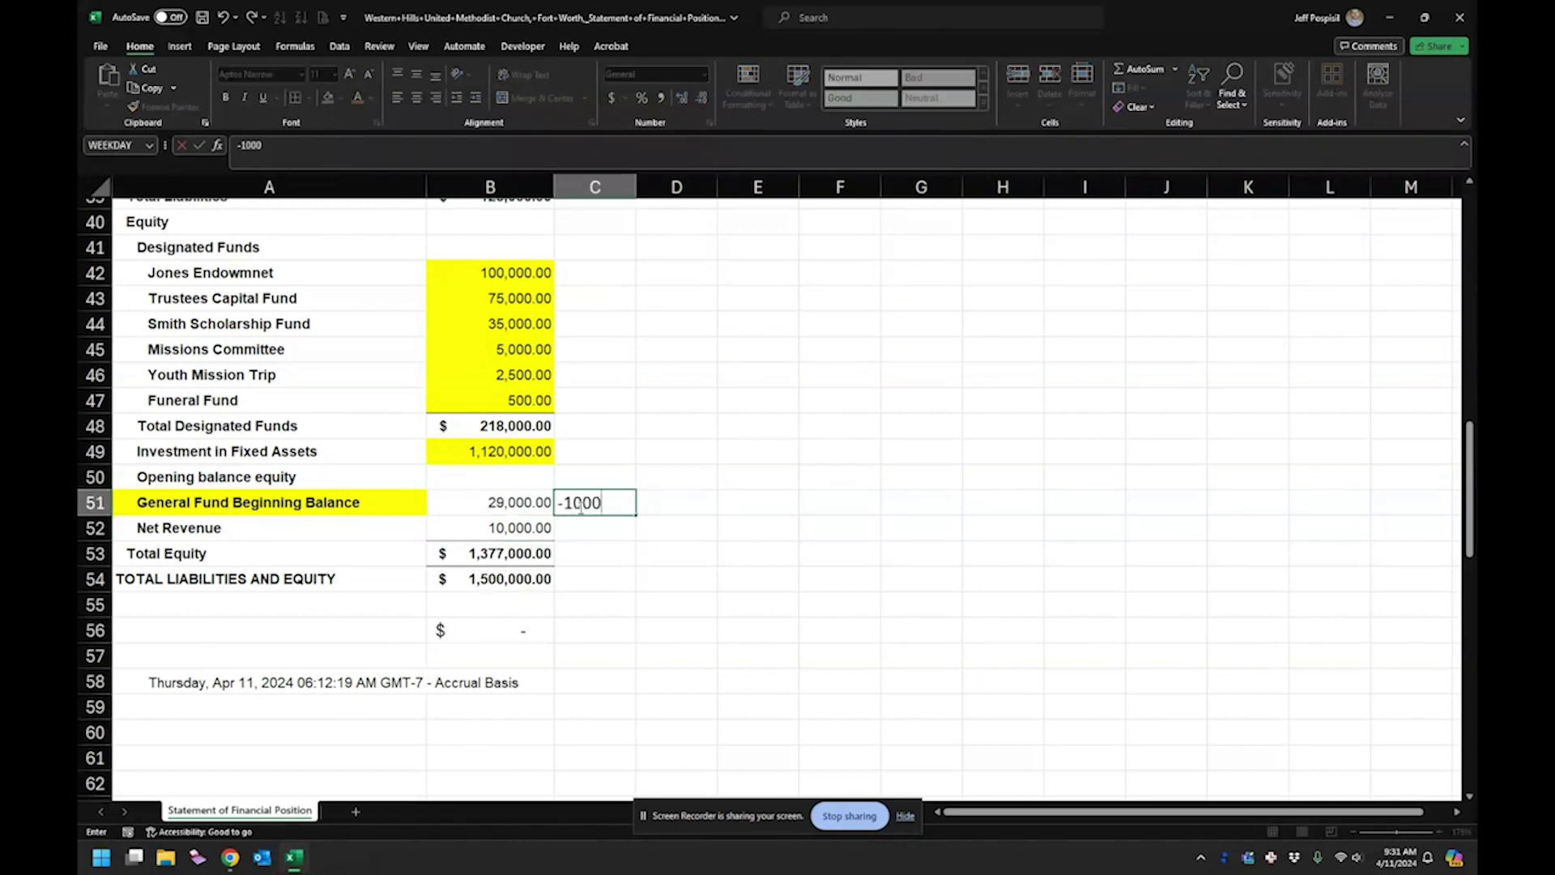
pyautogui.write('00')
pyautogui.press('Return')
pyautogui.click(579, 507)
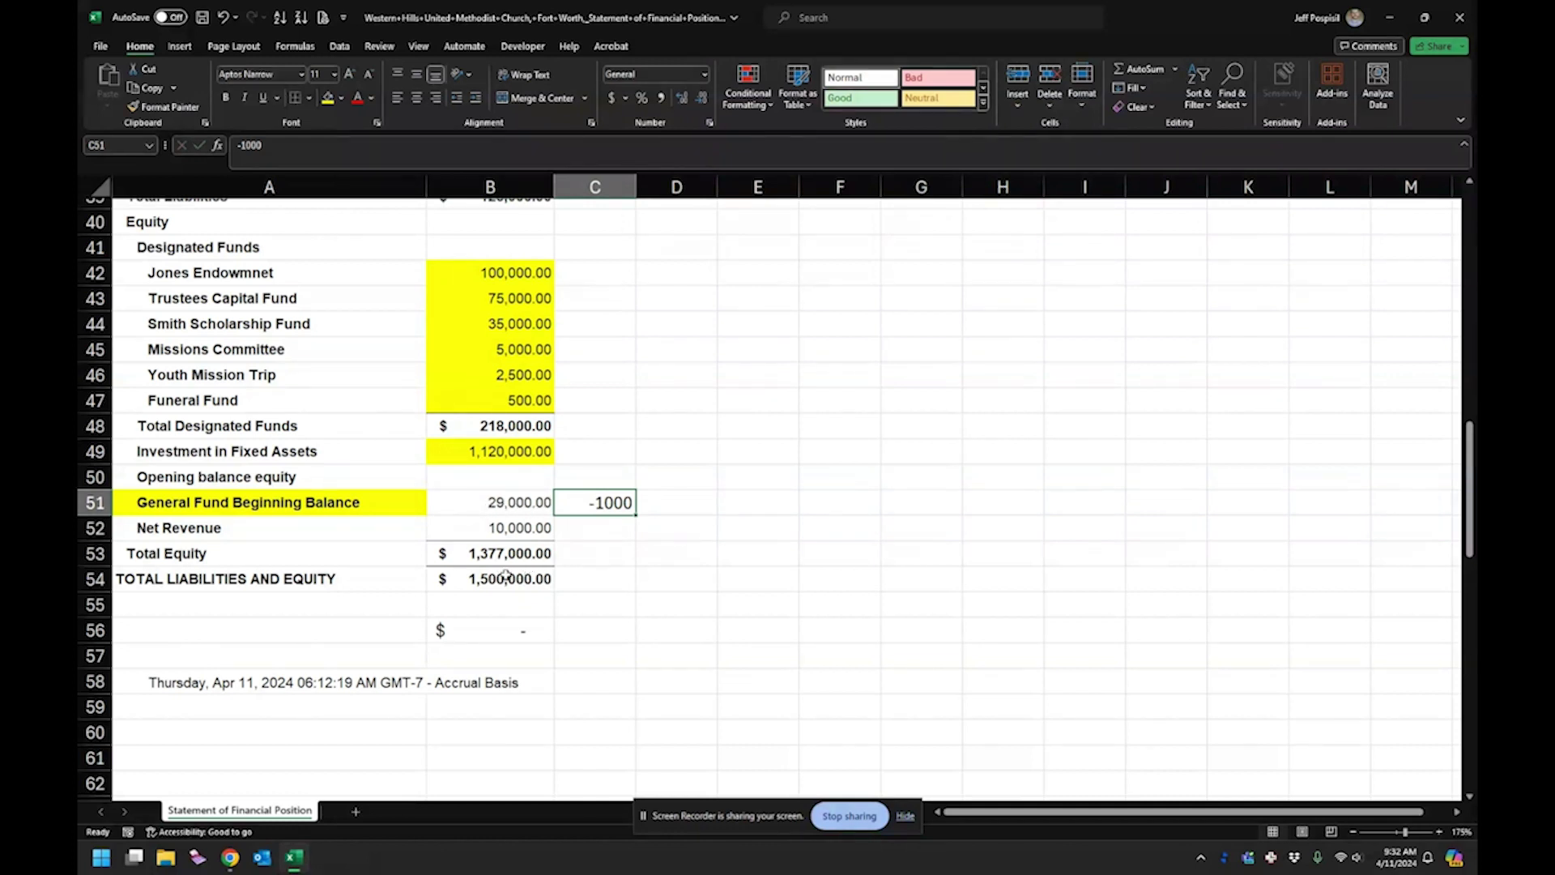
pyautogui.click(494, 478)
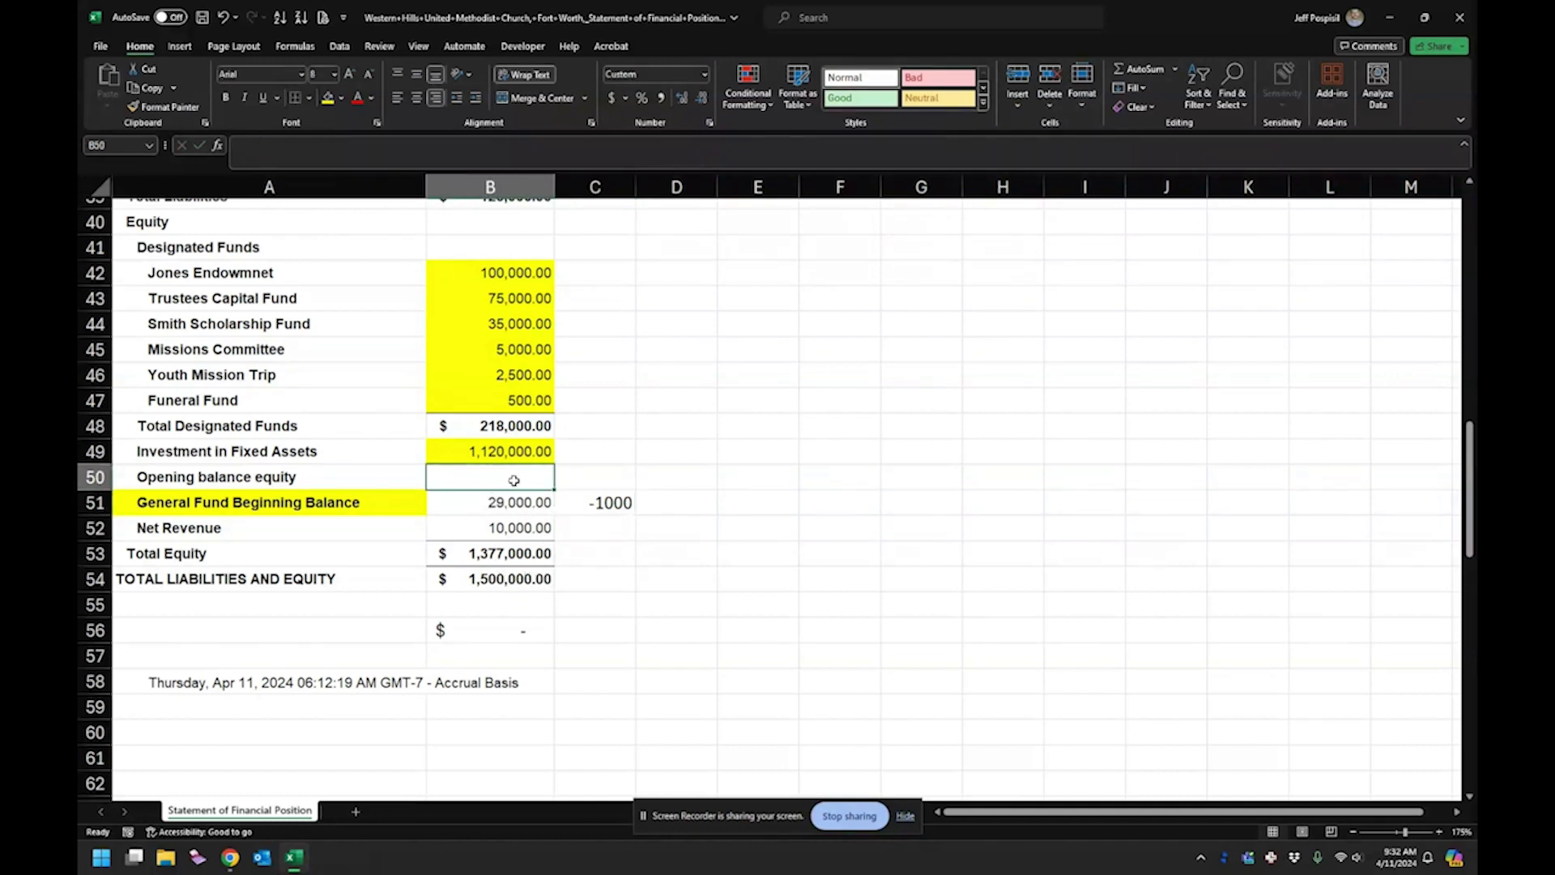
# Step: Undo the last three edits and copy 1337000 from the Opening balance equity formula
pyautogui.click(223, 16)
pyautogui.click(223, 16)
pyautogui.click(223, 17)
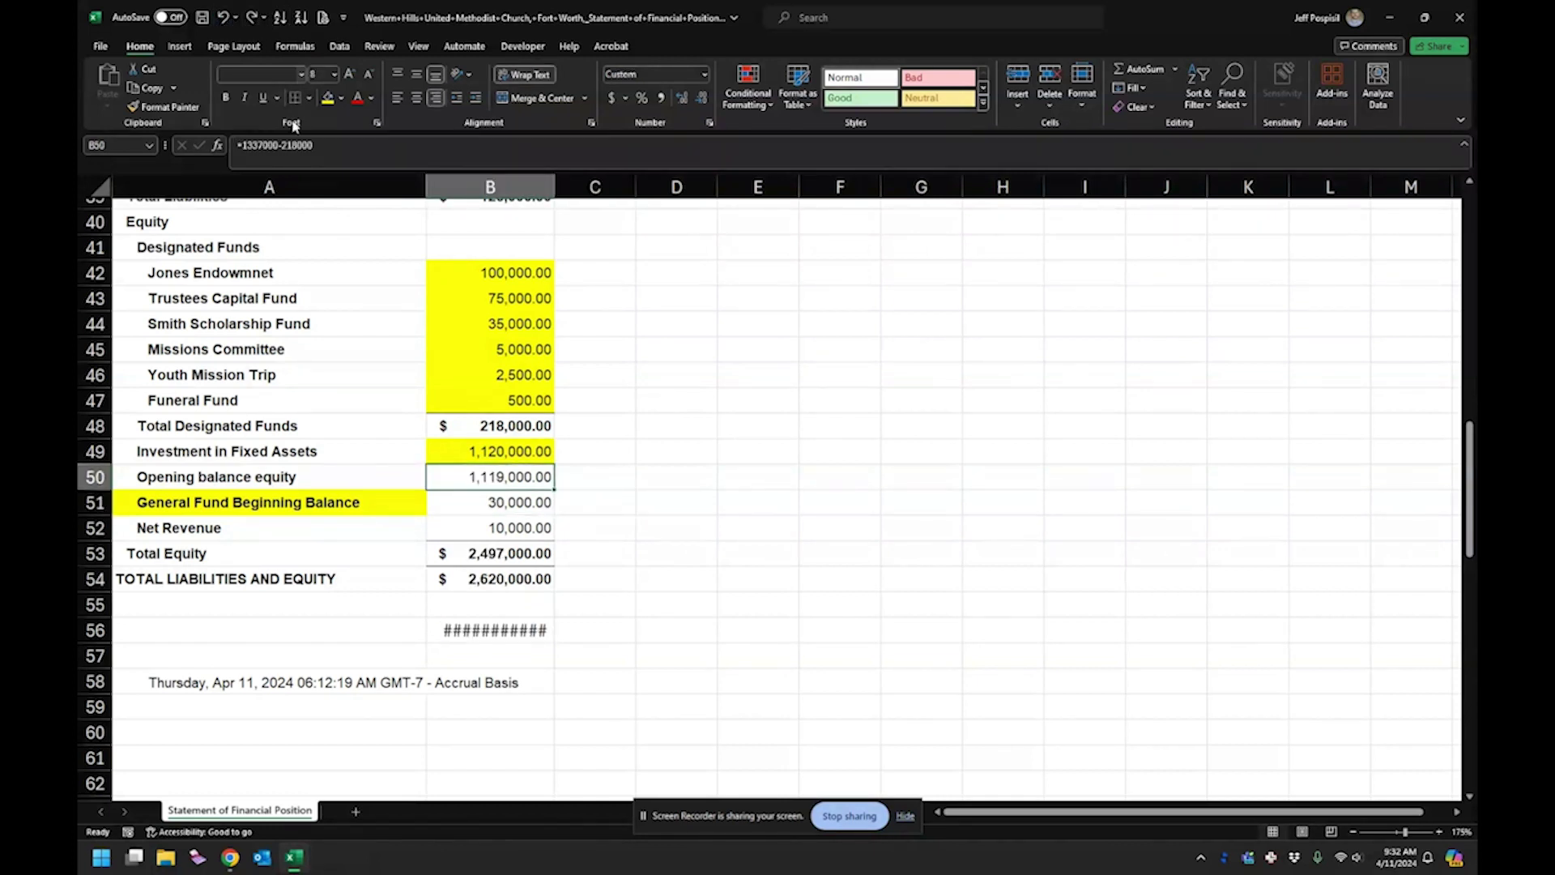
pyautogui.moveTo(282, 143); pyautogui.dragTo(227, 140)
pyautogui.hotkey('ctrl', 'c')
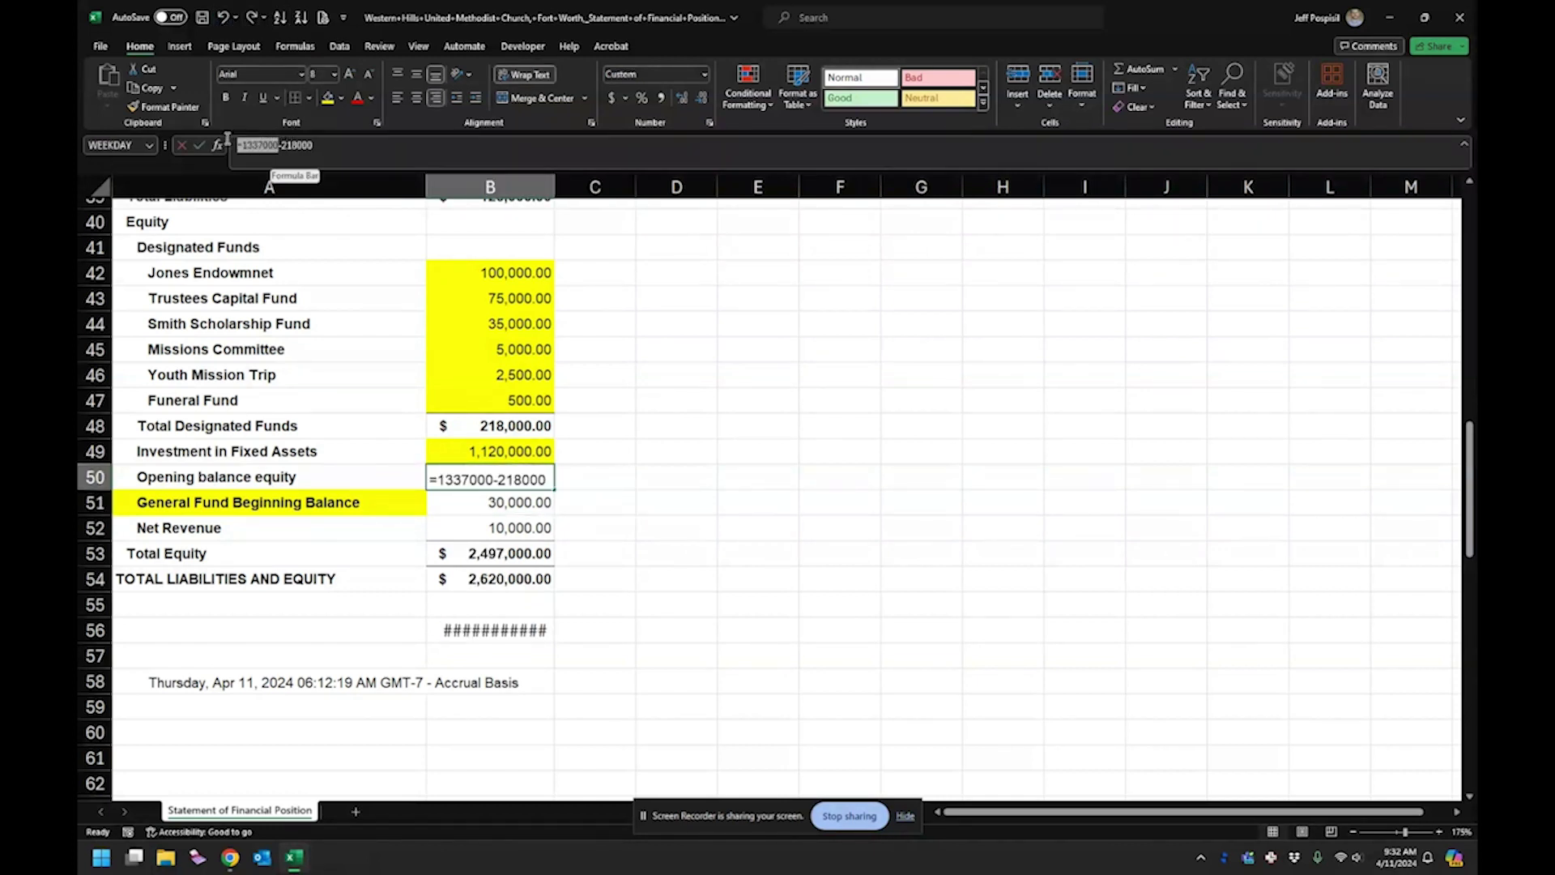
pyautogui.press('Escape')
# Step: Paste 1337000 into C50 in Comma Style and clear the Opening balance equity amount in B50
pyautogui.click(620, 479)
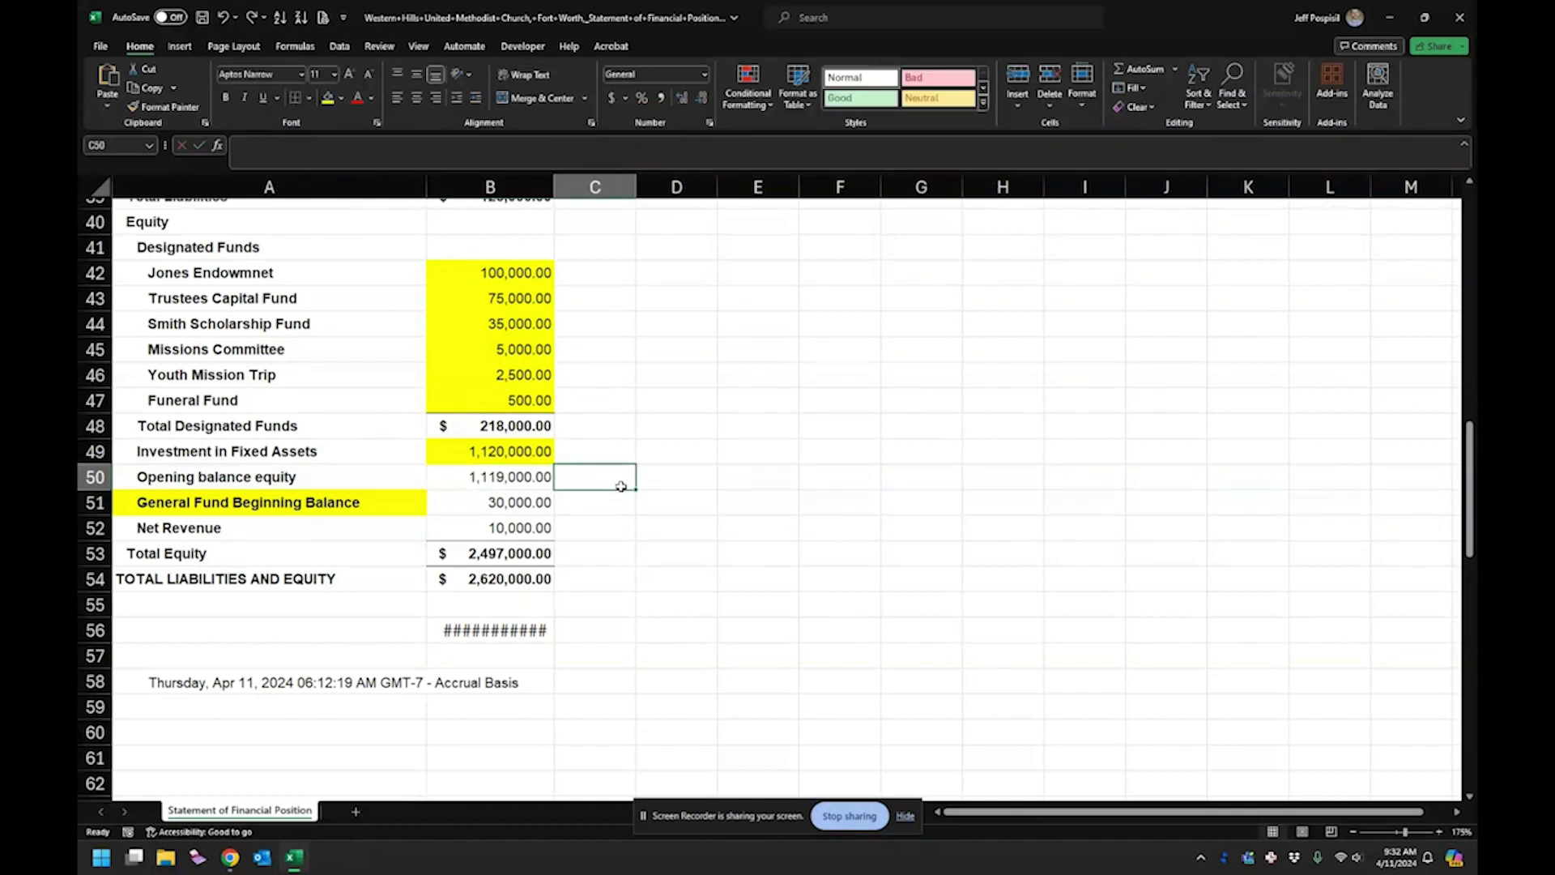
pyautogui.hotkey('ctrl', 'v')
pyautogui.click(517, 478)
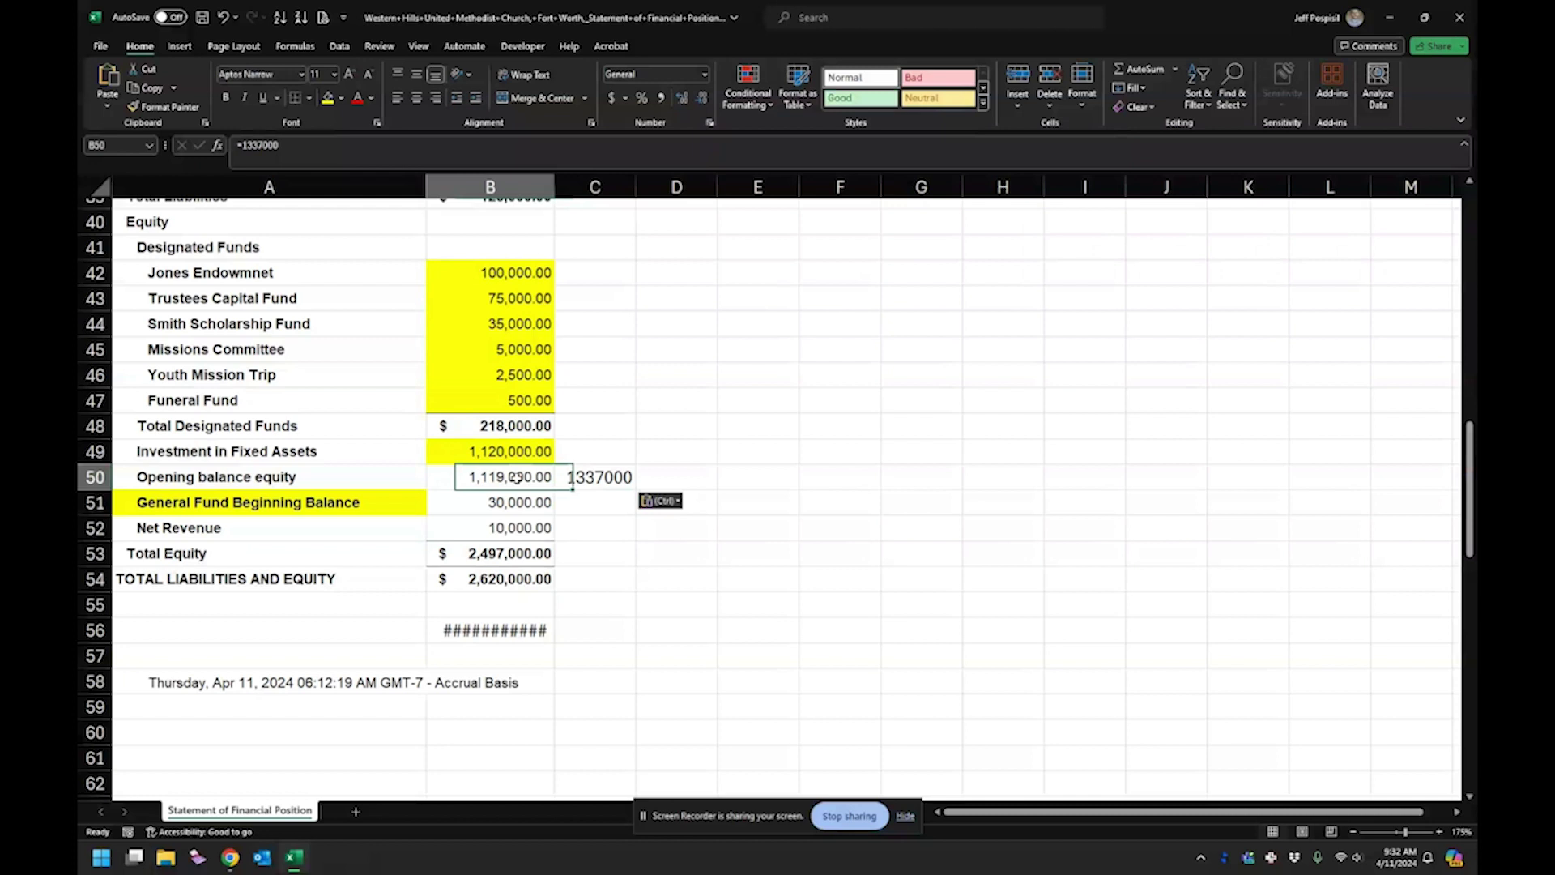
pyautogui.click(626, 476)
pyautogui.click(661, 97)
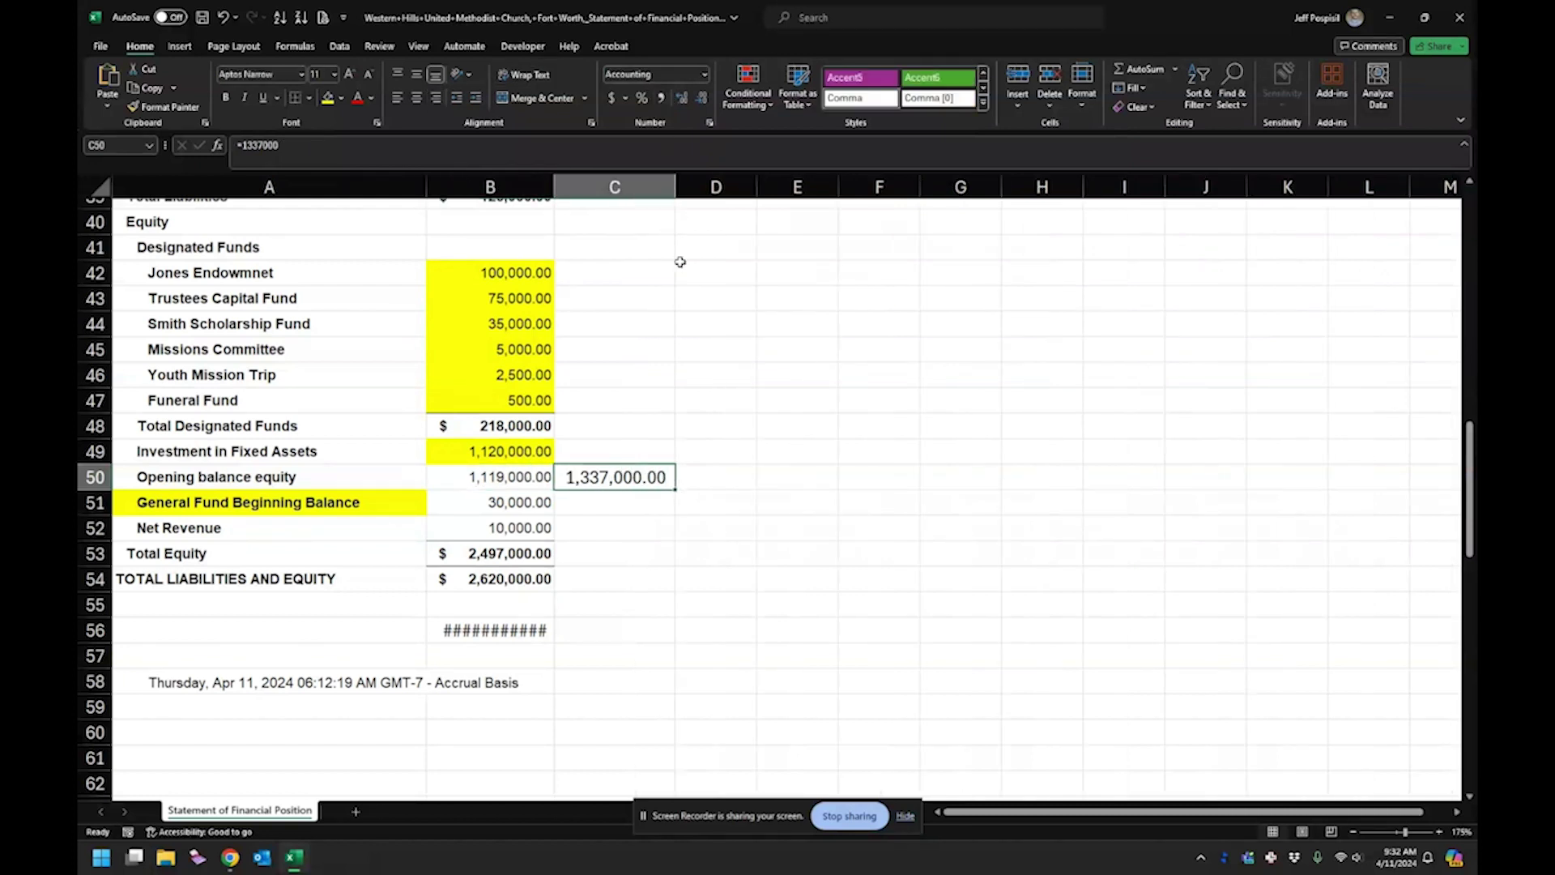
pyautogui.click(716, 375)
pyautogui.click(477, 475)
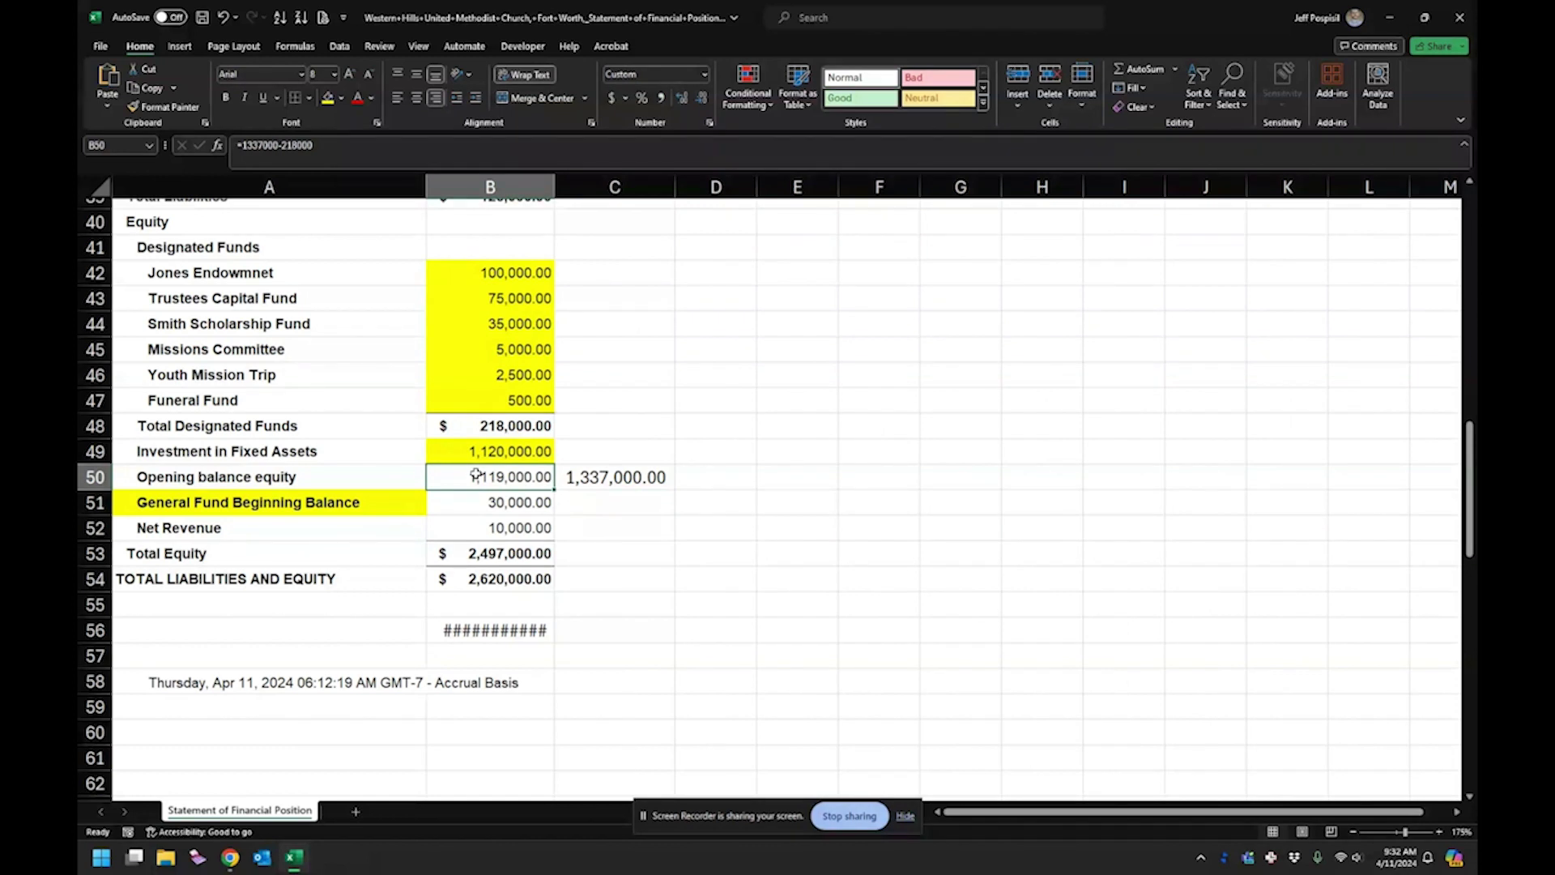
pyautogui.press('Delete')
# Step: Enter -1000 in C51 and make C50 negative so it shows (1,337,000.00)
pyautogui.press('Down')
pyautogui.press('Right')
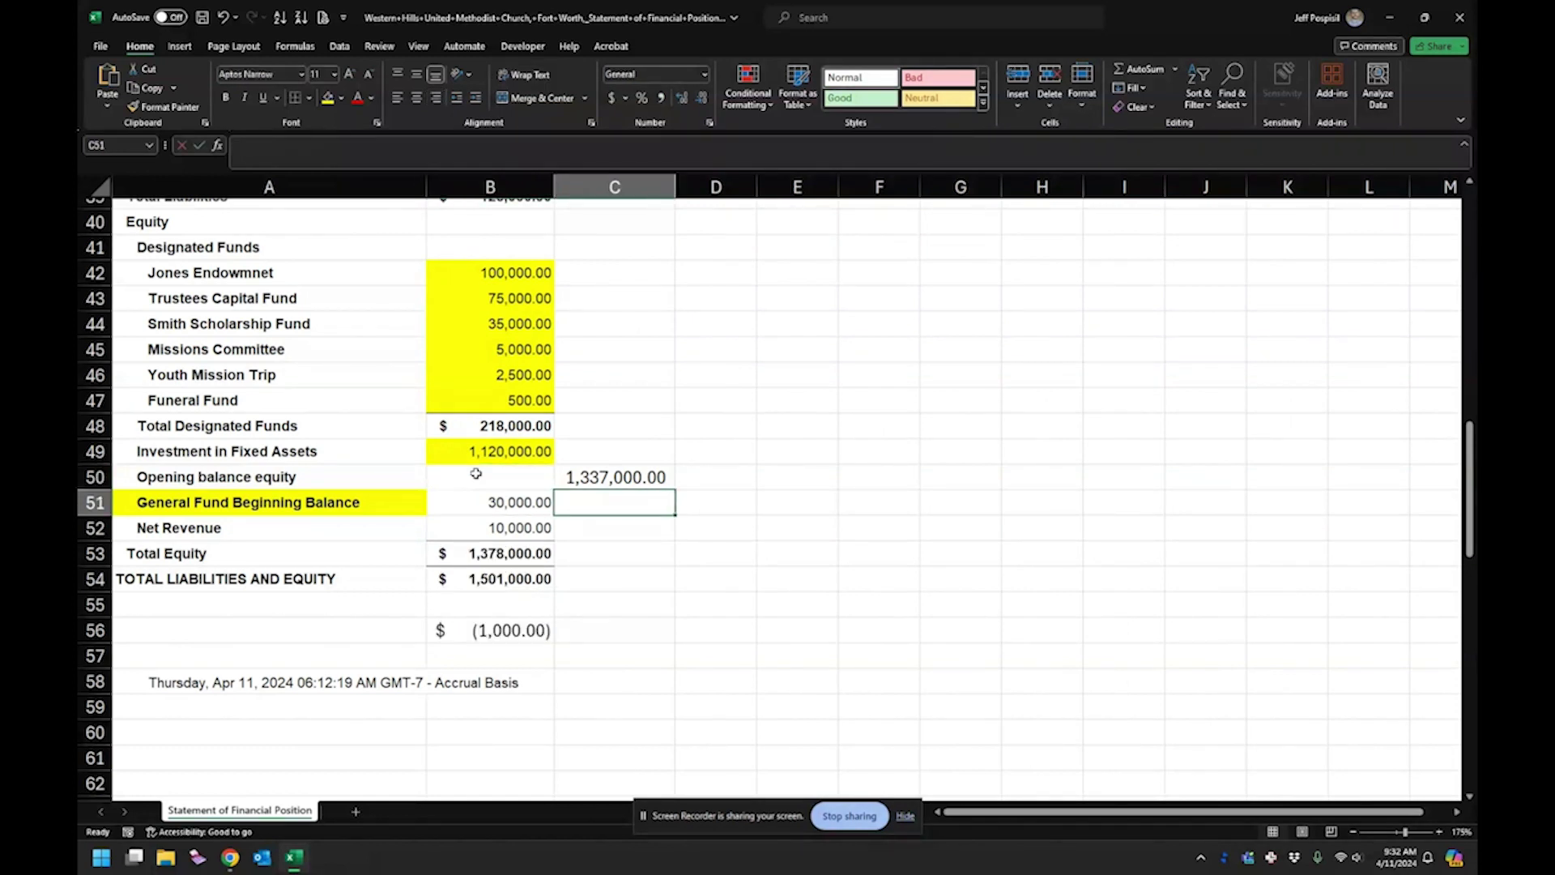
pyautogui.write('-1000')
pyautogui.press('Return')
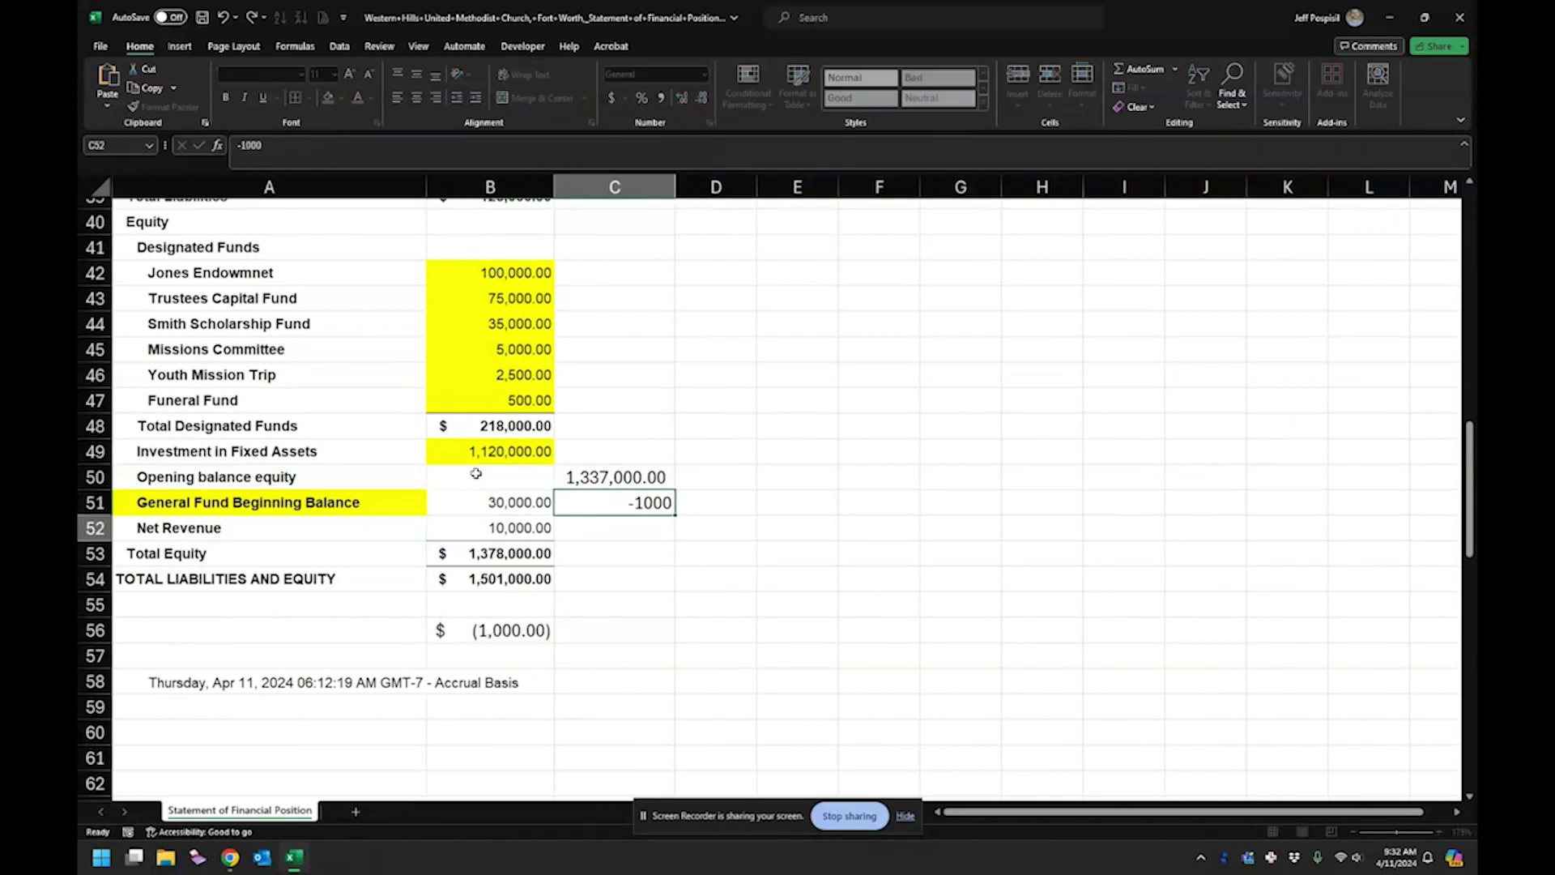
pyautogui.press('Up')
pyautogui.press('Up')
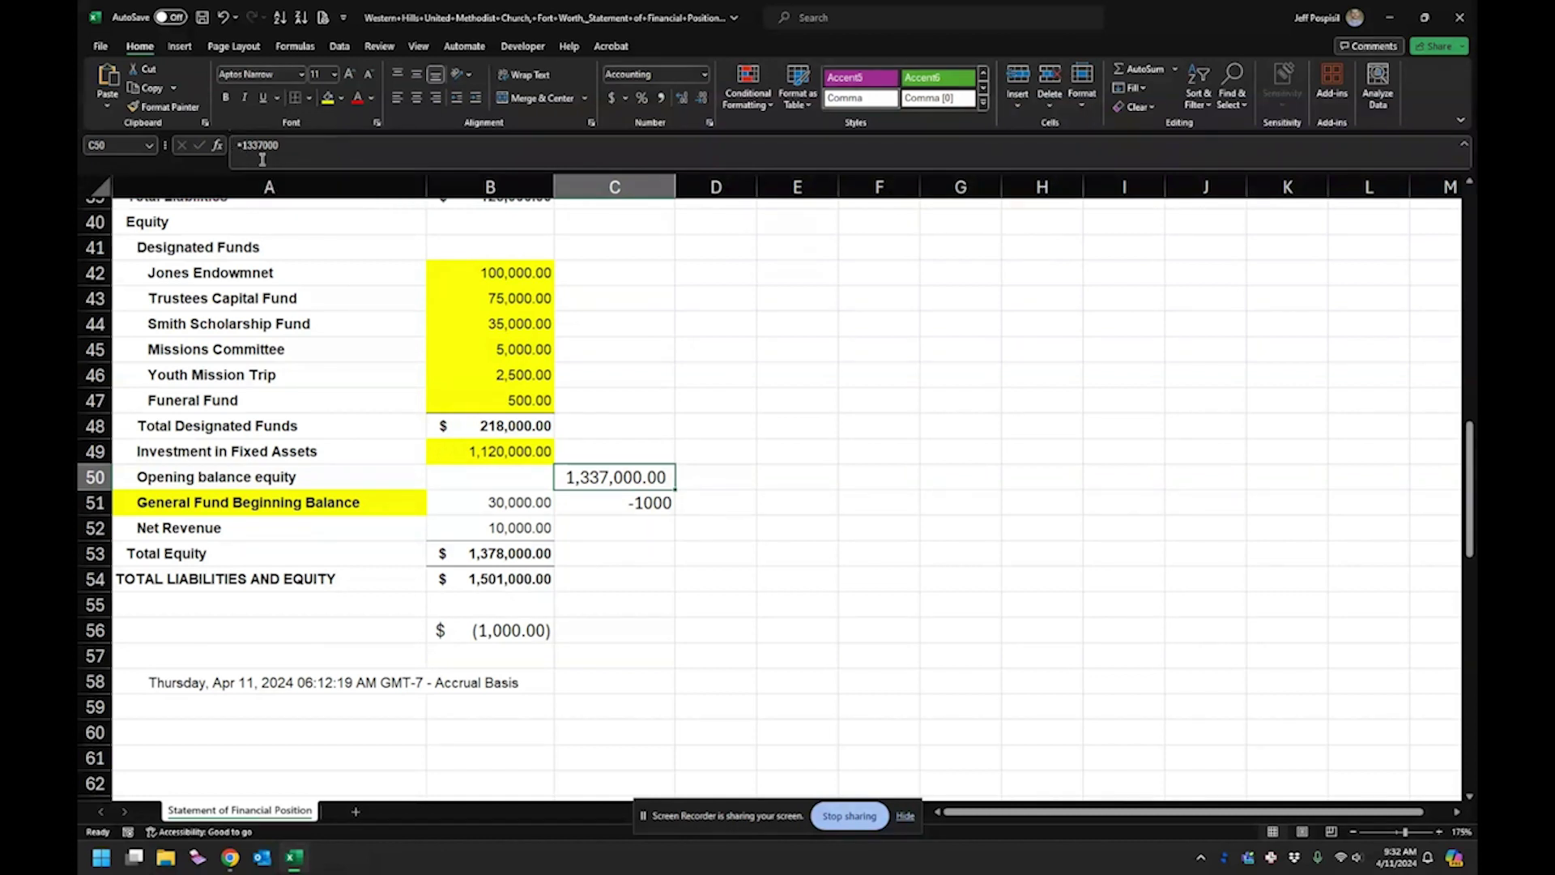
pyautogui.click(241, 144)
pyautogui.write('-')
pyautogui.press('Return')
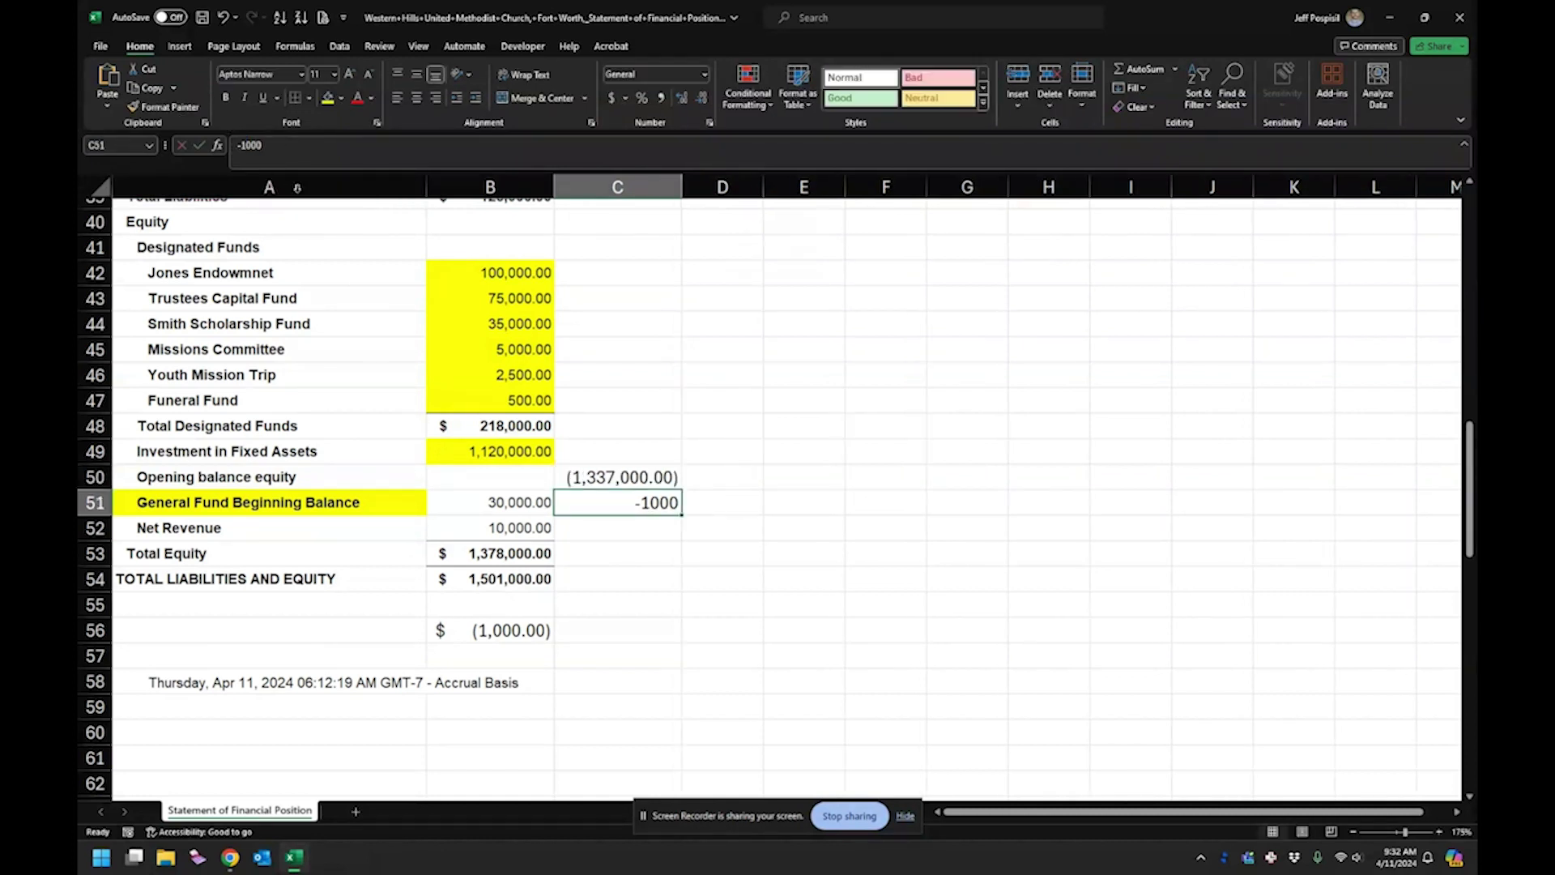
# Step: Set the beginning balance in B51 to 29,000
pyautogui.click(489, 503)
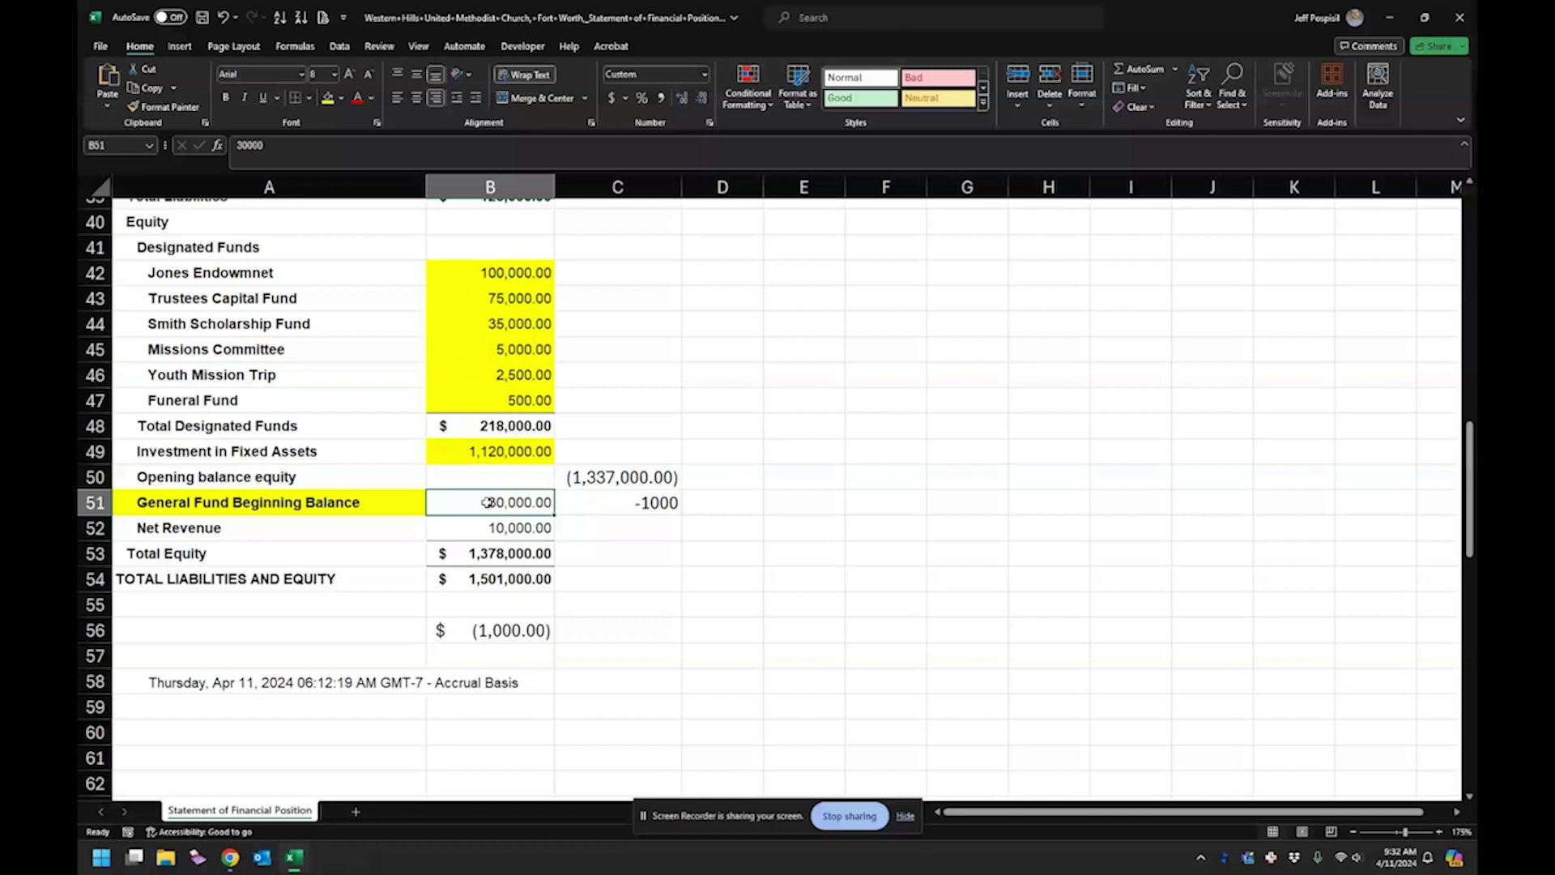
pyautogui.write('29,000')
pyautogui.press('Return')
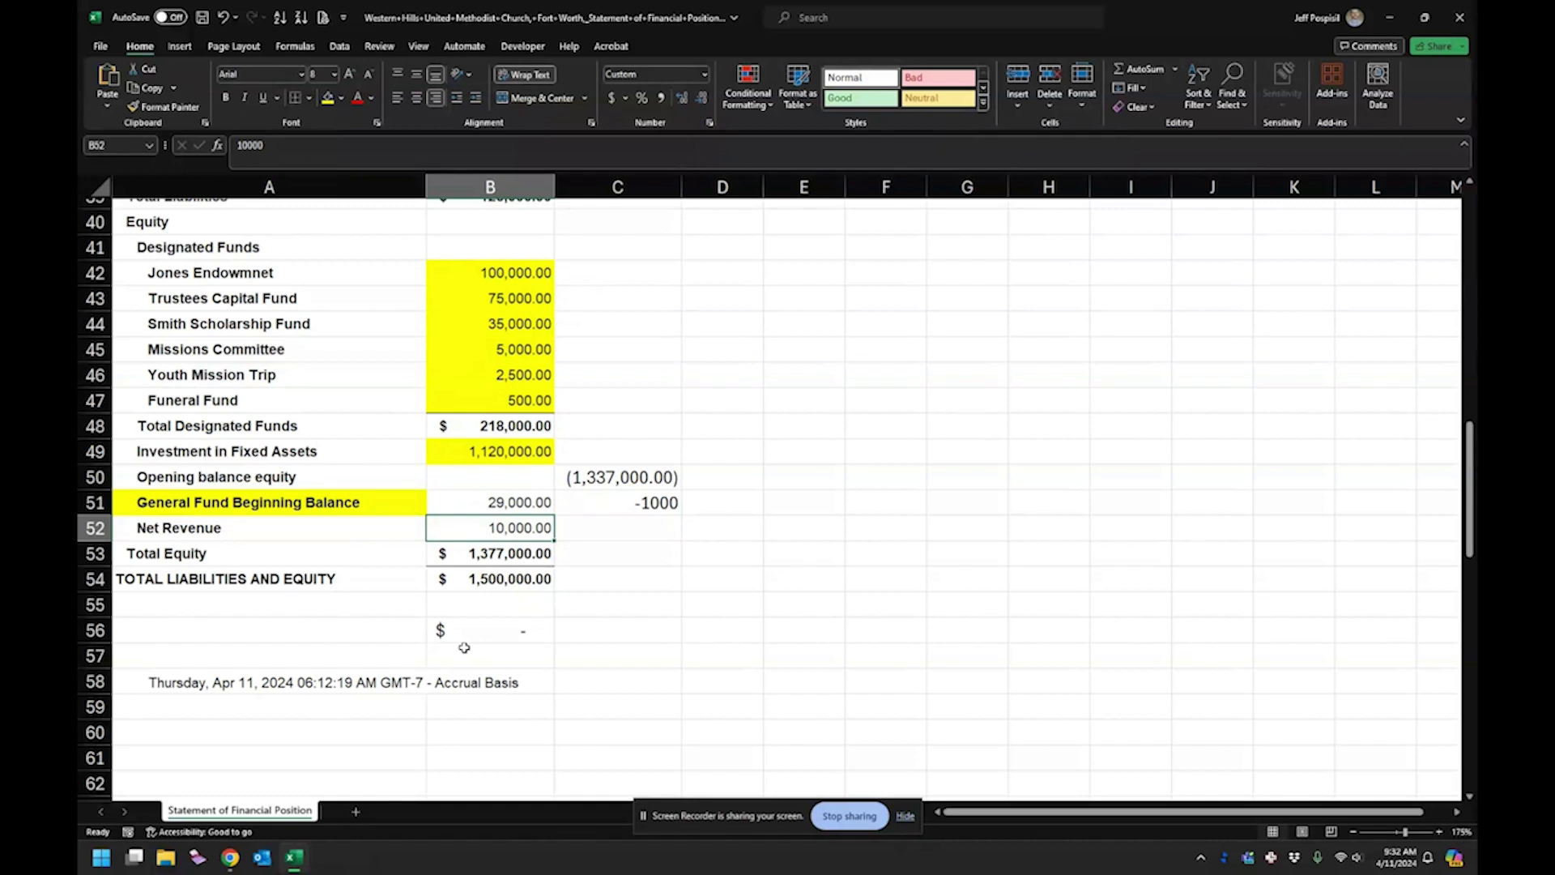
# Step: Copy the equity account names from A42:A47, A49 and A50:A51 into column E starting at E42
pyautogui.scroll(1, 241, 632)
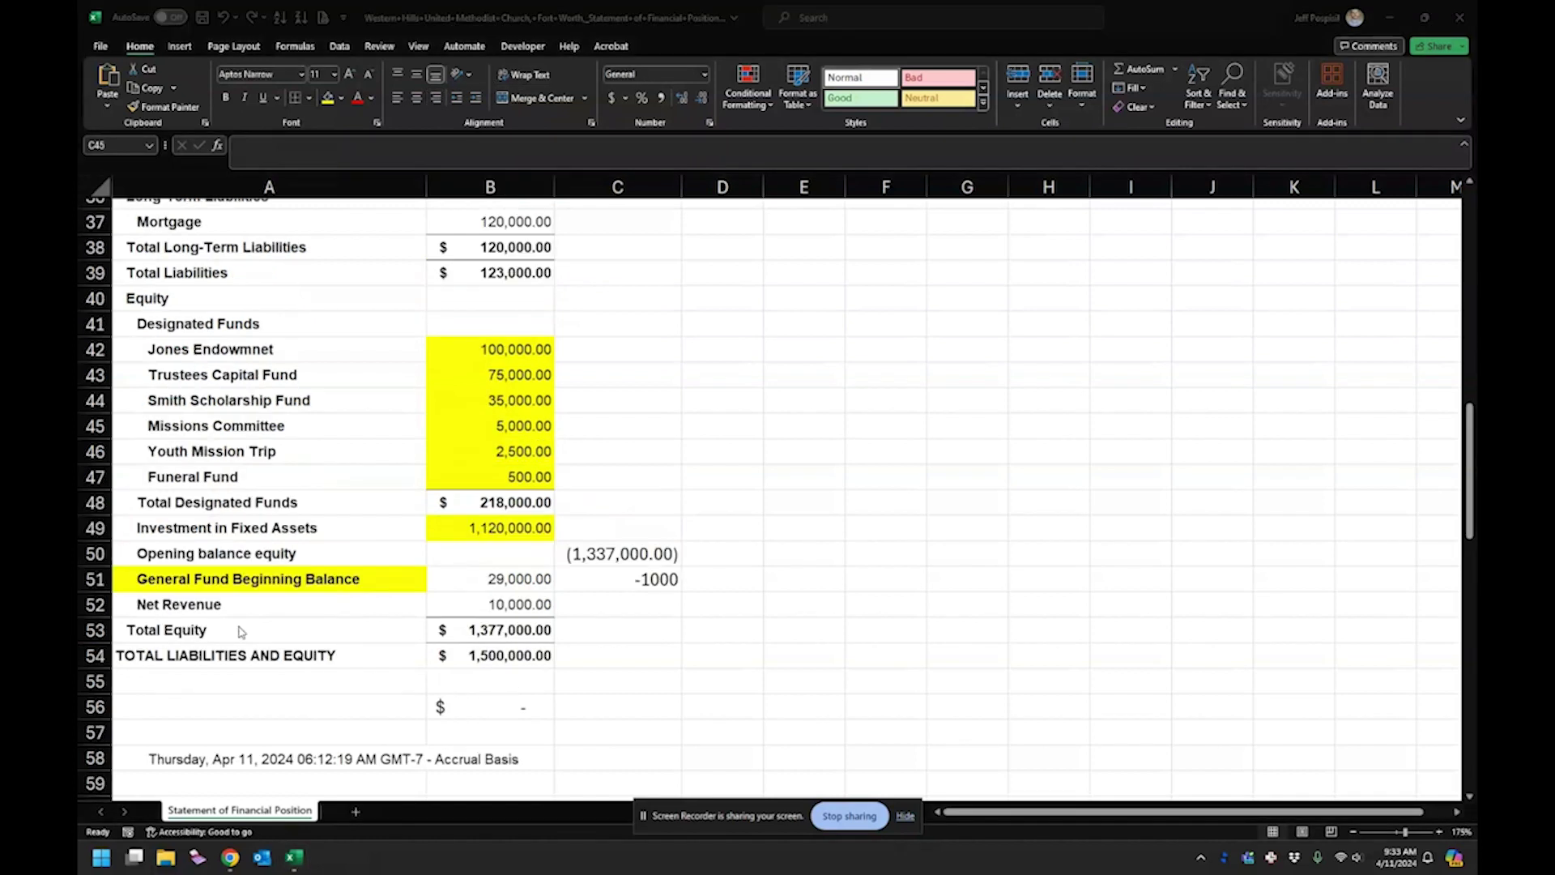
pyautogui.moveTo(227, 345); pyautogui.dragTo(231, 485)
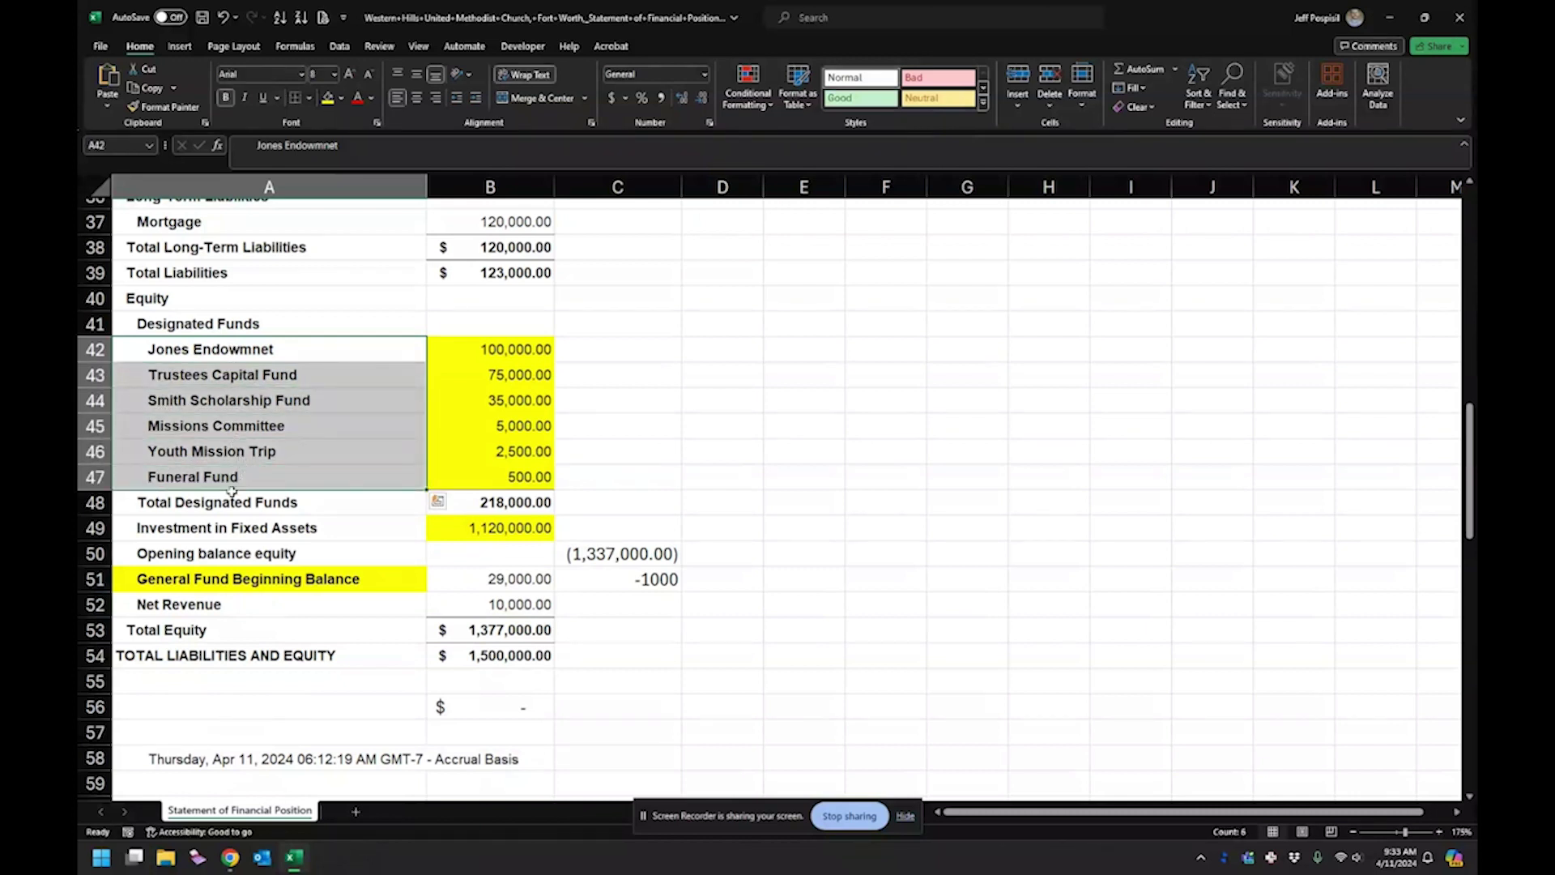
pyautogui.keyDown('ctrl'); pyautogui.click(213, 529); pyautogui.keyUp('ctrl')
pyautogui.moveTo(215, 554); pyautogui.dragTo(218, 568)
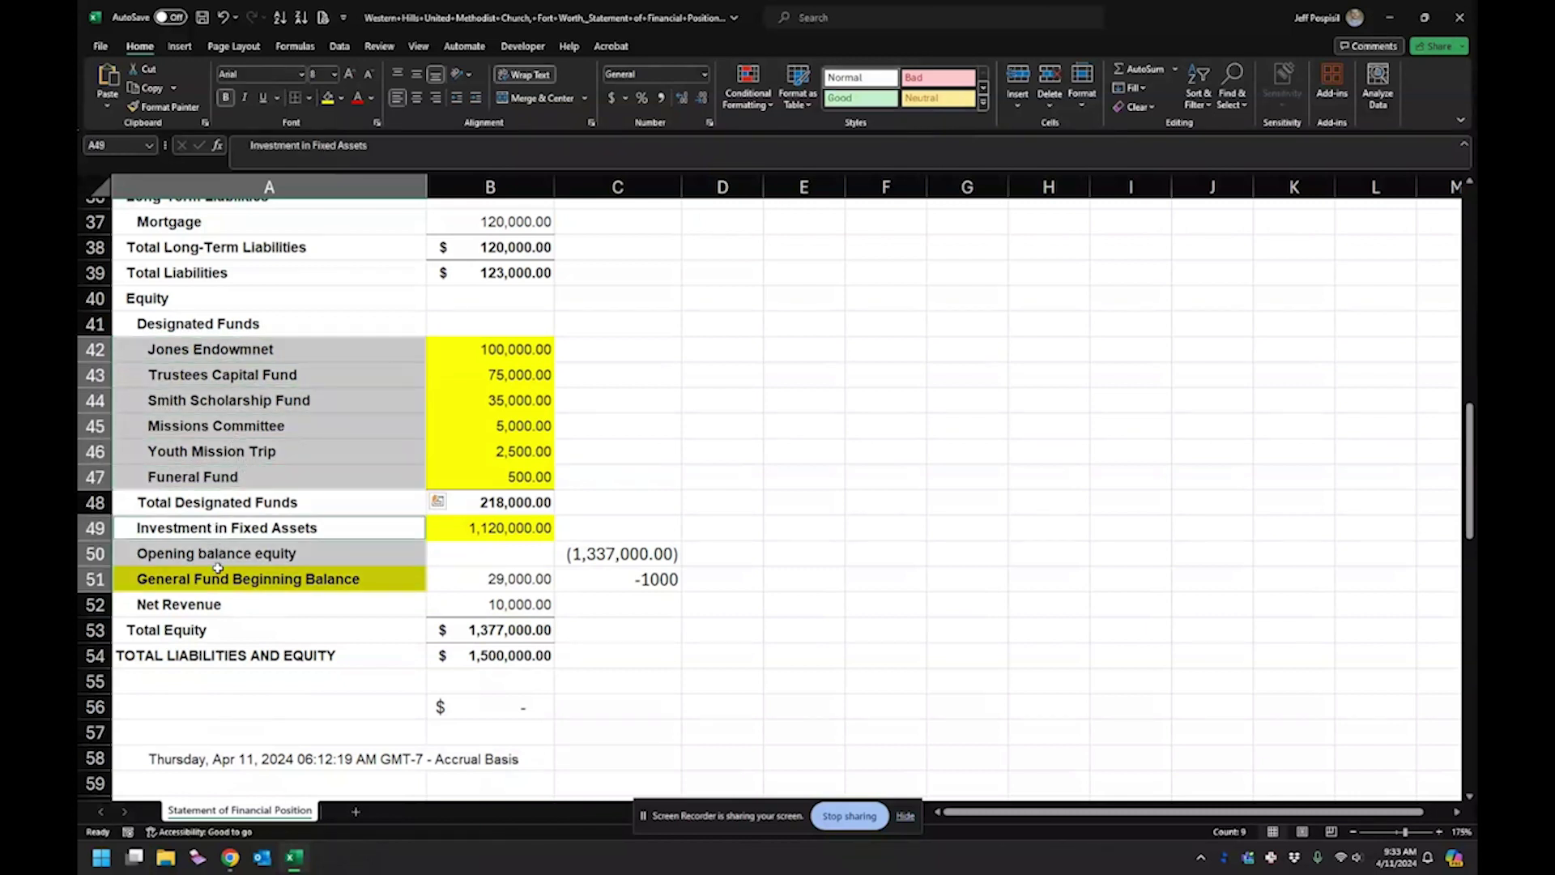
pyautogui.hotkey('ctrl', 'c')
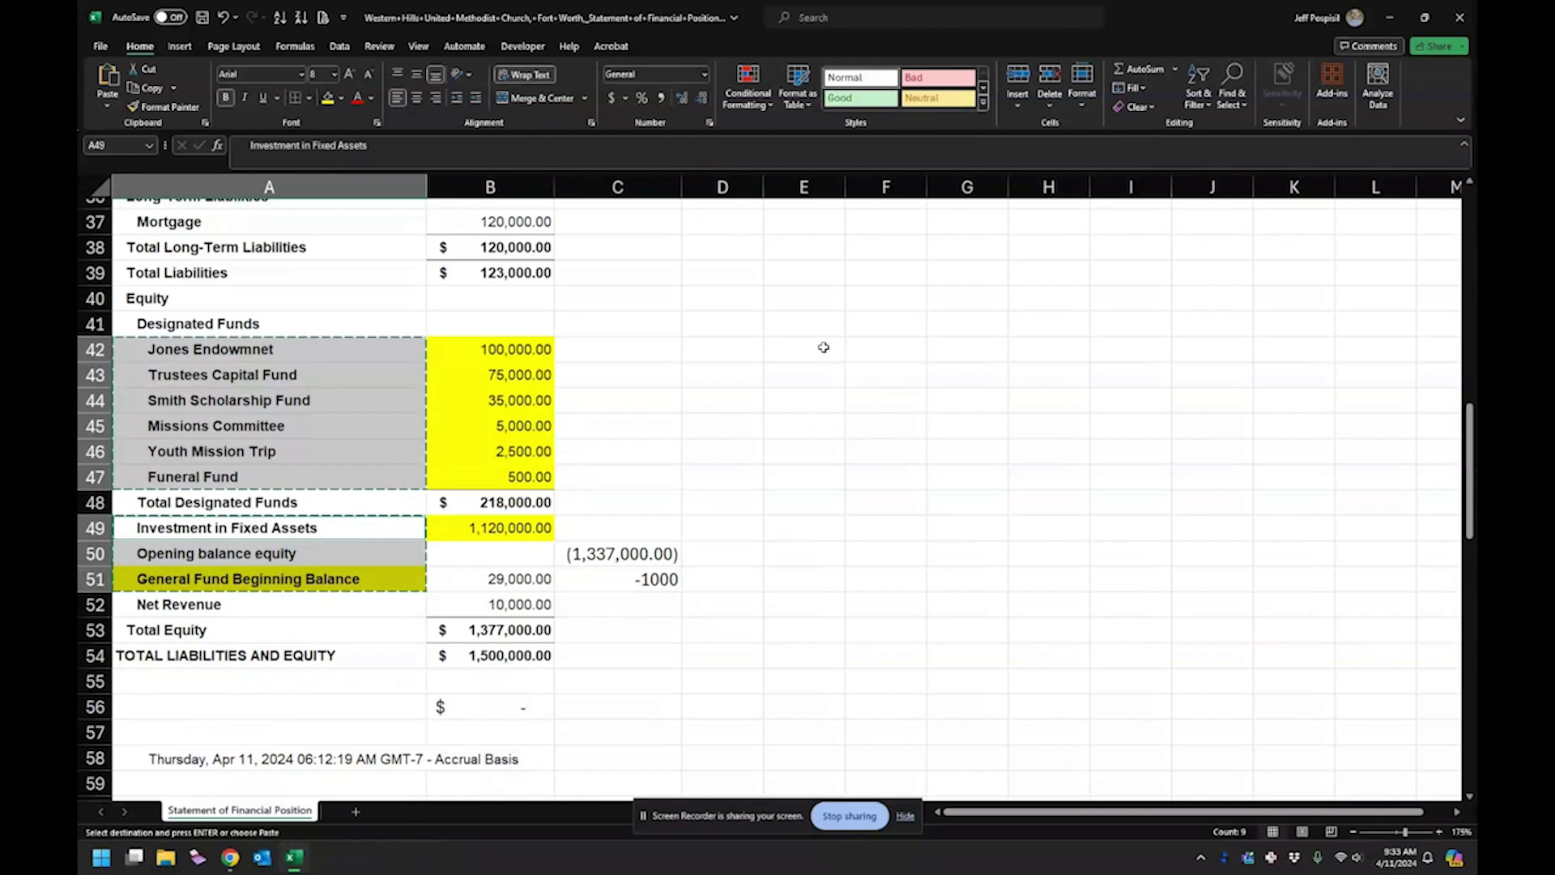
pyautogui.click(824, 347)
pyautogui.hotkey('ctrl', 'v')
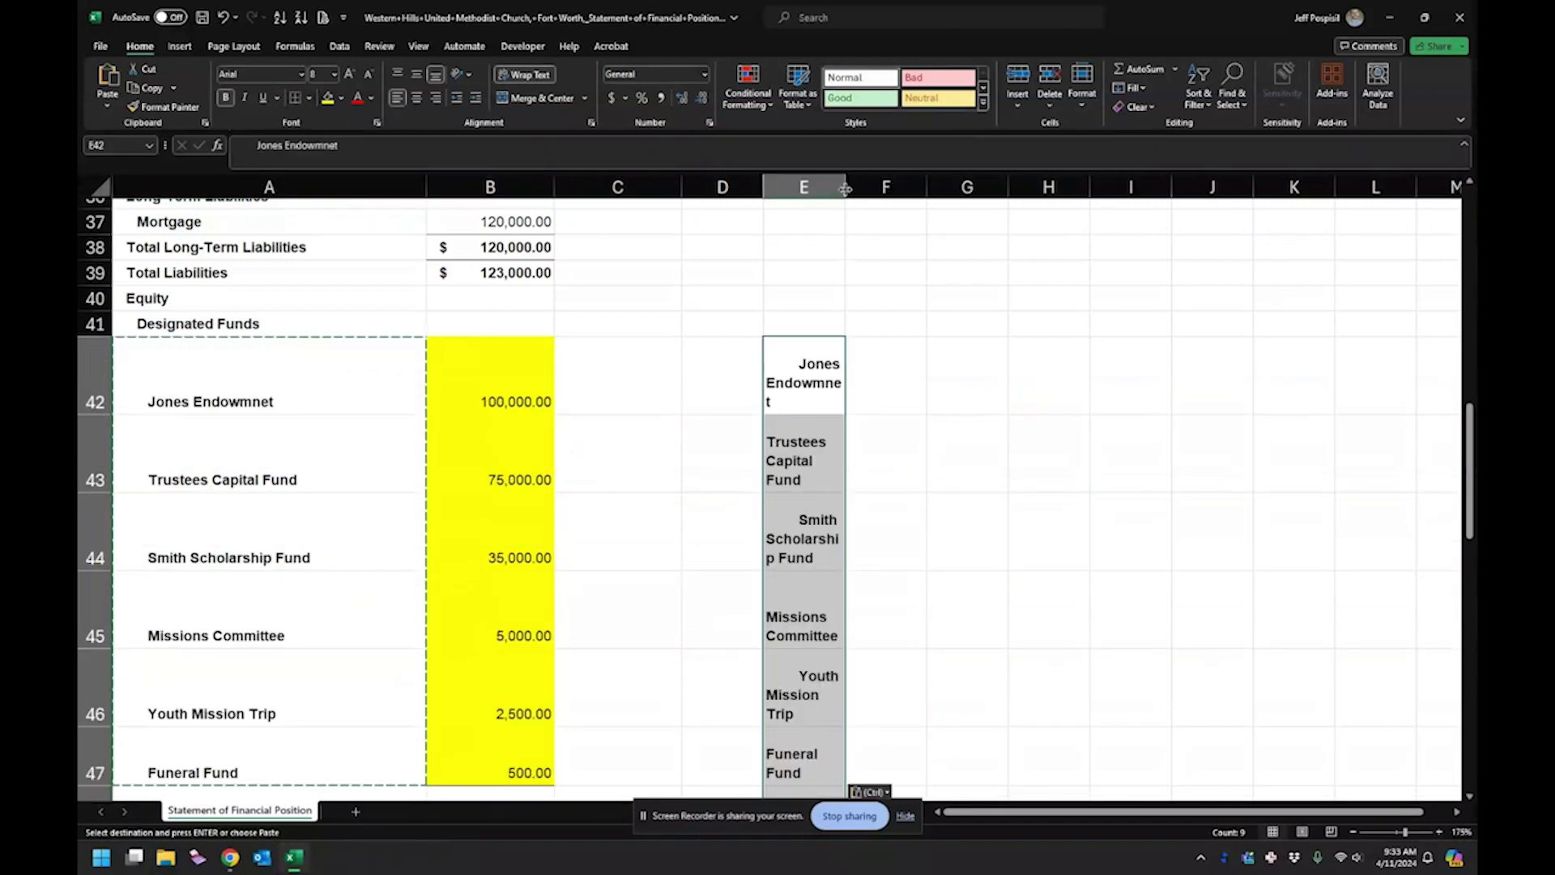
# Step: Turn off Wrap Text on the pasted labels and autofit column E
pyautogui.click(546, 75)
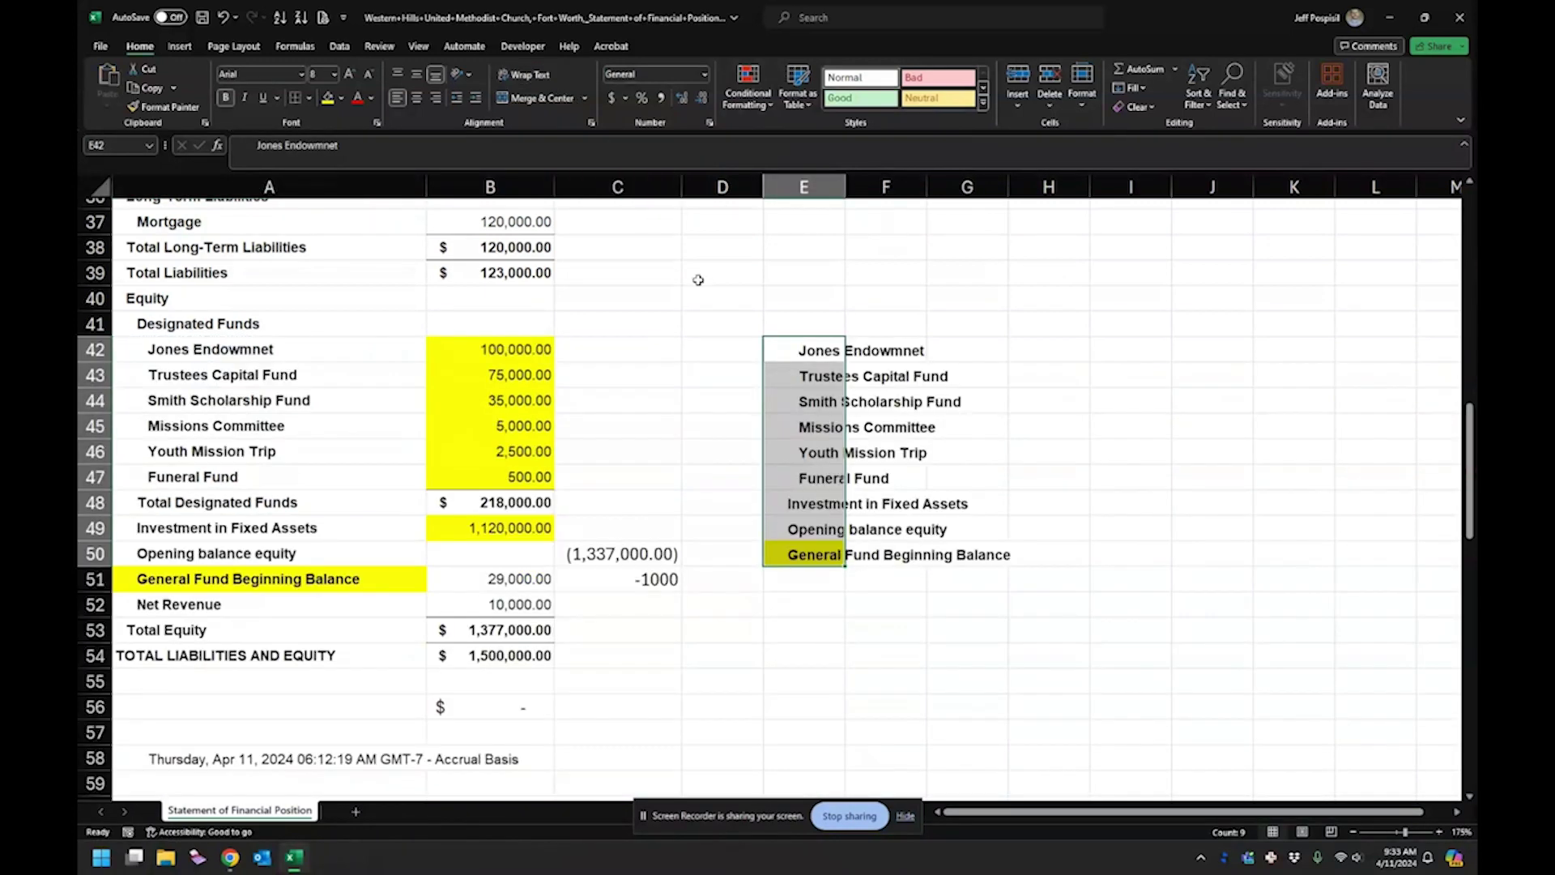
pyautogui.click(819, 386)
pyautogui.click(855, 179)
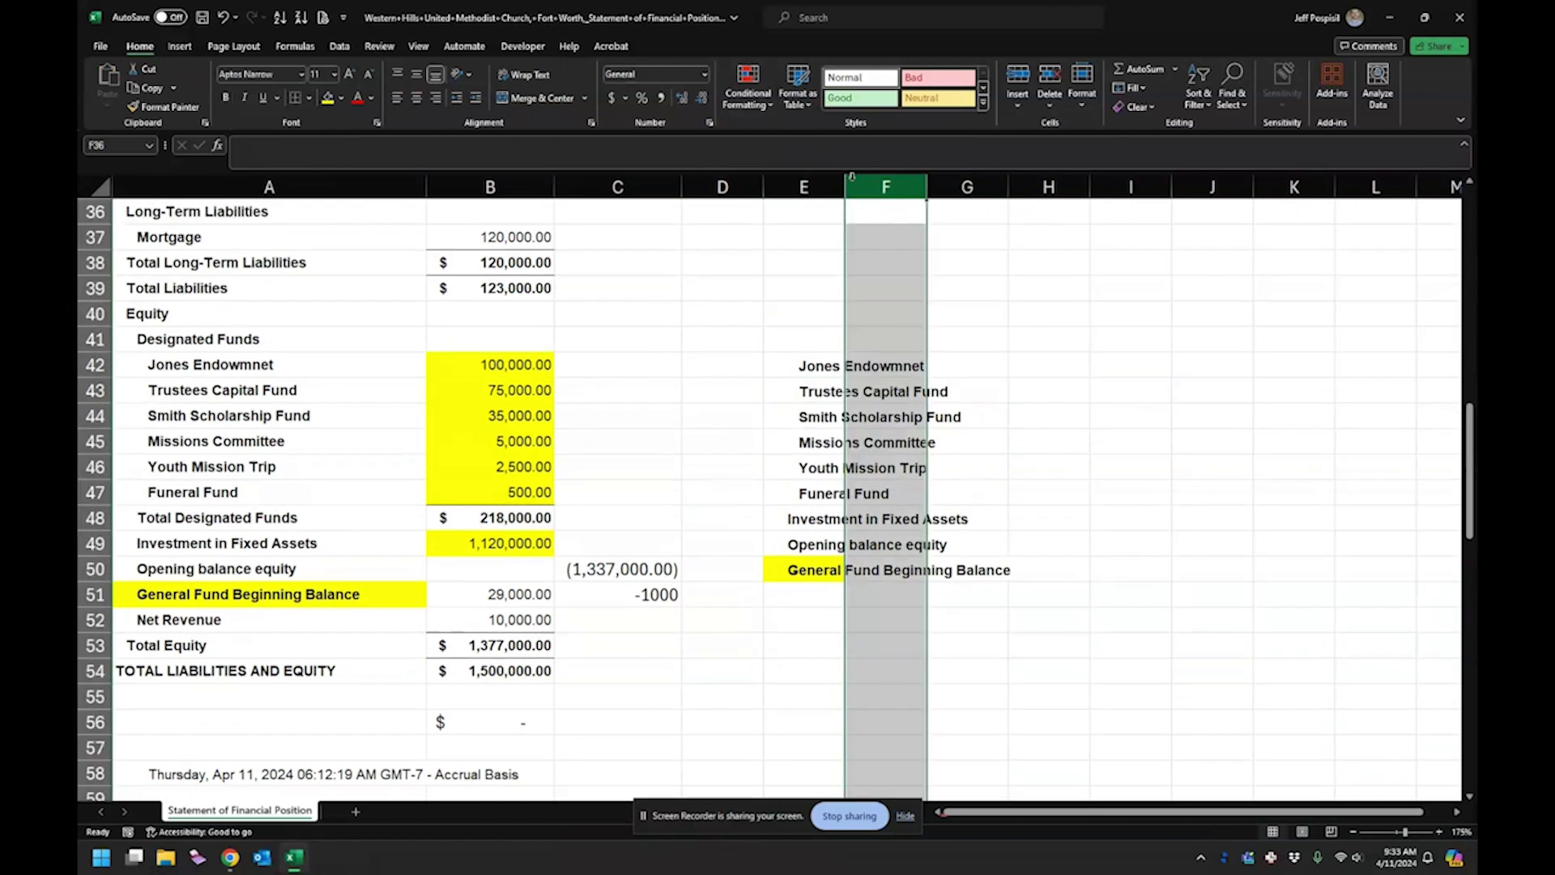
pyautogui.doubleClick(845, 178)
pyautogui.click(1041, 361)
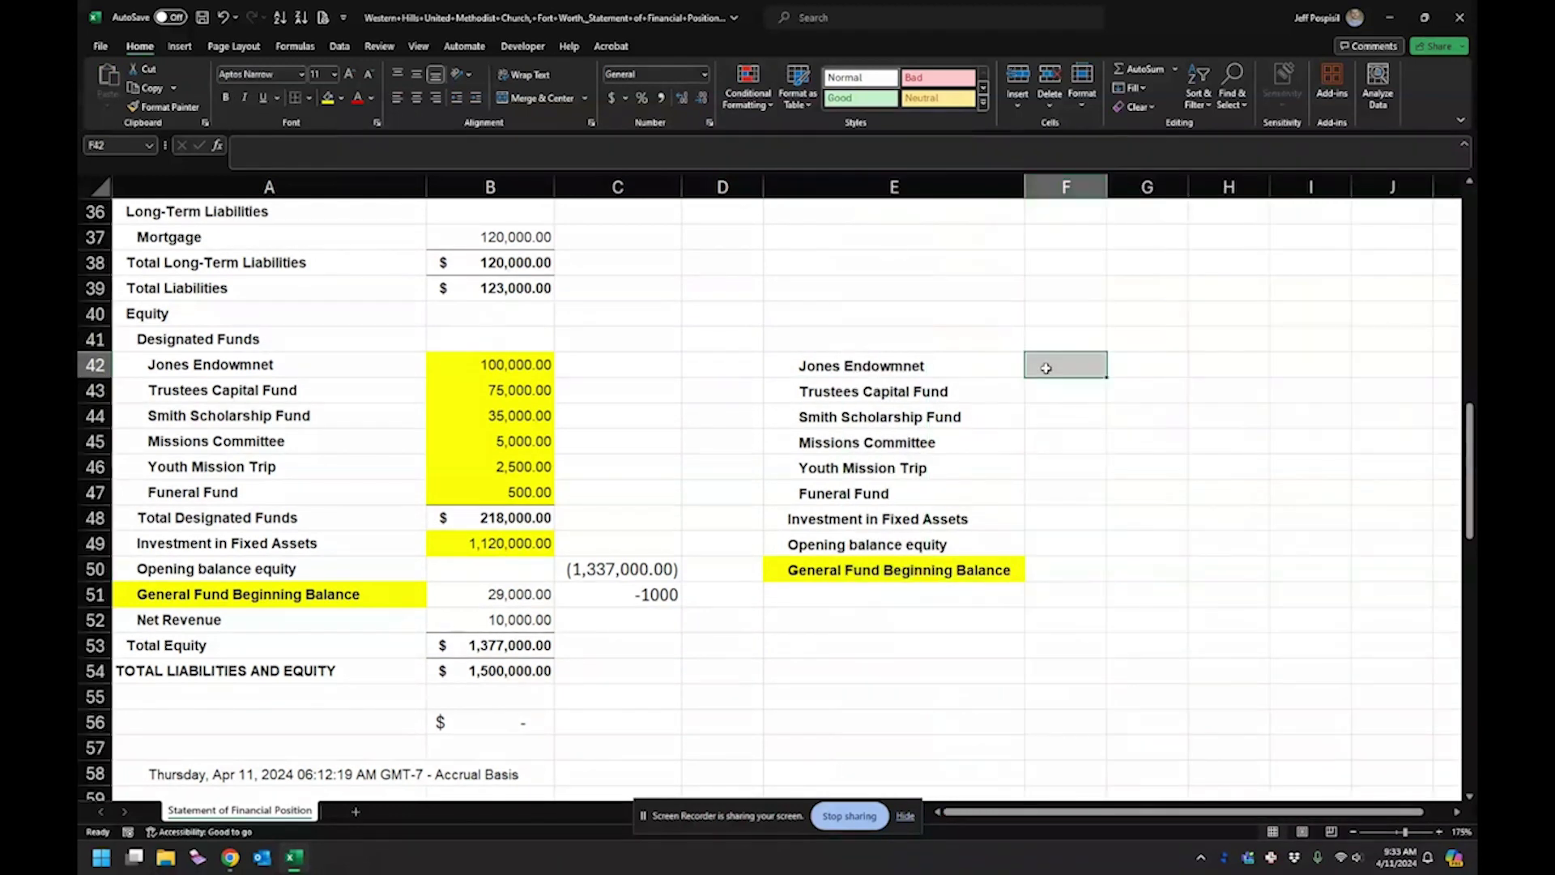
# Step: Add the headings Debit in F41 and Credit in G41
pyautogui.click(1069, 332)
pyautogui.write('Debit')
pyautogui.press('Tab')
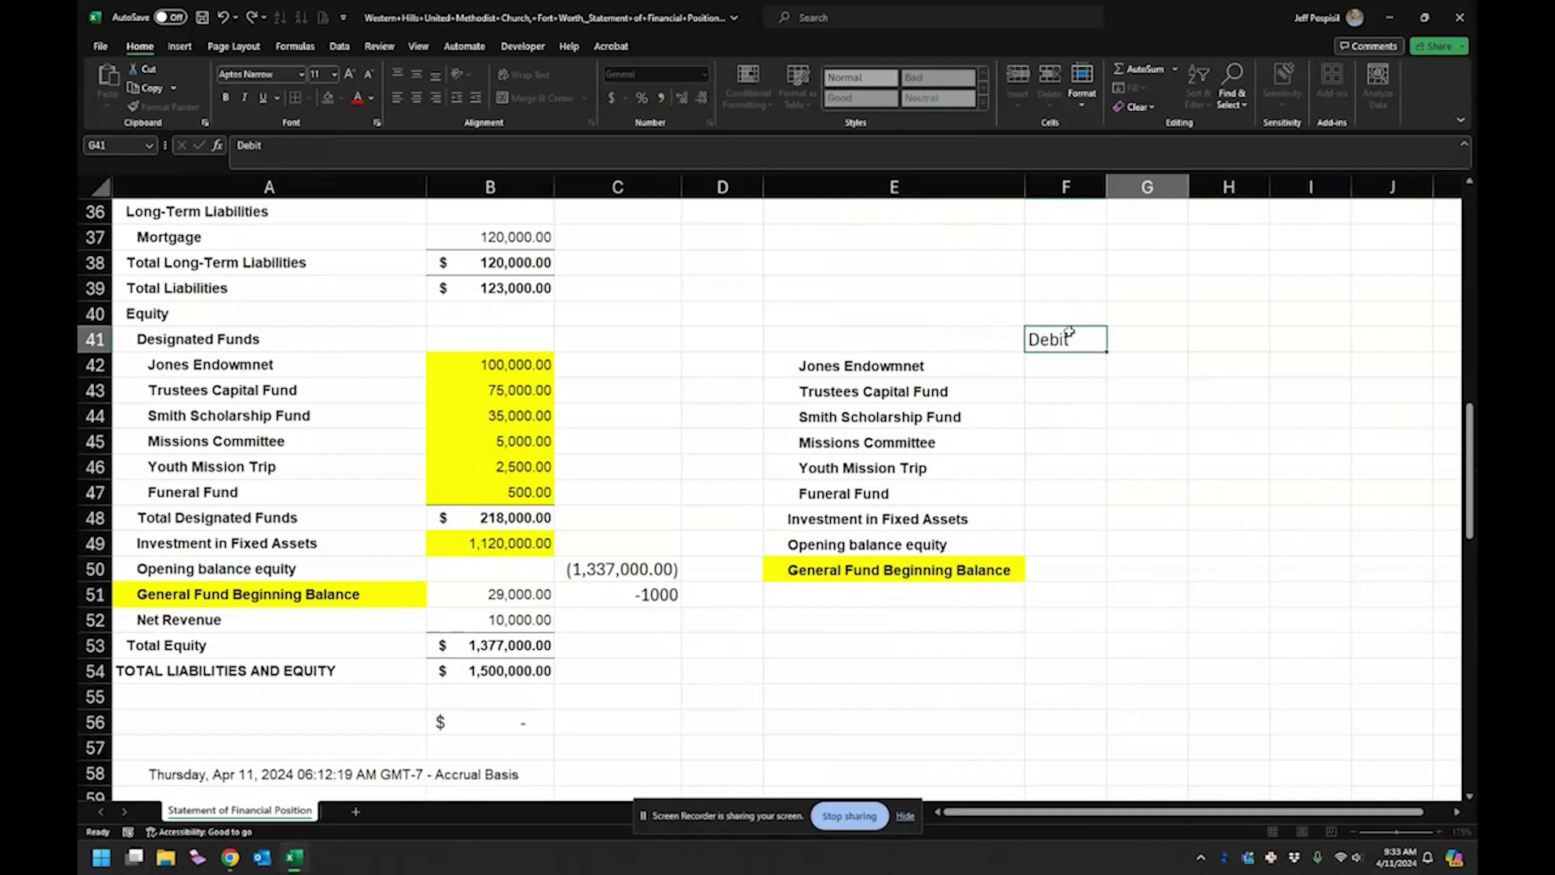
pyautogui.write('Credi')
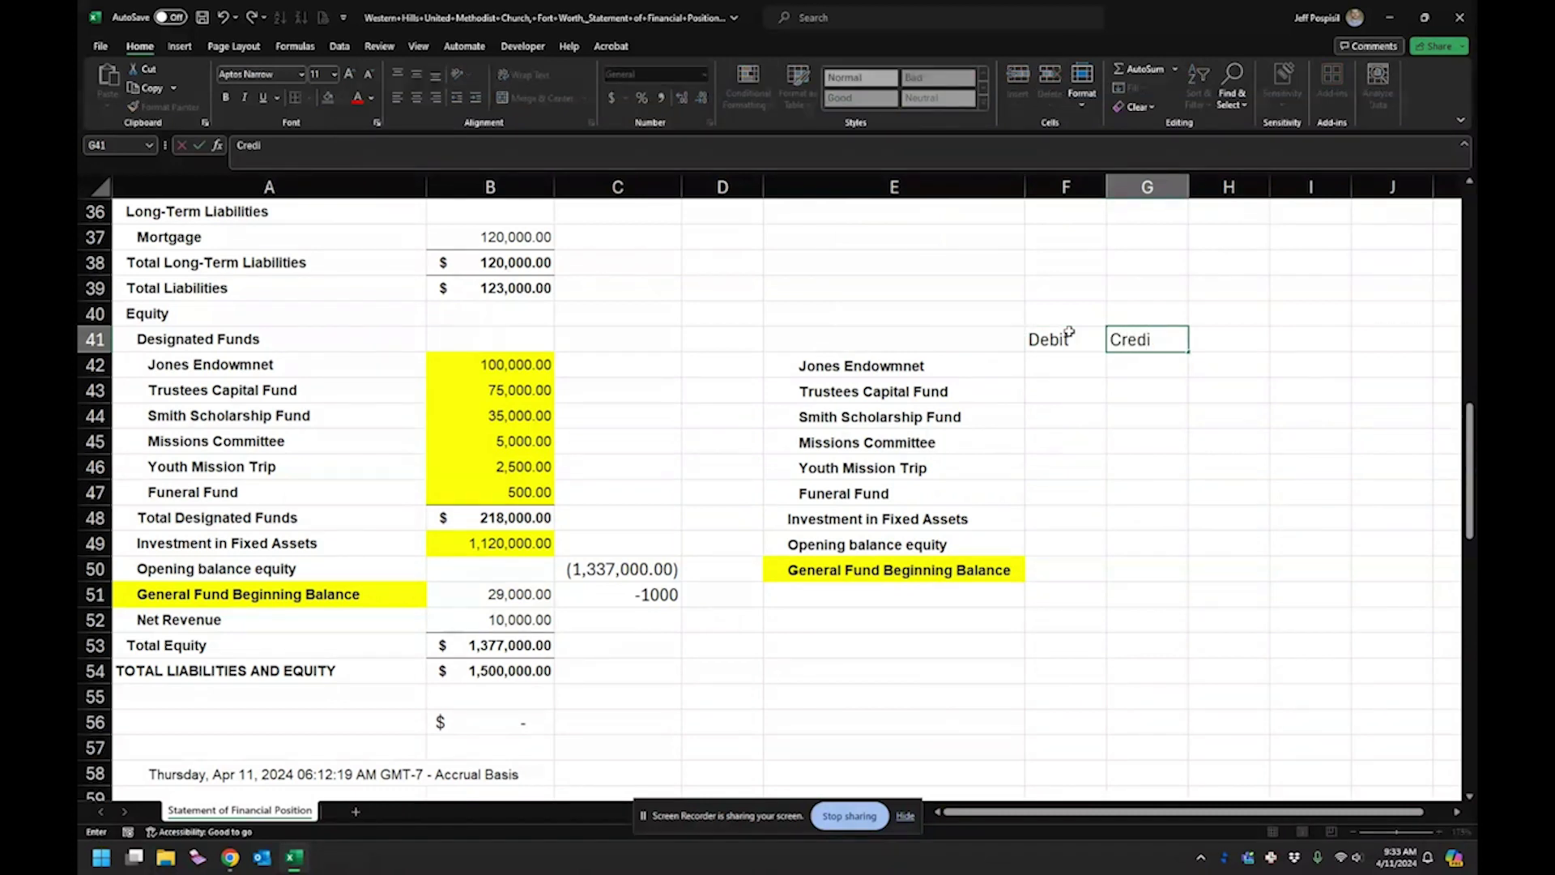
pyautogui.write('t')
pyautogui.press('Return')
pyautogui.press('Left')
pyautogui.press('Down')
pyautogui.press('Down')
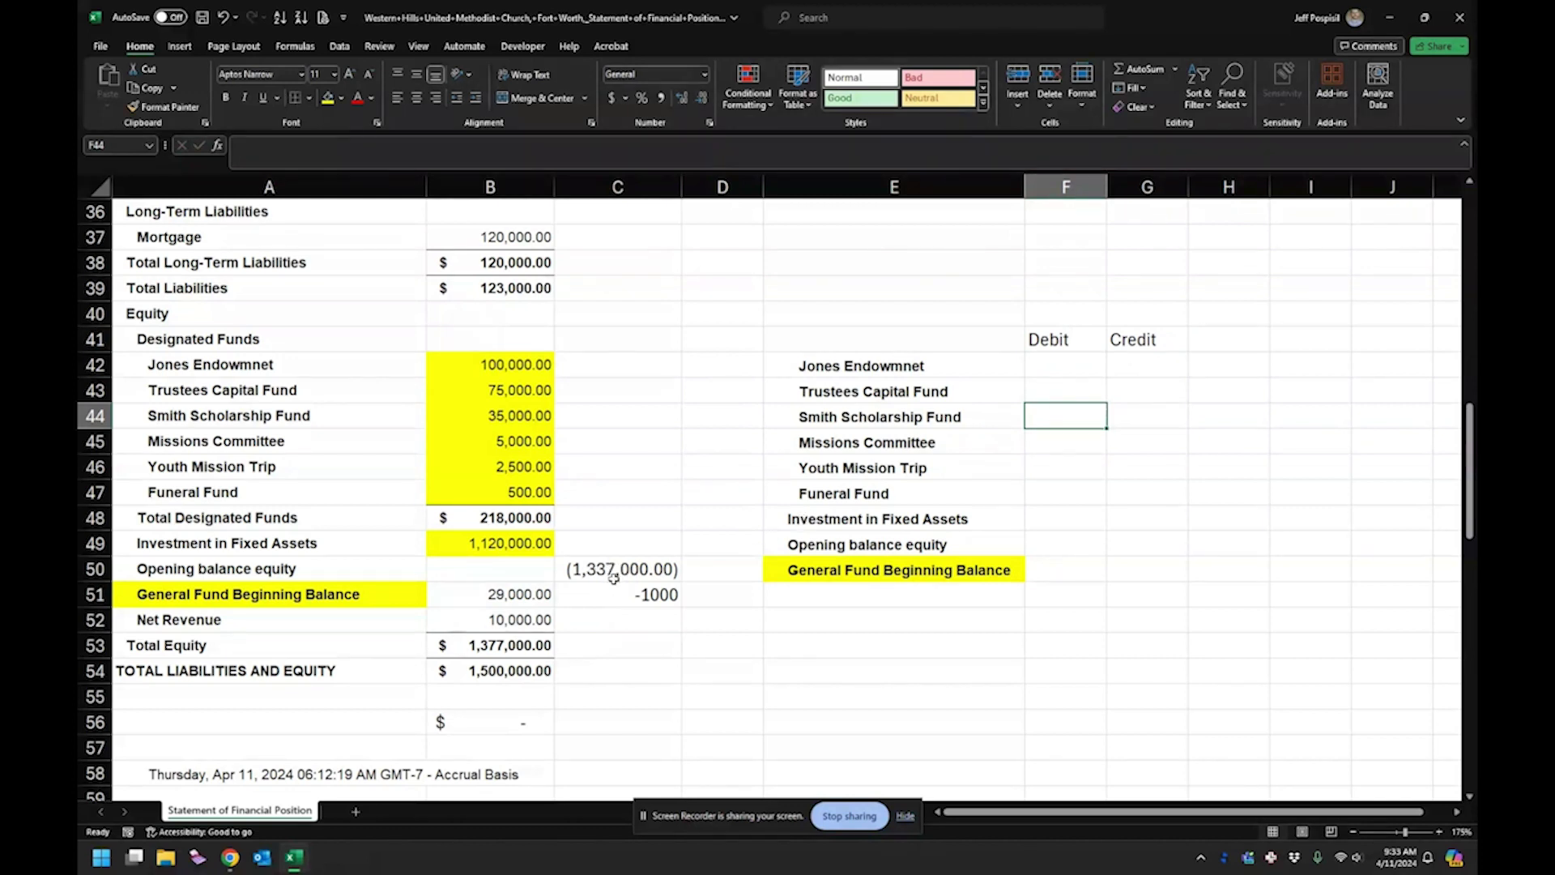
# Step: Debit Opening balance equity 1337000 in F49, apply Comma Style, and begin an AutoSum in F51
pyautogui.click(1065, 550)
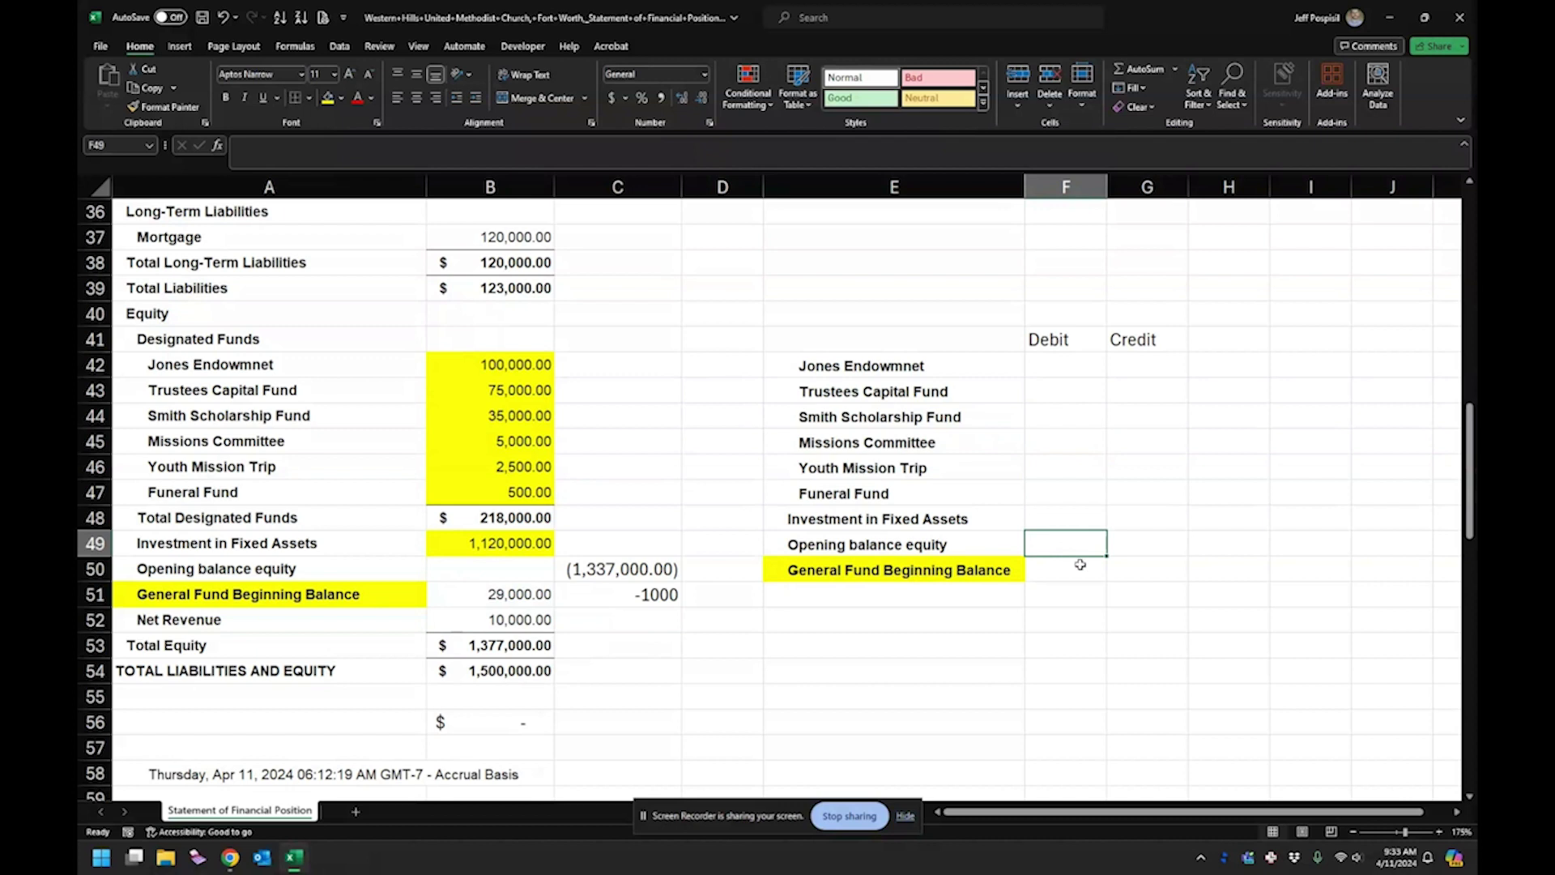
pyautogui.write('133')
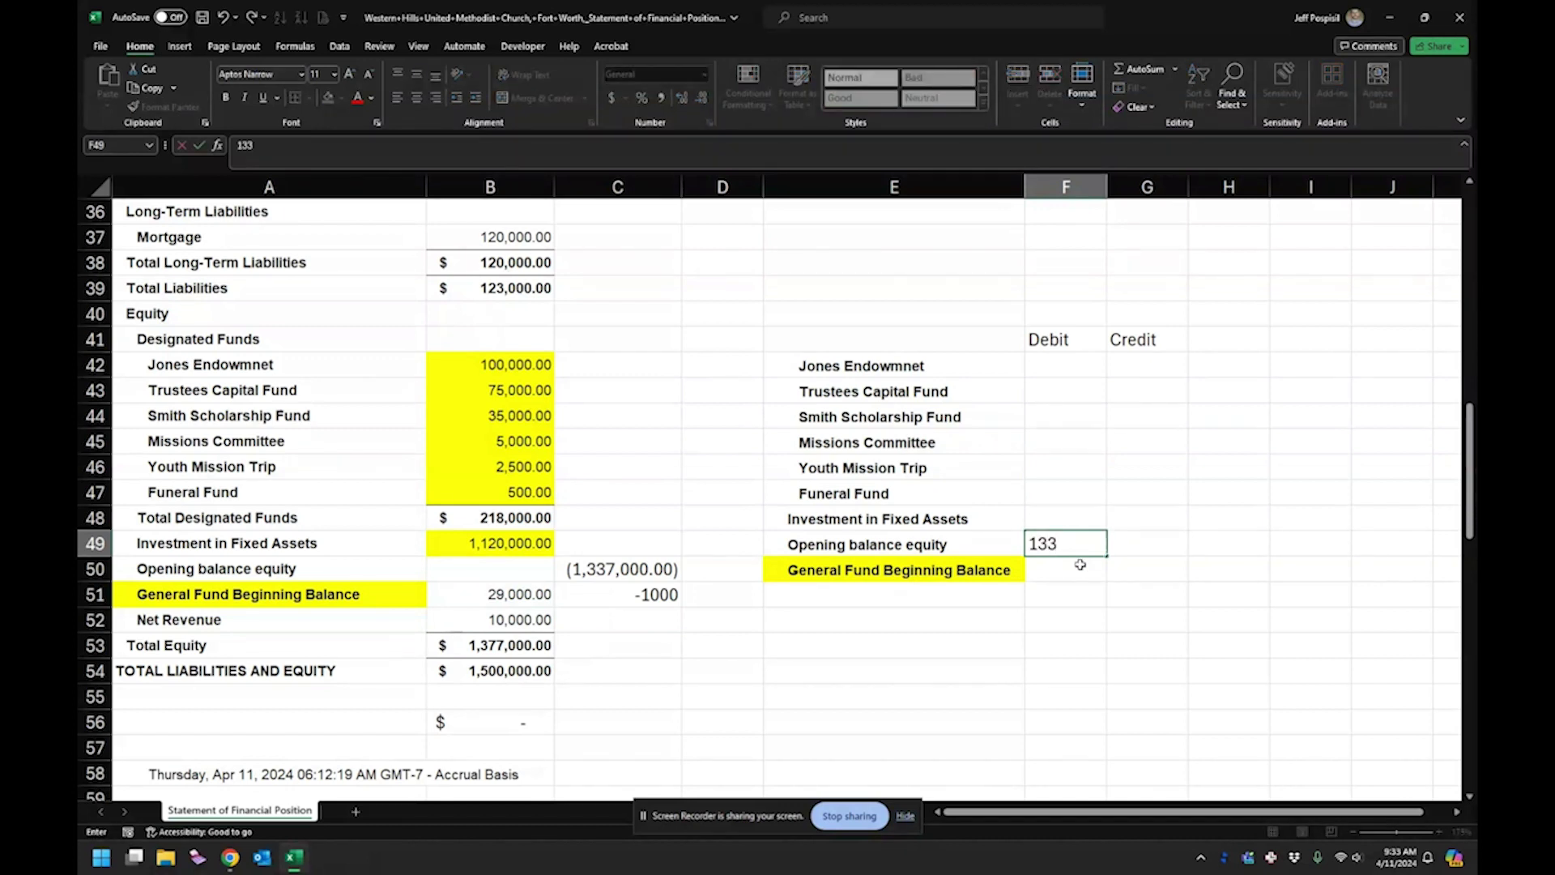
pyautogui.write('7000')
pyautogui.click(1080, 564)
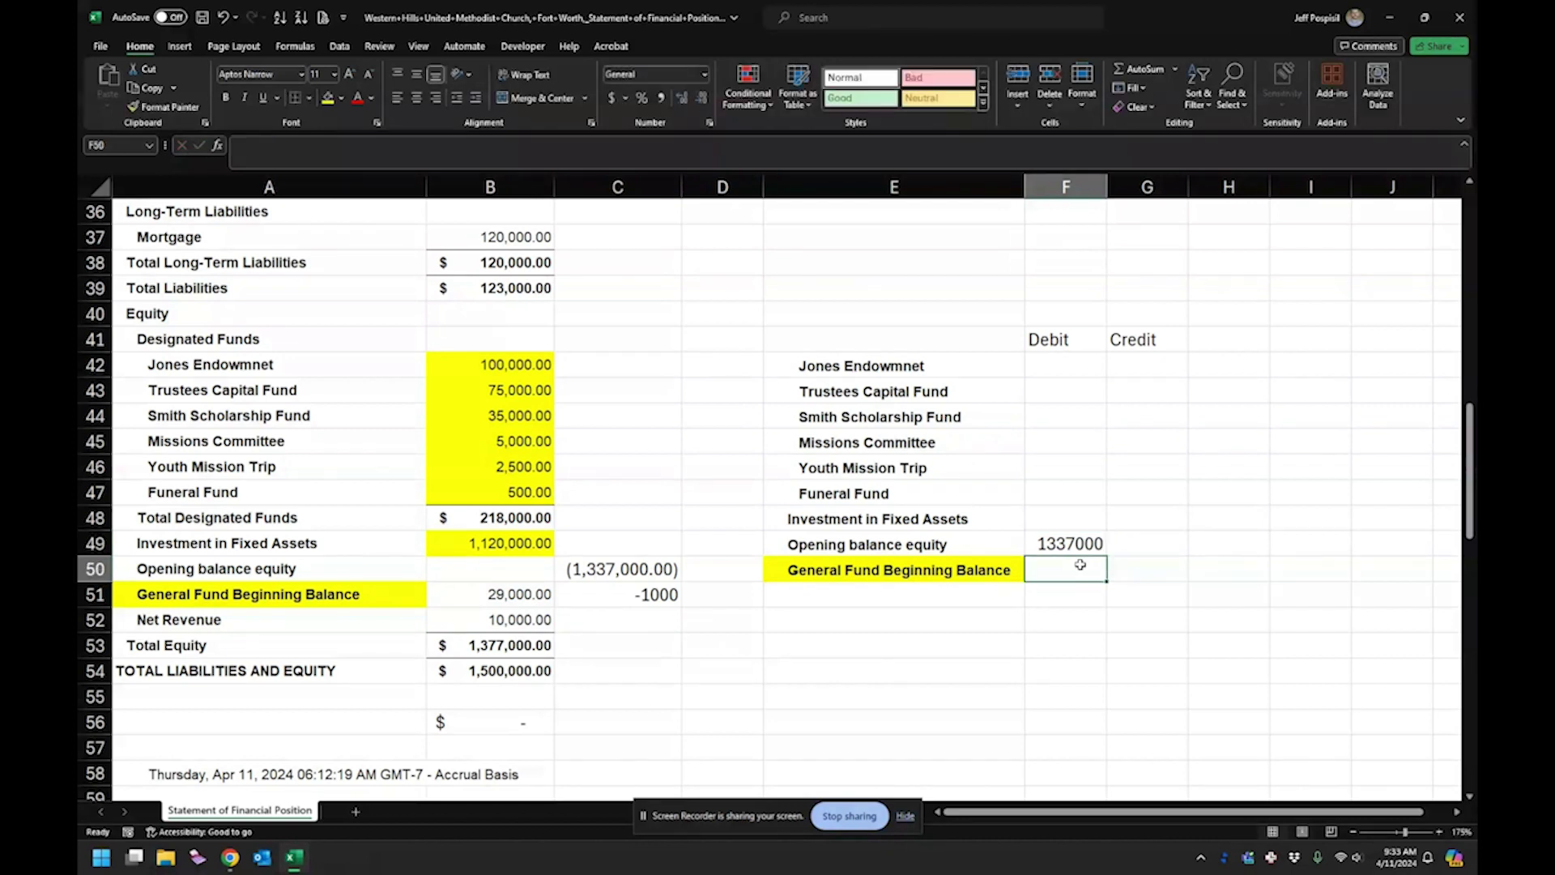
pyautogui.moveTo(1082, 364); pyautogui.dragTo(1134, 567)
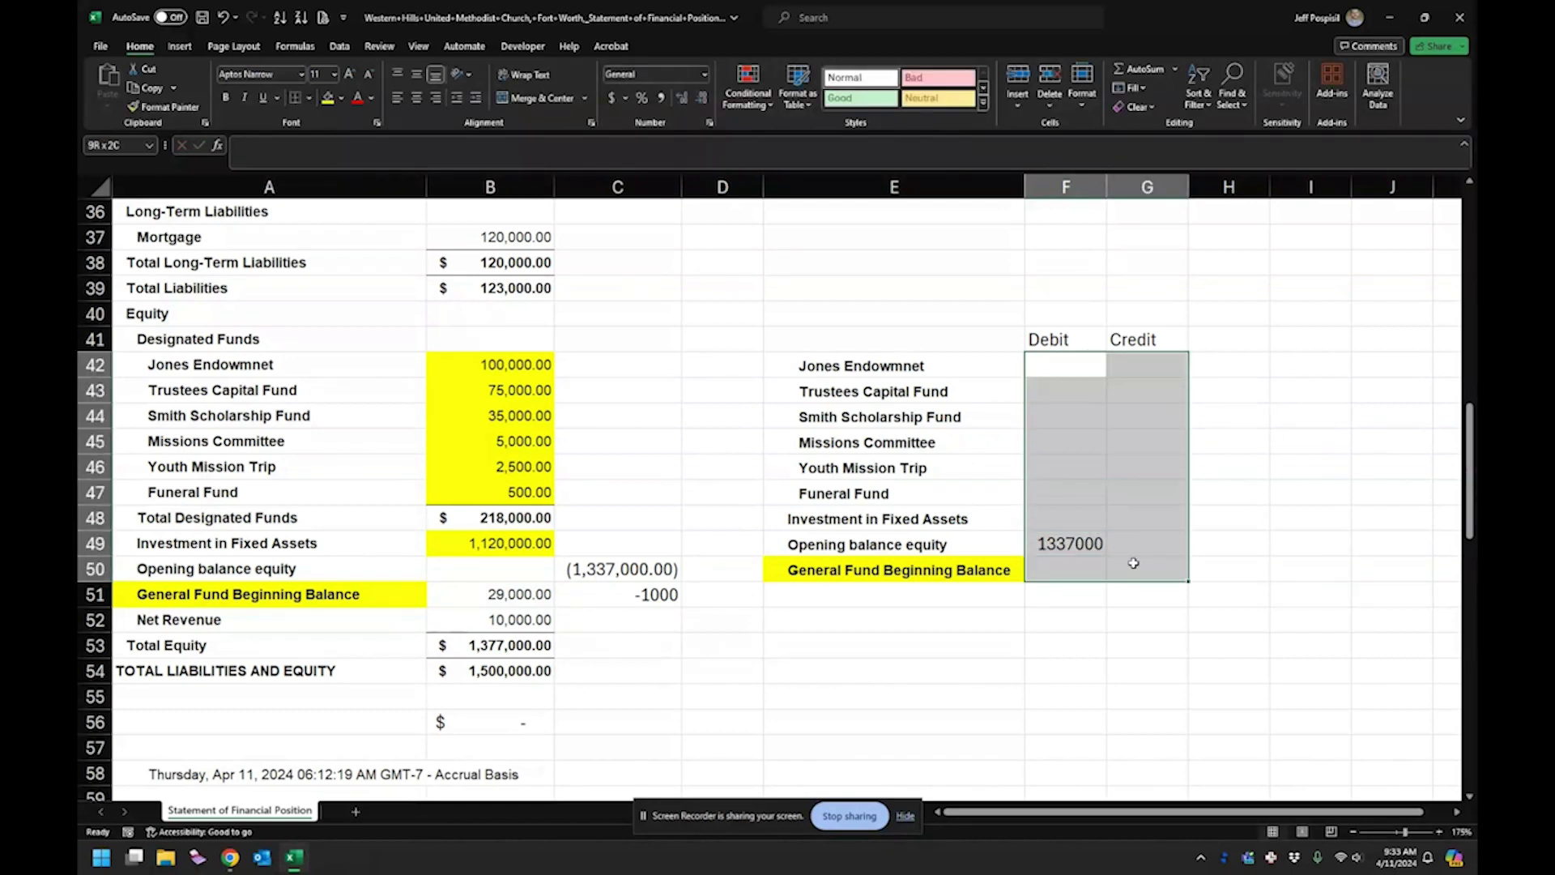
pyautogui.click(661, 99)
pyautogui.click(1093, 442)
pyautogui.click(1095, 589)
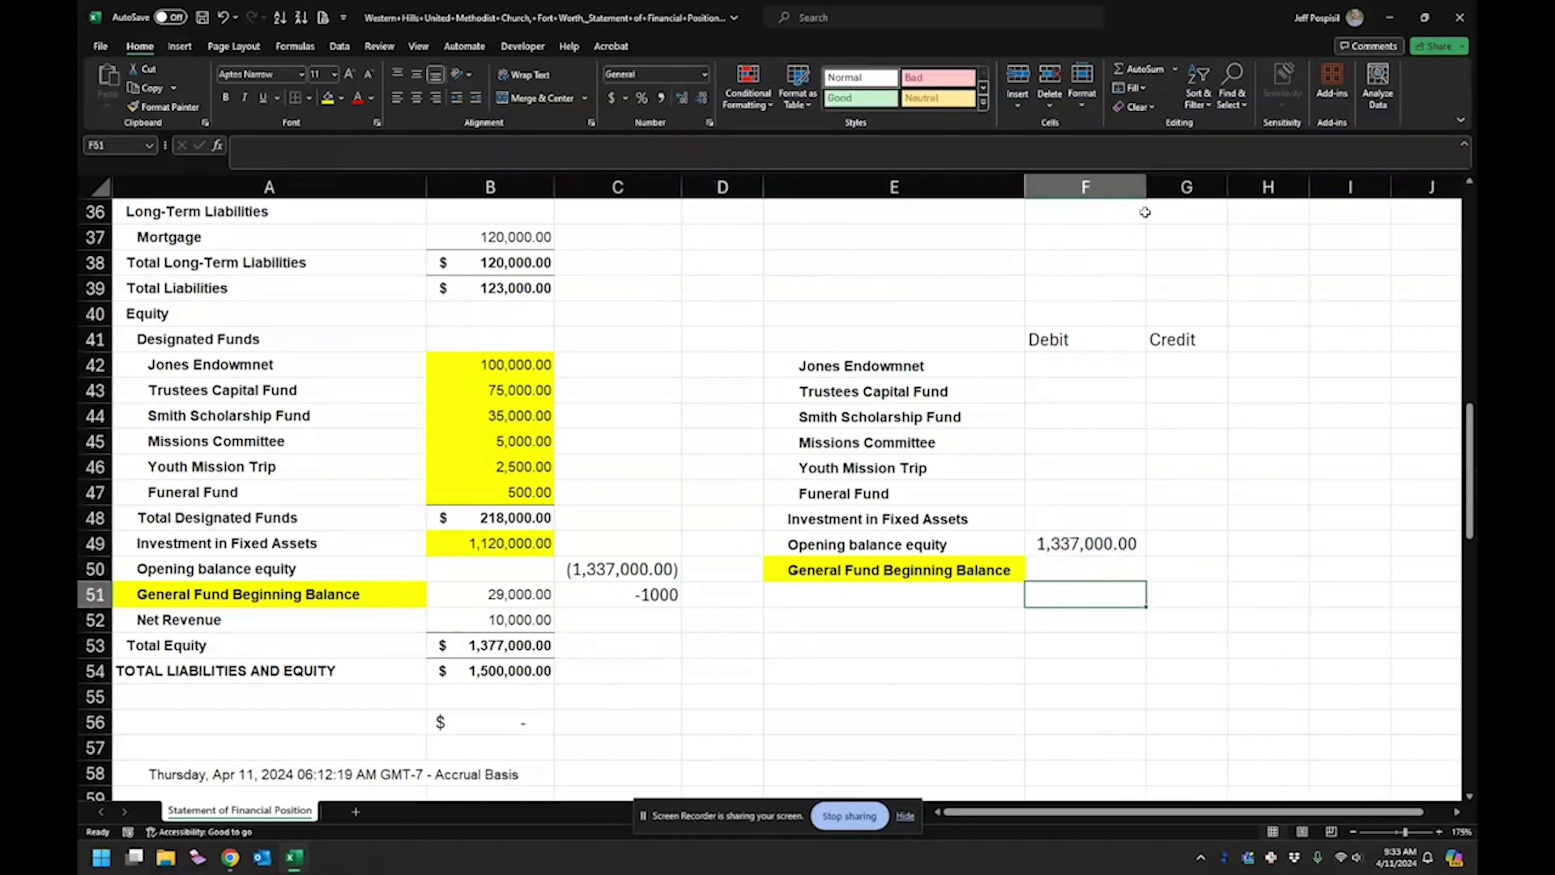
pyautogui.click(1137, 69)
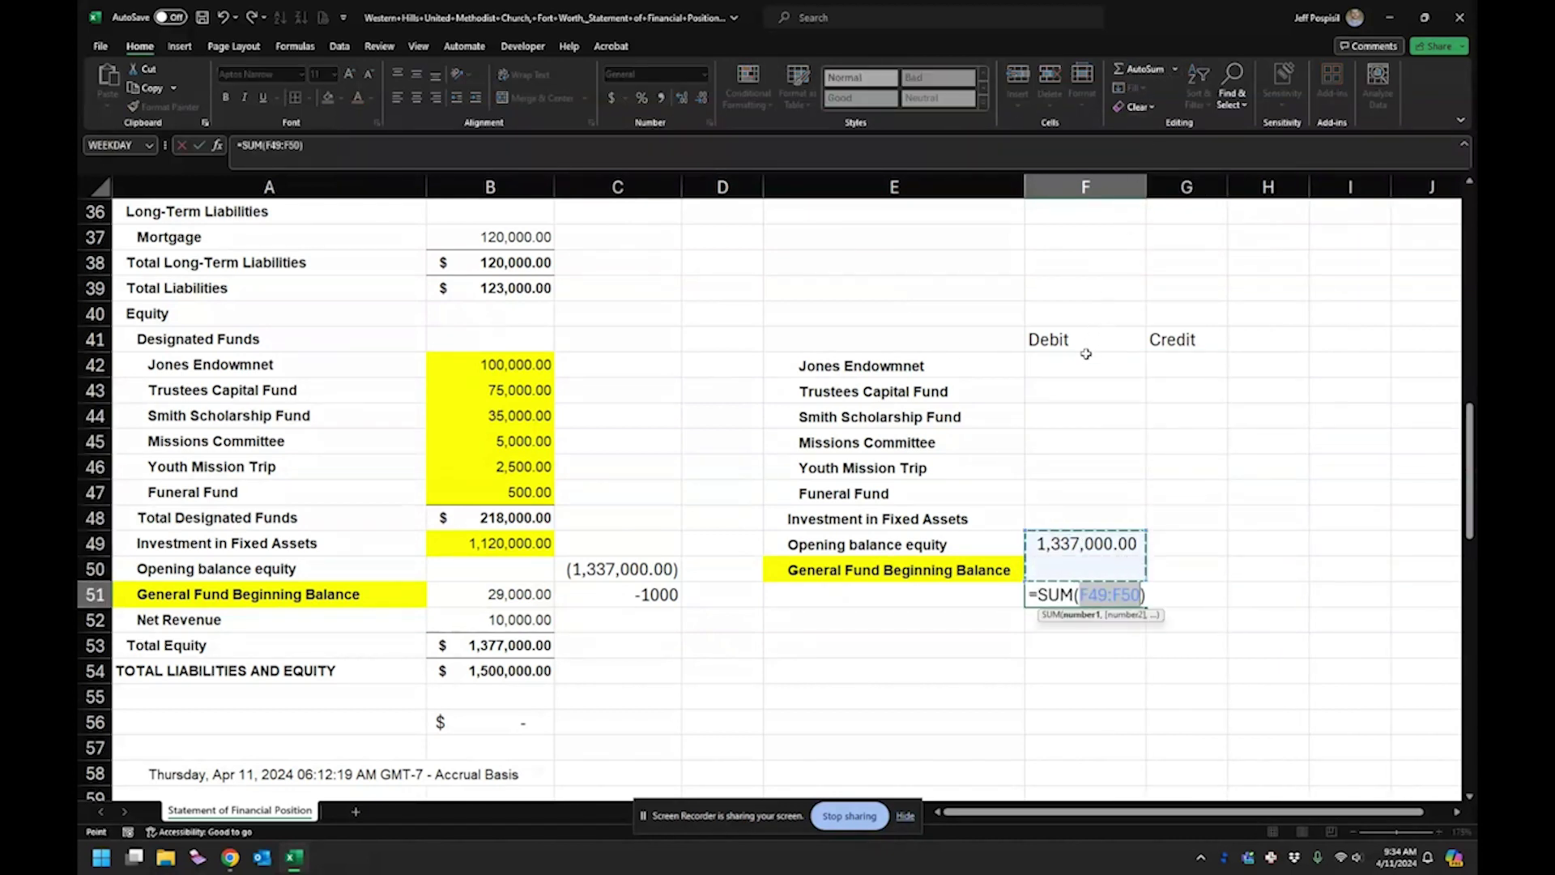
# Step: Total F42:F50 in F51 and copy the total formula to G51 for the Credit column
pyautogui.moveTo(1088, 360); pyautogui.dragTo(1069, 575)
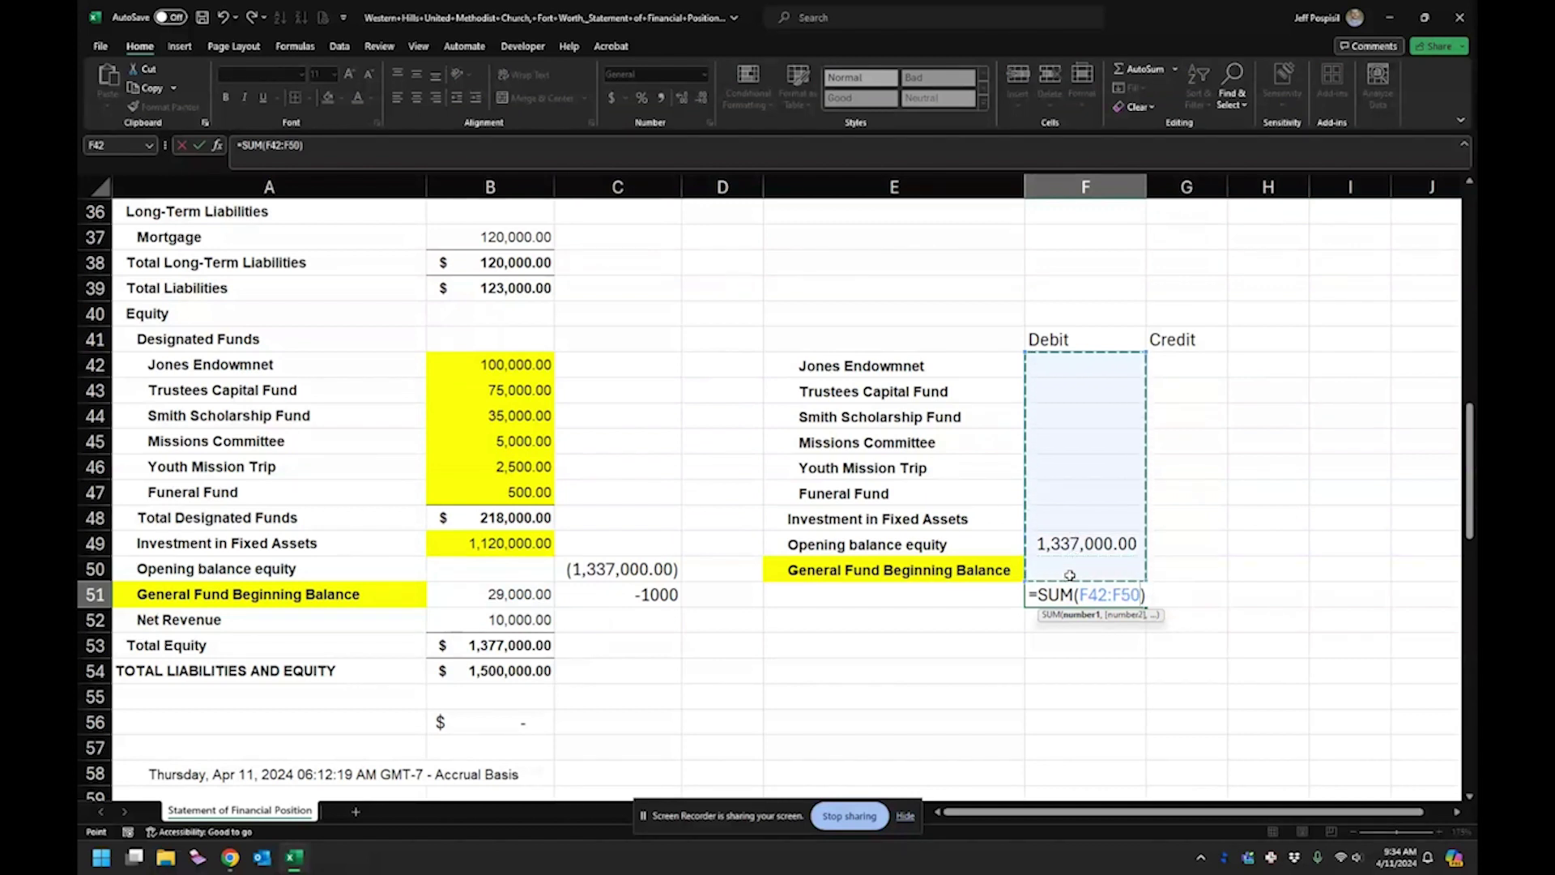
pyautogui.press('Return')
pyautogui.click(1114, 592)
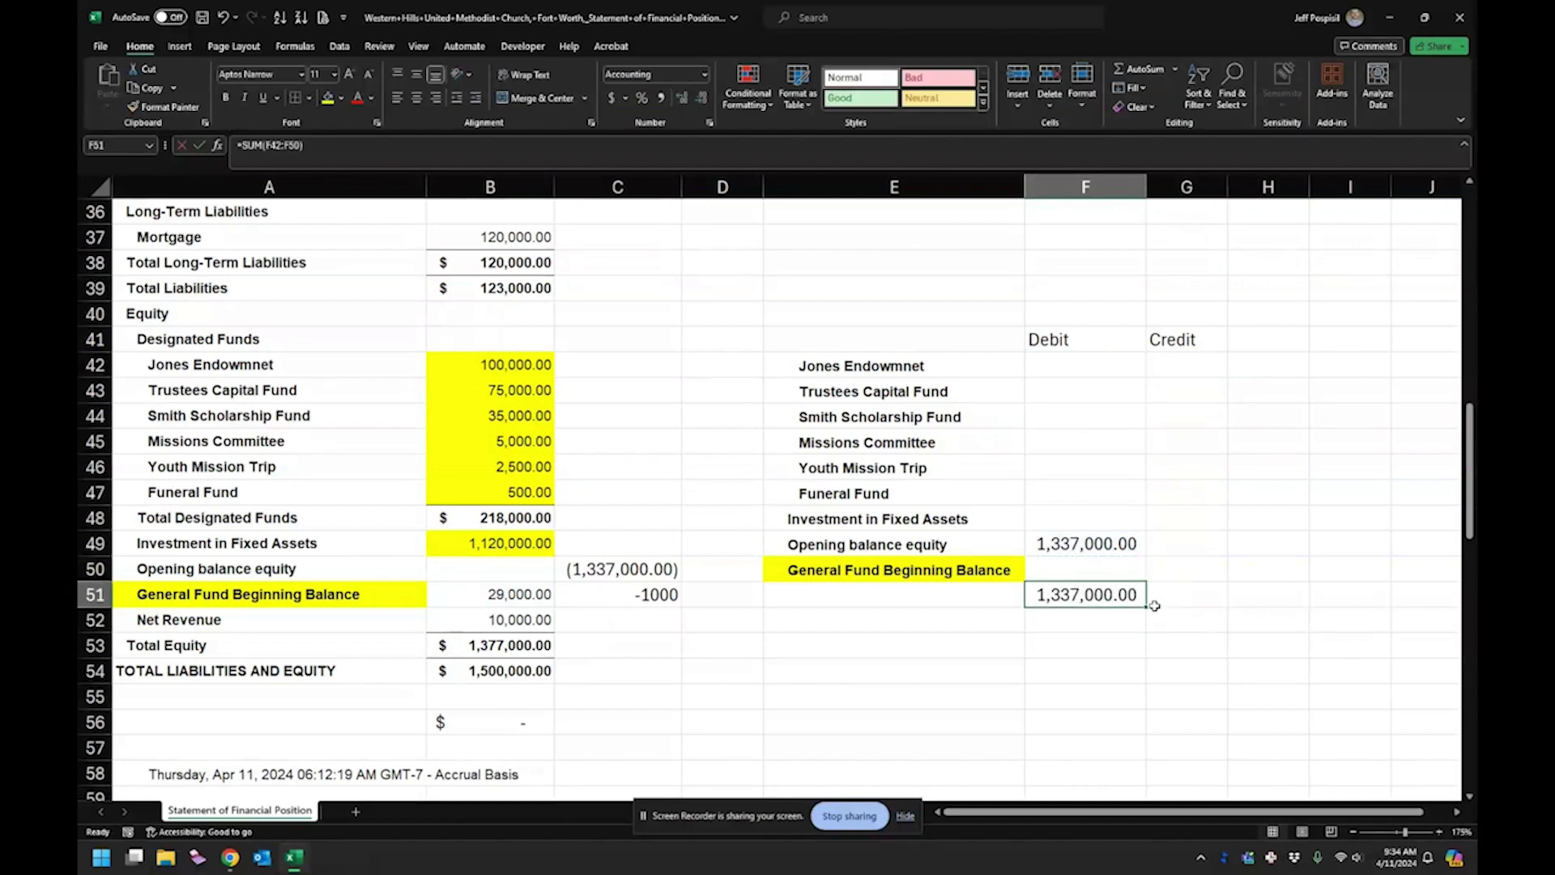
pyautogui.hotkey('ctrl', 'c')
pyautogui.press('Right')
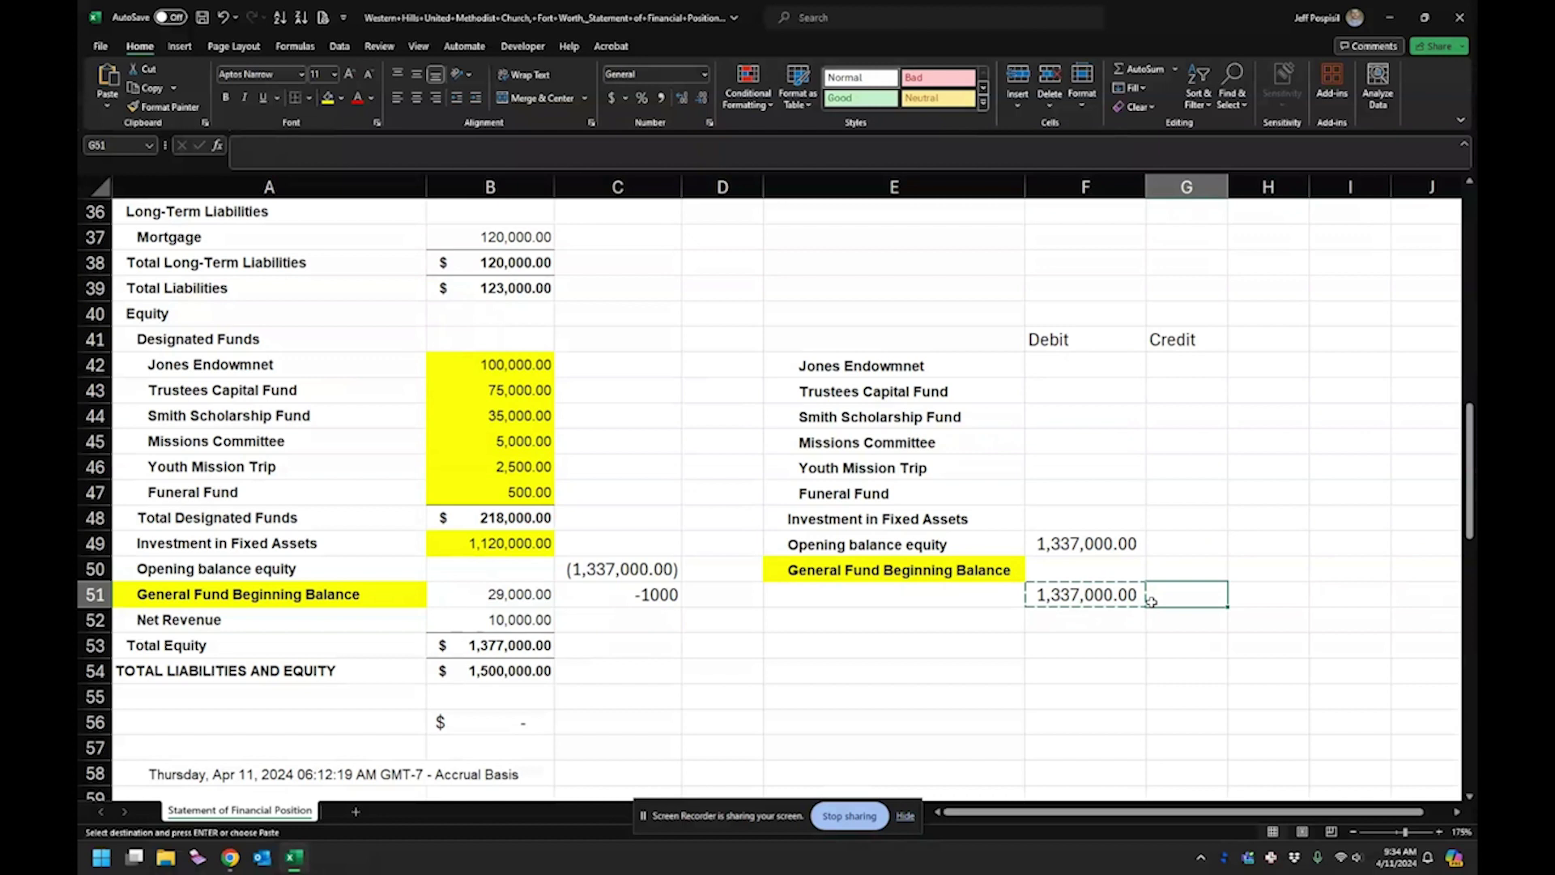
pyautogui.hotkey('ctrl', 'v')
# Step: Add a balance check in H51 as =F51+G51, showing 1,337,000.00
pyautogui.press('Right')
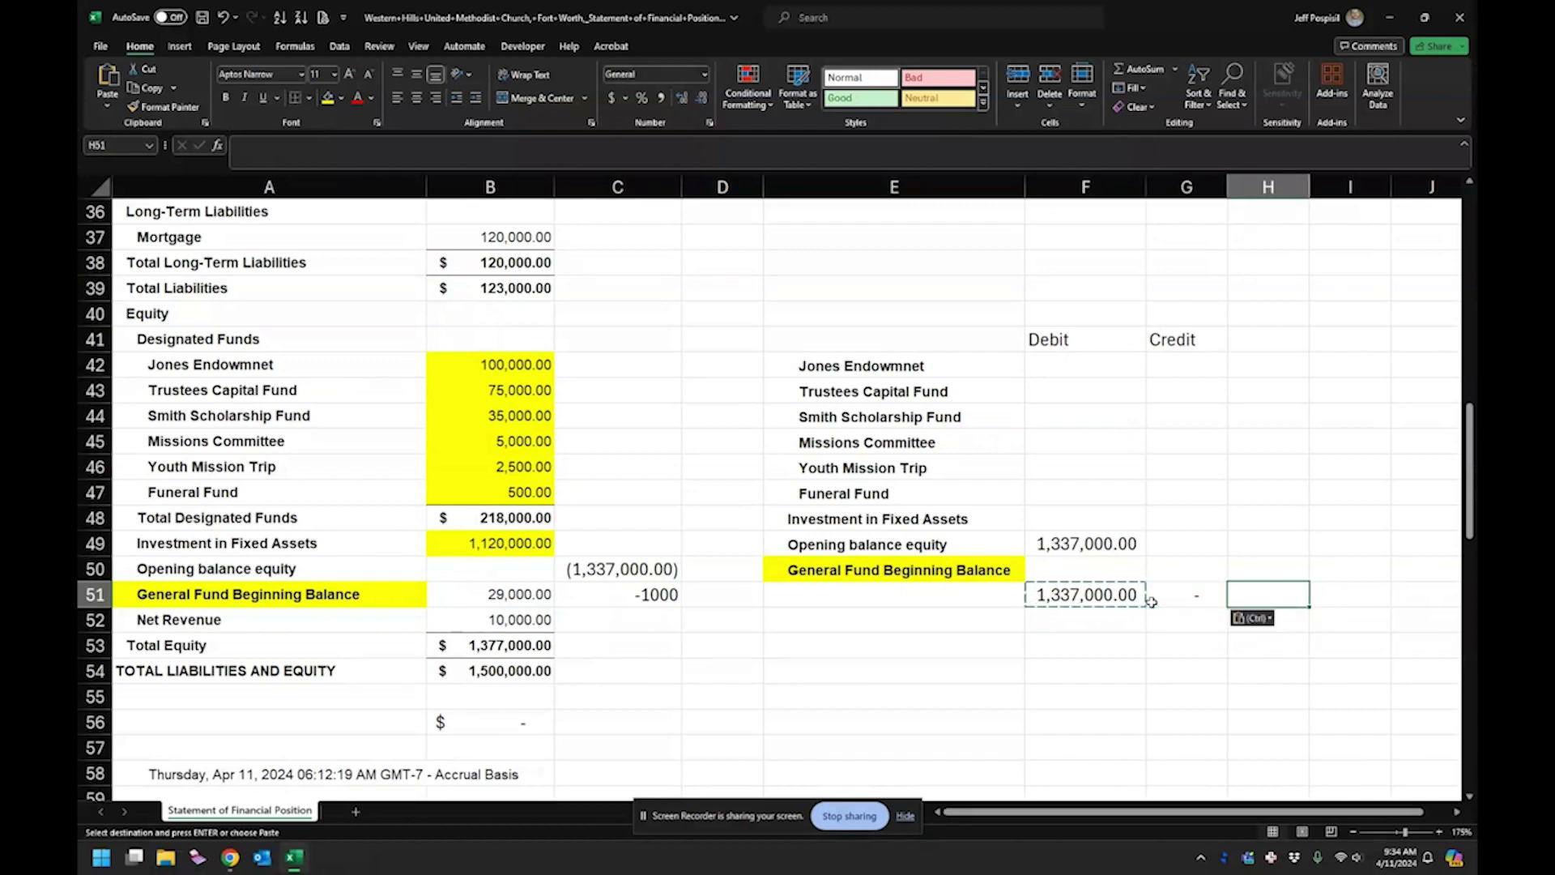
pyautogui.write('=')
pyautogui.press('Left')
pyautogui.press('Left')
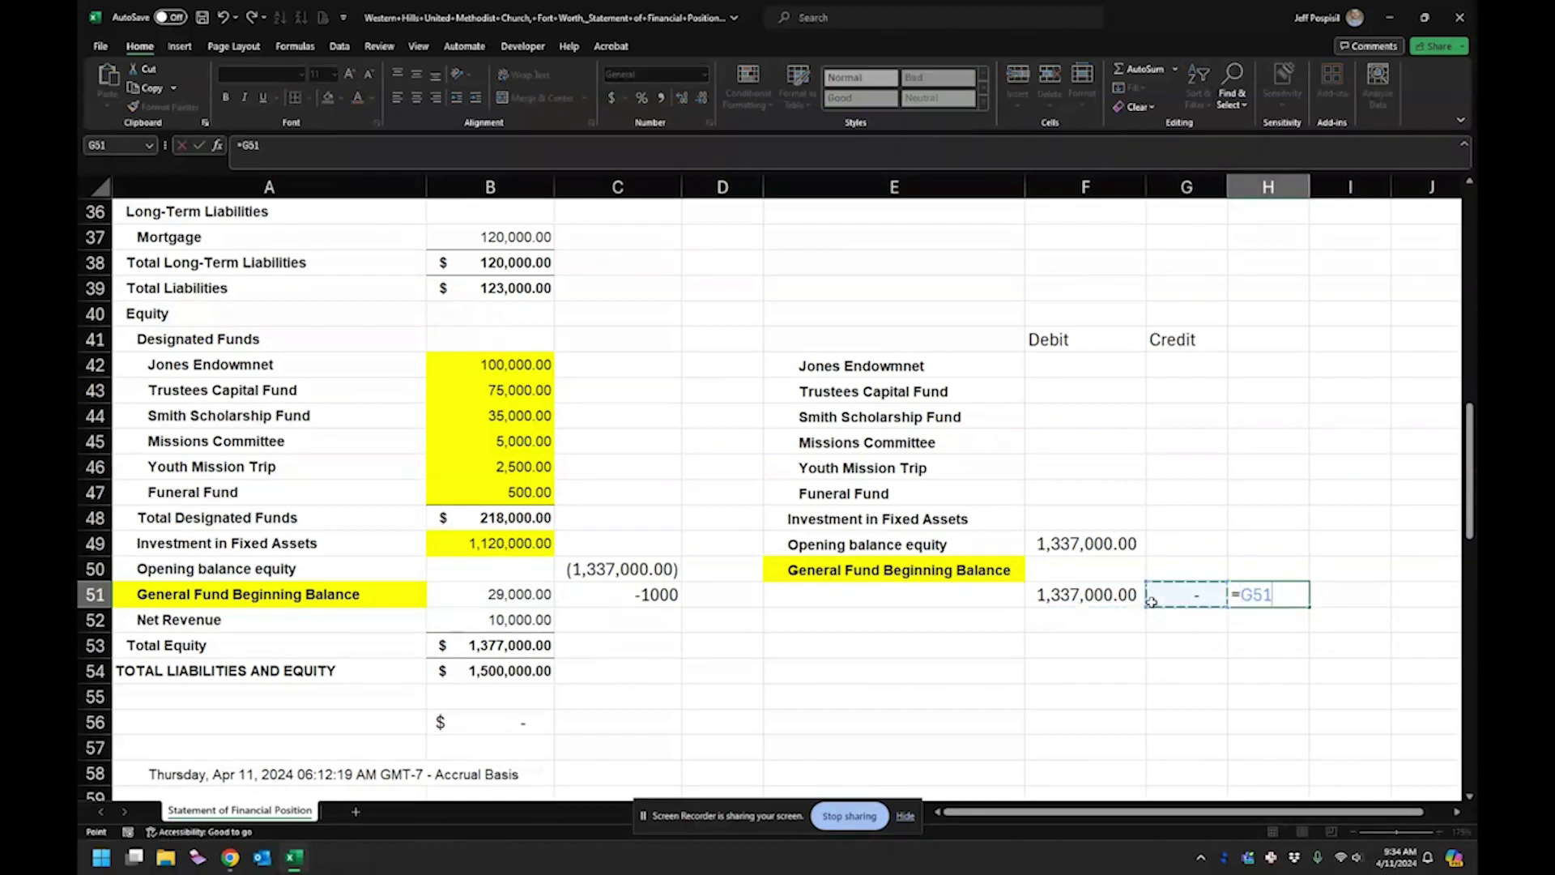
pyautogui.write('+')
pyautogui.press('Left')
pyautogui.press('Return')
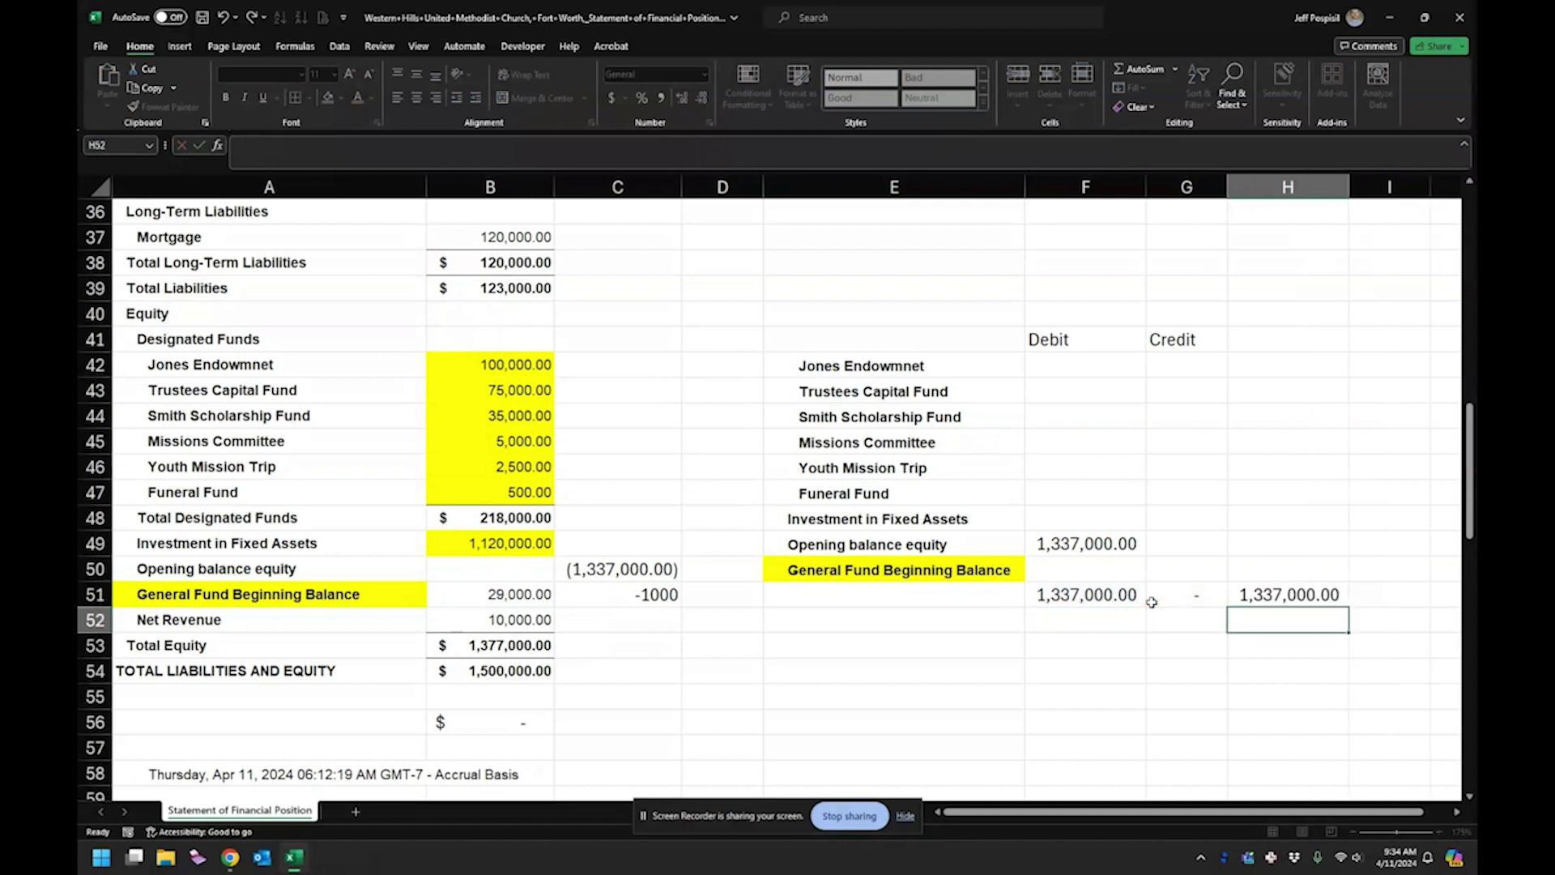
pyautogui.moveTo(1076, 582); pyautogui.dragTo(1227, 598)
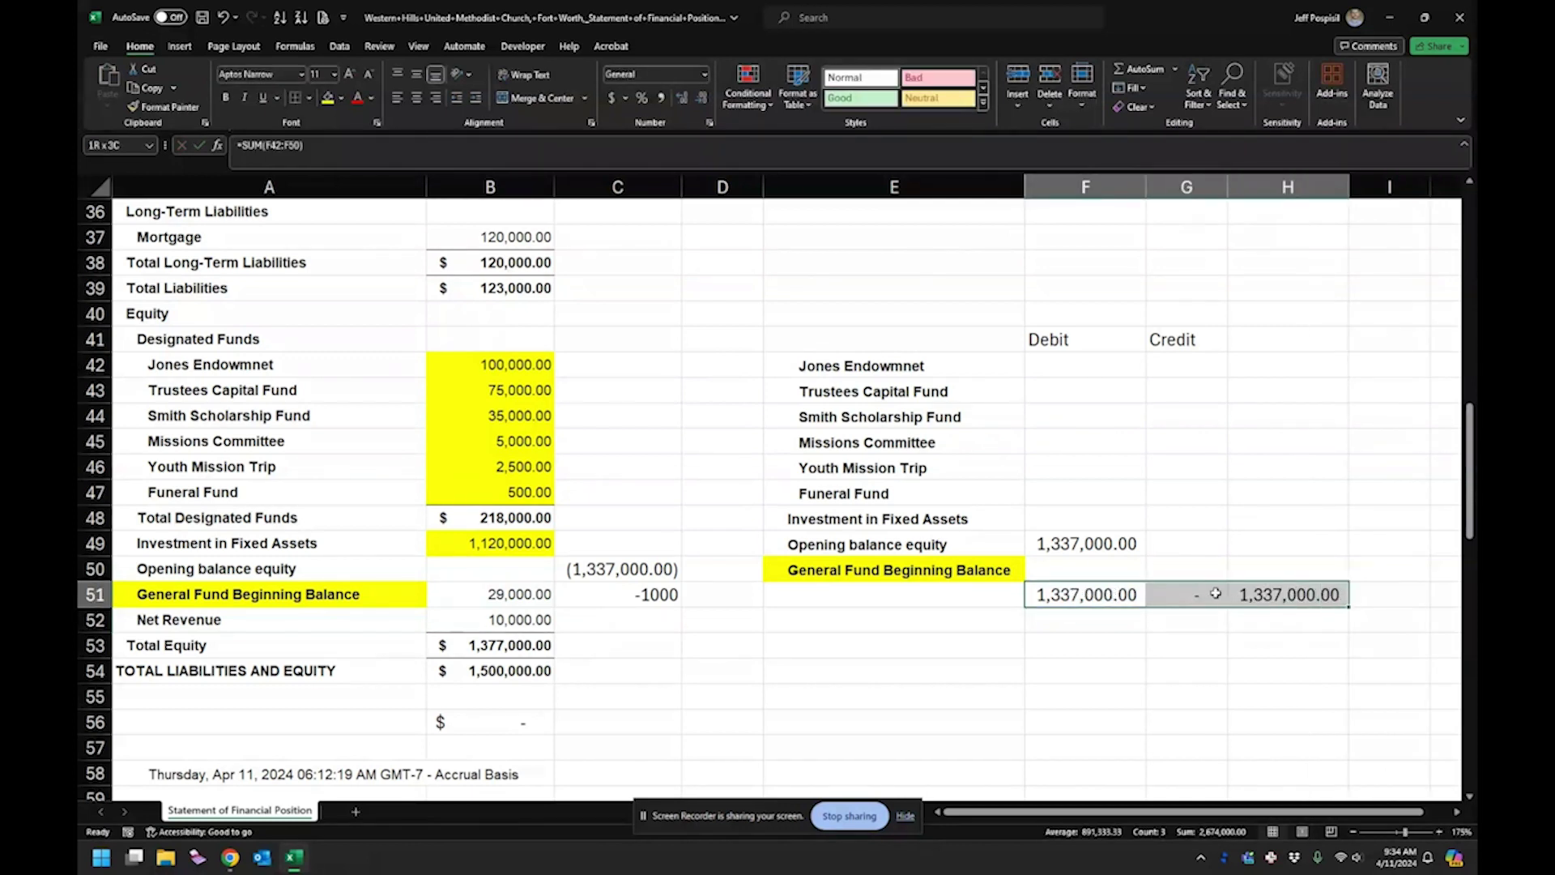
pyautogui.moveTo(1079, 377); pyautogui.dragTo(1068, 533)
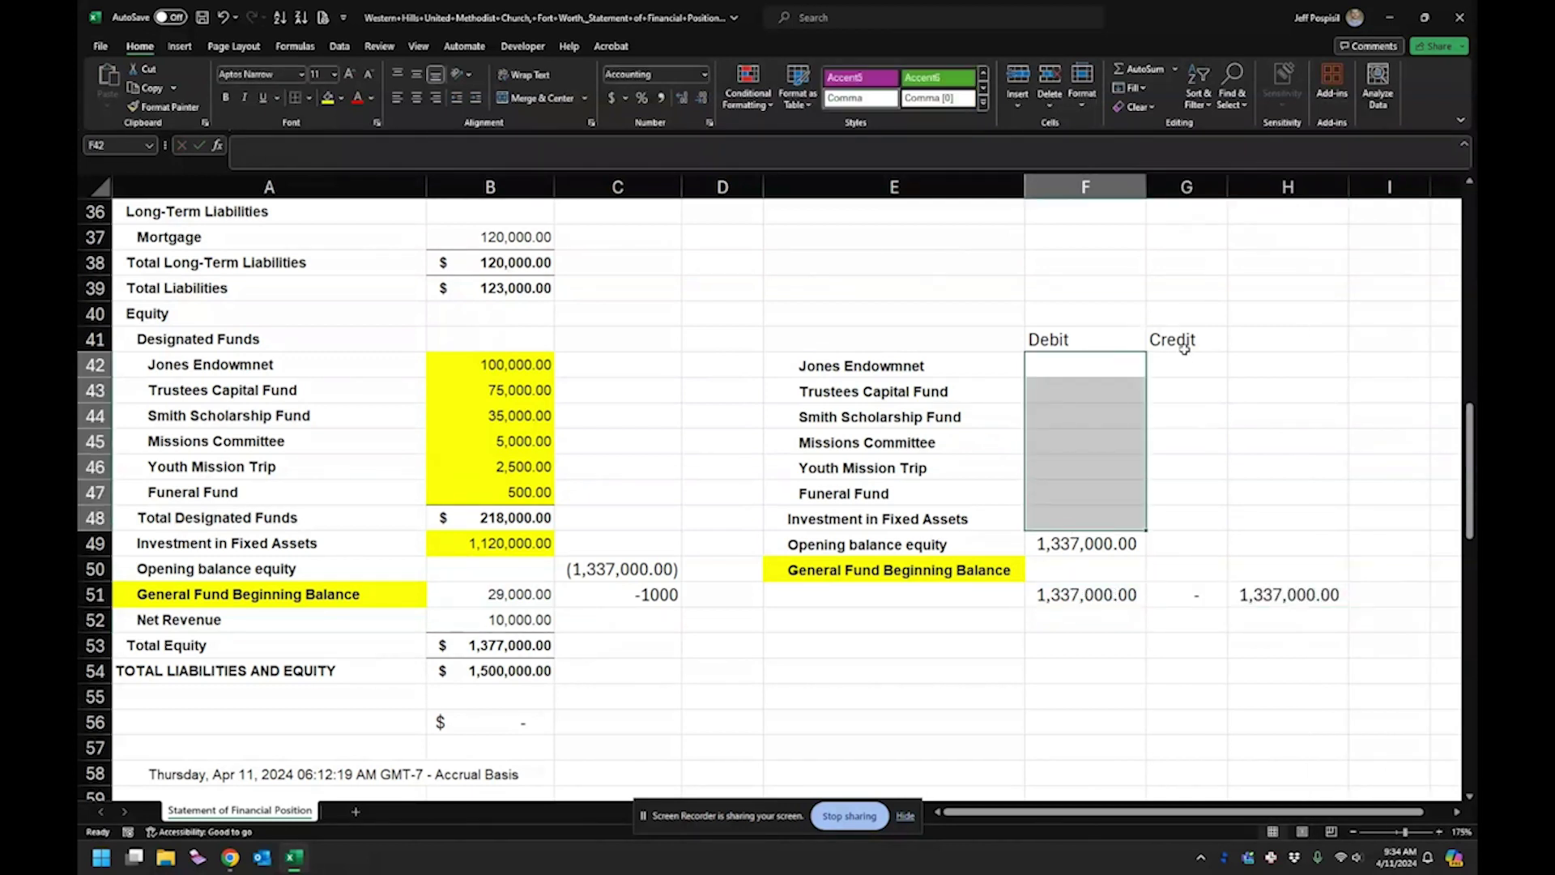
# Step: Copy the six designated fund amounts B42:B47 into G42:G47 as credits and autofit column G
pyautogui.moveTo(1184, 360); pyautogui.dragTo(1185, 484)
pyautogui.click(1076, 370)
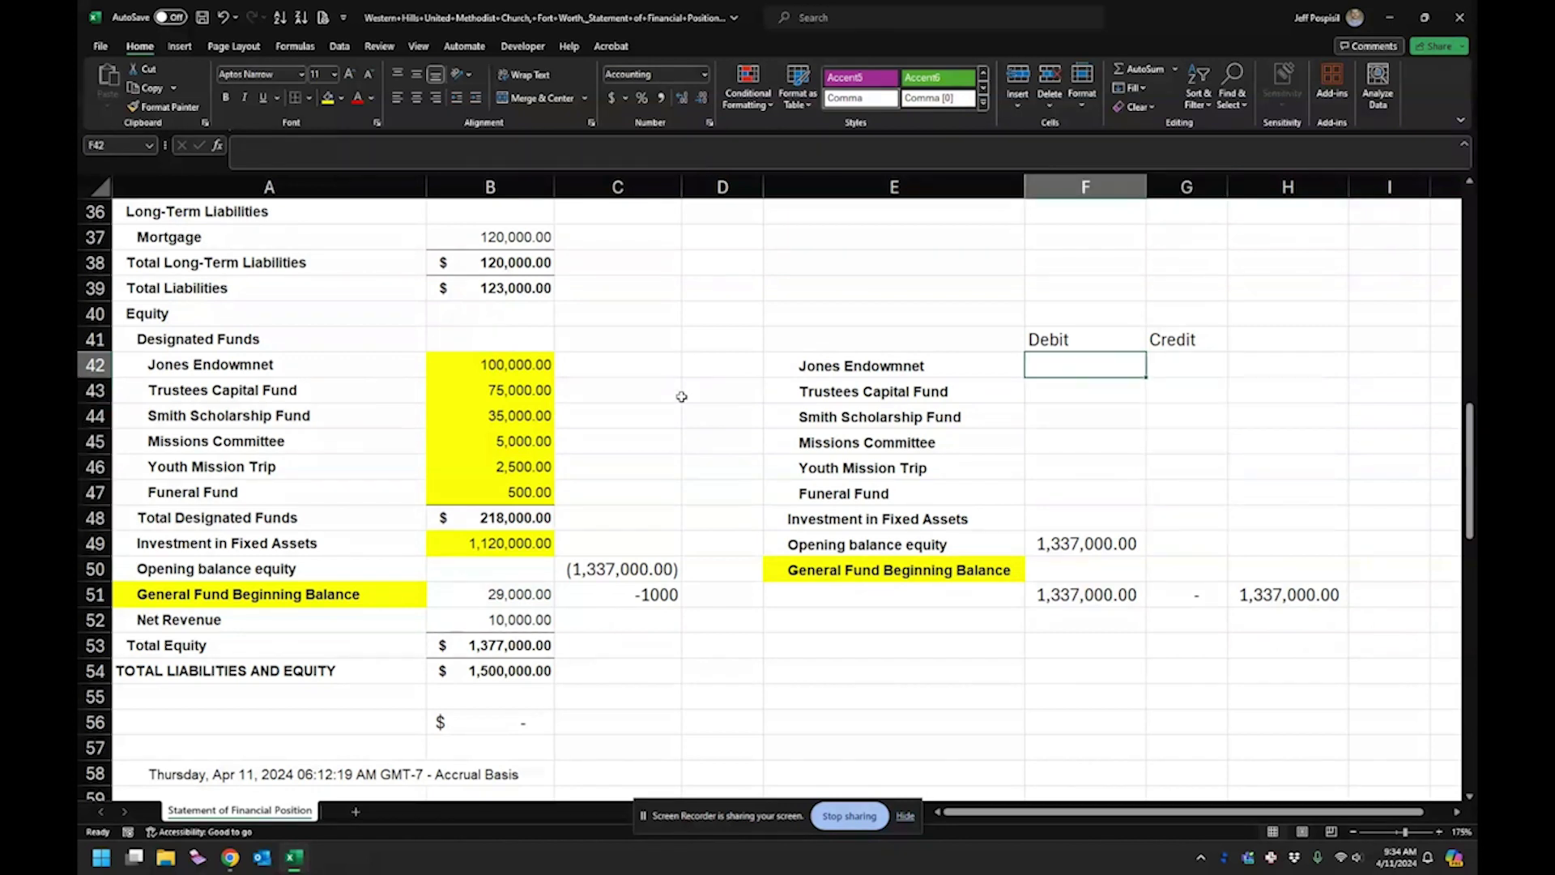
pyautogui.moveTo(529, 362); pyautogui.dragTo(540, 487)
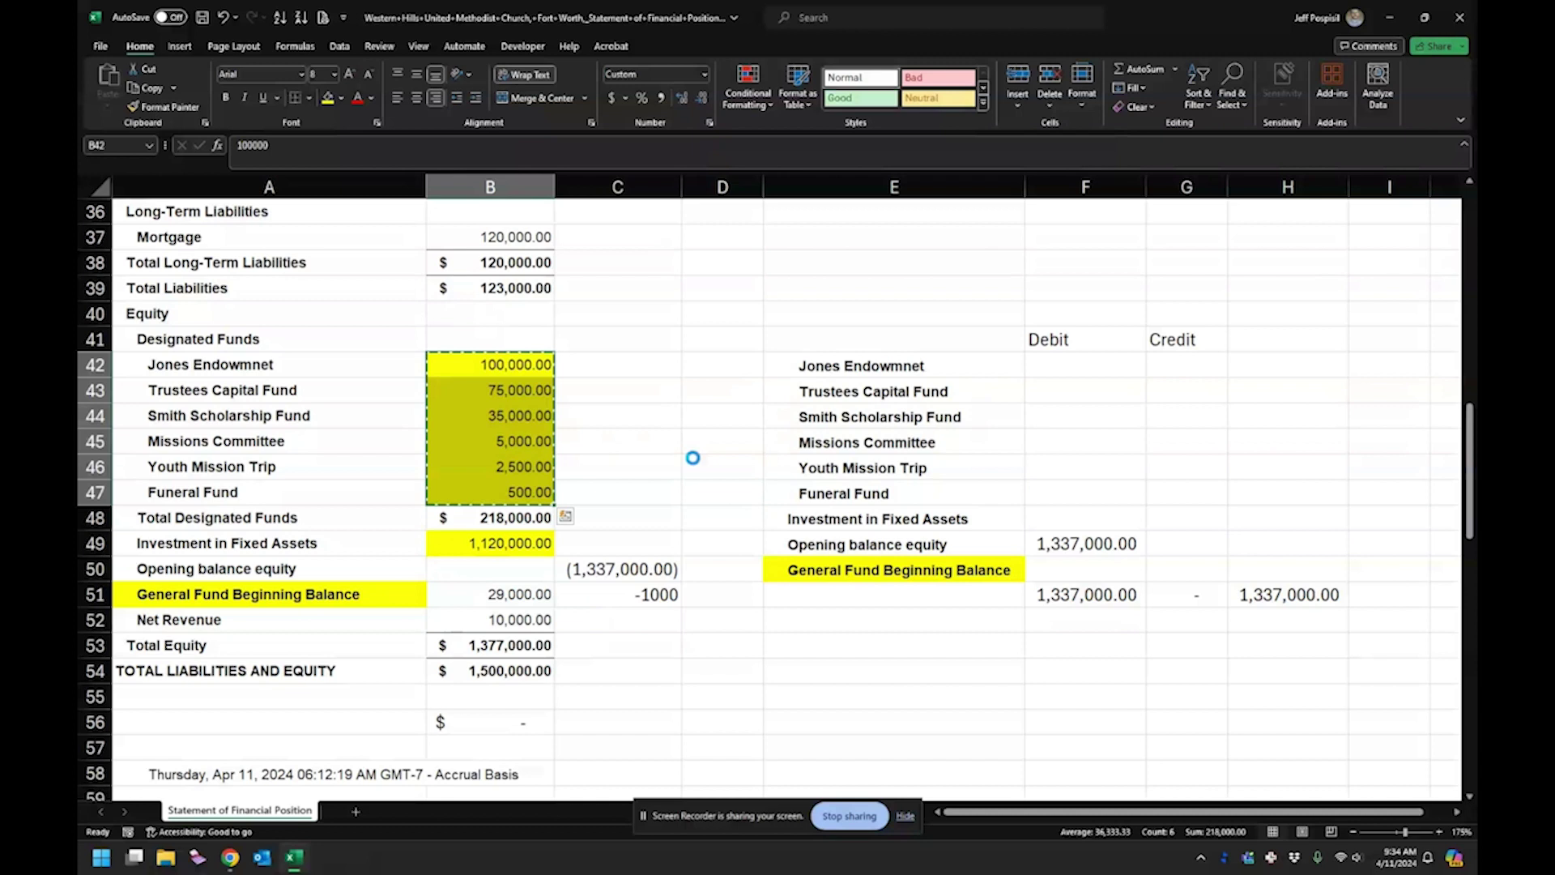
pyautogui.hotkey('ctrl', 'c')
pyautogui.click(1169, 362)
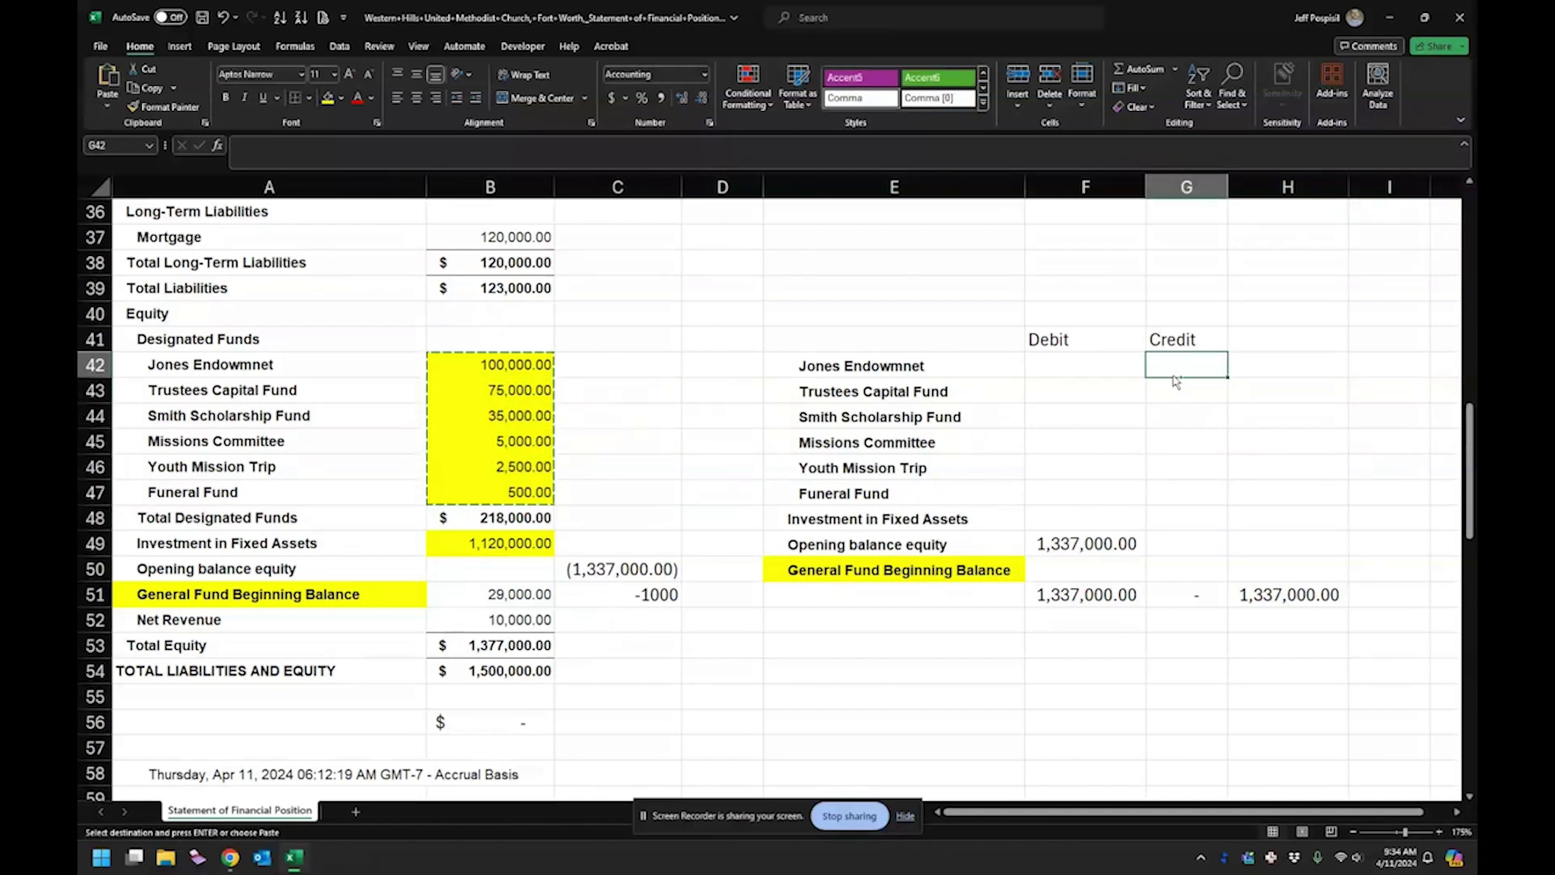
pyautogui.hotkey('ctrl', 'v')
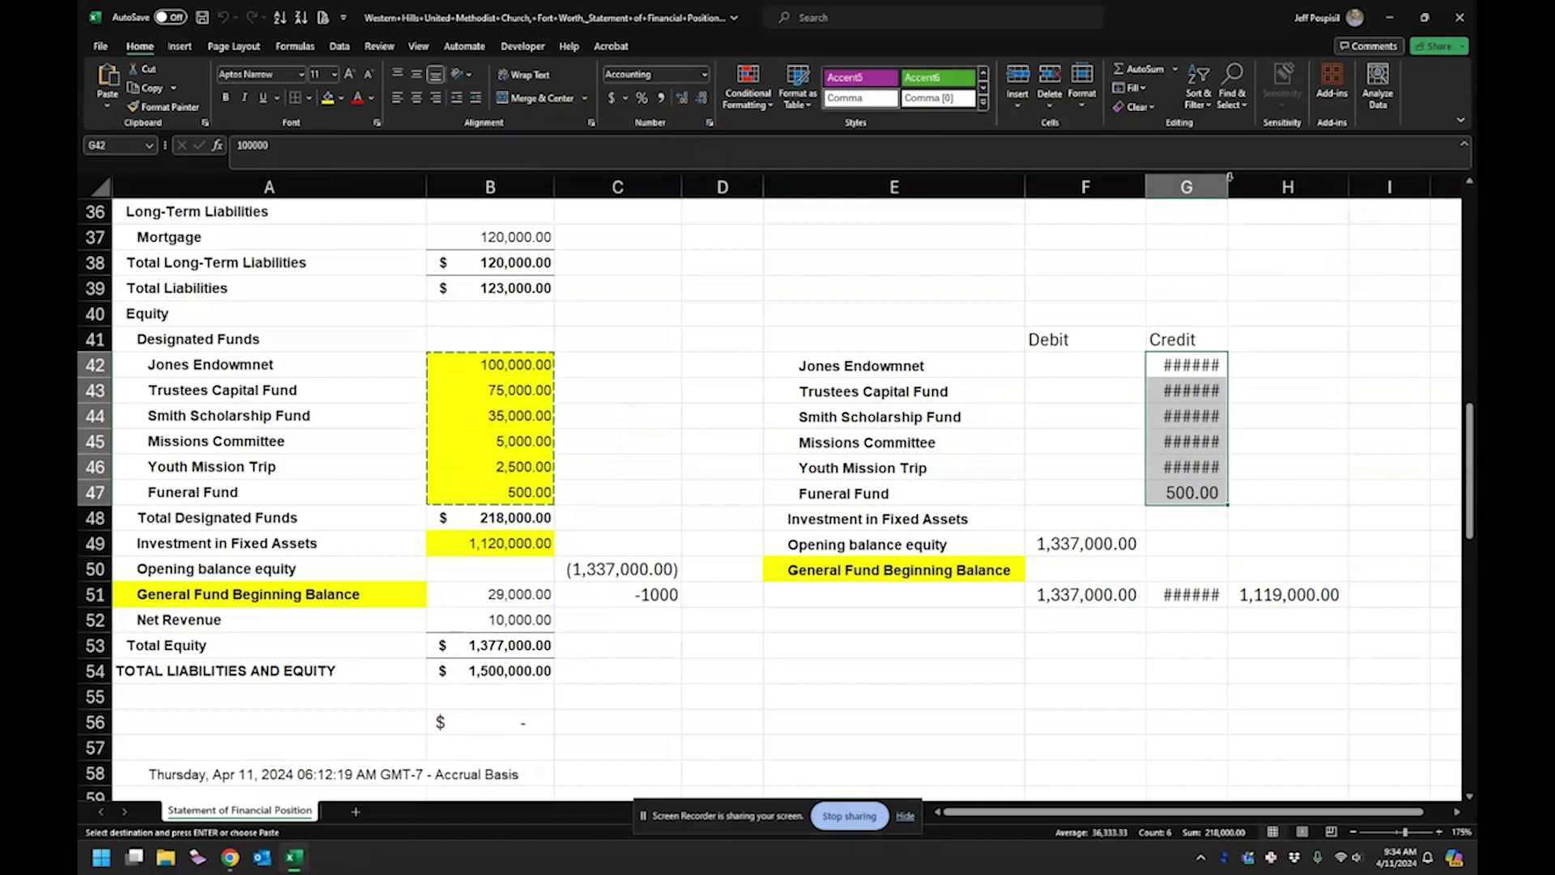
pyautogui.doubleClick(1229, 176)
pyautogui.click(1243, 313)
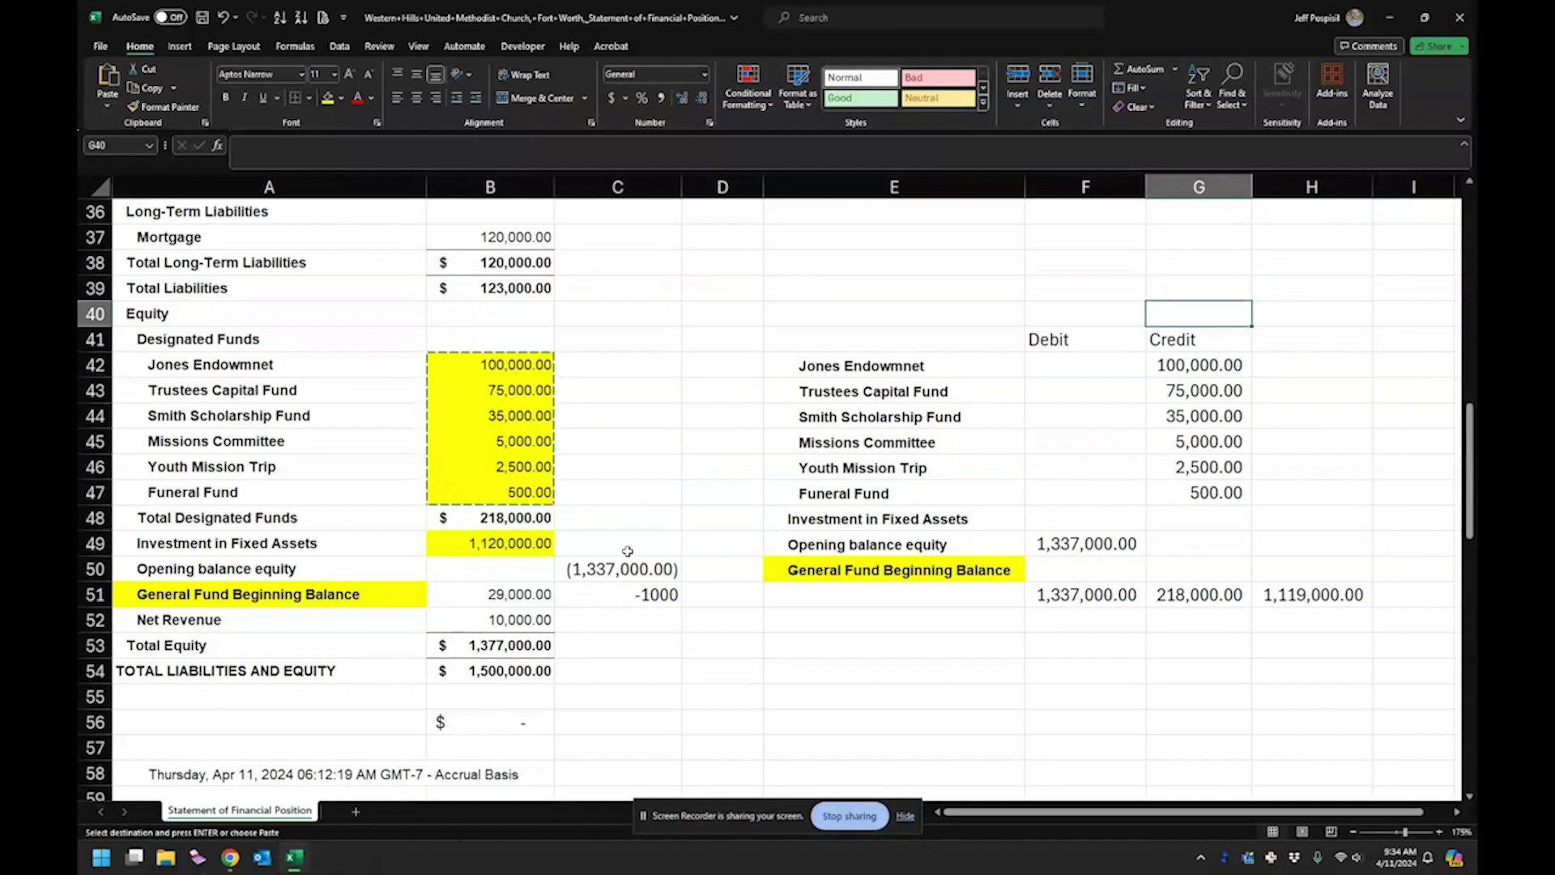
pyautogui.click(484, 540)
pyautogui.hotkey('ctrl', 'c')
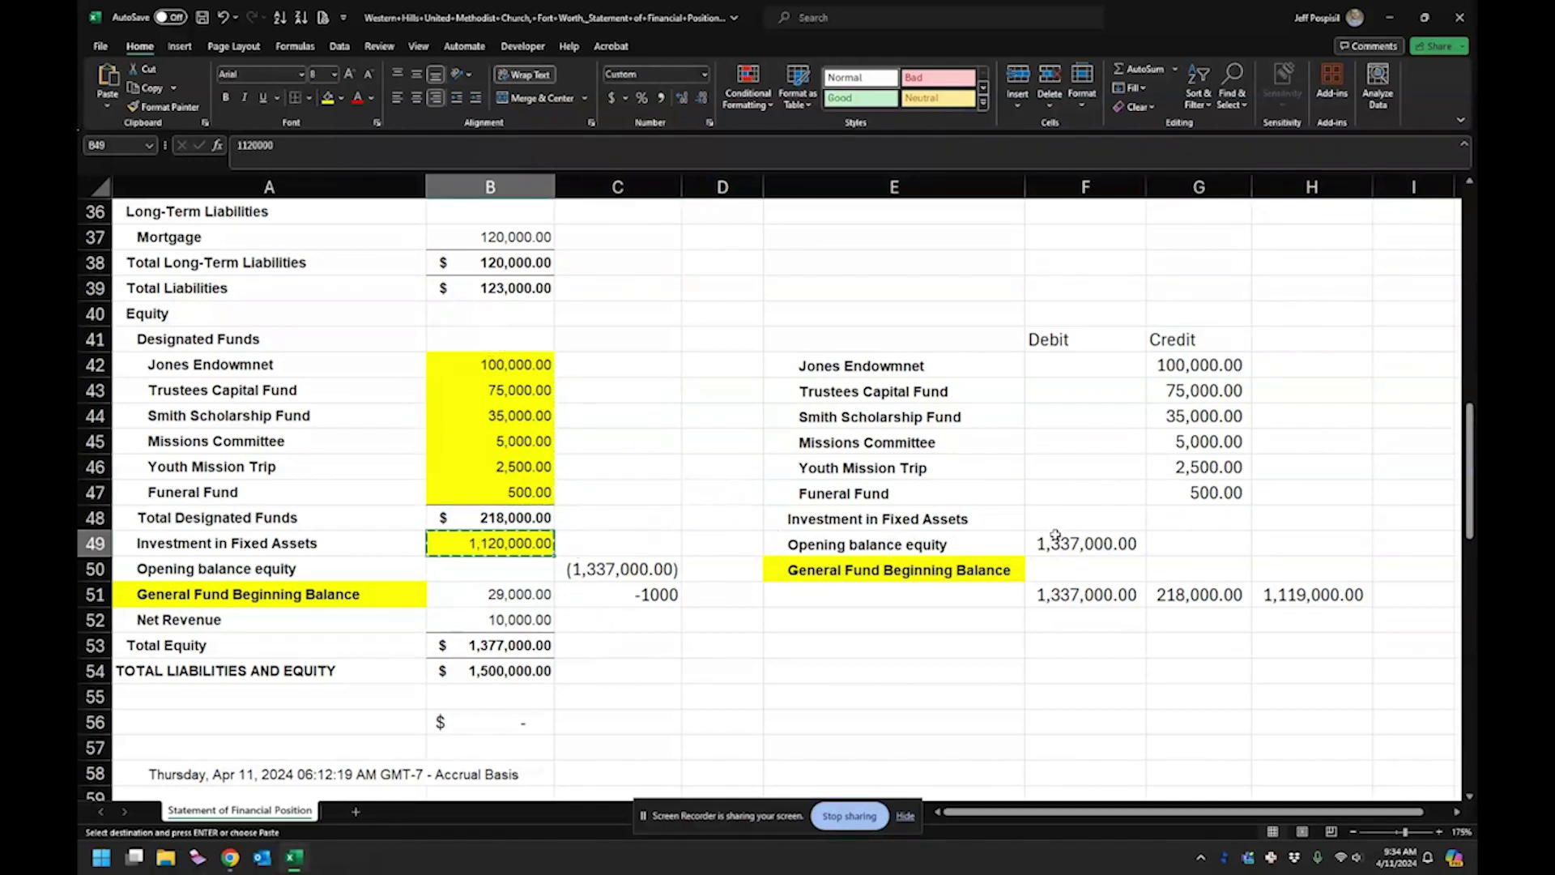
# Step: Credit Investment in Fixed Assets 1,120,000.00 in G48, clear F48, and autofit column G
pyautogui.click(1103, 521)
pyautogui.hotkey('ctrl', 'v')
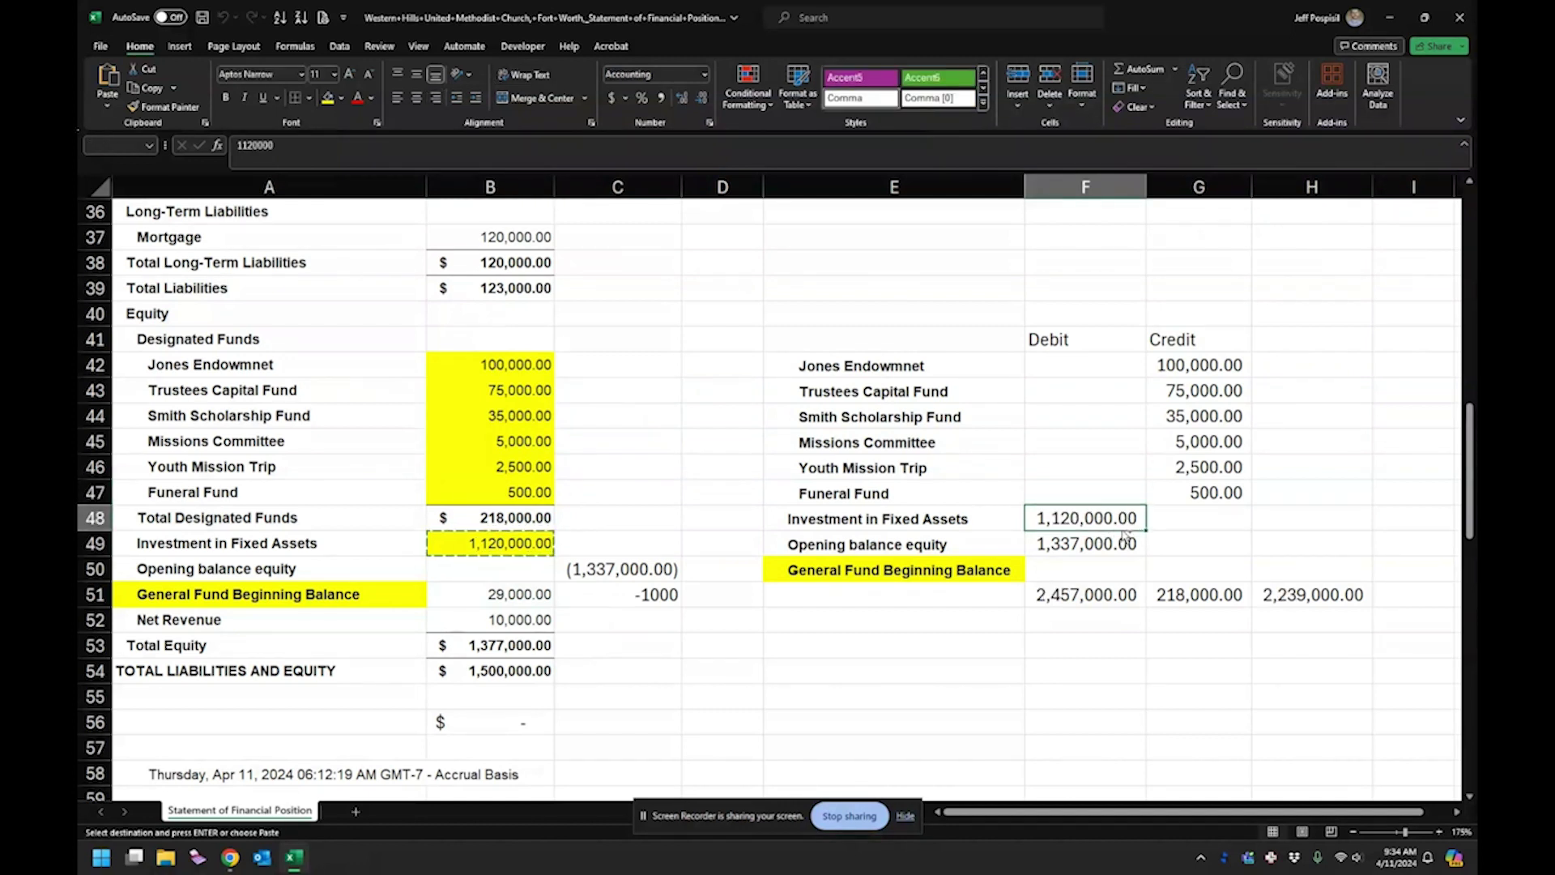
pyautogui.click(1166, 520)
pyautogui.hotkey('ctrl', 'v')
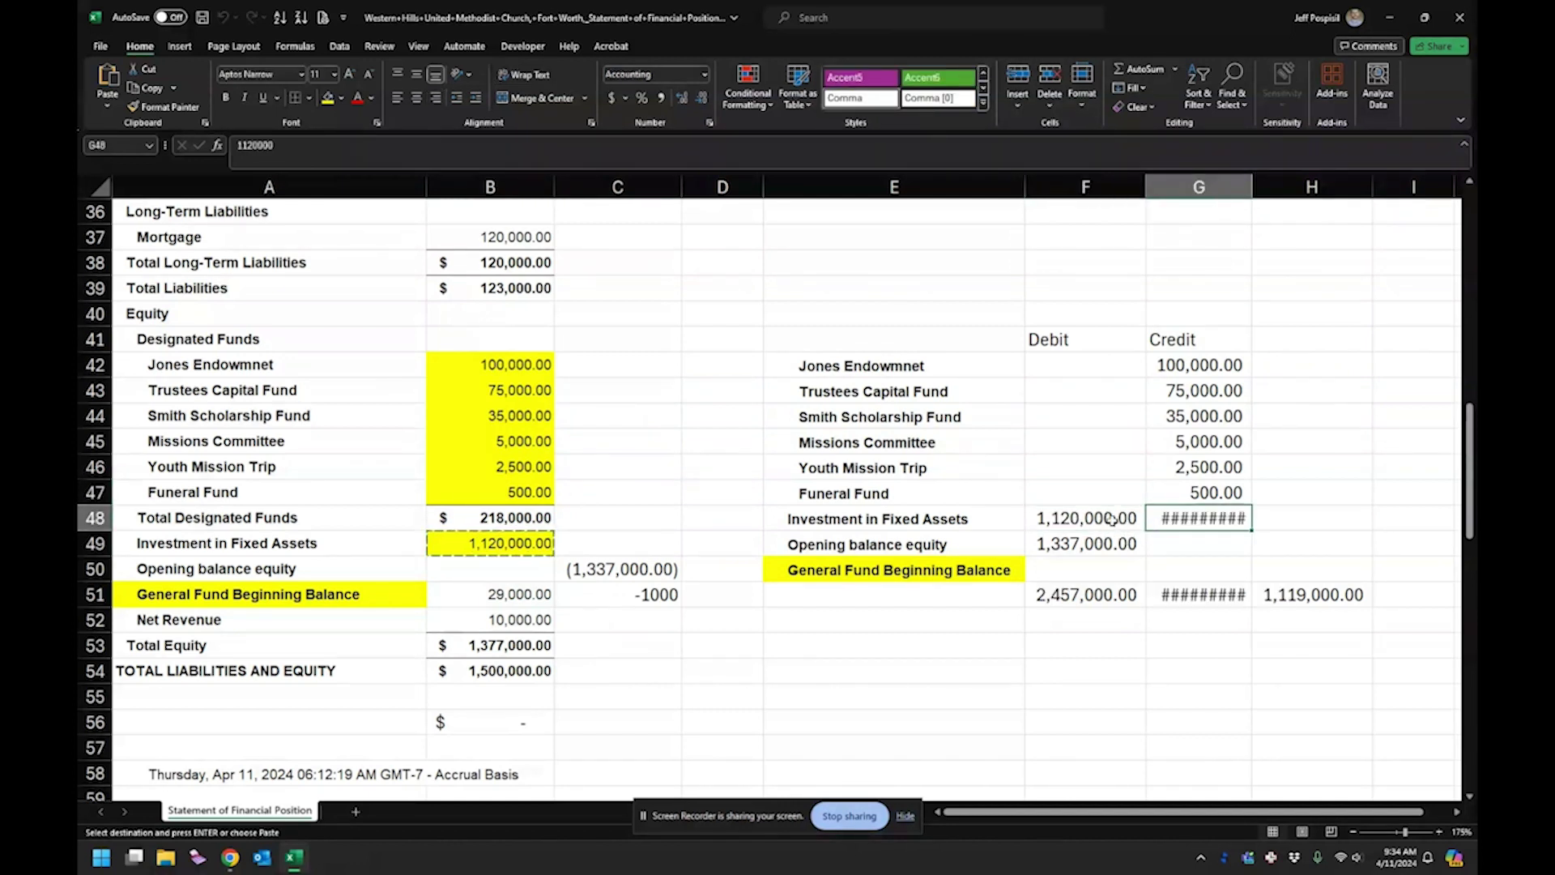
pyautogui.click(1106, 518)
pyautogui.press('Delete')
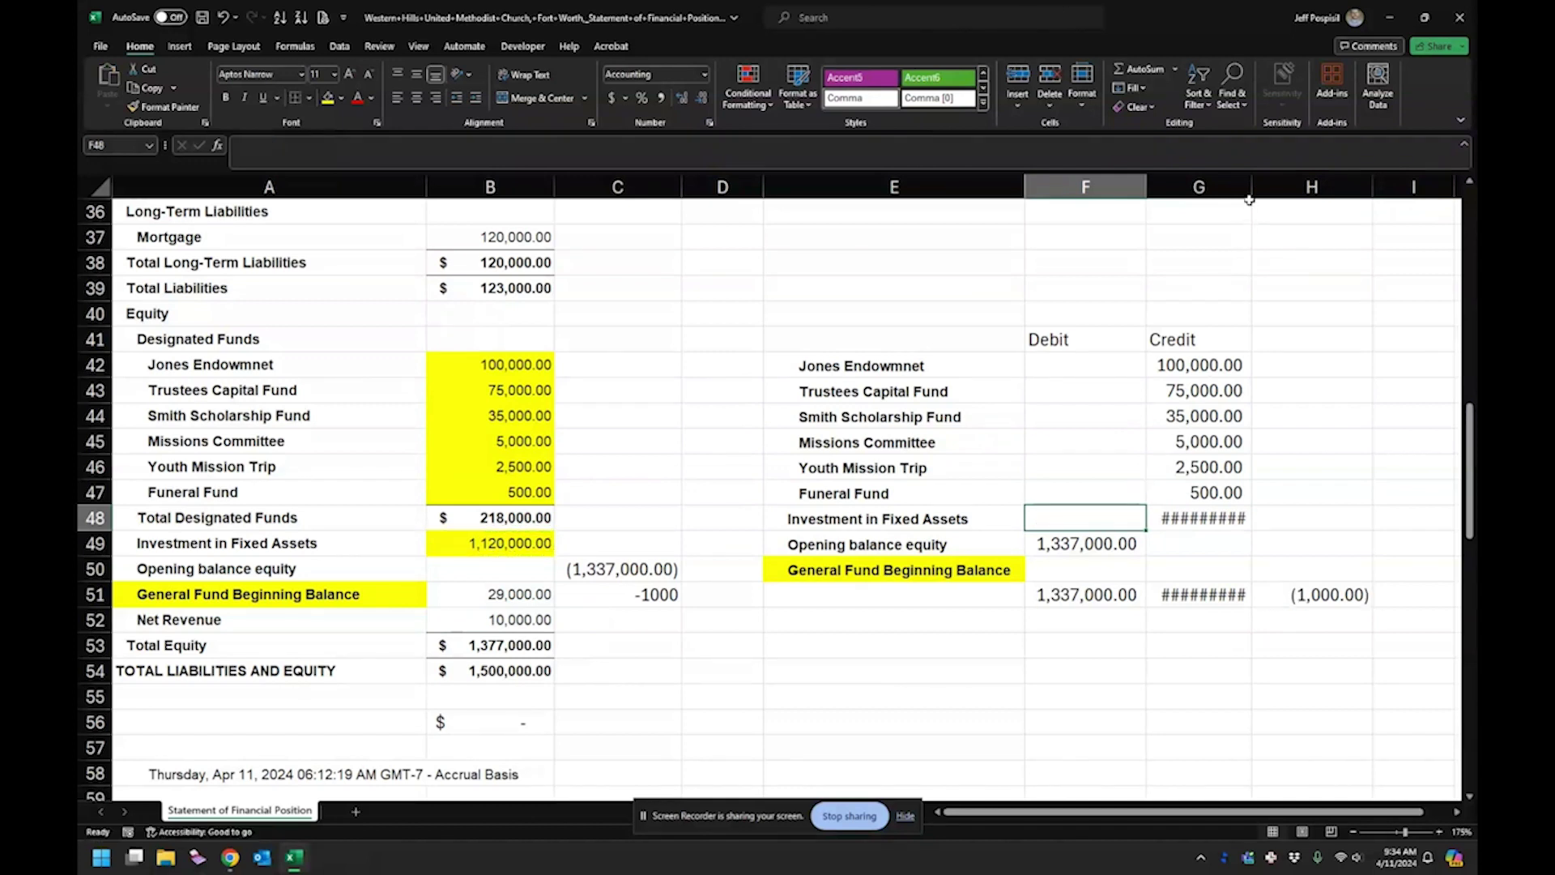
pyautogui.doubleClick(1251, 185)
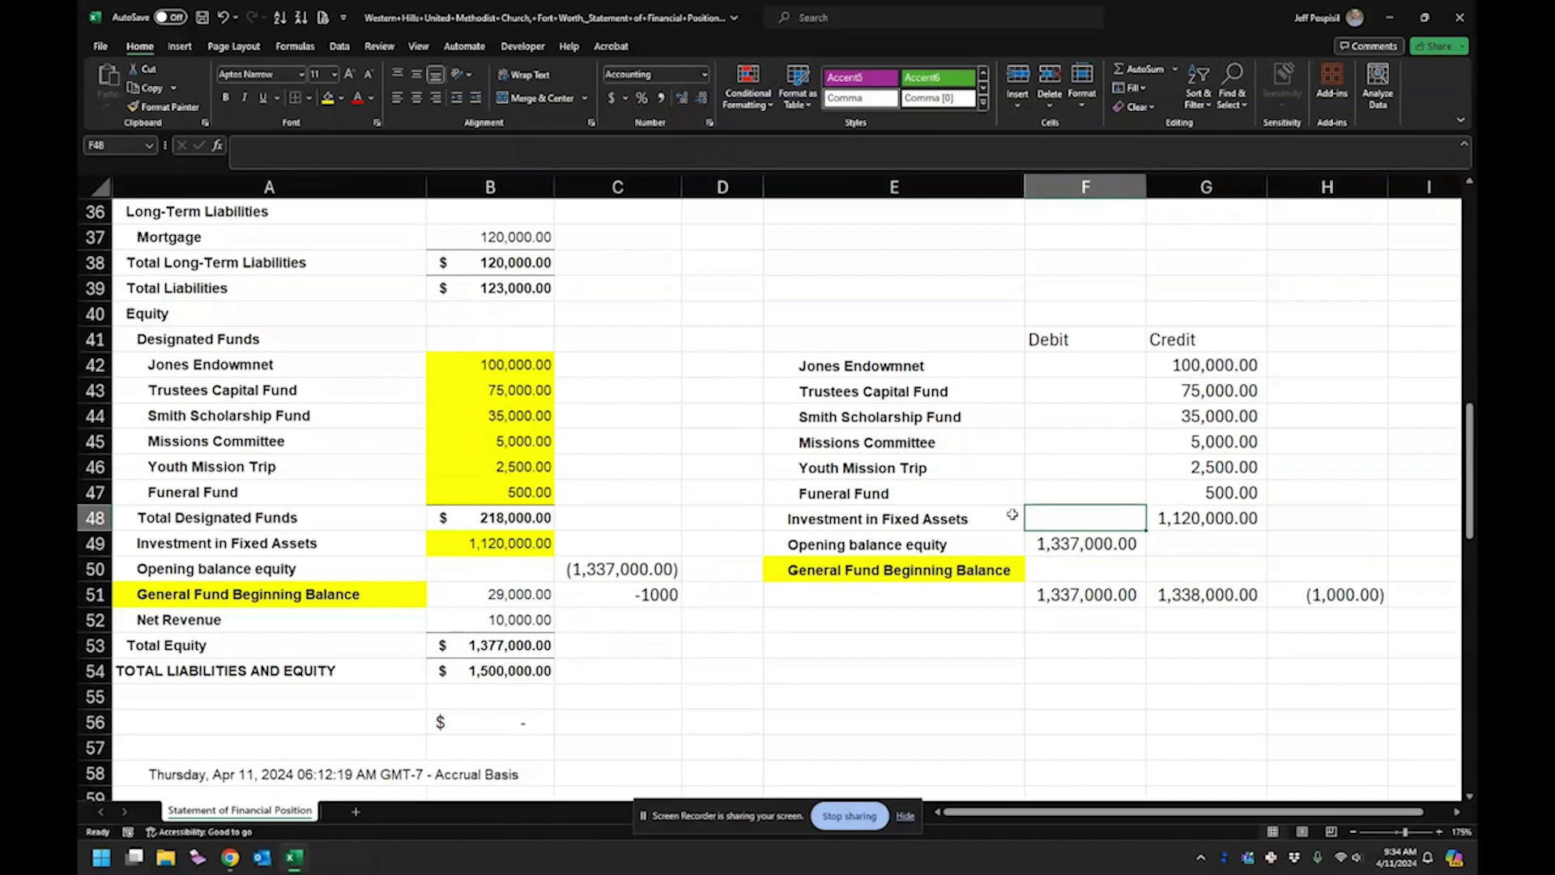
pyautogui.click(1188, 522)
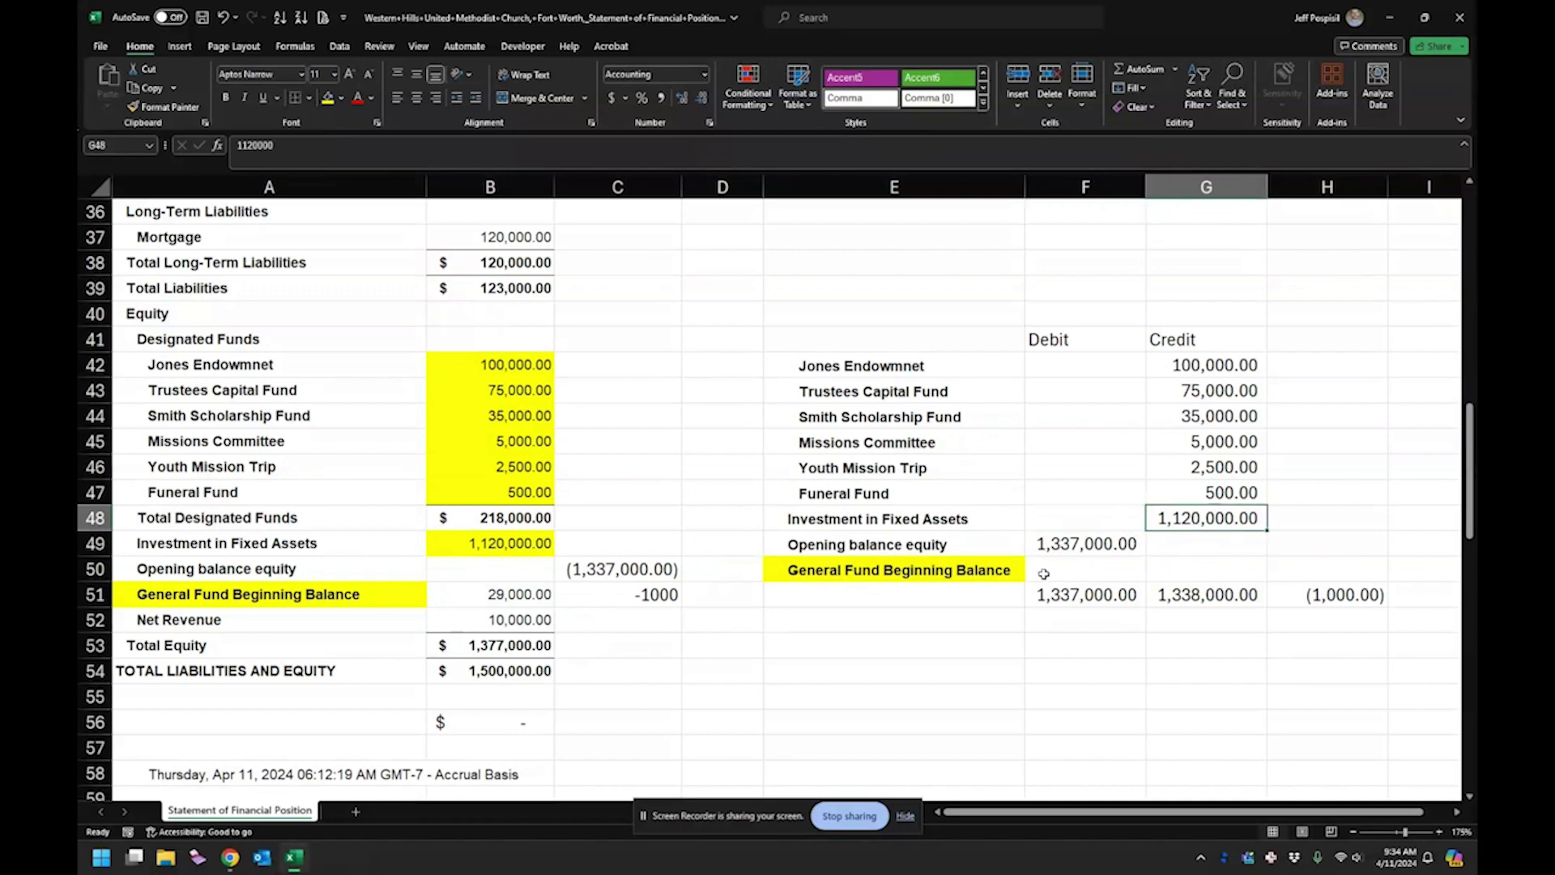
# Step: Debit General Fund Beginning Balance 1000 in F50
pyautogui.click(1069, 570)
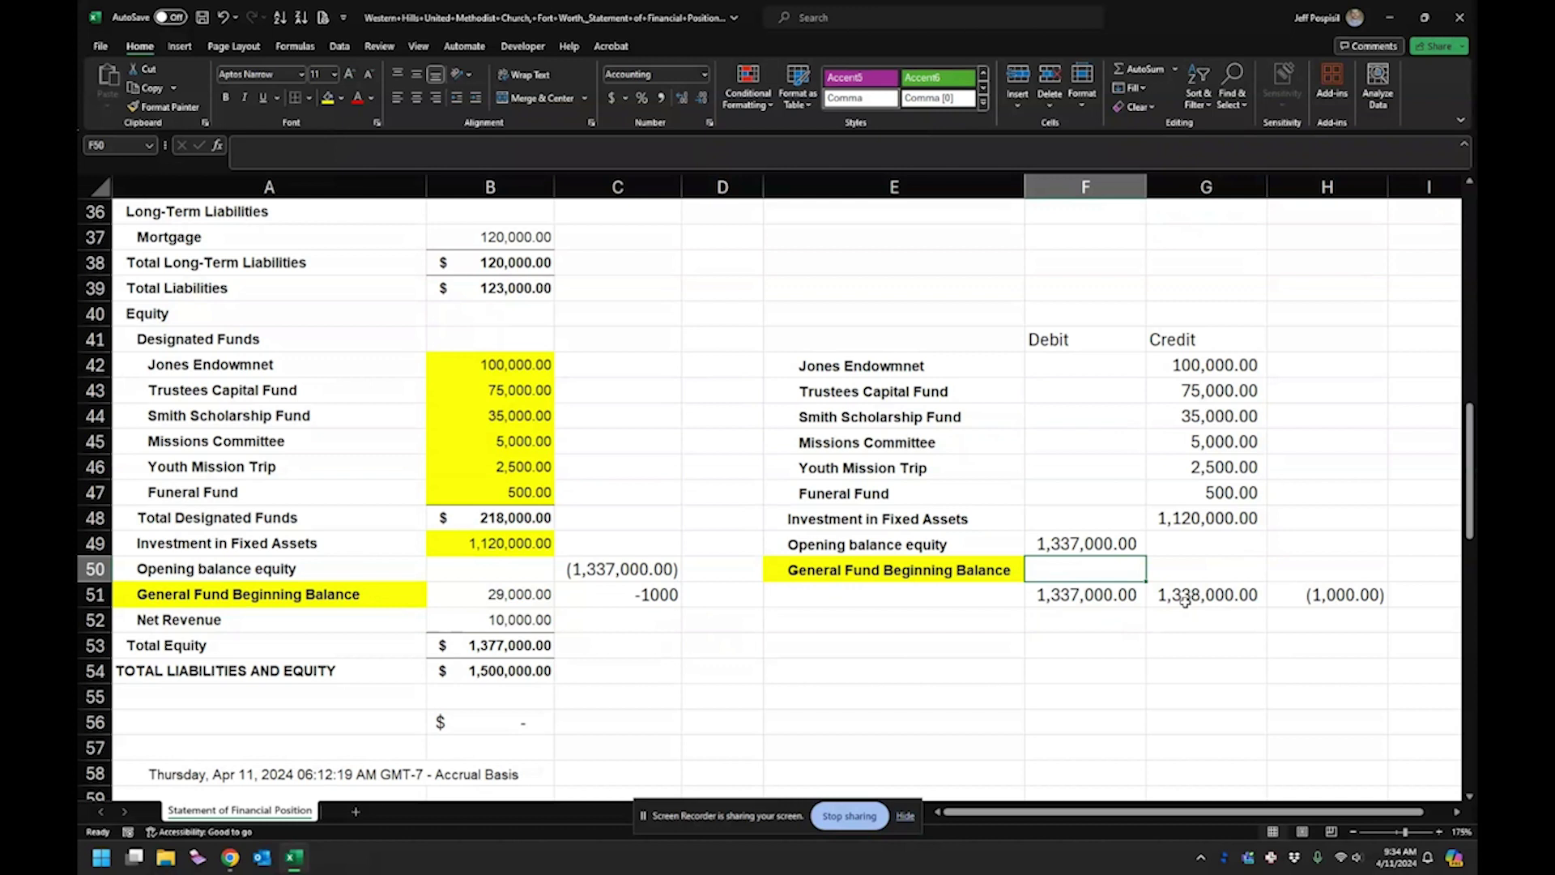
pyautogui.write('1000')
pyautogui.press('Return')
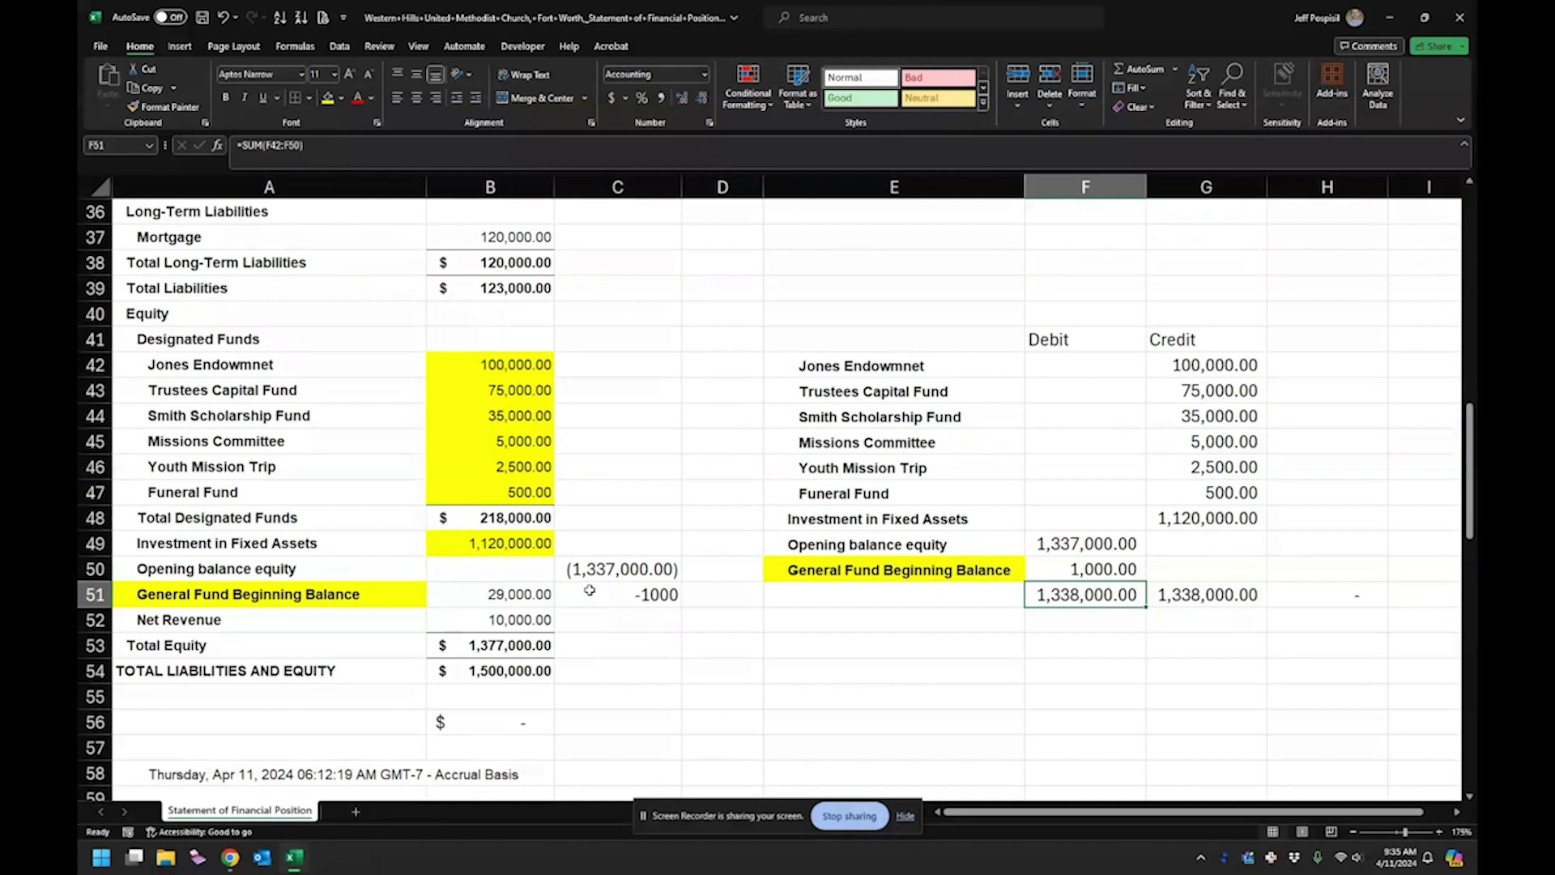
pyautogui.click(486, 600)
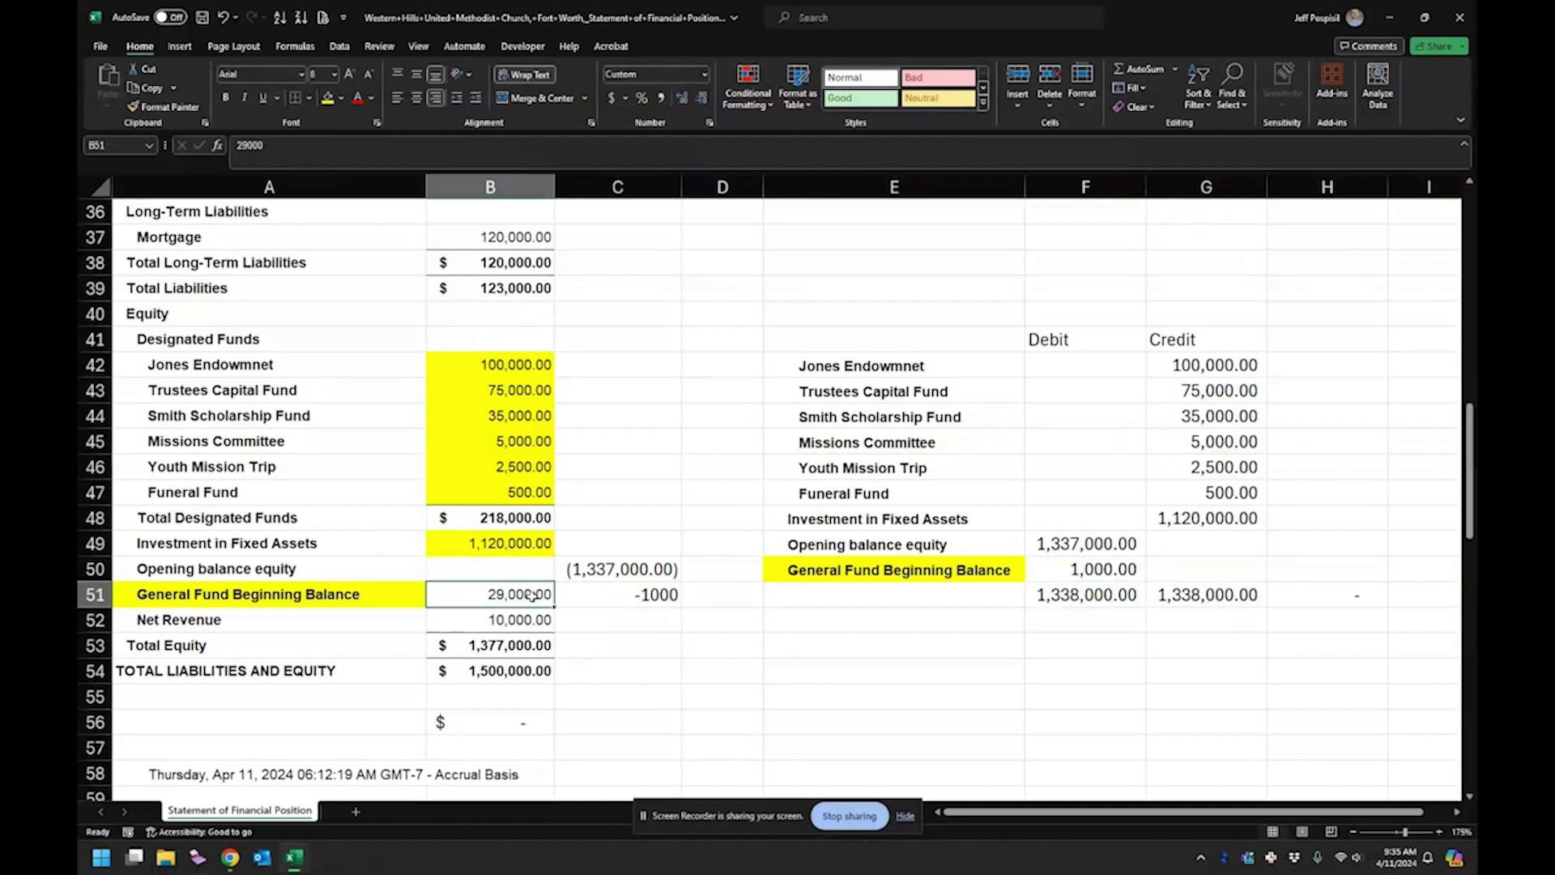
pyautogui.moveTo(529, 606); pyautogui.dragTo(528, 620)
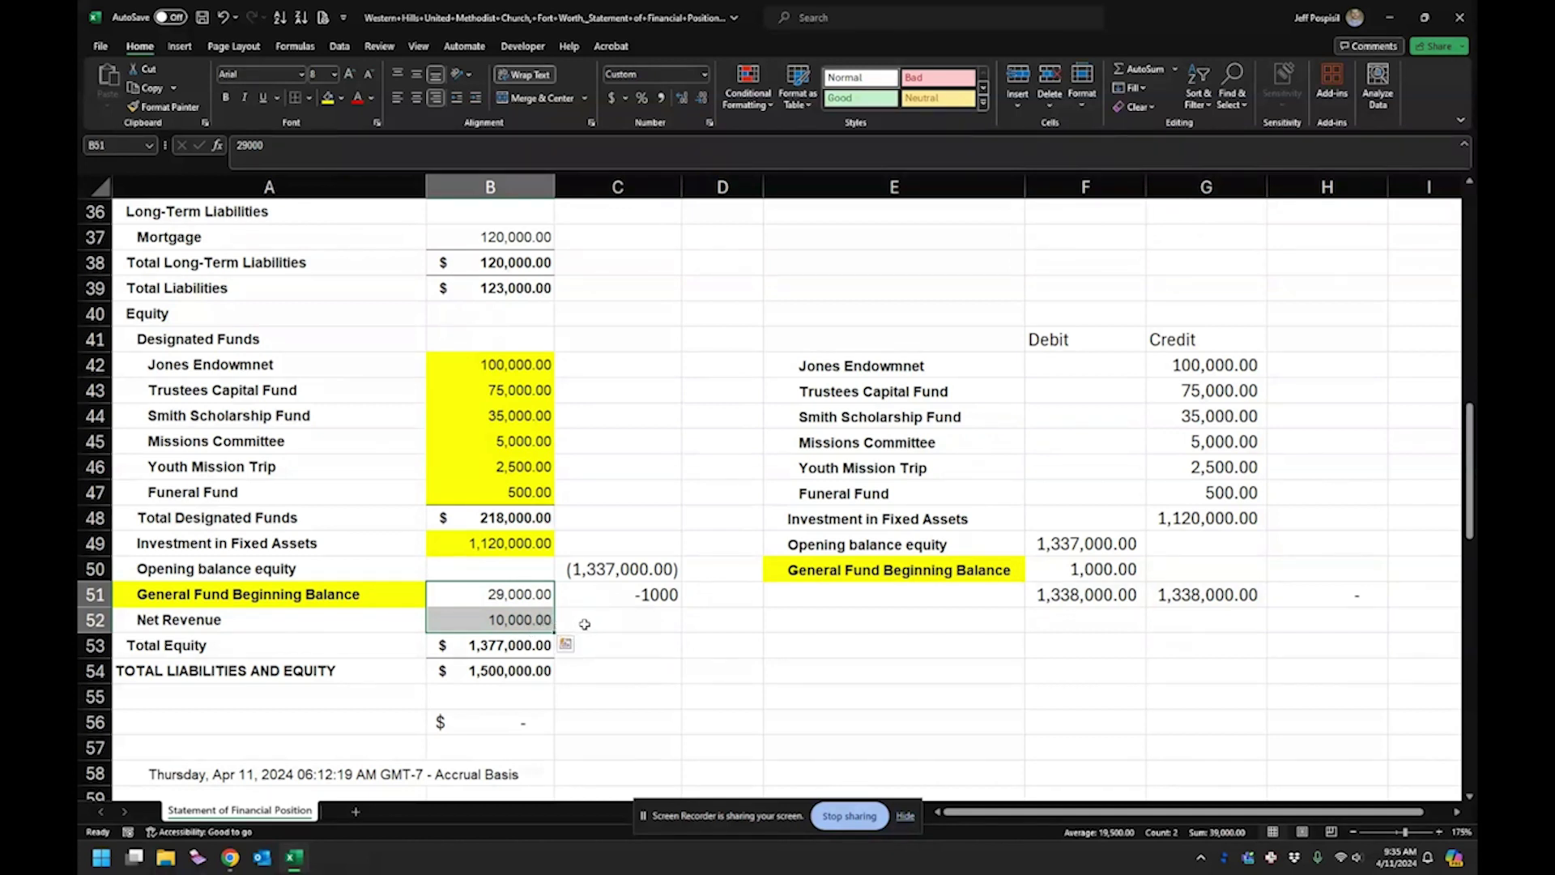
pyautogui.moveTo(530, 356); pyautogui.dragTo(538, 496)
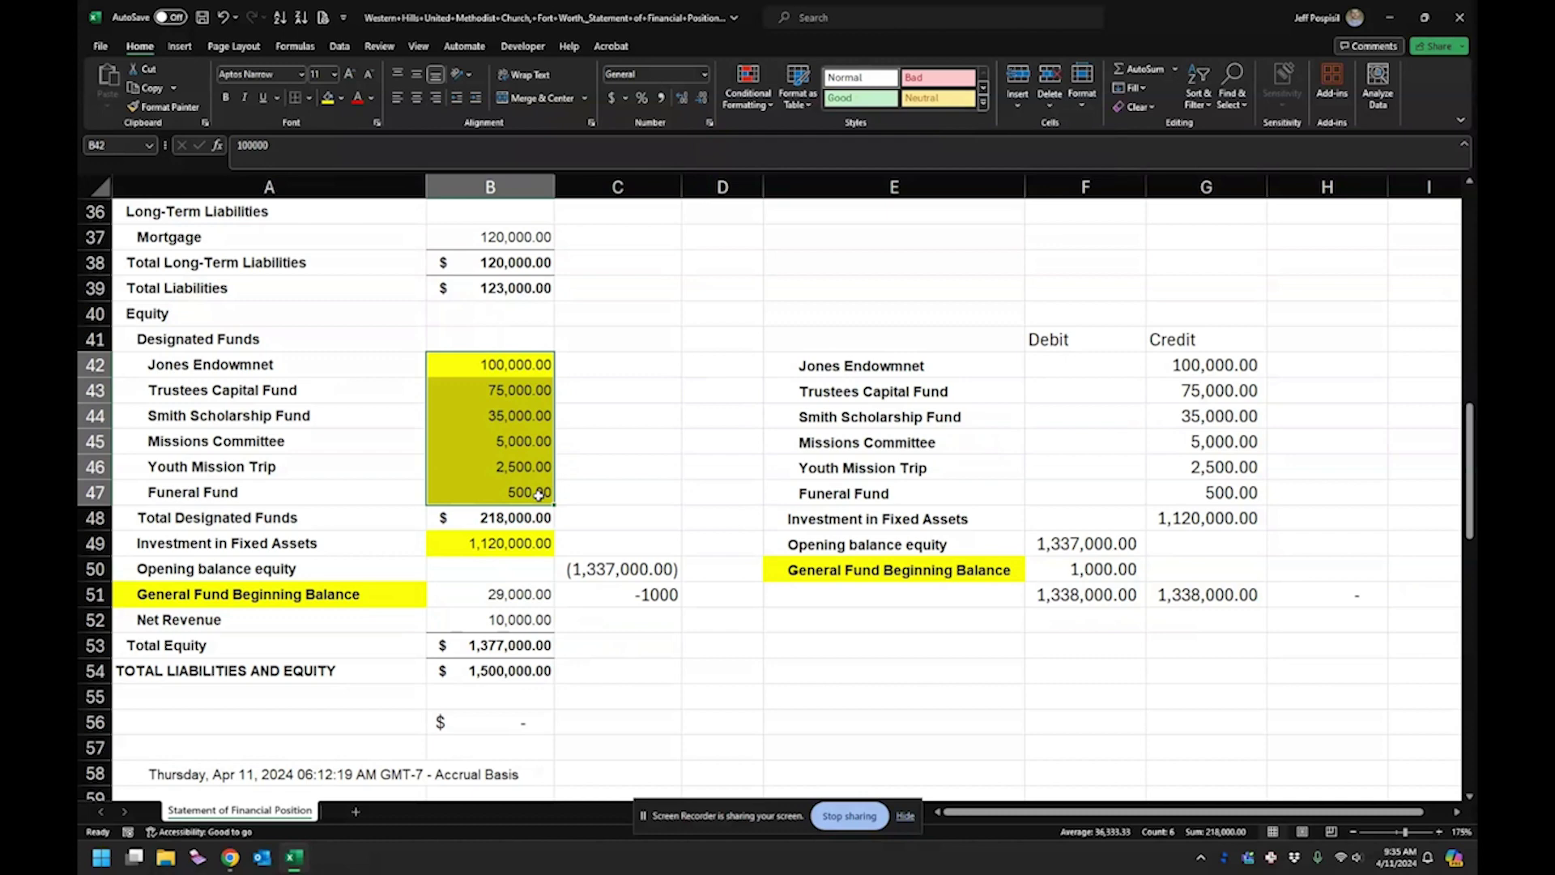
pyautogui.click(804, 621)
pyautogui.click(817, 653)
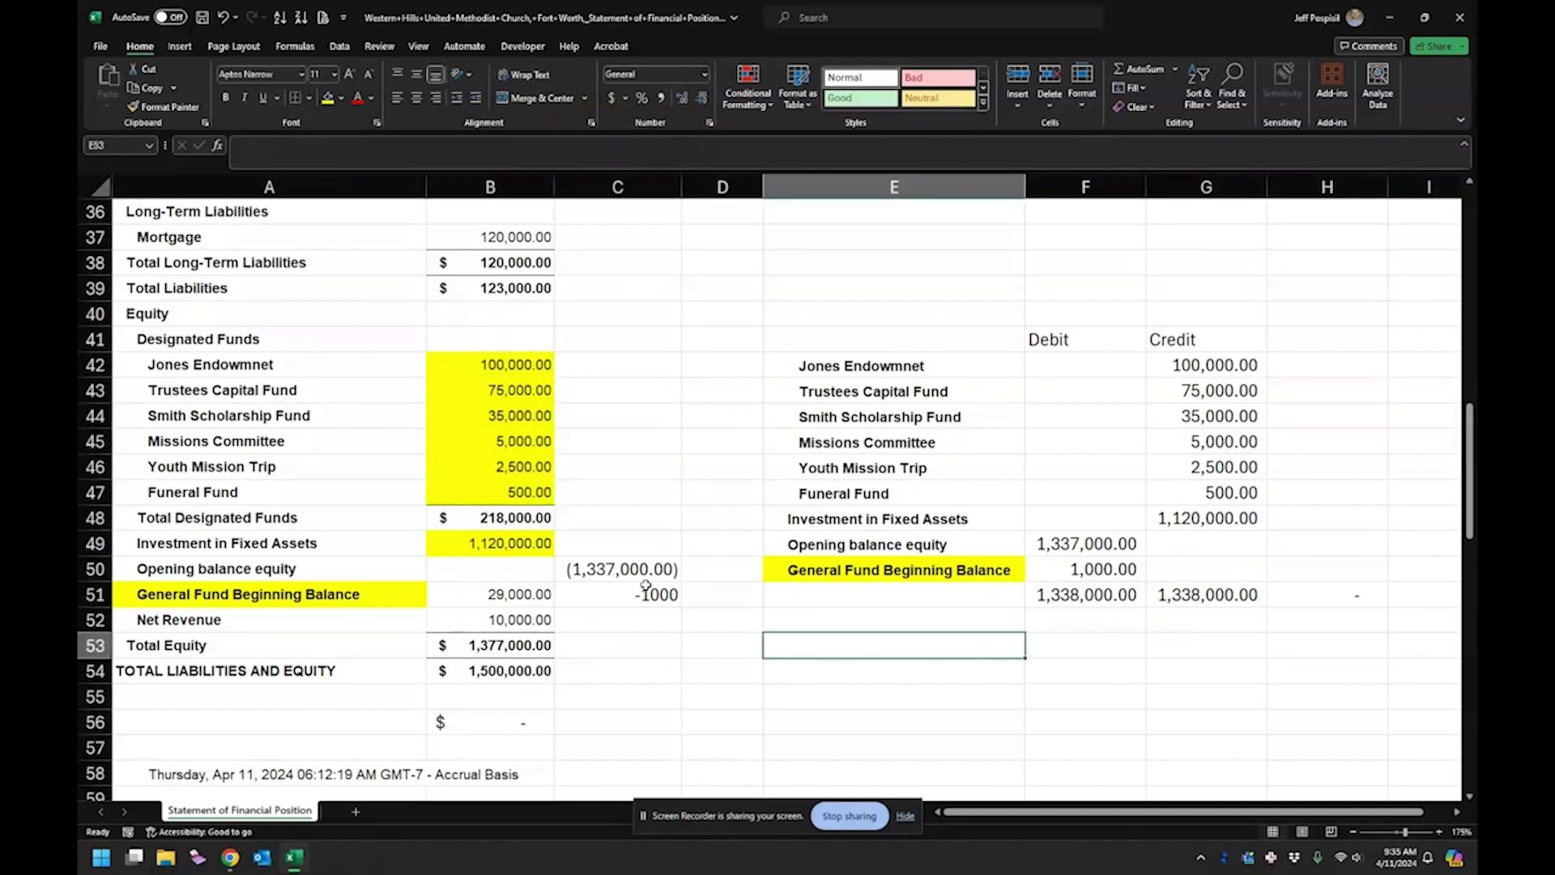
pyautogui.scroll(7, 644, 492)
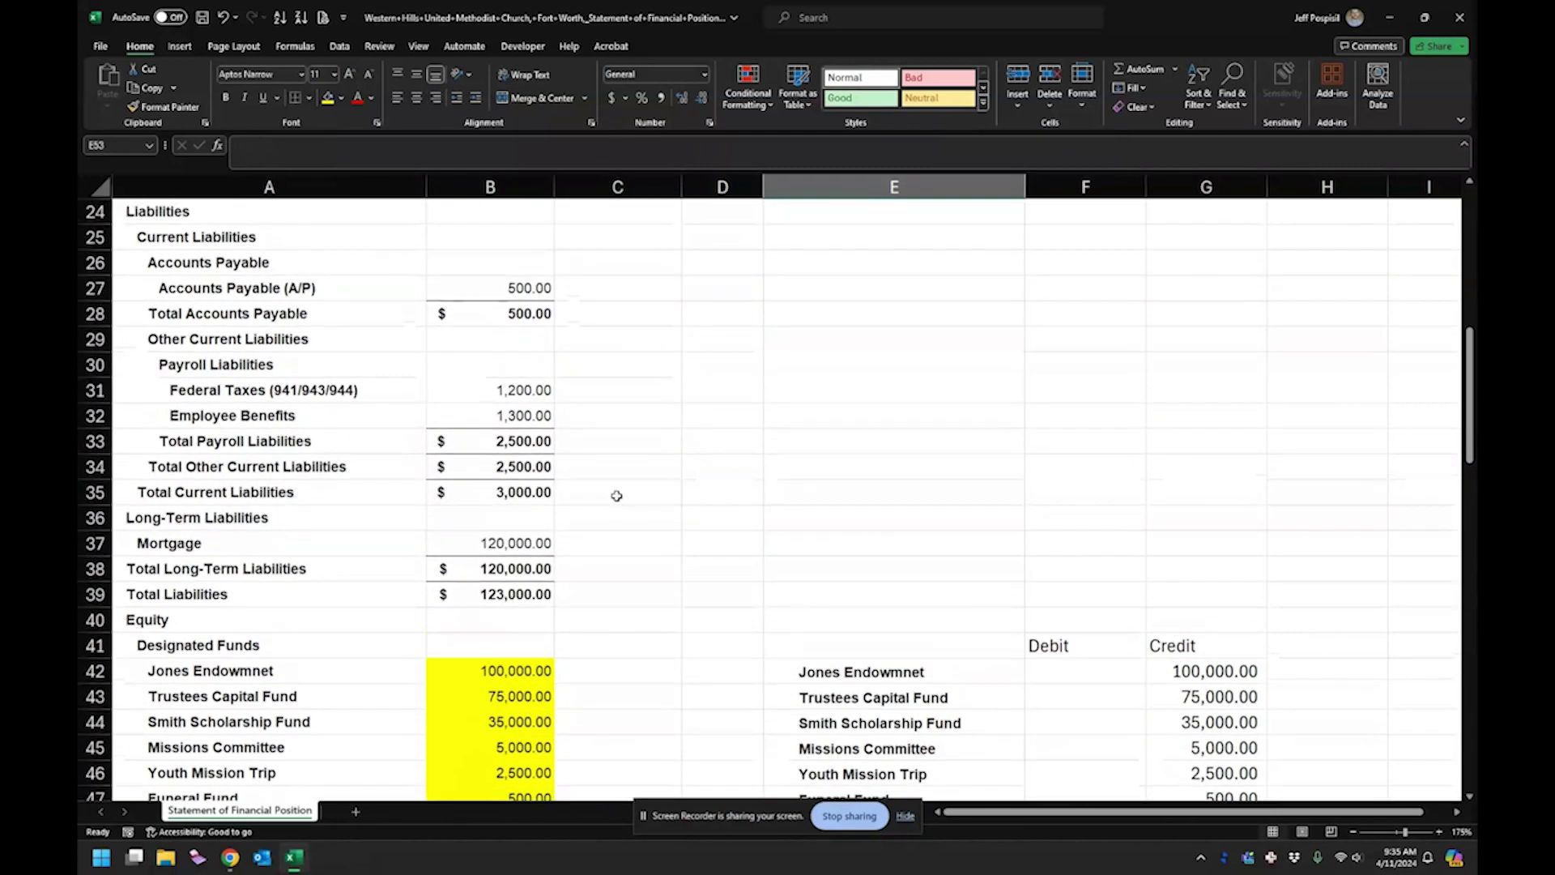
pyautogui.scroll(1, 556, 518)
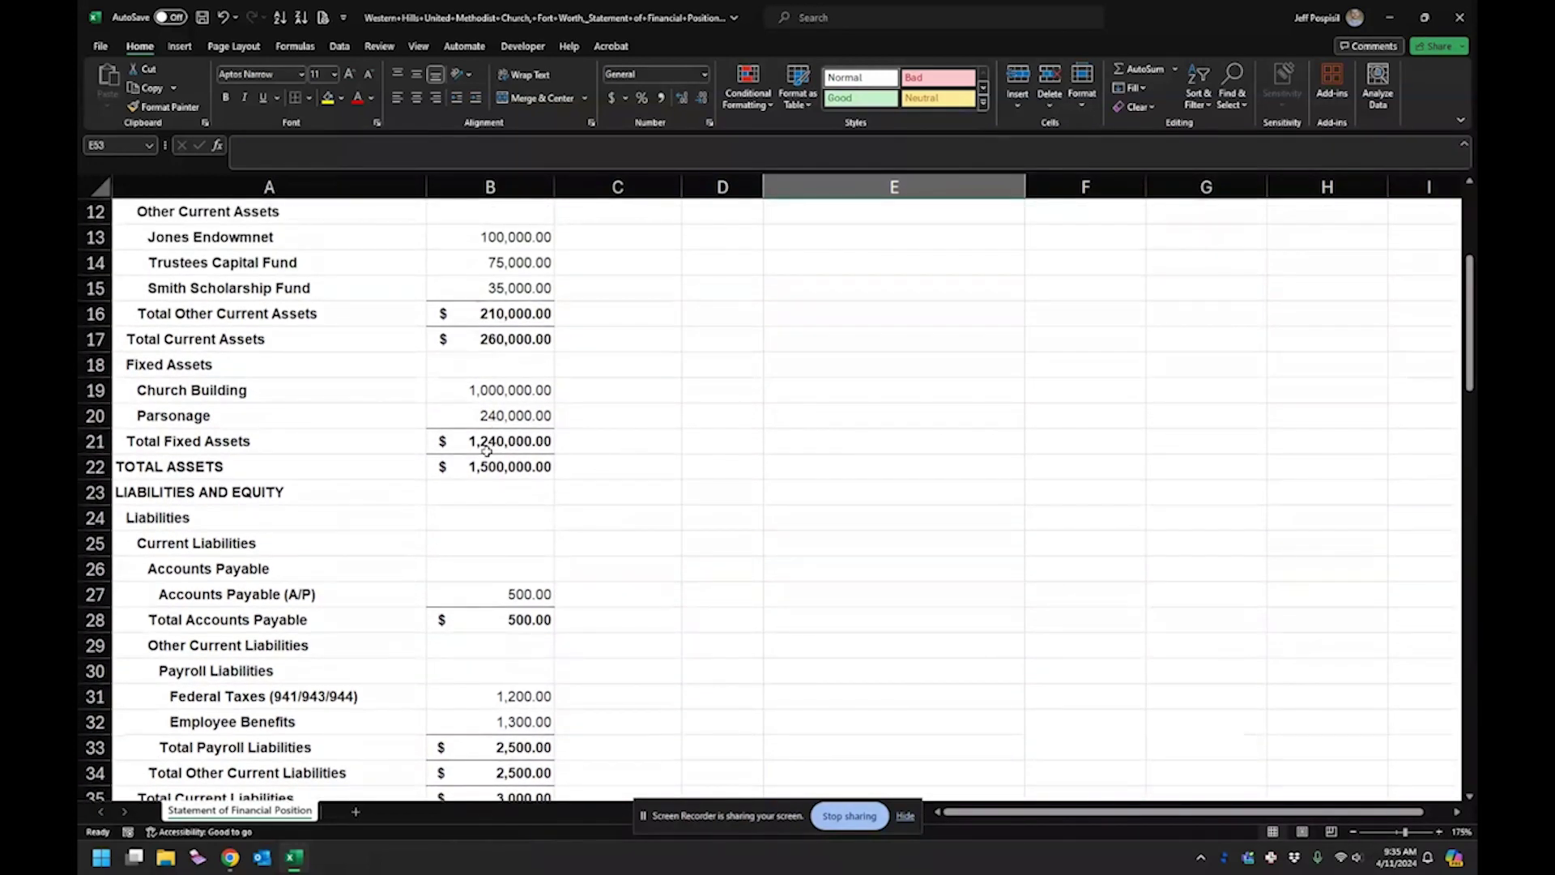
pyautogui.scroll(-8, 486, 450)
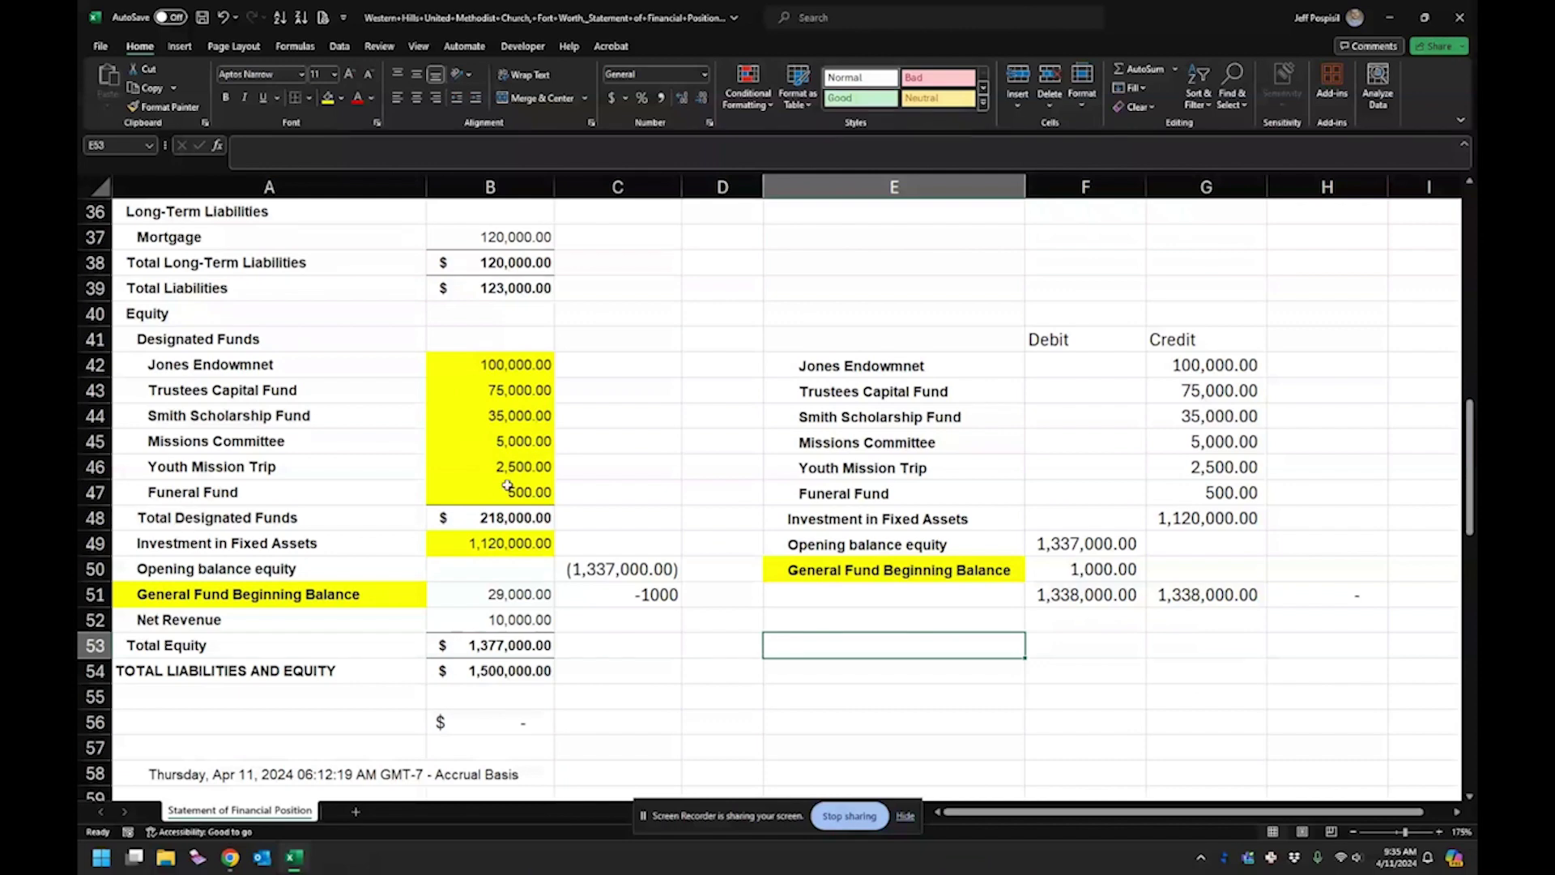
pyautogui.scroll(7, 507, 484)
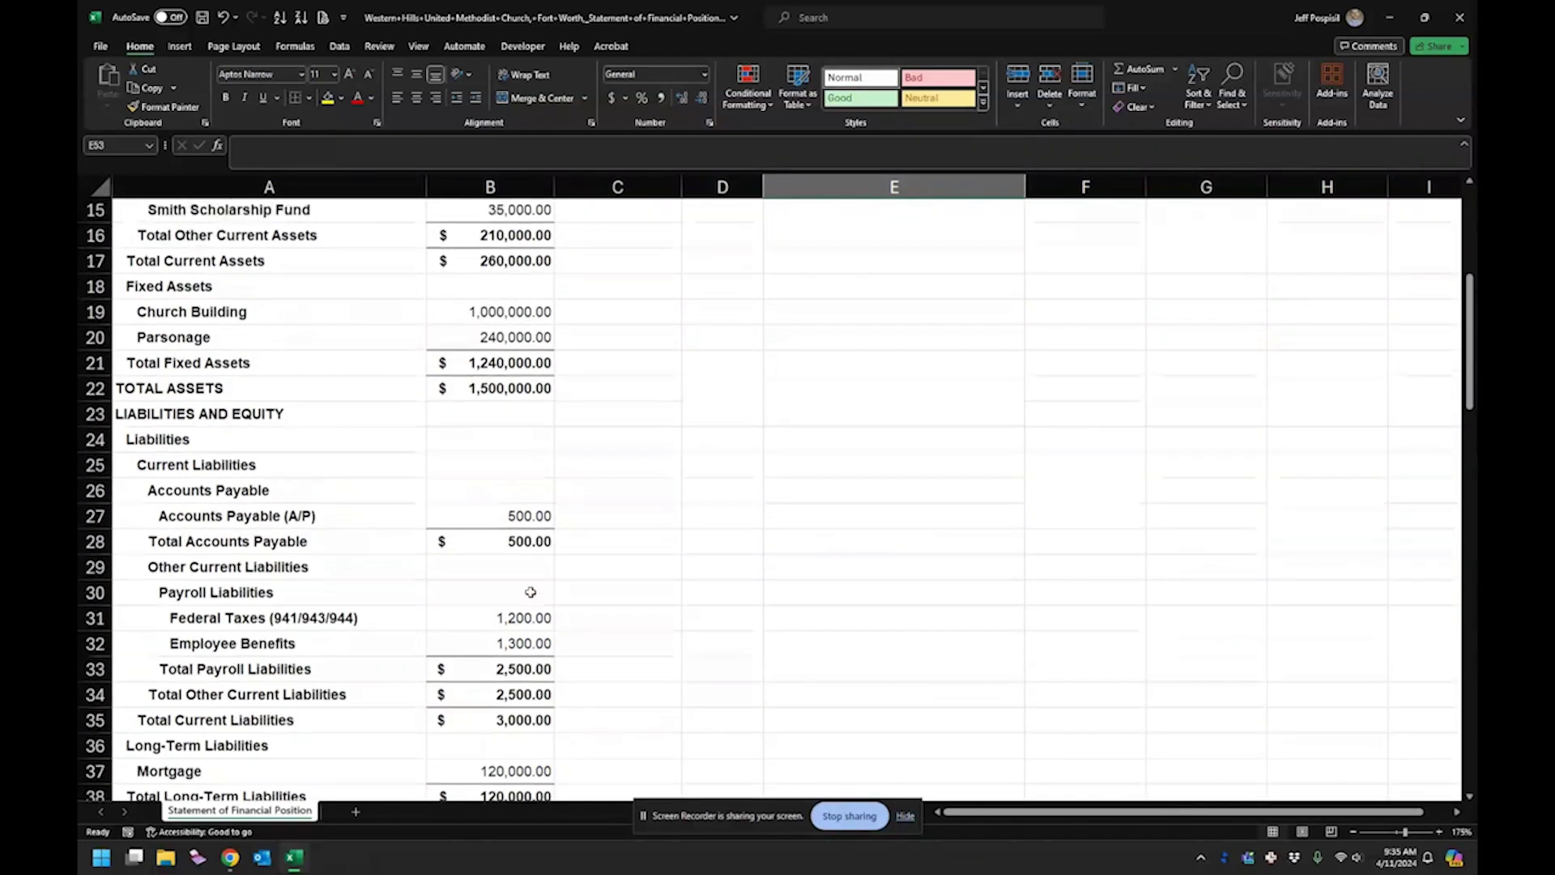
pyautogui.scroll(-3, 531, 592)
pyautogui.click(515, 541)
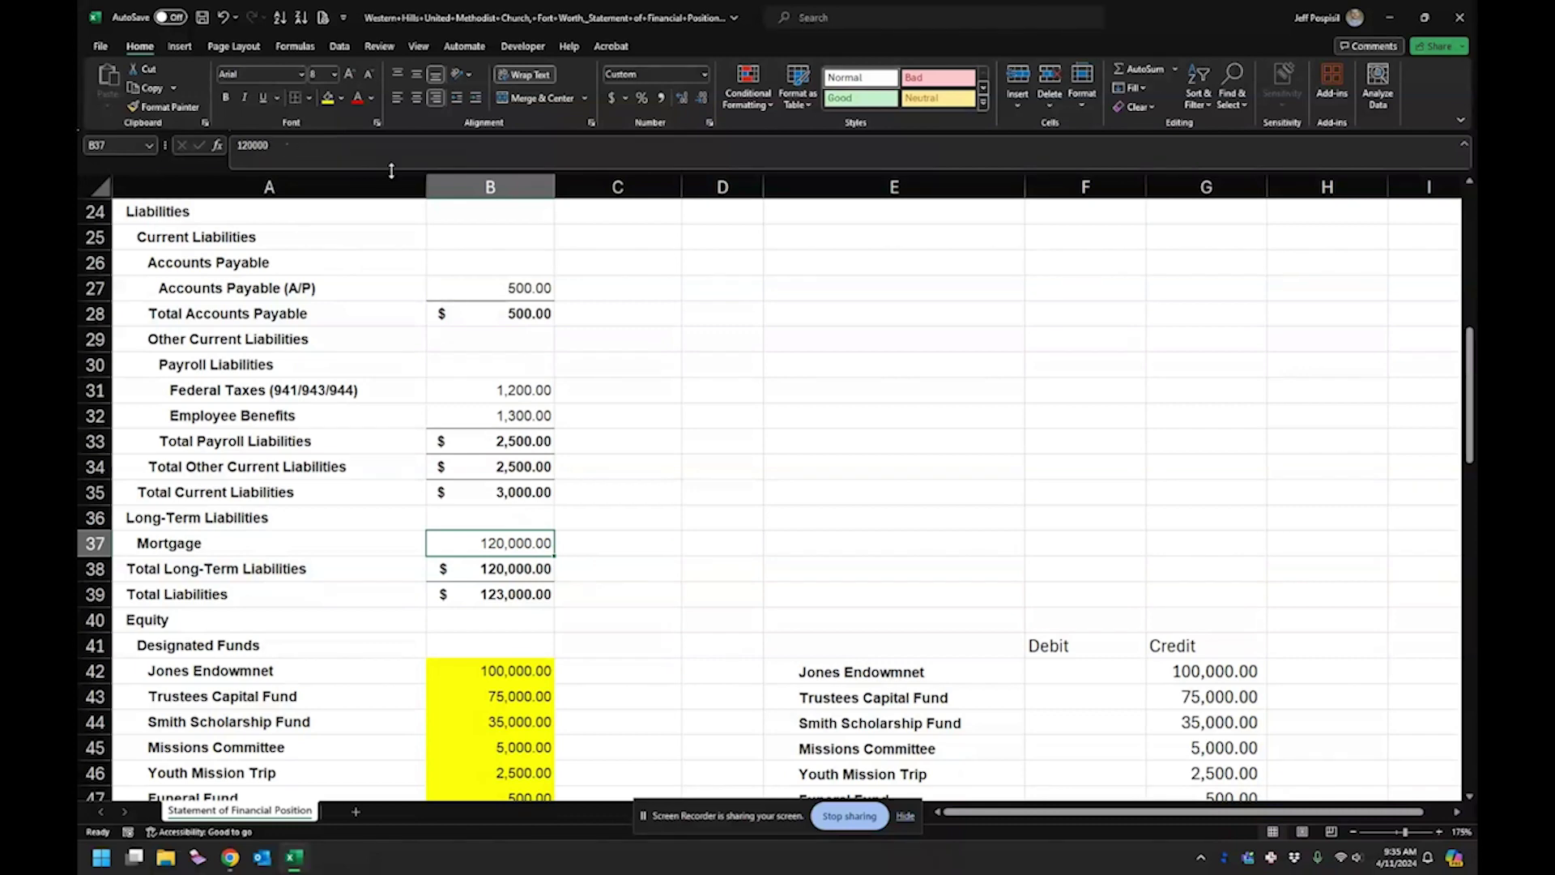
pyautogui.scroll(-1, 664, 514)
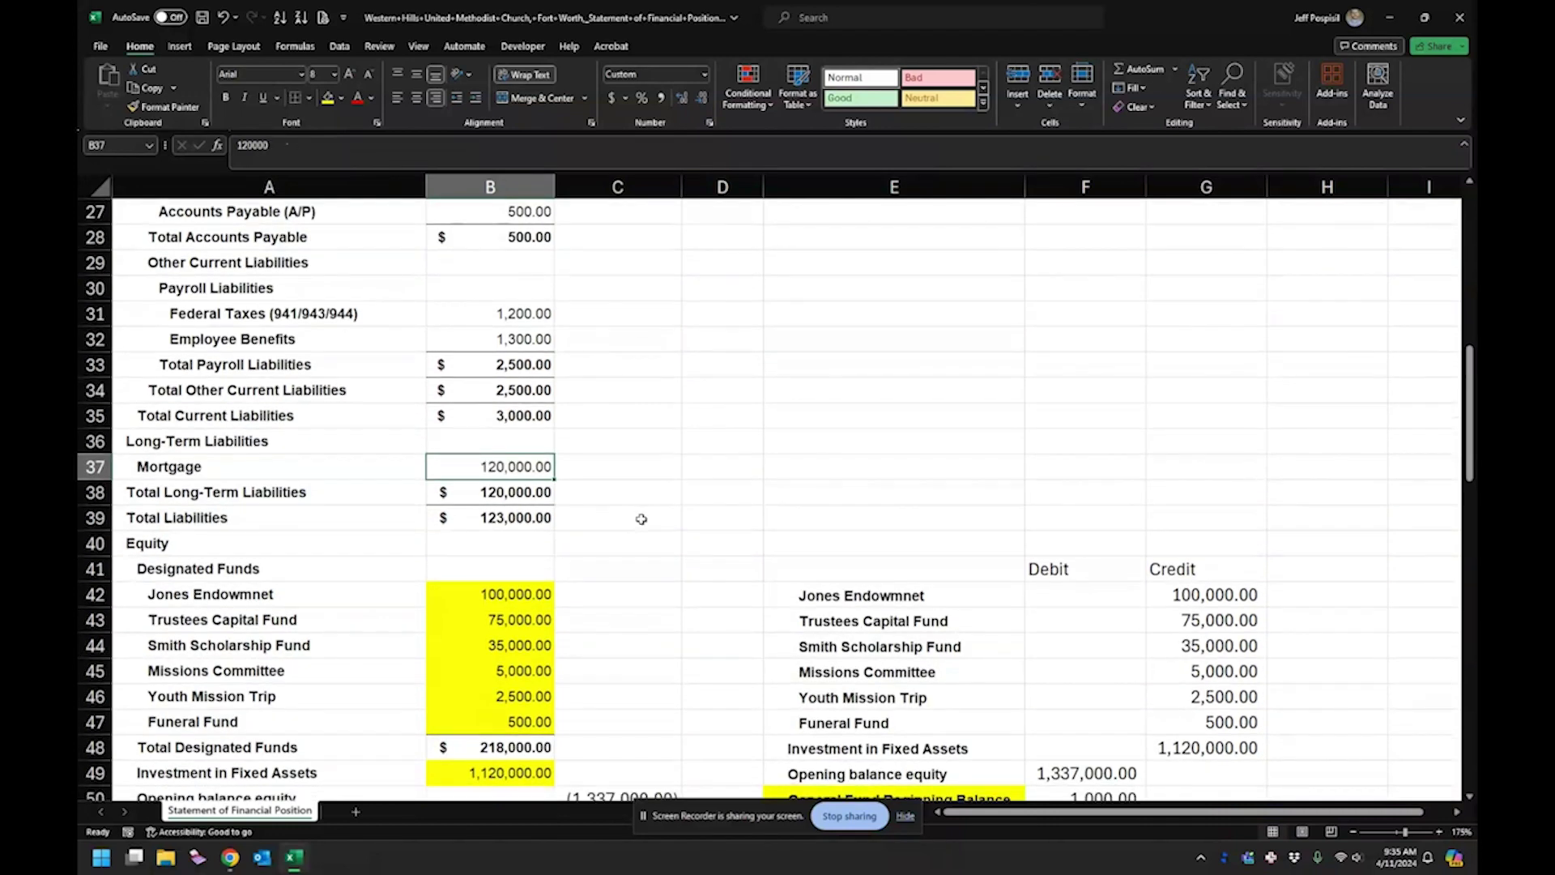
pyautogui.scroll(-1, 663, 538)
pyautogui.scroll(-2, 663, 539)
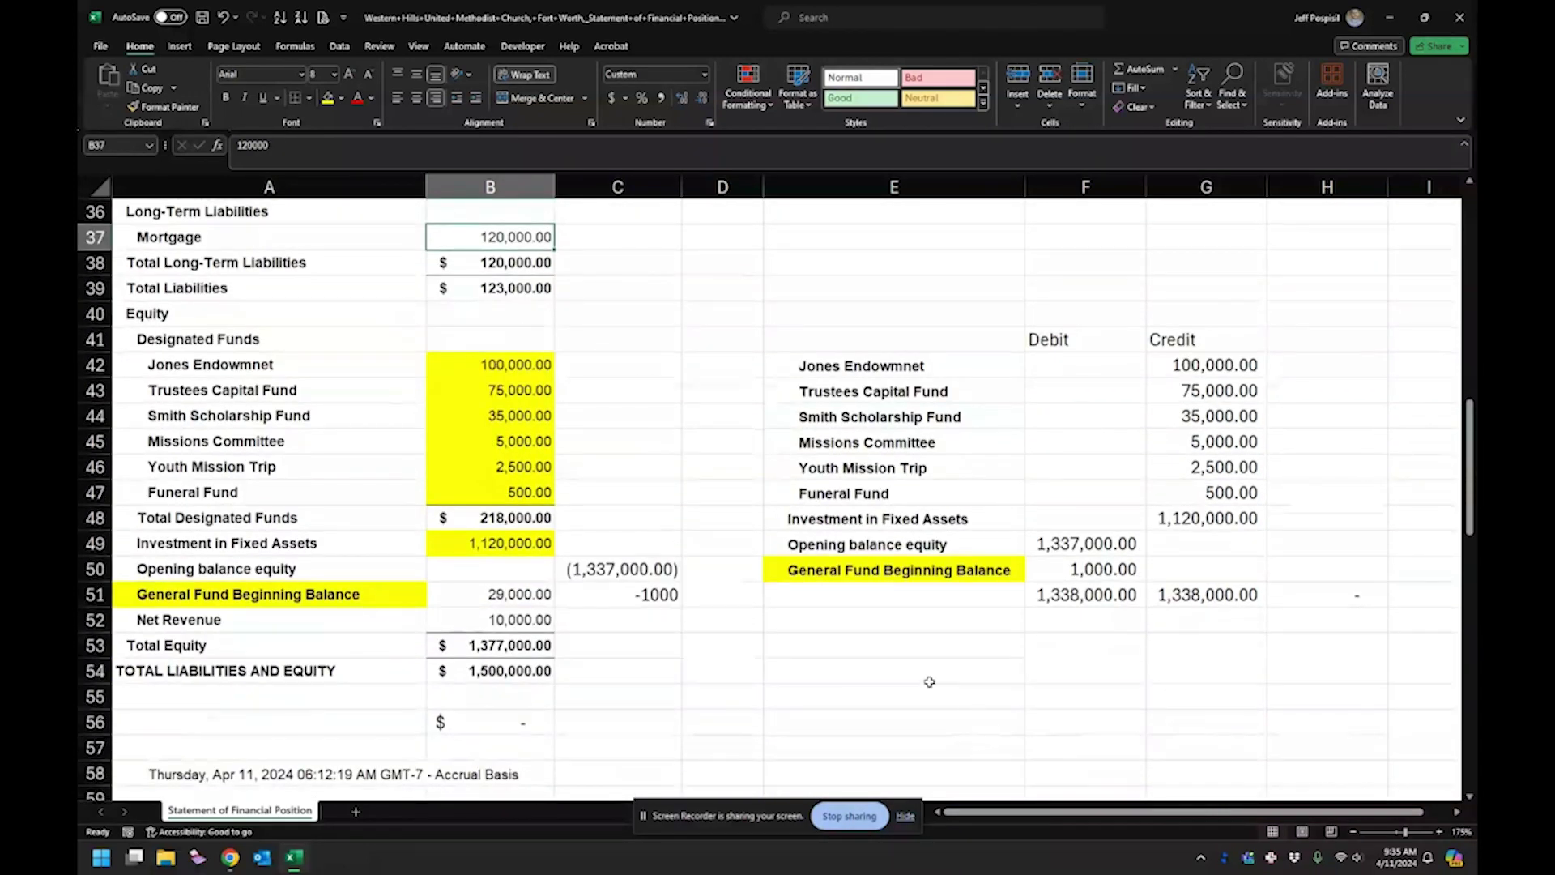
pyautogui.click(913, 681)
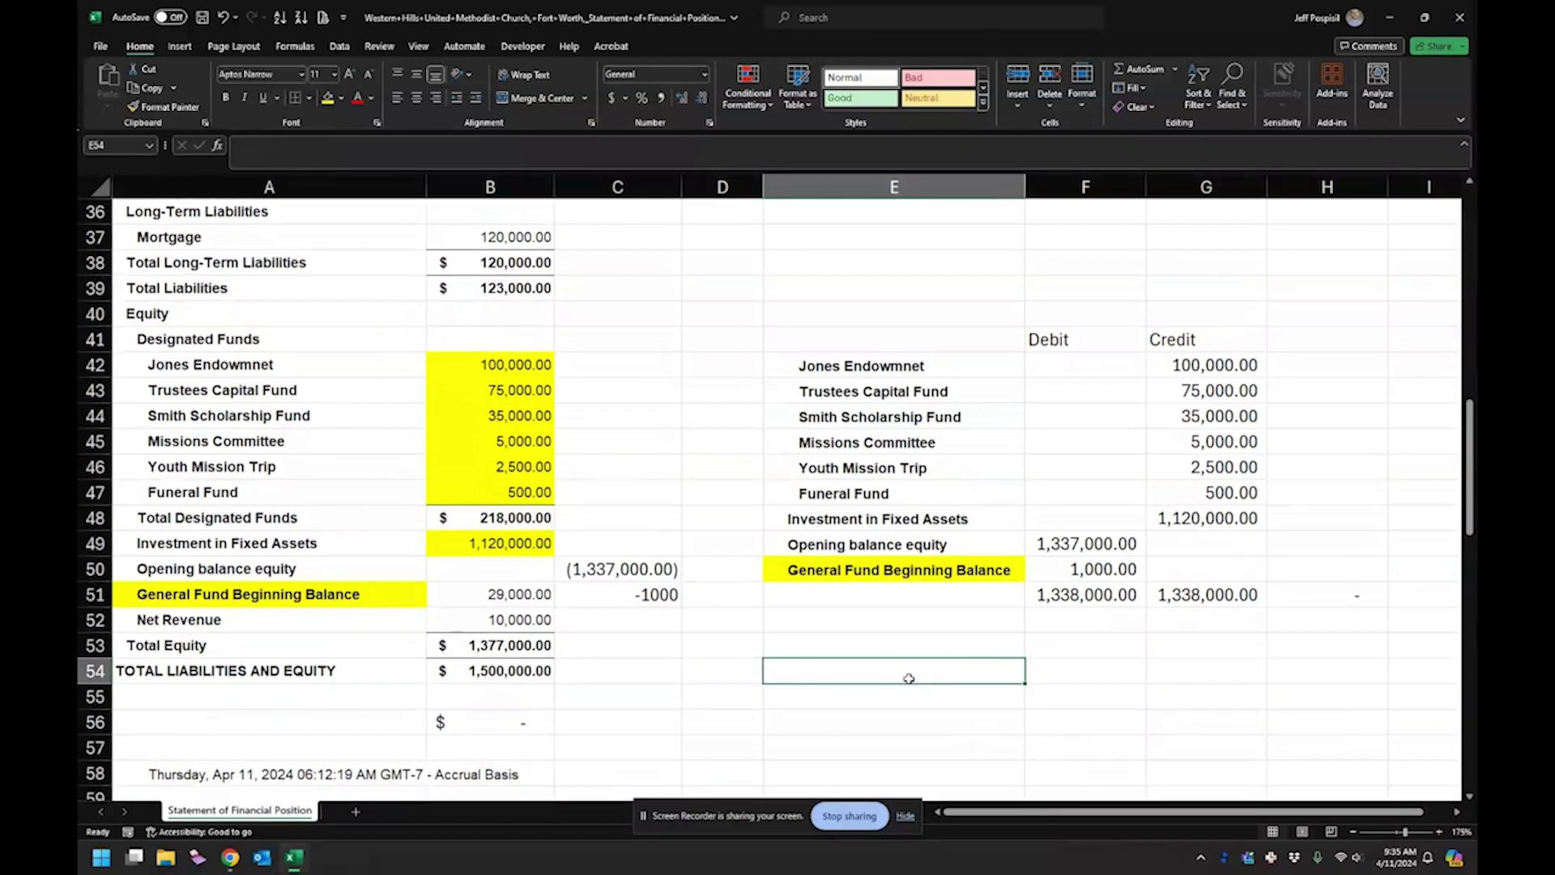
pyautogui.scroll(1, 896, 662)
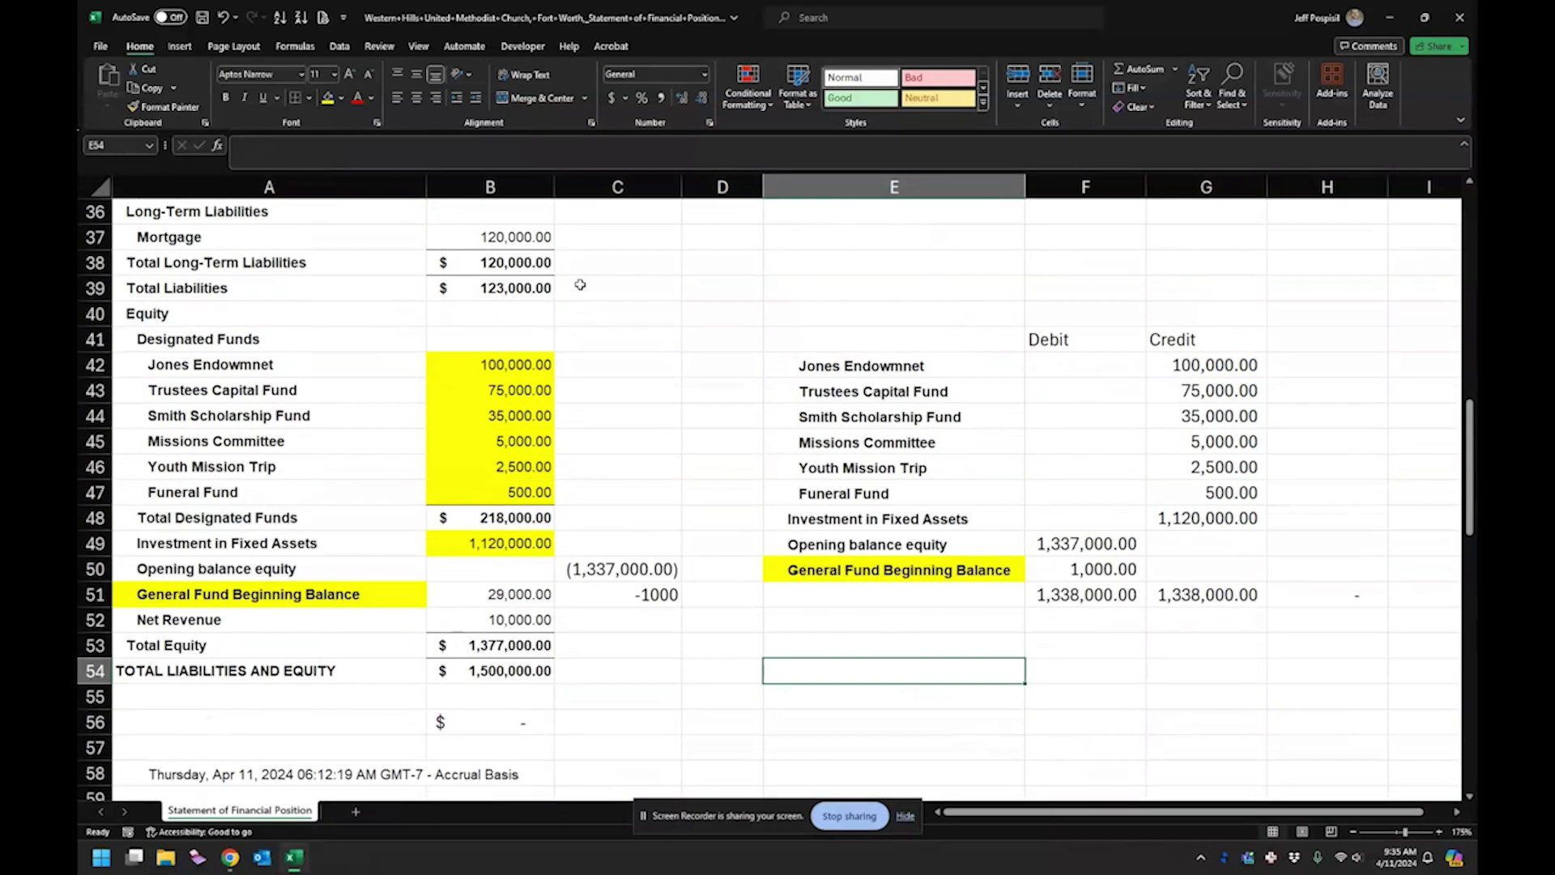
pyautogui.click(498, 233)
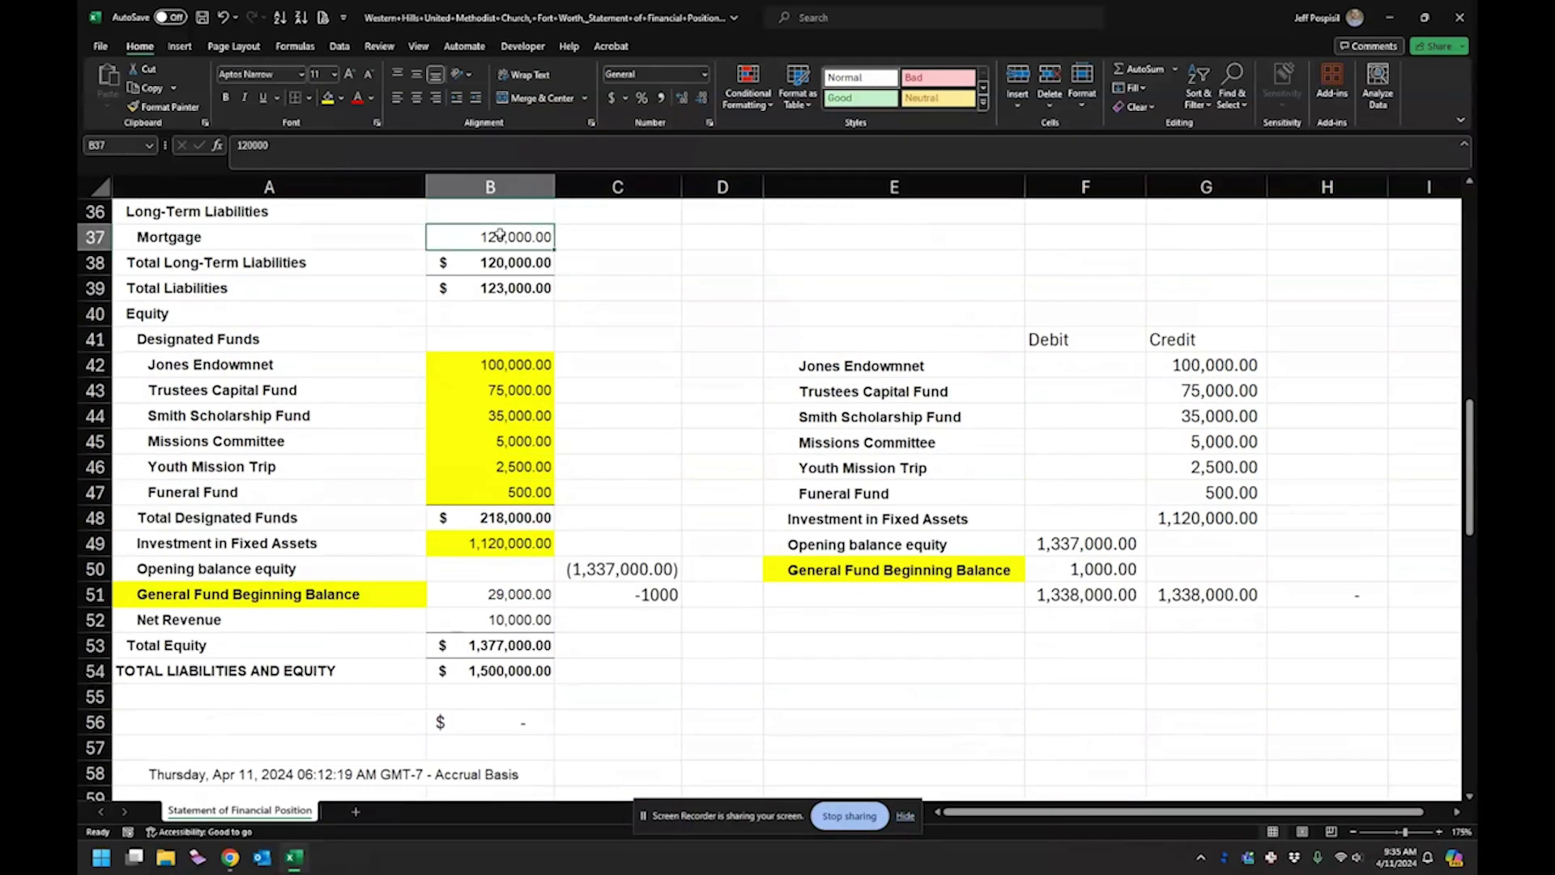
pyautogui.click(502, 545)
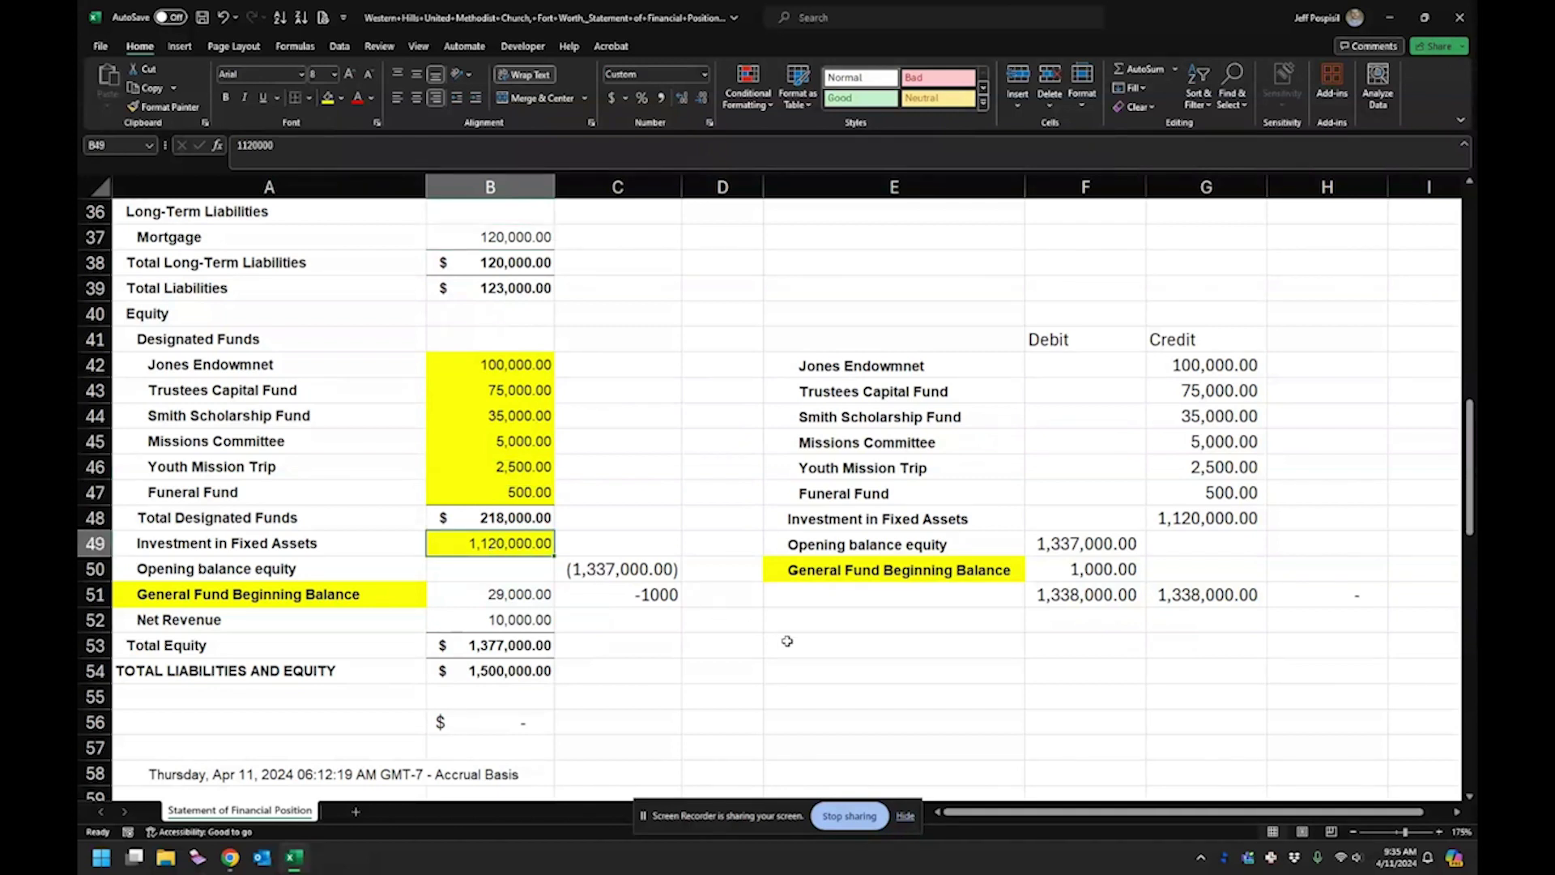
pyautogui.click(863, 663)
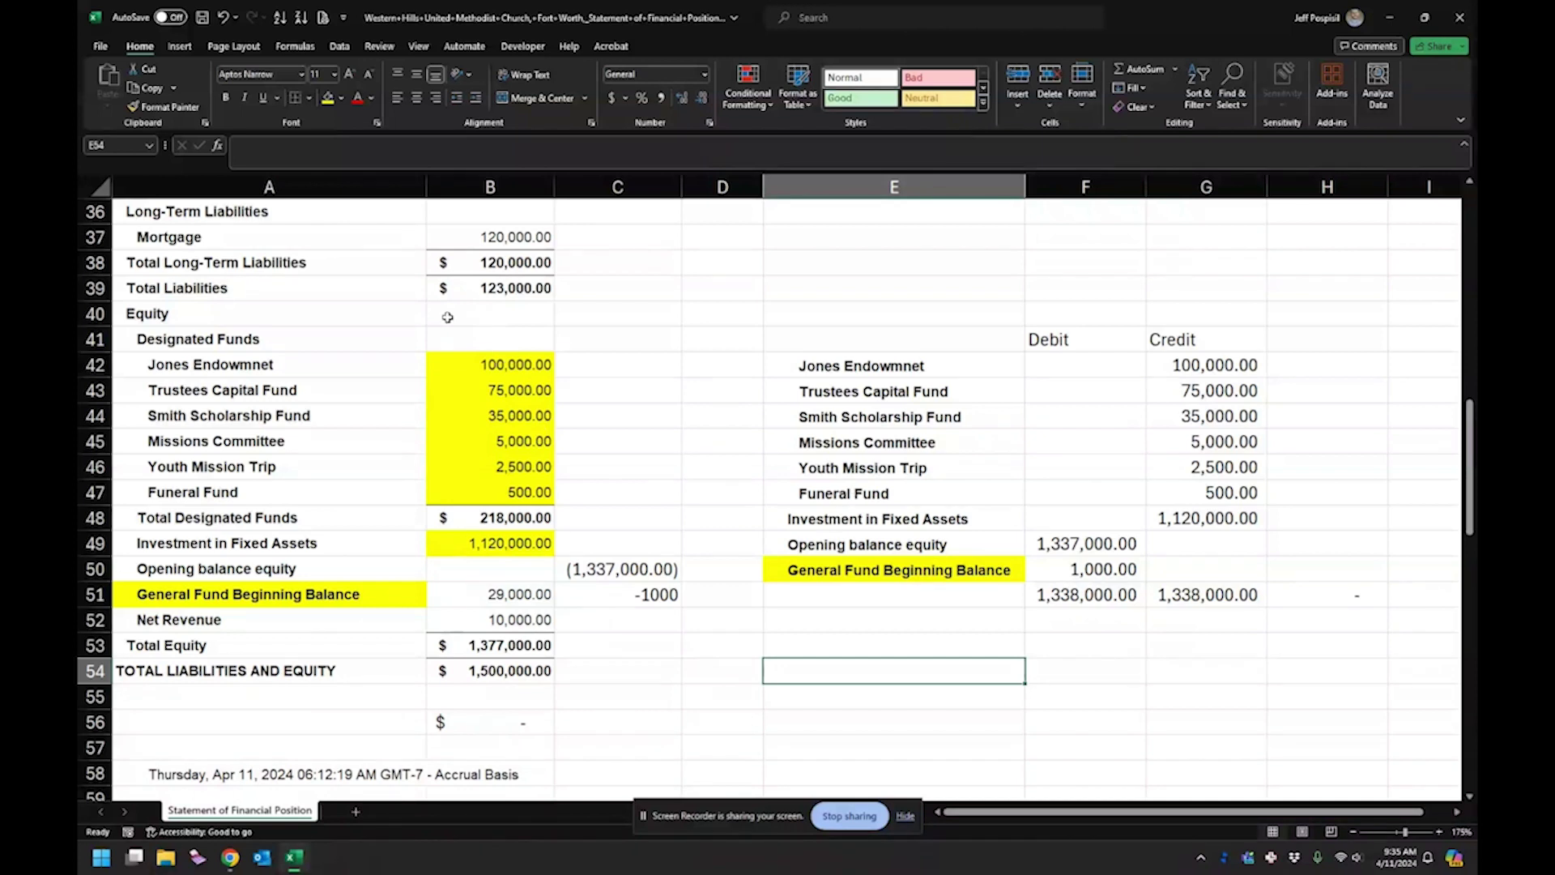
pyautogui.scroll(1, 447, 317)
# Step: Copy the Mortgage and Investment in Fixed Assets labels into E55 below the journal
pyautogui.click(203, 315)
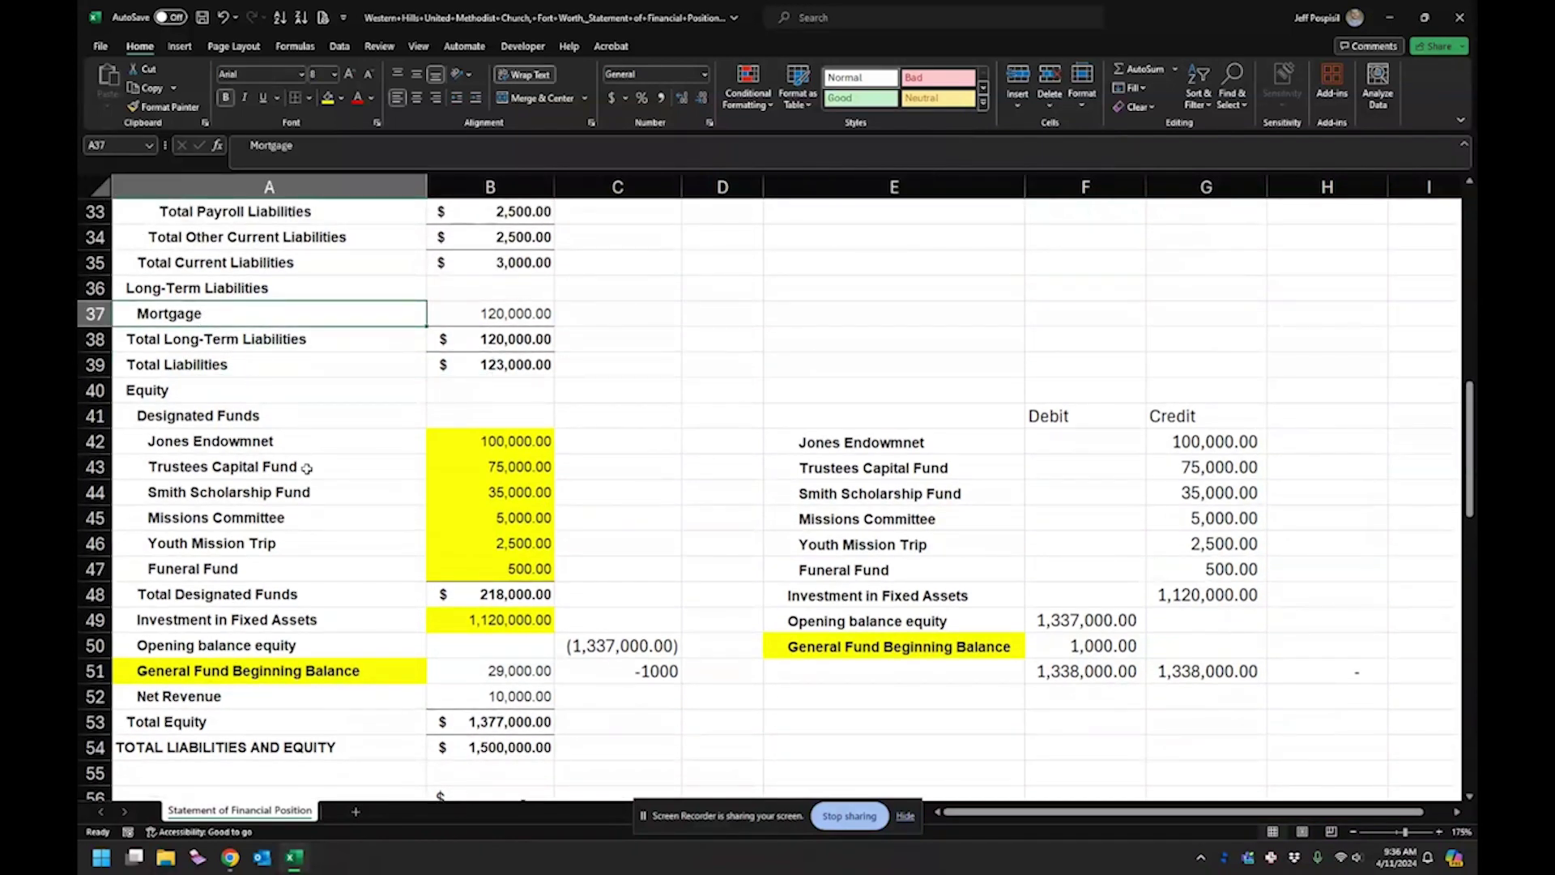
pyautogui.keyDown('ctrl'); pyautogui.click(219, 620); pyautogui.keyUp('ctrl')
pyautogui.hotkey('ctrl', 'c')
pyautogui.scroll(-1, 958, 682)
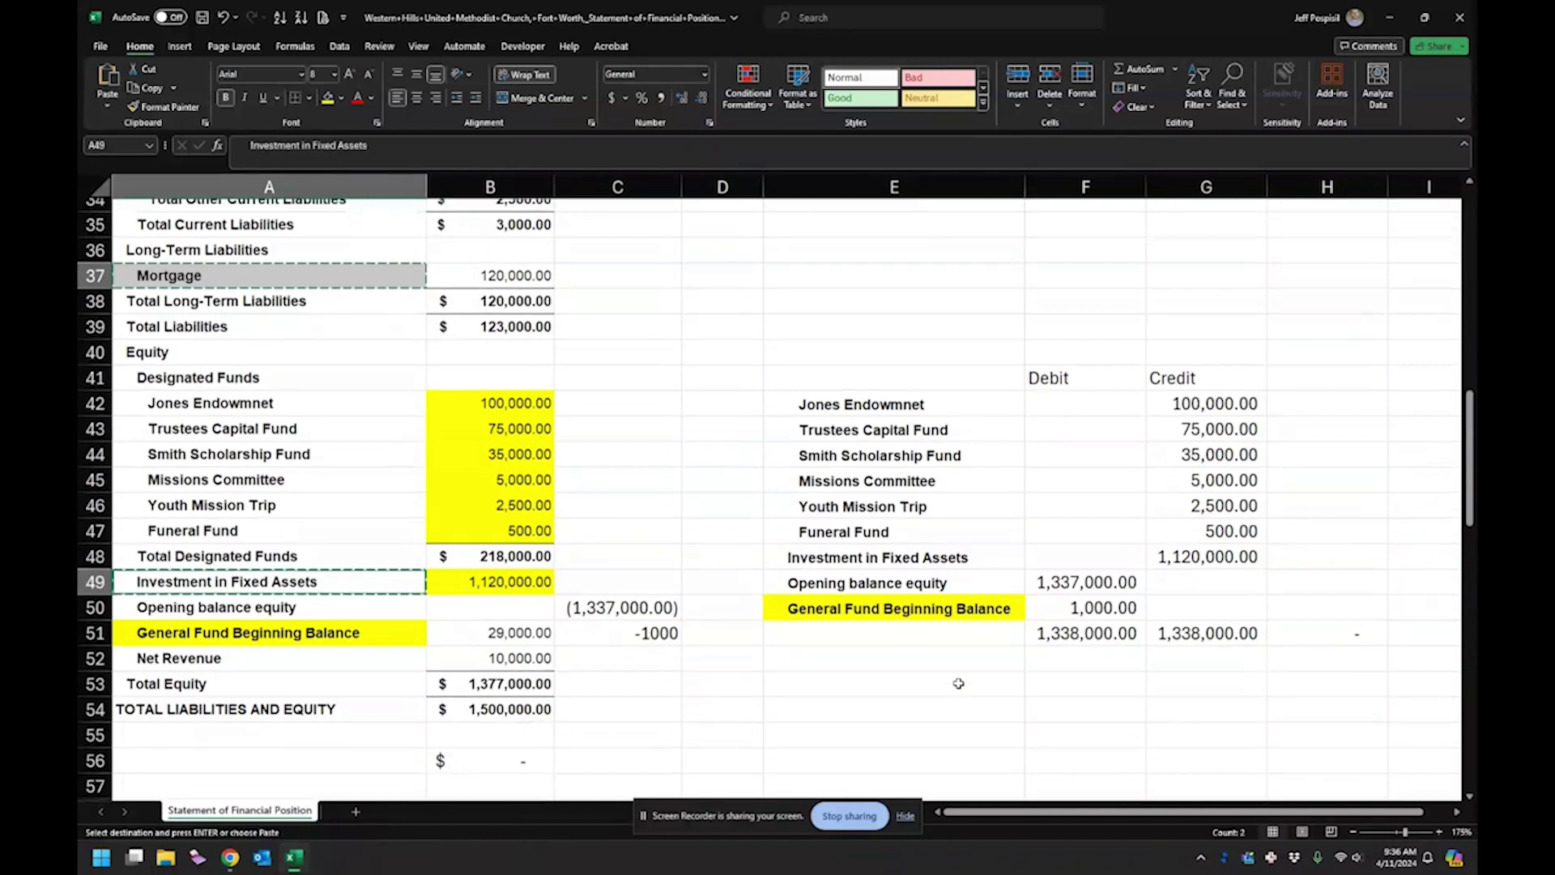
pyautogui.scroll(-2, 958, 683)
pyautogui.click(810, 622)
pyautogui.hotkey('ctrl', 'v')
# Step: Debit Mortgage 500 in F55 and credit Investment in Fixed Assets 500 in G56
pyautogui.click(1045, 623)
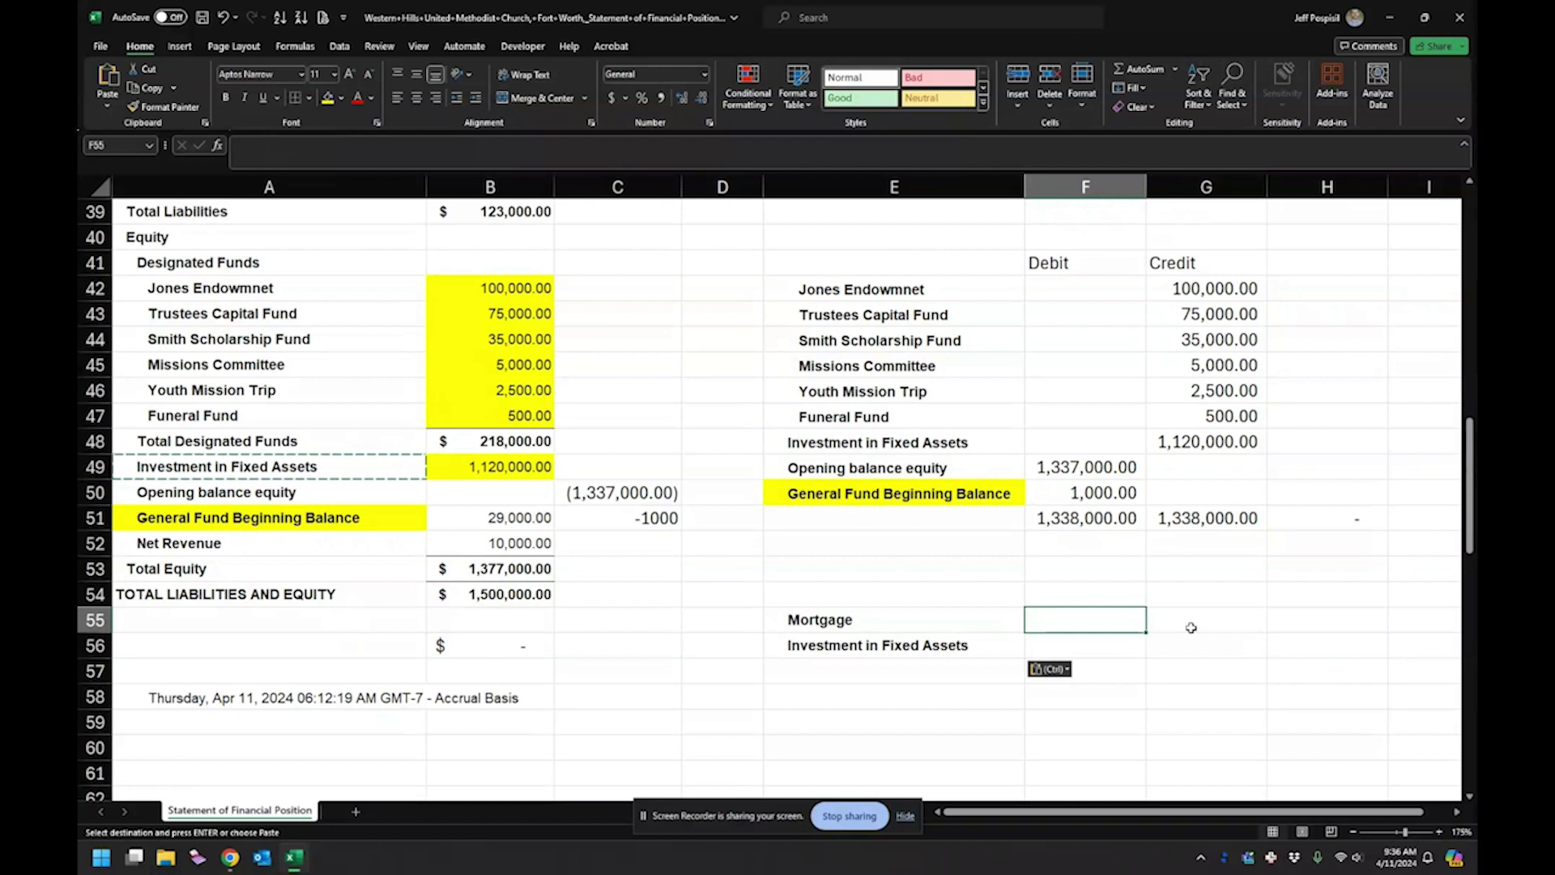
pyautogui.write('500')
pyautogui.hotkey('ctrl', 'Return')
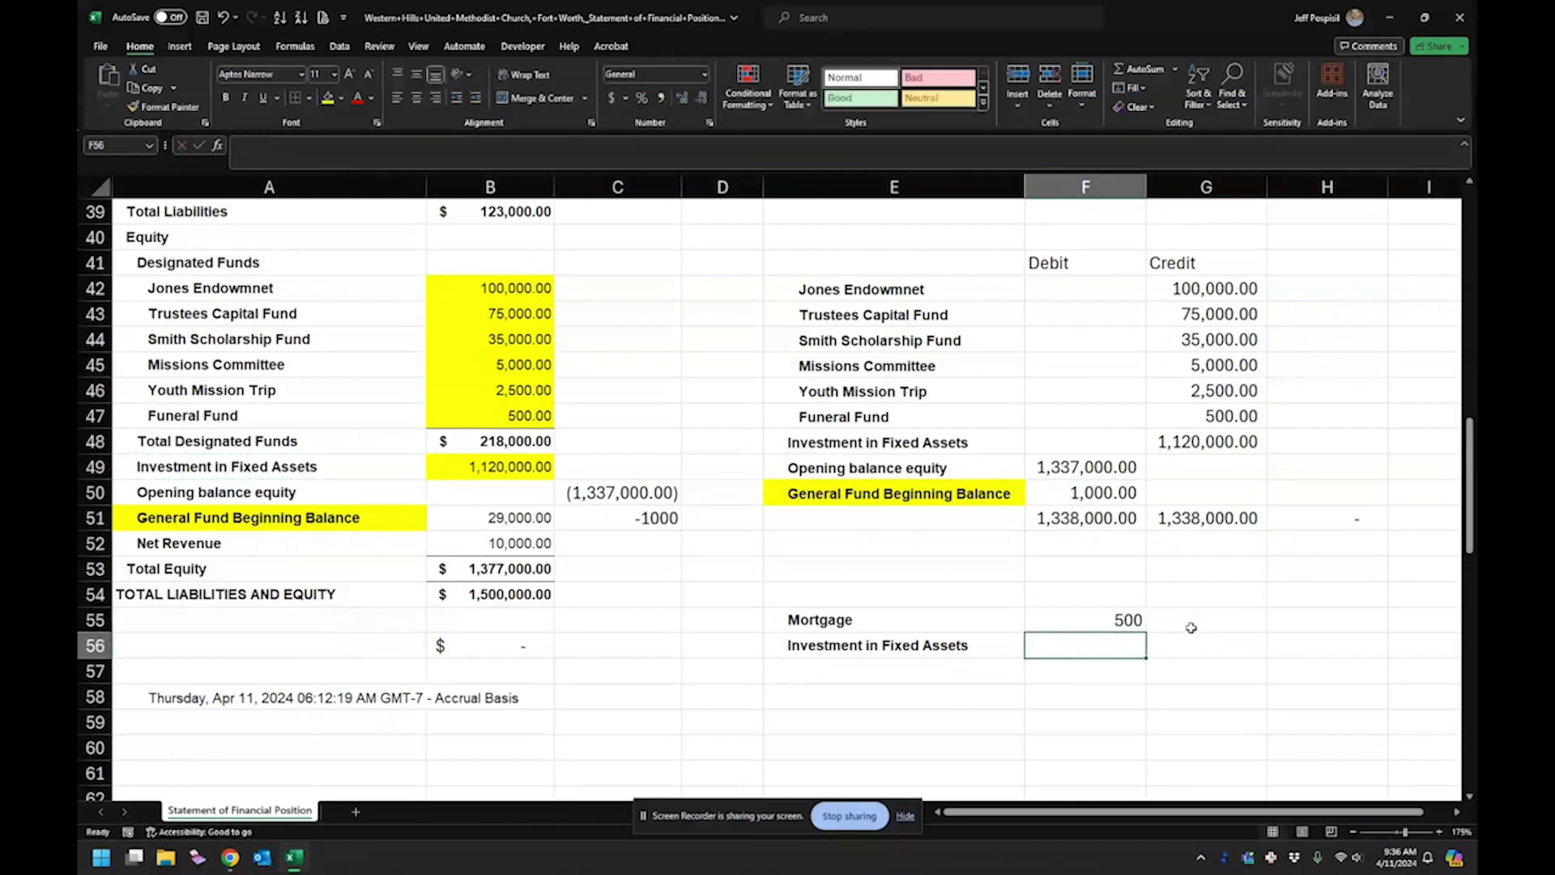
pyautogui.press('Down')
pyautogui.press('Right')
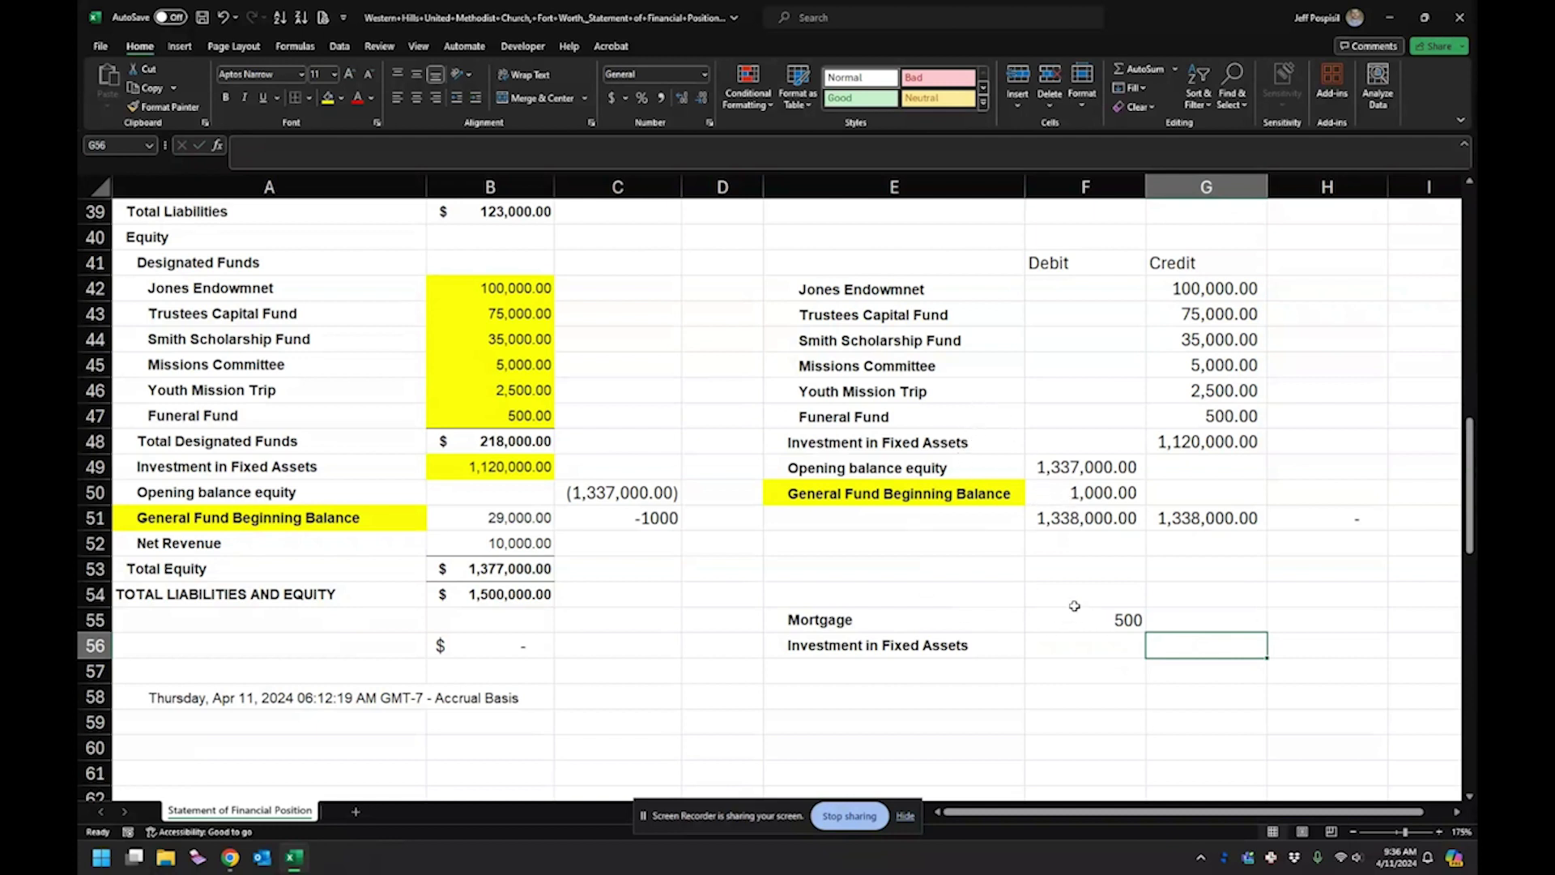
pyautogui.write('500')
pyautogui.hotkey('ctrl', 'Return')
pyautogui.press('Down')
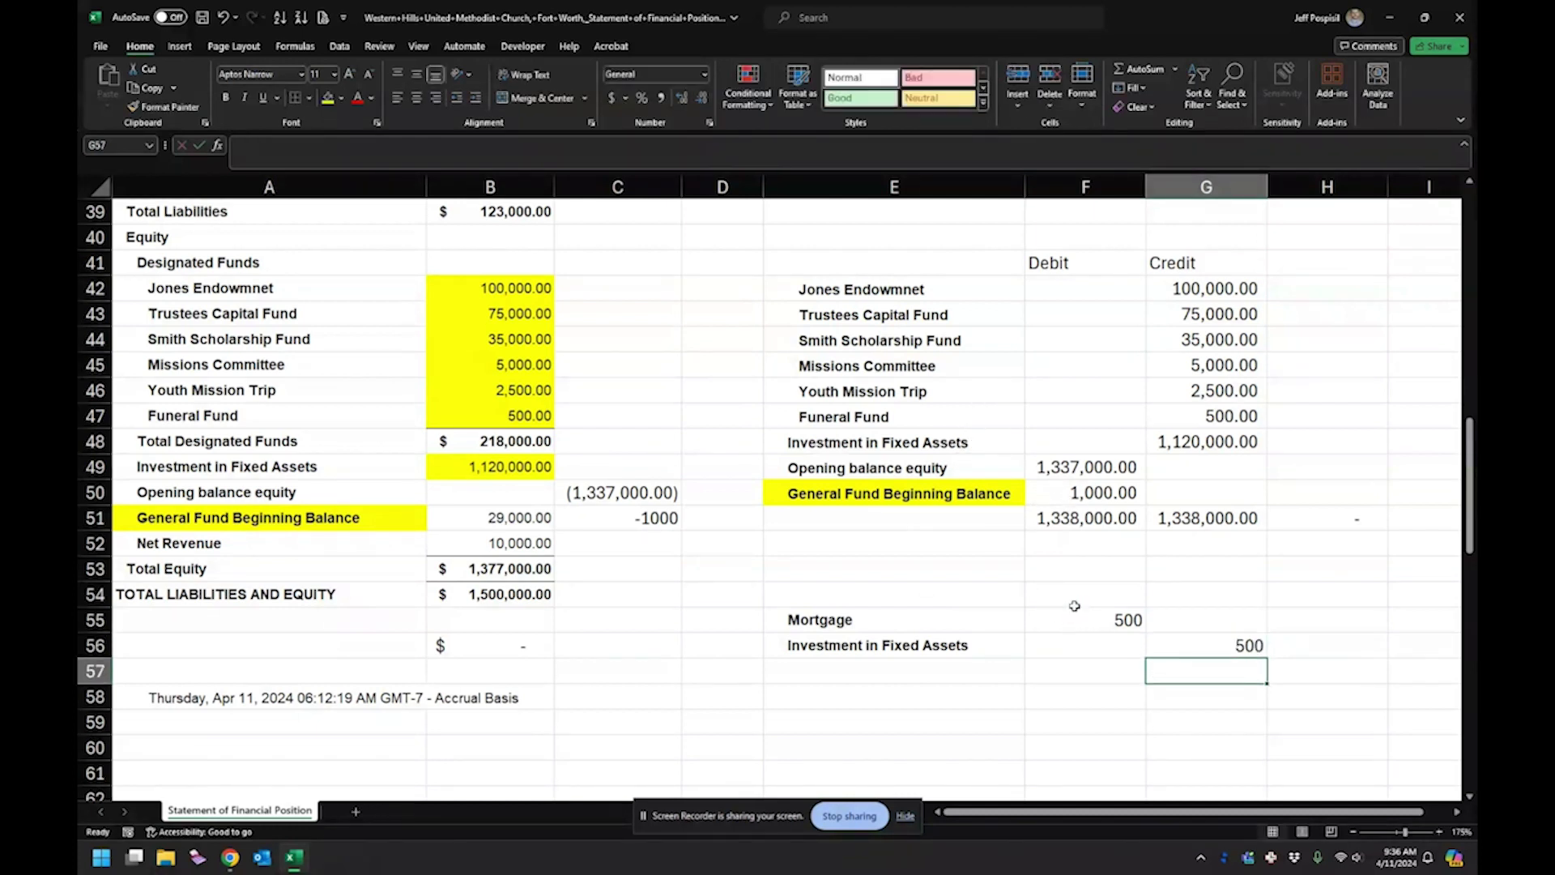